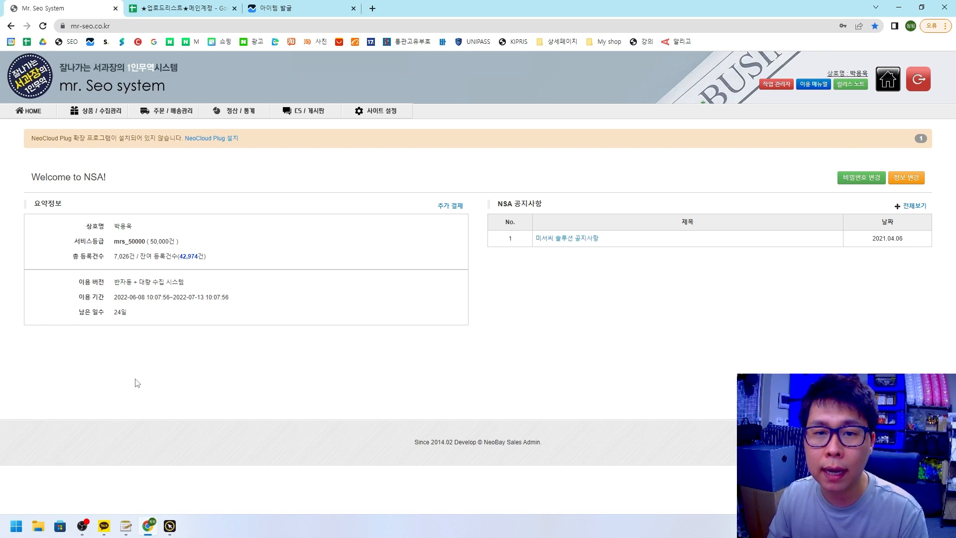
pyautogui.click(170, 7)
pyautogui.click(274, 7)
pyautogui.click(142, 6)
pyautogui.click(60, 8)
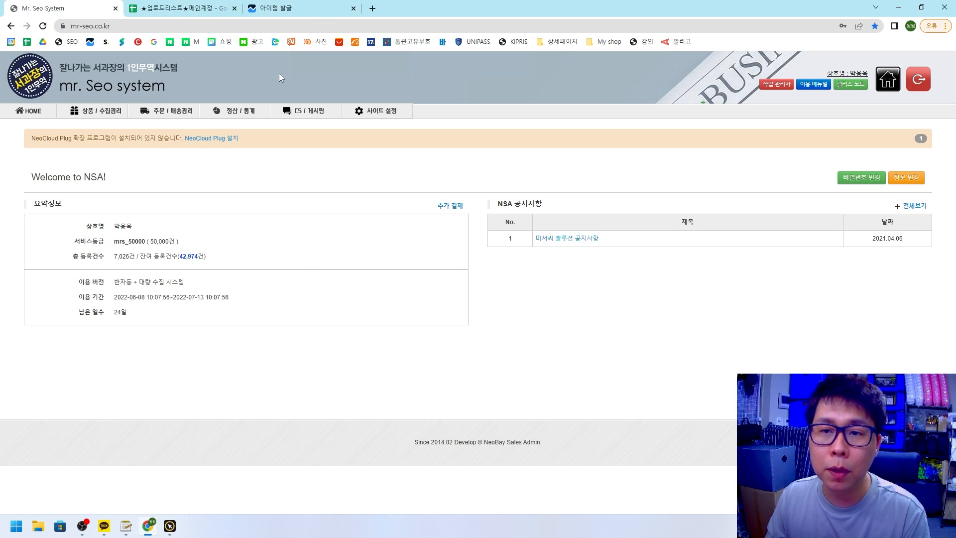
# Step: Switch to the Itemscout site, return to its home page and open the 아이템발굴 page
pyautogui.click(279, 8)
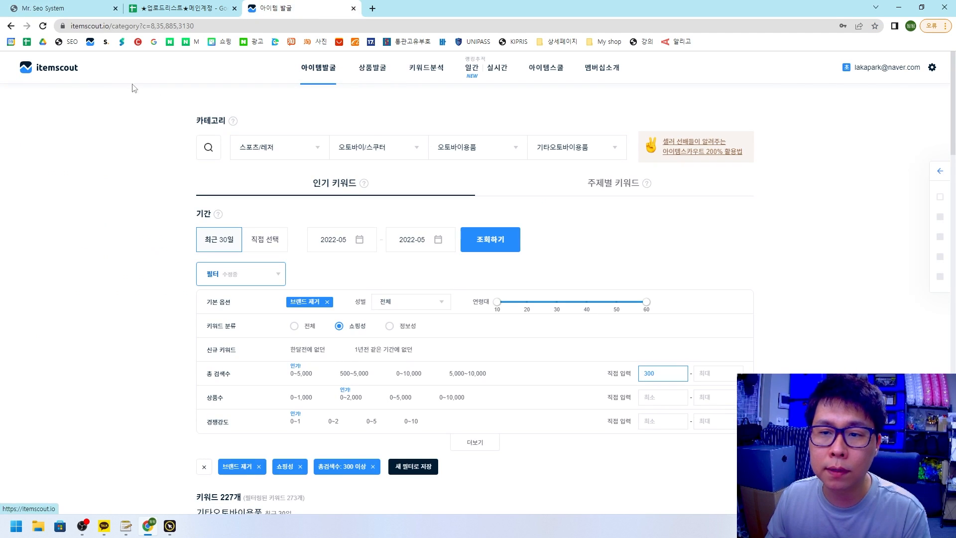
pyautogui.click(31, 73)
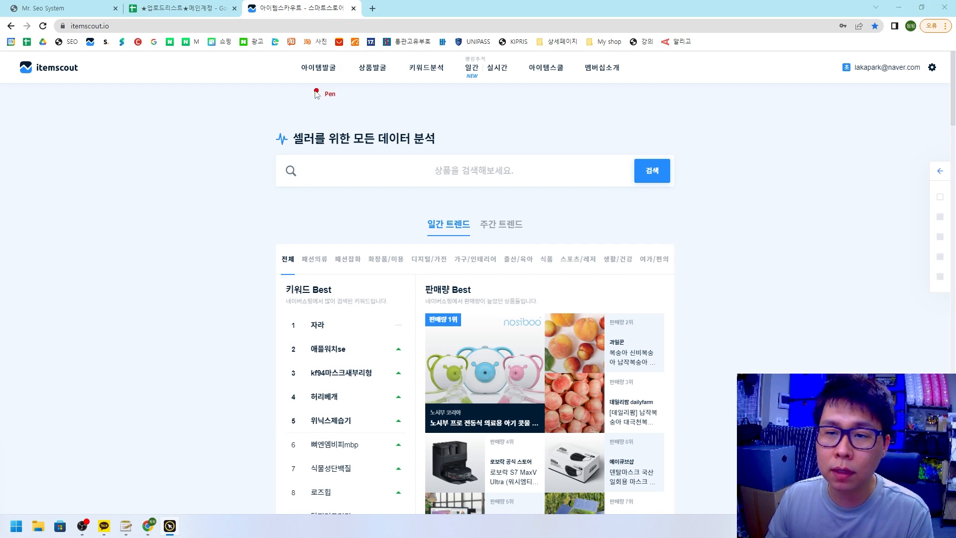
pyautogui.moveTo(284, 73)
pyautogui.mouseDown()
pyautogui.moveTo(347, 70)
pyautogui.moveTo(298, 48)
pyautogui.moveTo(311, 100)
pyautogui.moveTo(342, 64)
pyautogui.mouseUp()
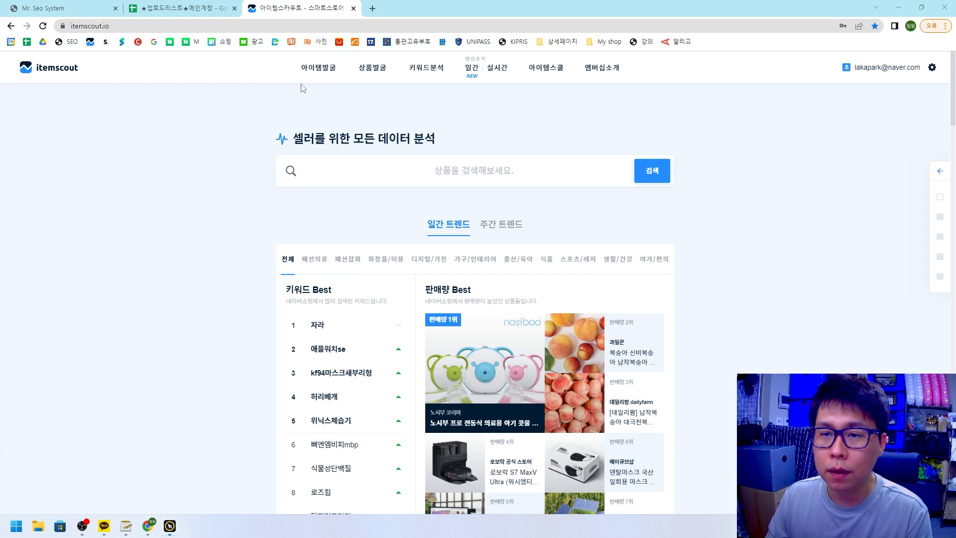
pyautogui.click(319, 68)
# Step: Outline the category selectors with the pen, number them 1 to 4, and clear the annotations
pyautogui.moveTo(184, 113)
pyautogui.mouseDown()
pyautogui.moveTo(195, 170)
pyautogui.moveTo(640, 172)
pyautogui.moveTo(406, 122)
pyautogui.moveTo(189, 114)
pyautogui.mouseUp()
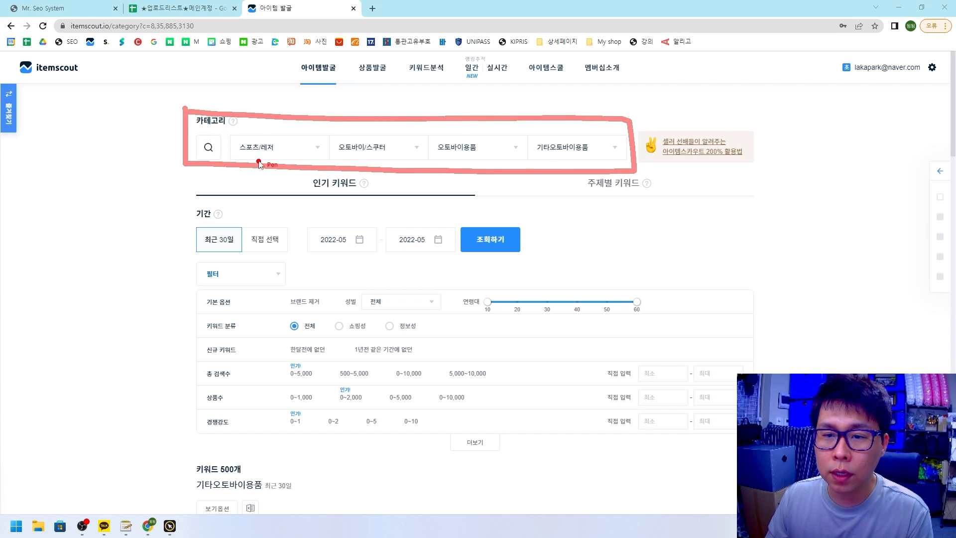
pyautogui.moveTo(268, 127); pyautogui.dragTo(273, 143)
pyautogui.moveTo(369, 132); pyautogui.dragTo(391, 131)
pyautogui.moveTo(473, 126); pyautogui.dragTo(485, 142)
pyautogui.moveTo(559, 124)
pyautogui.mouseDown()
pyautogui.moveTo(554, 132)
pyautogui.moveTo(577, 131)
pyautogui.moveTo(573, 153)
pyautogui.mouseUp()
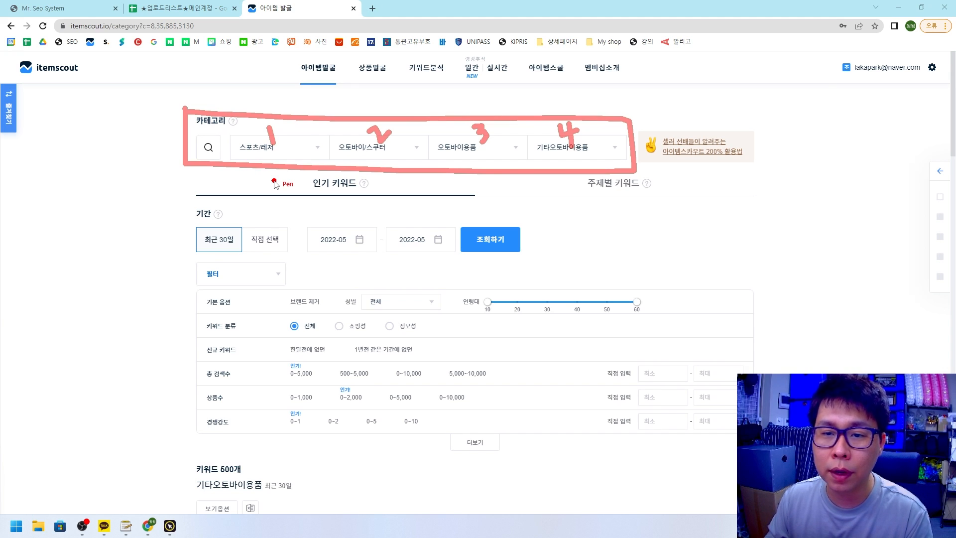
pyautogui.press('Escape')
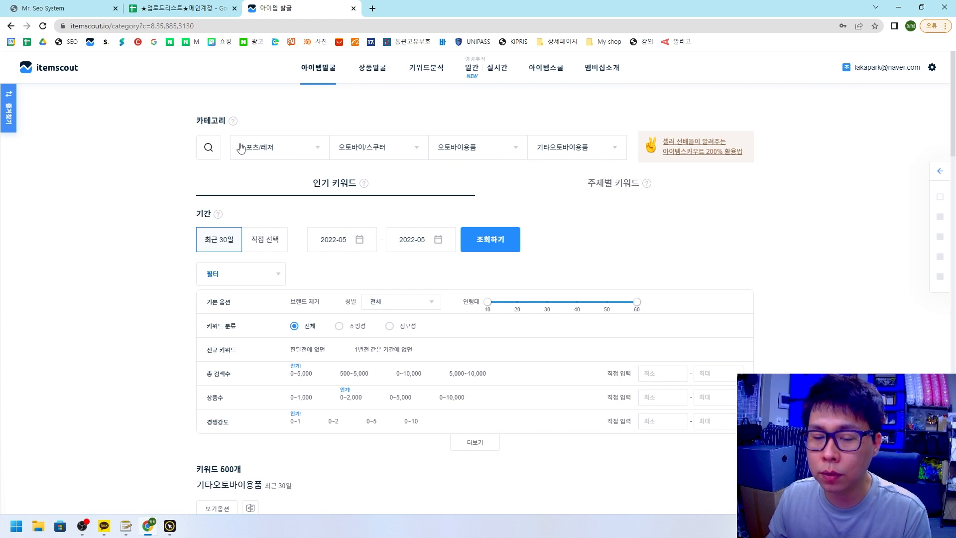
# Step: Mark the 브랜드 제거, 쇼핑성 and 총 검색수 filter options and the 총 검색수 direct-input fields with the pen
pyautogui.hotkey('ctrl', 'F2')
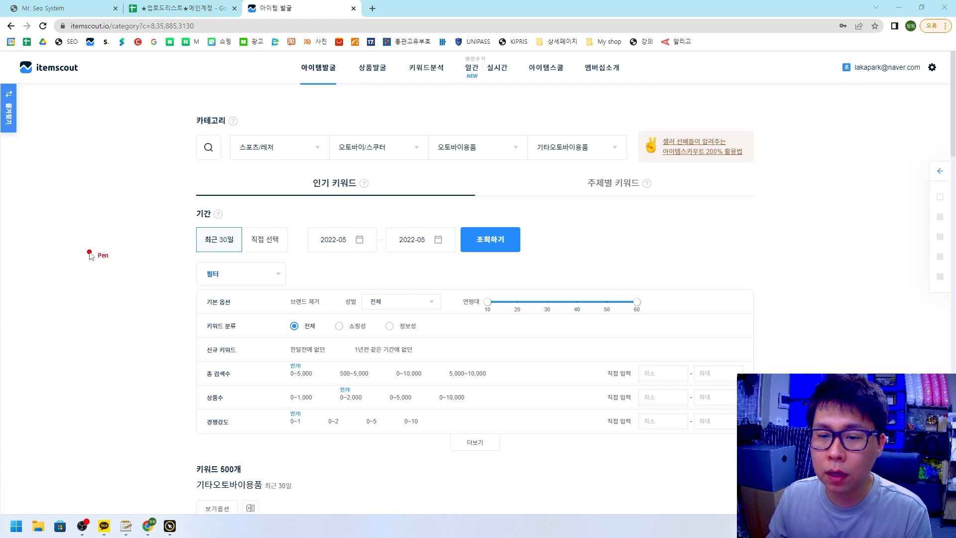
pyautogui.moveTo(326, 307)
pyautogui.mouseDown()
pyautogui.moveTo(289, 313)
pyautogui.moveTo(313, 284)
pyautogui.moveTo(346, 340)
pyautogui.moveTo(332, 318)
pyautogui.moveTo(382, 319)
pyautogui.moveTo(359, 343)
pyautogui.mouseUp()
pyautogui.moveTo(232, 383)
pyautogui.mouseDown()
pyautogui.moveTo(204, 391)
pyautogui.moveTo(226, 361)
pyautogui.moveTo(231, 386)
pyautogui.mouseUp()
pyautogui.moveTo(615, 388)
pyautogui.mouseDown()
pyautogui.moveTo(603, 387)
pyautogui.moveTo(637, 389)
pyautogui.mouseUp()
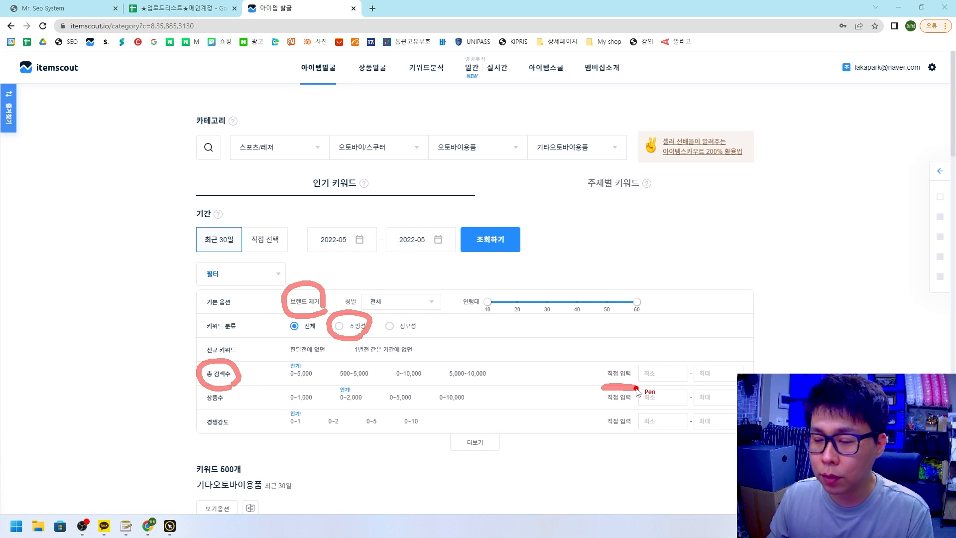
pyautogui.moveTo(641, 354); pyautogui.dragTo(663, 346)
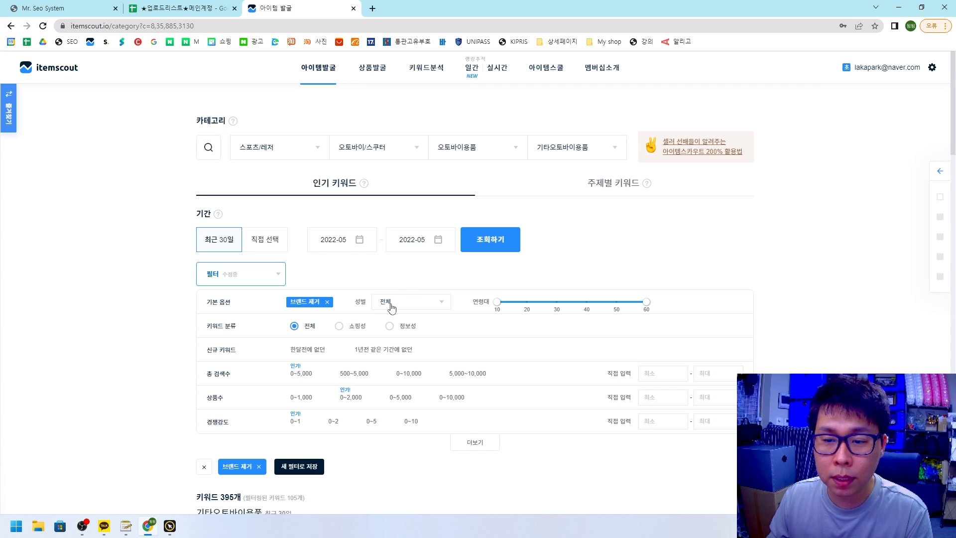
# Step: Filter the keywords by 브랜드 제거 and 쇼핑성, with a minimum 총 검색수 of 300
pyautogui.scroll(-1, 498, 334)
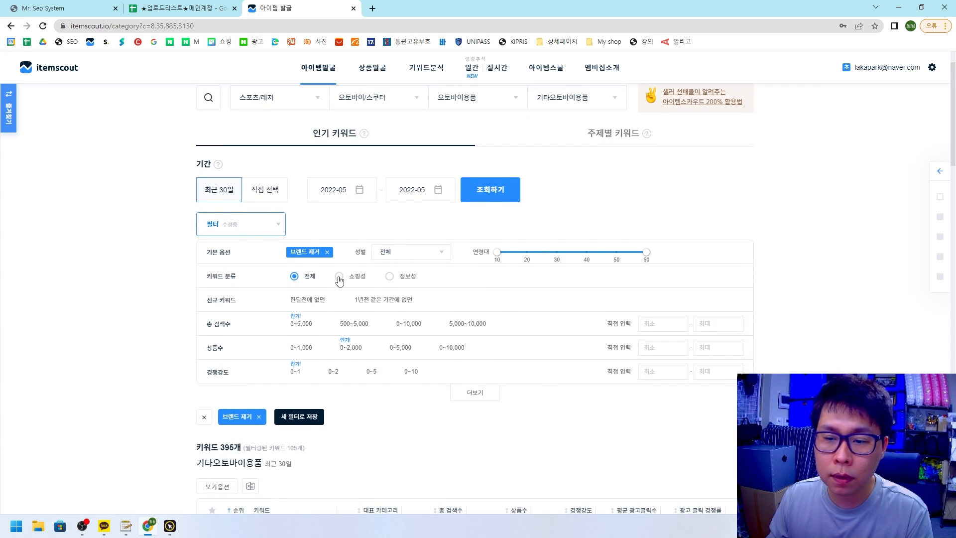
pyautogui.click(339, 277)
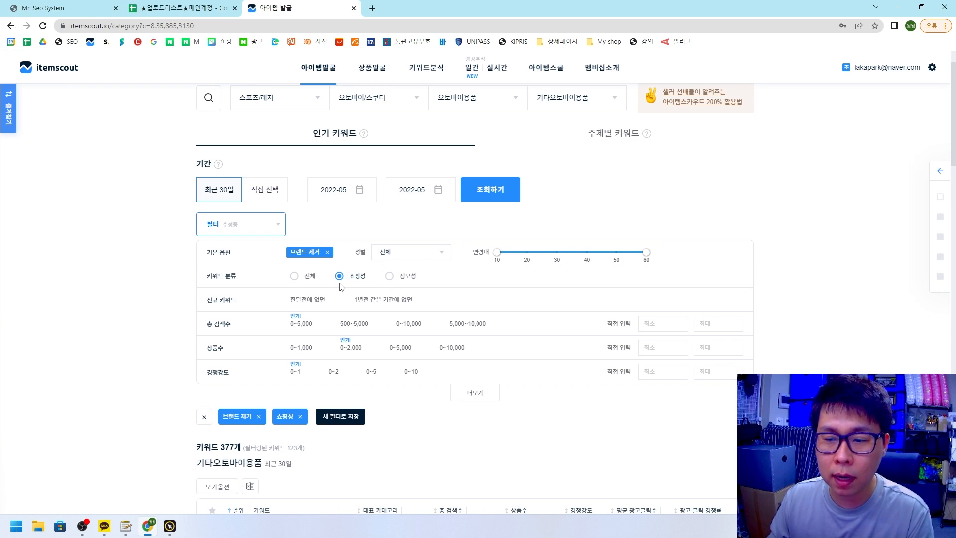
pyautogui.scroll(-1, 342, 286)
pyautogui.click(655, 274)
pyautogui.write('300')
pyautogui.press('Return')
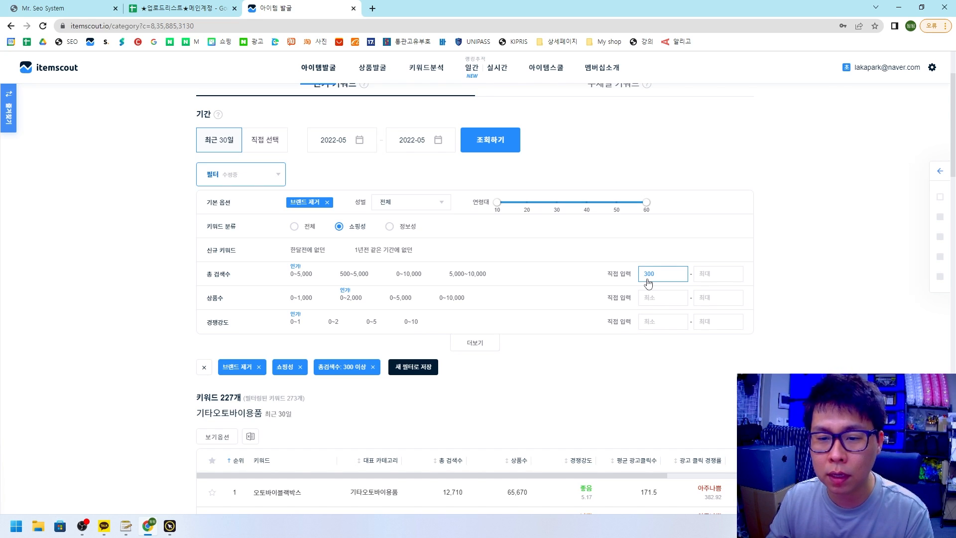
# Step: Underline the keyword count and category name above the results table and mark the Excel export option with the pen
pyautogui.scroll(-6, 130, 254)
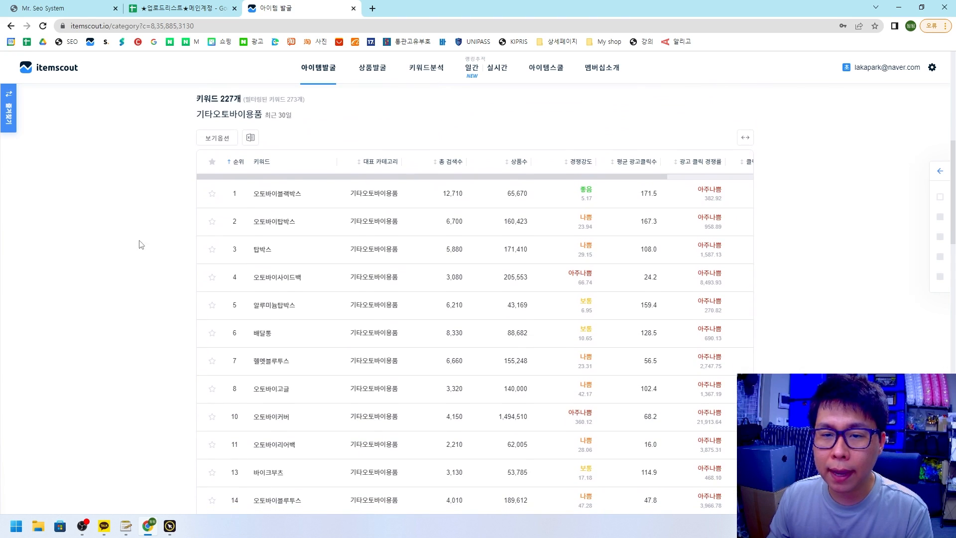
pyautogui.moveTo(190, 107); pyautogui.dragTo(252, 105)
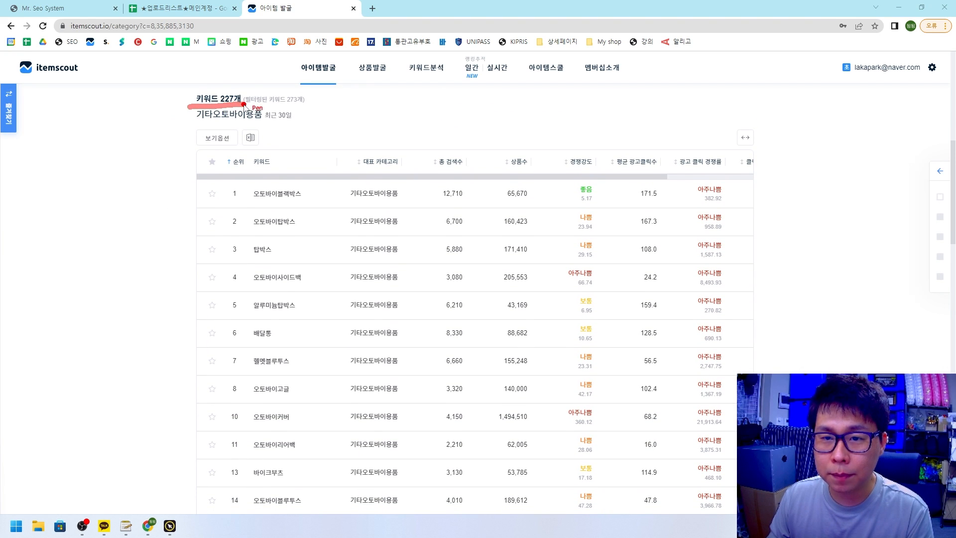
pyautogui.moveTo(188, 122); pyautogui.dragTo(263, 123)
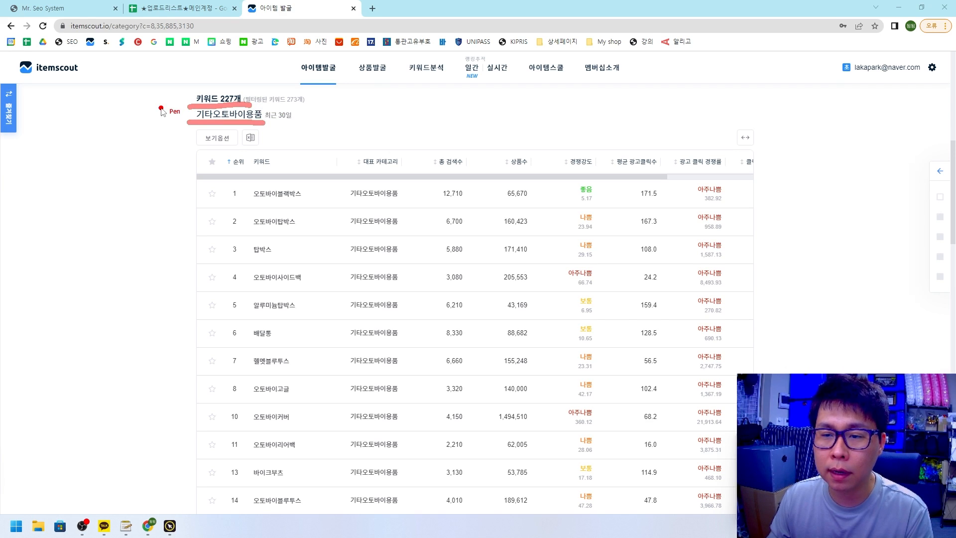
pyautogui.moveTo(276, 148)
pyautogui.mouseDown()
pyautogui.moveTo(235, 149)
pyautogui.moveTo(257, 118)
pyautogui.moveTo(275, 141)
pyautogui.moveTo(271, 149)
pyautogui.mouseUp()
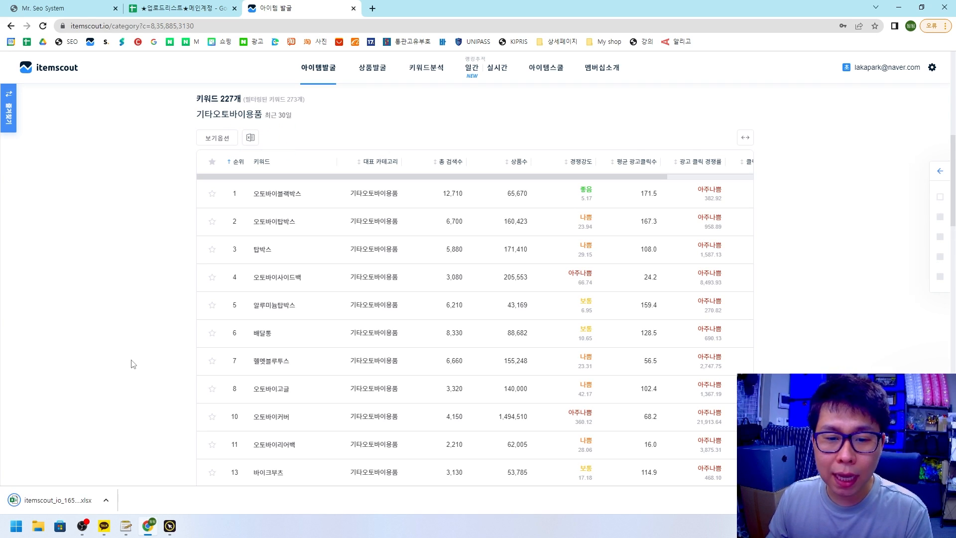
# Step: Export the filtered keyword list to Excel, open the downloaded workbook and enable editing
pyautogui.click(67, 496)
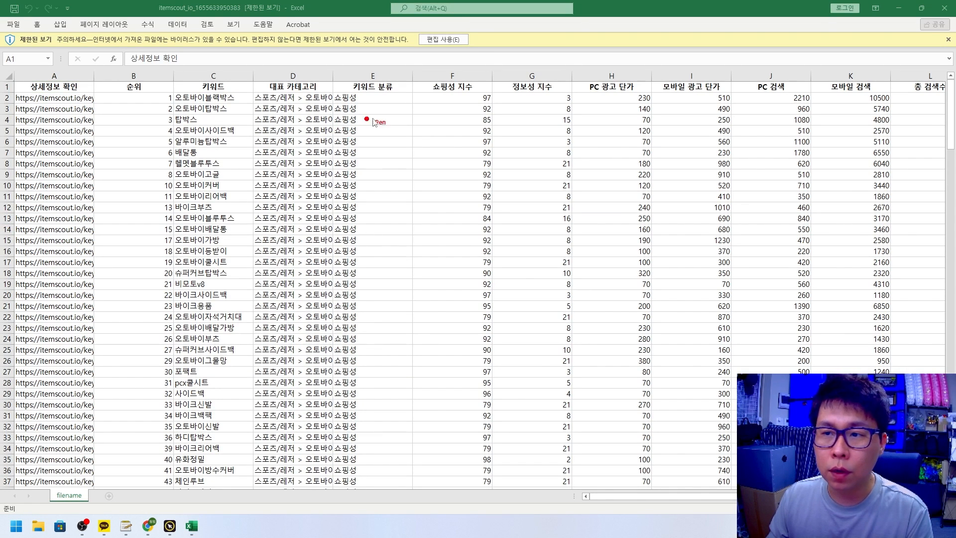
pyautogui.moveTo(471, 51)
pyautogui.mouseDown()
pyautogui.moveTo(399, 31)
pyautogui.moveTo(478, 43)
pyautogui.moveTo(467, 57)
pyautogui.mouseUp()
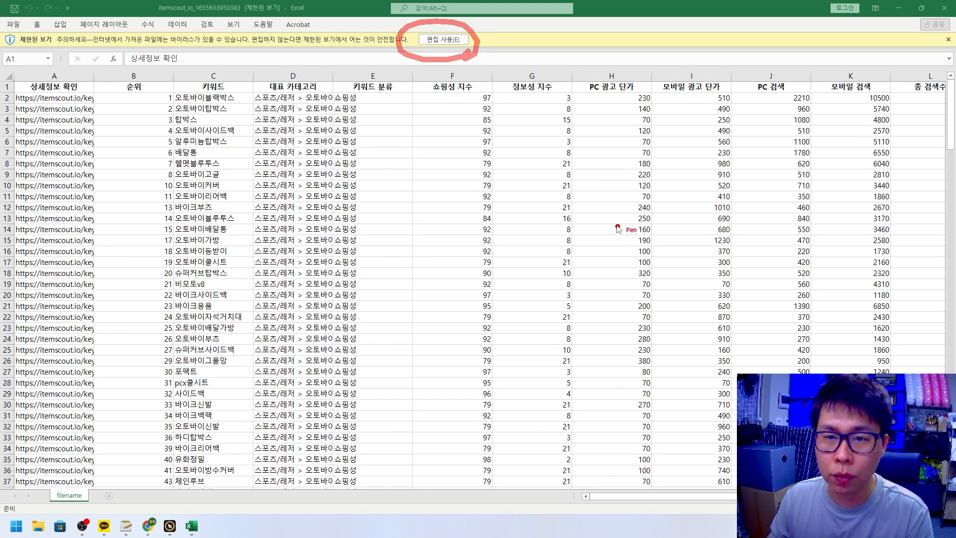
pyautogui.press('Escape')
pyautogui.click(444, 40)
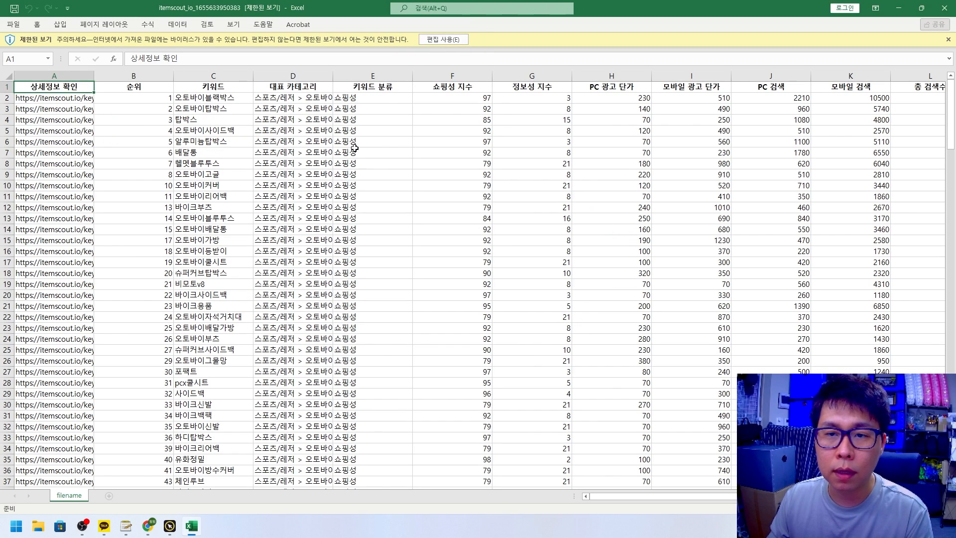
pyautogui.click(434, 41)
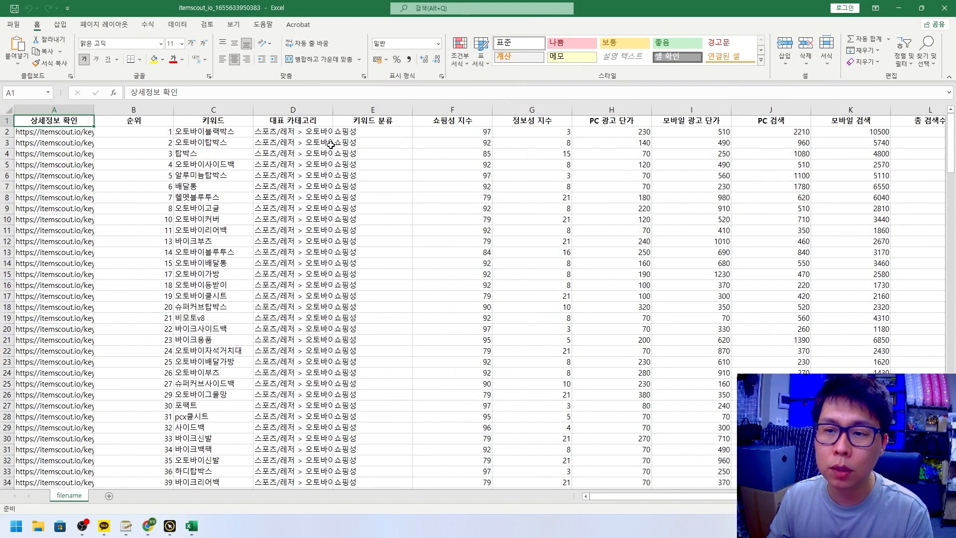
# Step: Delete columns E through K, from 키워드 분류 to 모바일 검색, in the exported workbook
pyautogui.click(362, 110)
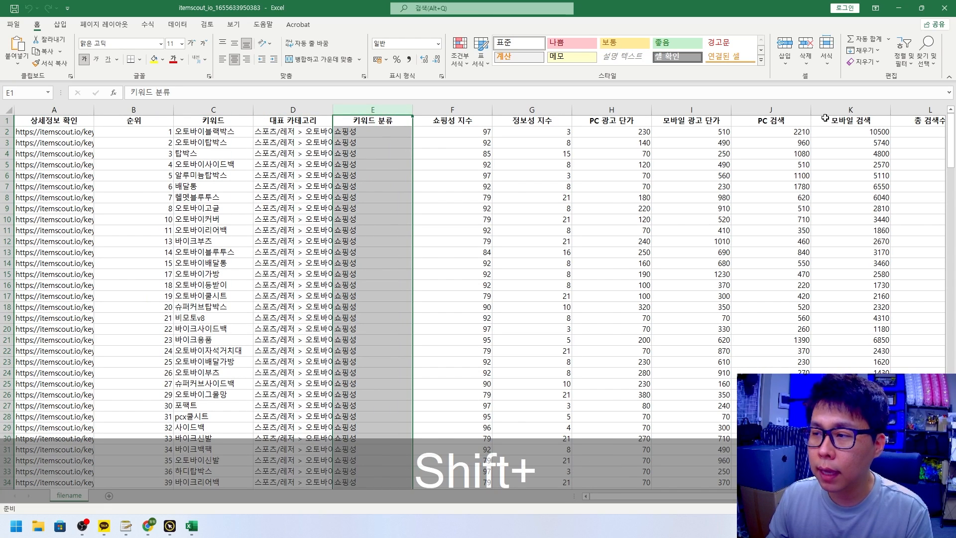
pyautogui.keyDown('shift'); pyautogui.click(859, 110); pyautogui.keyUp('shift')
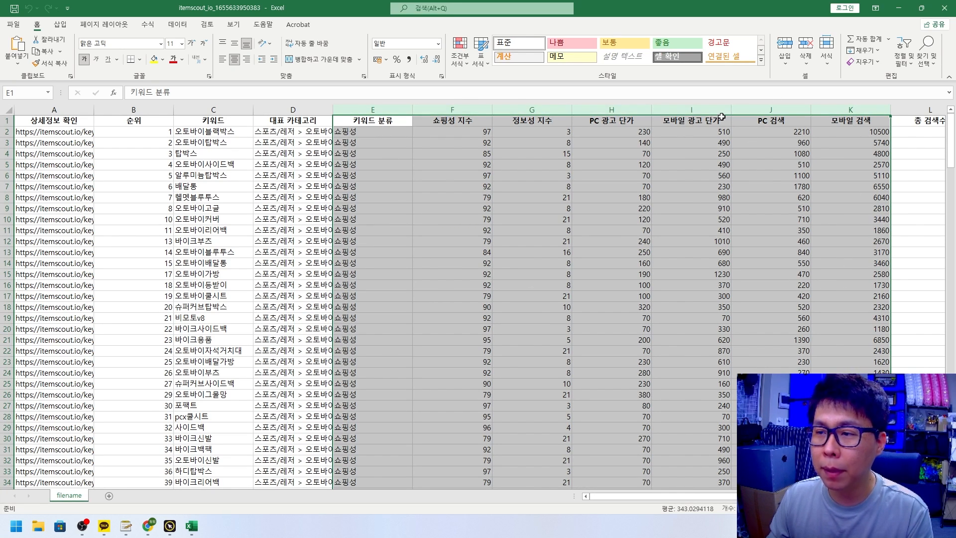
pyautogui.rightClick(377, 109)
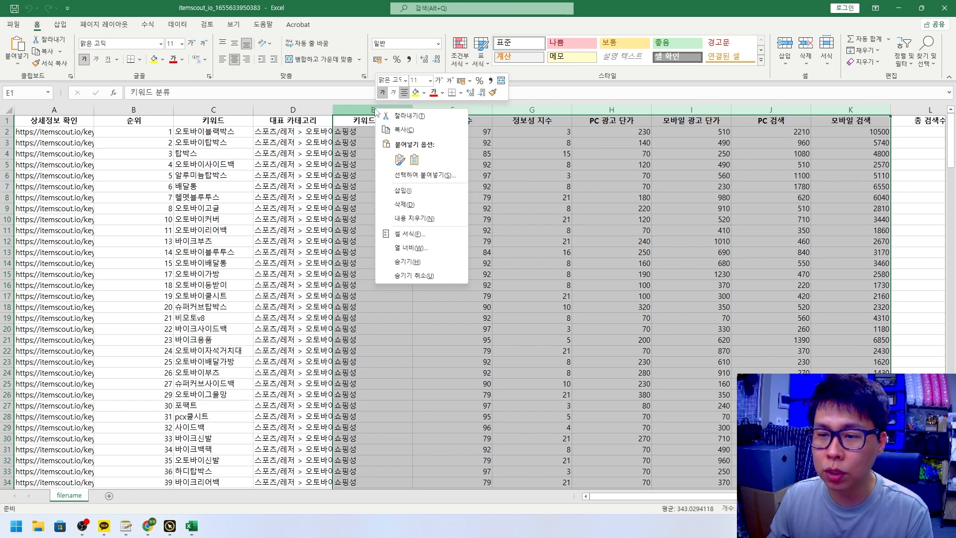
pyautogui.click(403, 204)
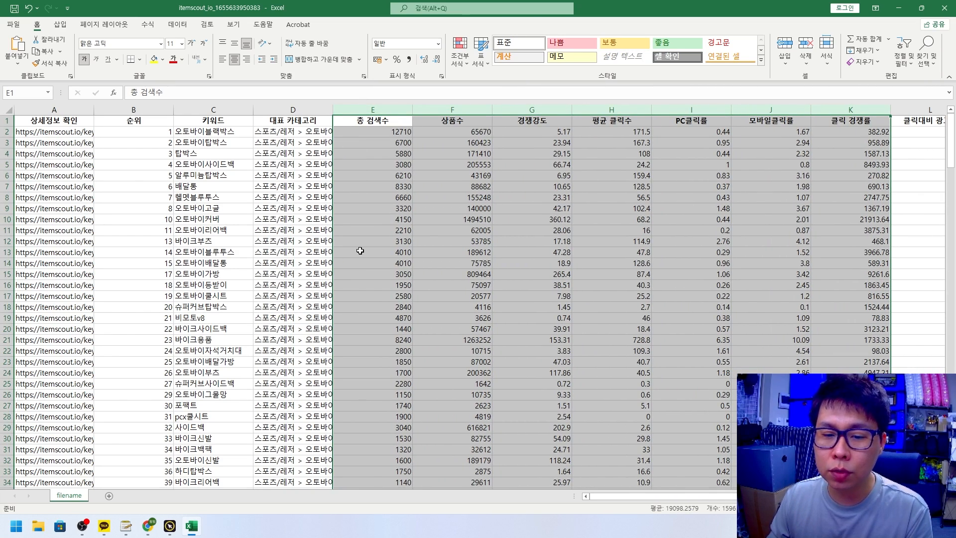
# Step: Switch to the ★업로드리스트★메인계정 Google spreadsheet, open the 키워드 분석 sheet and point out its keyword column headers
pyautogui.moveTo(147, 526)
pyautogui.click(146, 481)
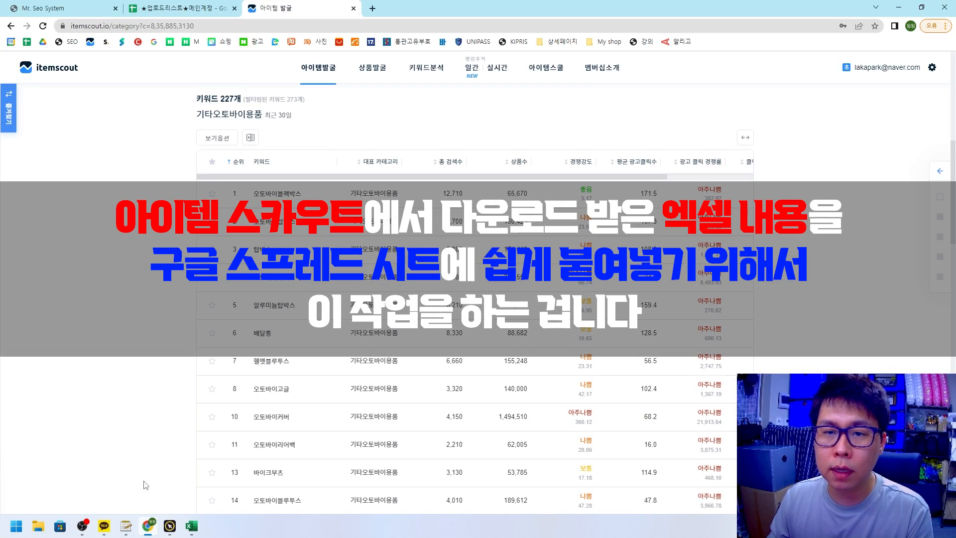
pyautogui.click(168, 9)
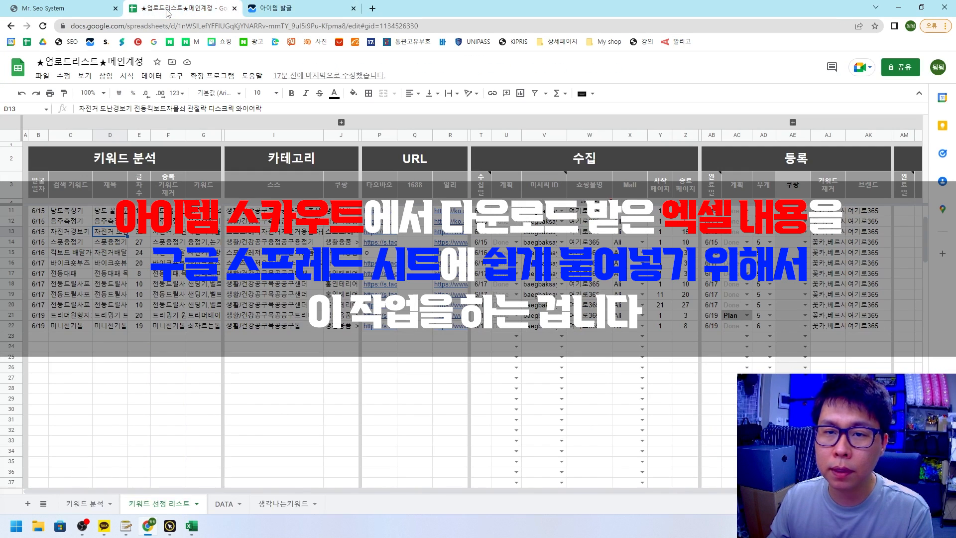
pyautogui.click(83, 504)
pyautogui.moveTo(71, 143); pyautogui.dragTo(322, 148)
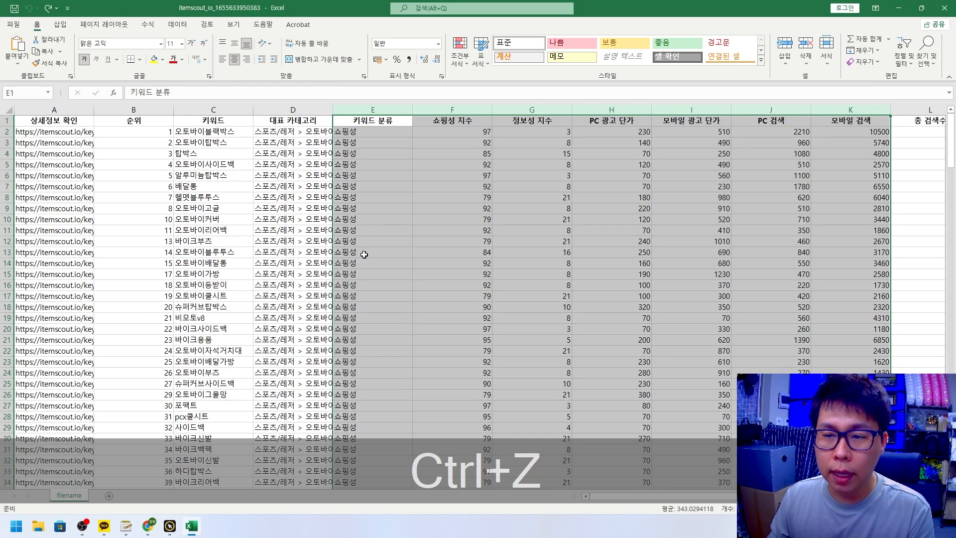
# Step: Undo the column deletion in the Excel workbook and point out columns E through K
pyautogui.hotkey('ctrl', 'z')
pyautogui.moveTo(373, 109); pyautogui.dragTo(838, 108)
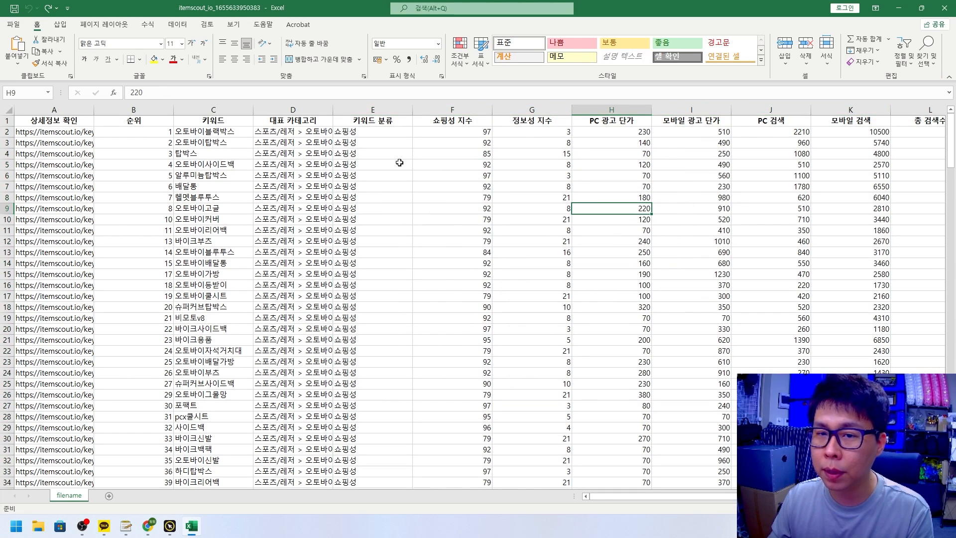
# Step: Copy C1:K28 from the Excel workbook, paste only its values at C3 of the 키워드 분석 sheet, and undo the paste
pyautogui.moveTo(213, 120); pyautogui.dragTo(851, 416)
pyautogui.hotkey('ctrl', 'c')
pyautogui.hotkey('alt', 'Tab')
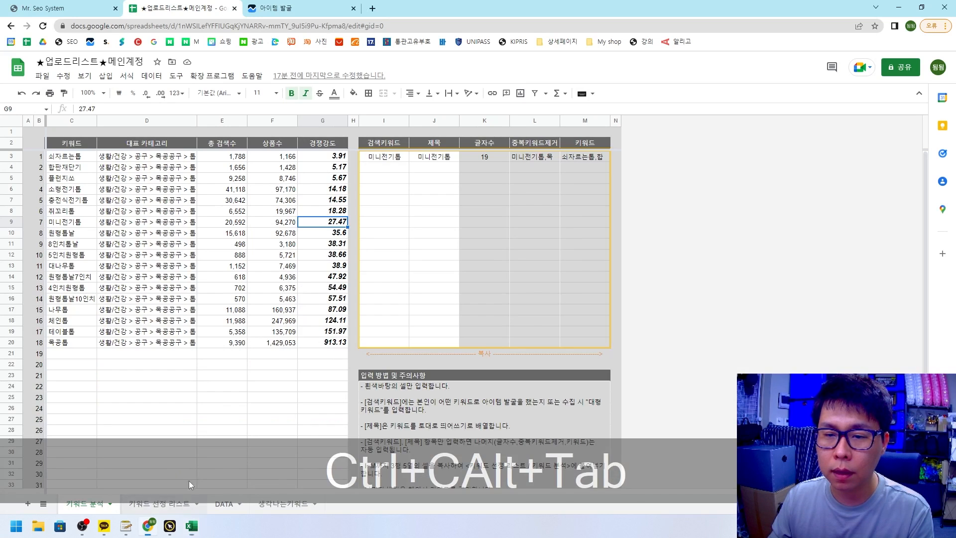
pyautogui.click(78, 157)
pyautogui.hotkey('ctrl', 'shift', 'v')
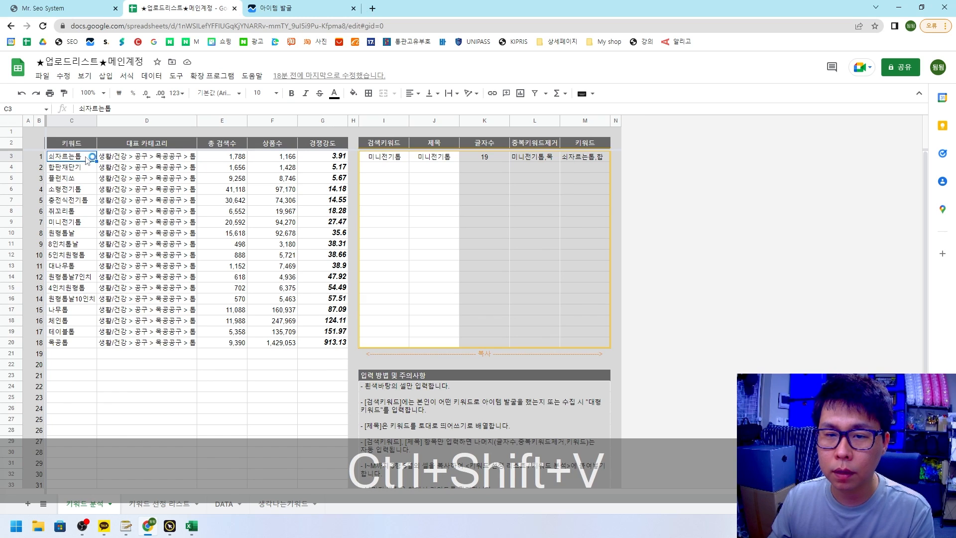
pyautogui.click(484, 155)
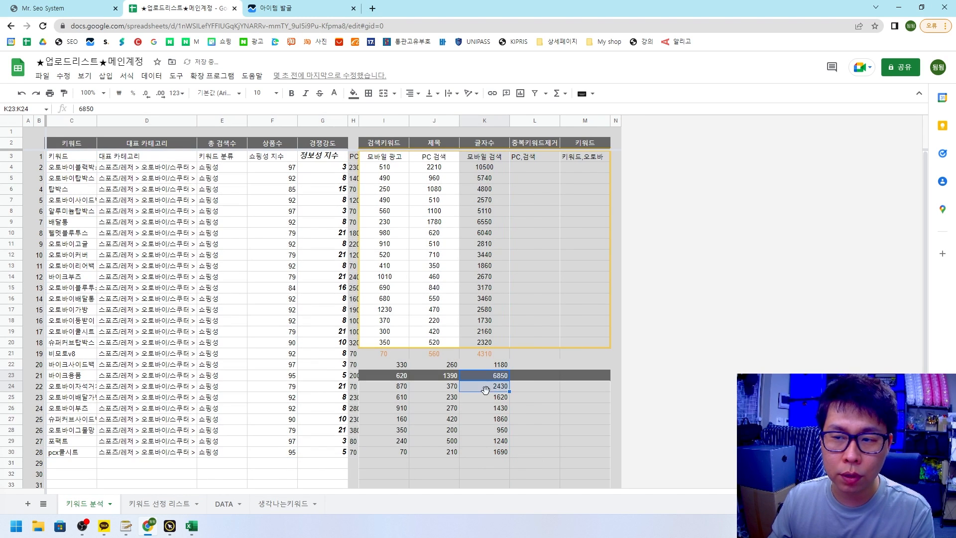
pyautogui.hotkey('ctrl', 'z')
# Step: Review the 키워드 분석 headers from 키워드 to 경쟁강도 and return to the Excel workbook
pyautogui.click(273, 201)
pyautogui.click(64, 145)
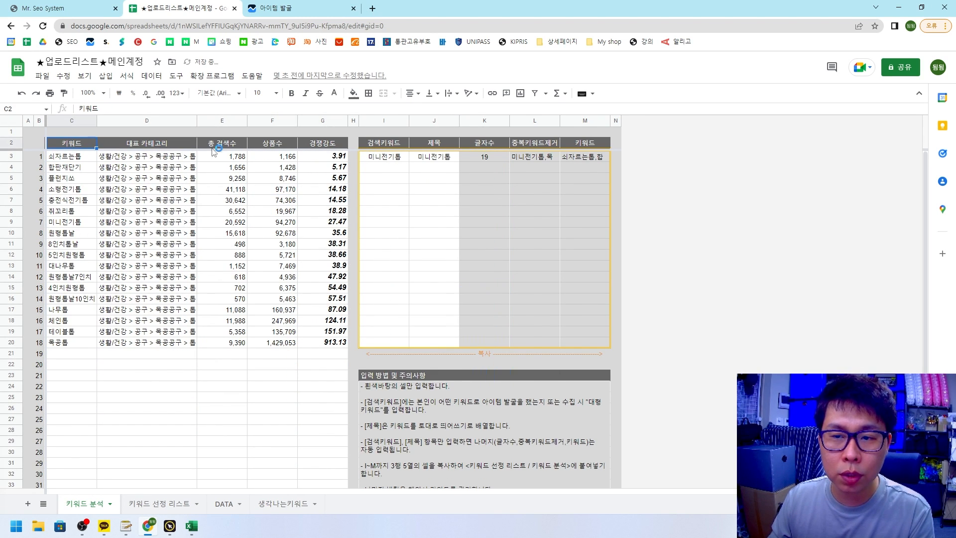
pyautogui.click(330, 147)
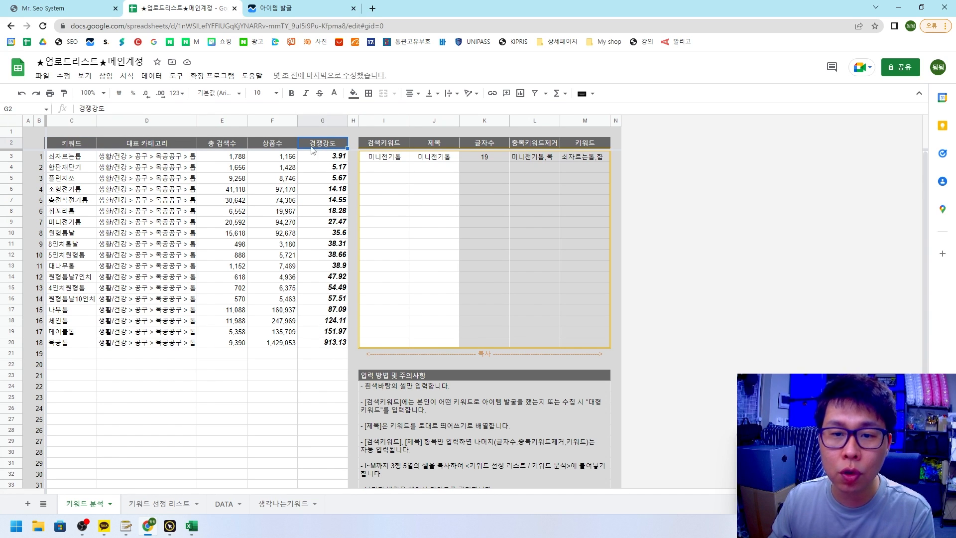
pyautogui.hotkey('alt', 'Tab')
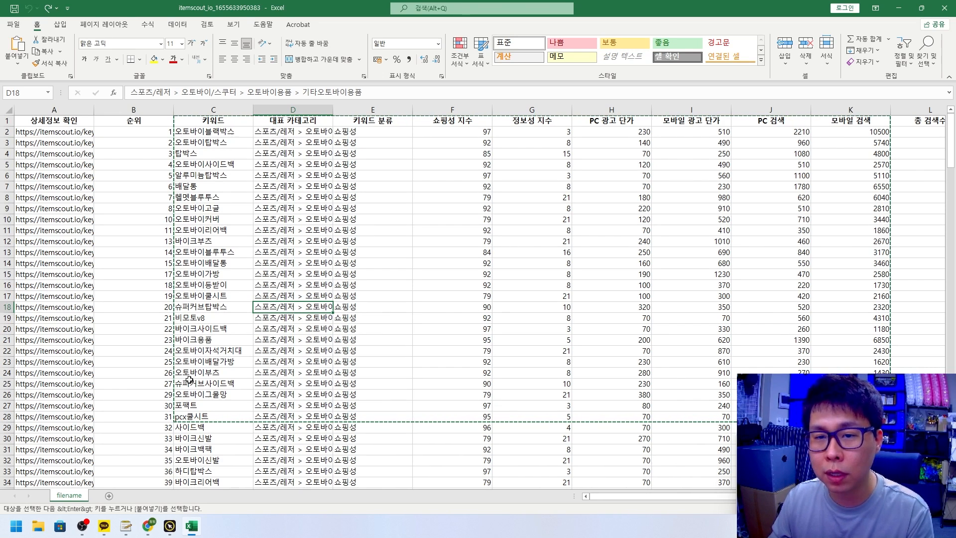
# Step: Cancel the pending copy and delete columns E through K, from 키워드 분류 to 모바일 검색, in the Excel workbook
pyautogui.press('Escape')
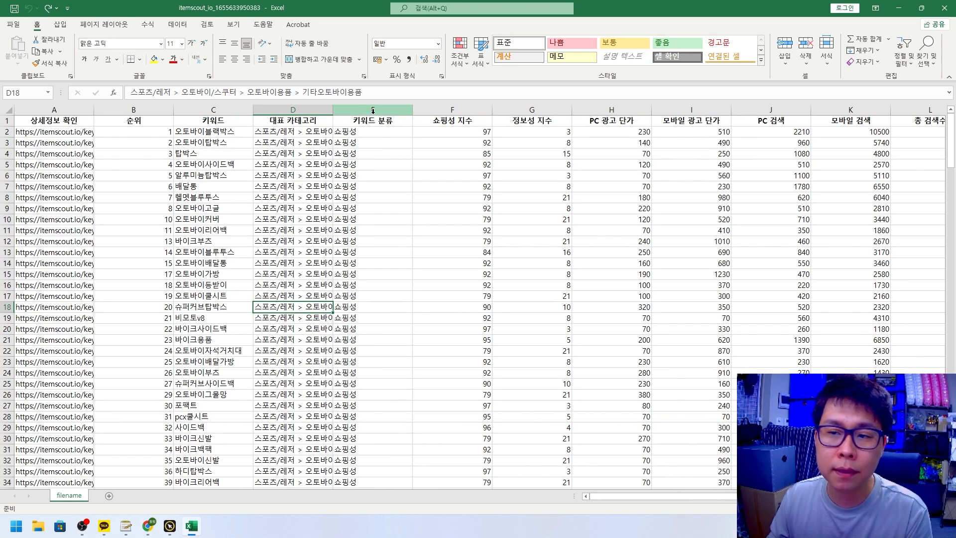
pyautogui.click(373, 110)
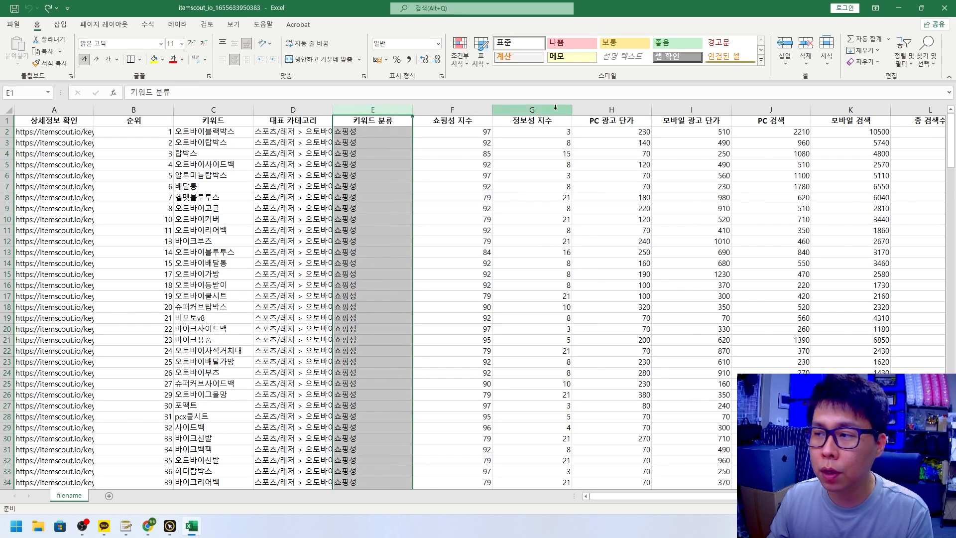
pyautogui.keyDown('shift'); pyautogui.click(850, 108); pyautogui.keyUp('shift')
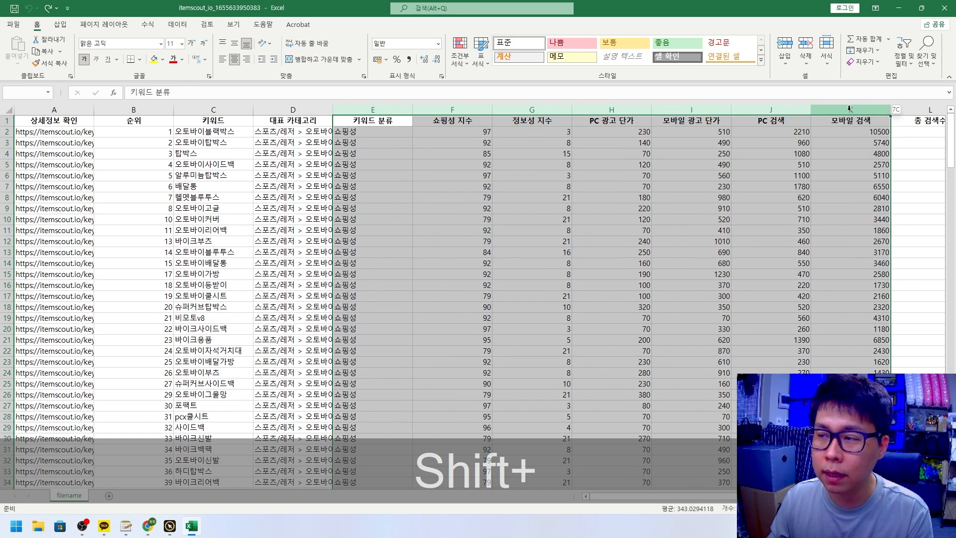
pyautogui.rightClick(442, 109)
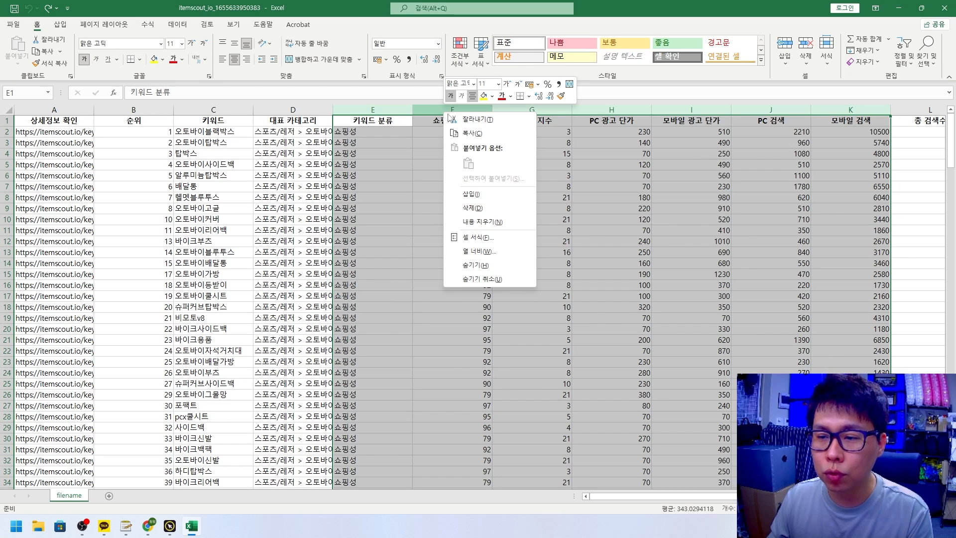
pyautogui.click(478, 208)
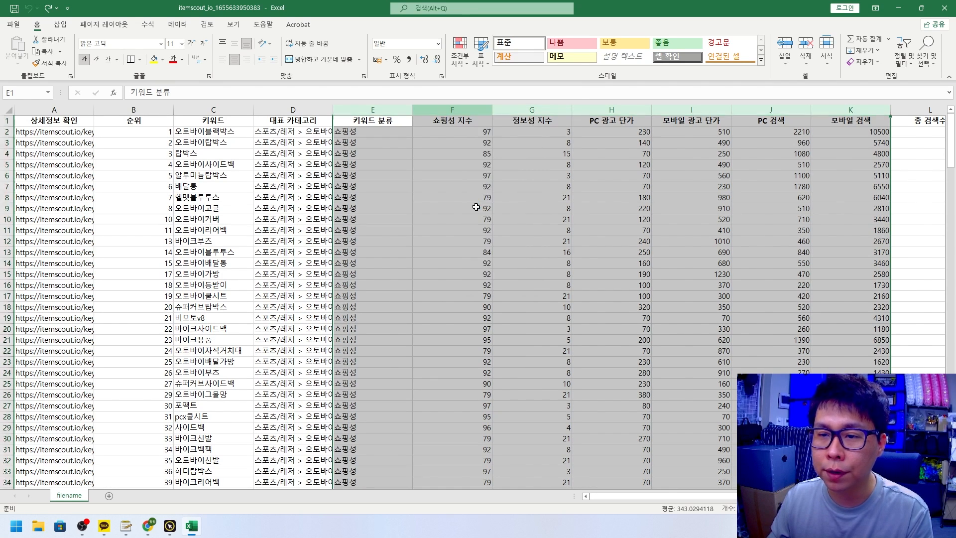
pyautogui.click(478, 209)
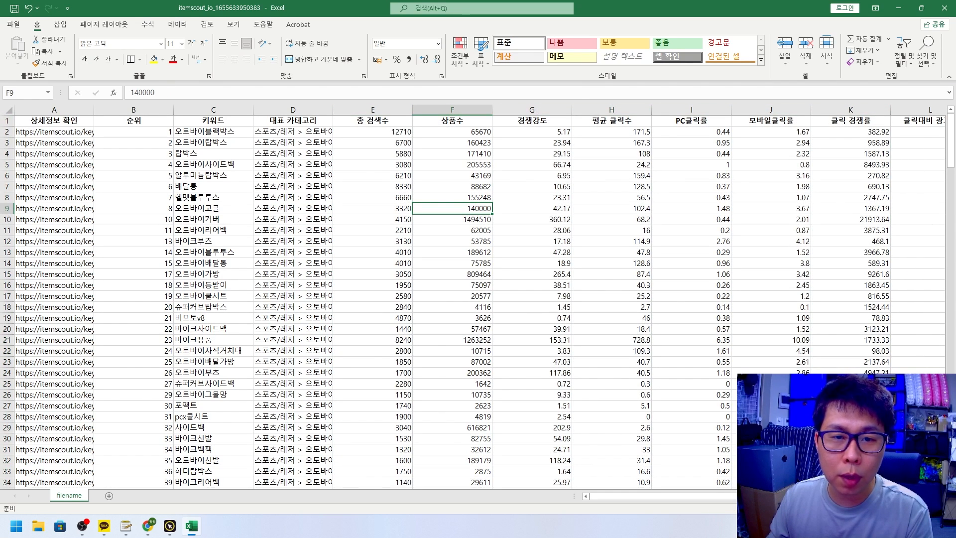
# Step: Apply a data filter to the header row of the keyword list, pointing out where the filter command is found
pyautogui.click(6, 120)
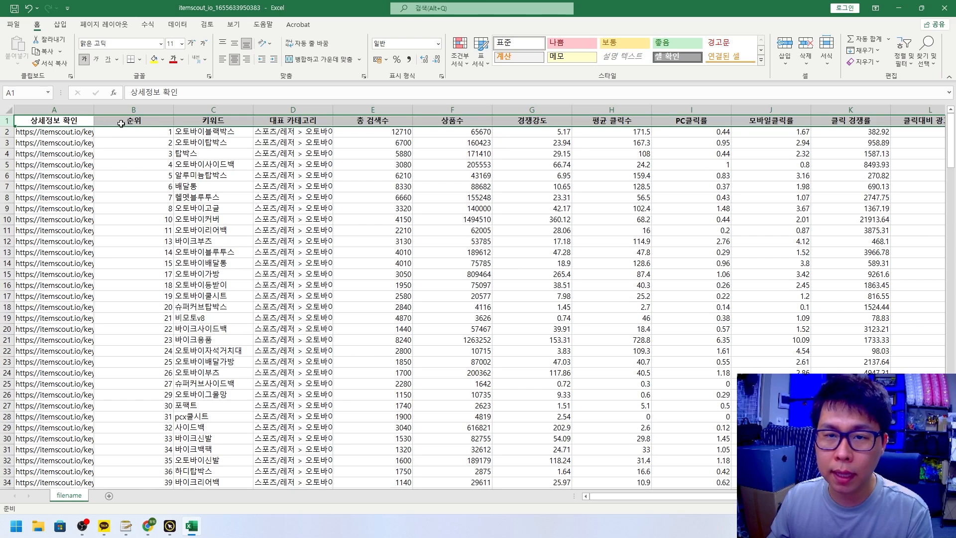
pyautogui.hotkey('ctrl', '2')
pyautogui.moveTo(197, 36)
pyautogui.mouseDown()
pyautogui.moveTo(156, 29)
pyautogui.moveTo(203, 18)
pyautogui.mouseUp()
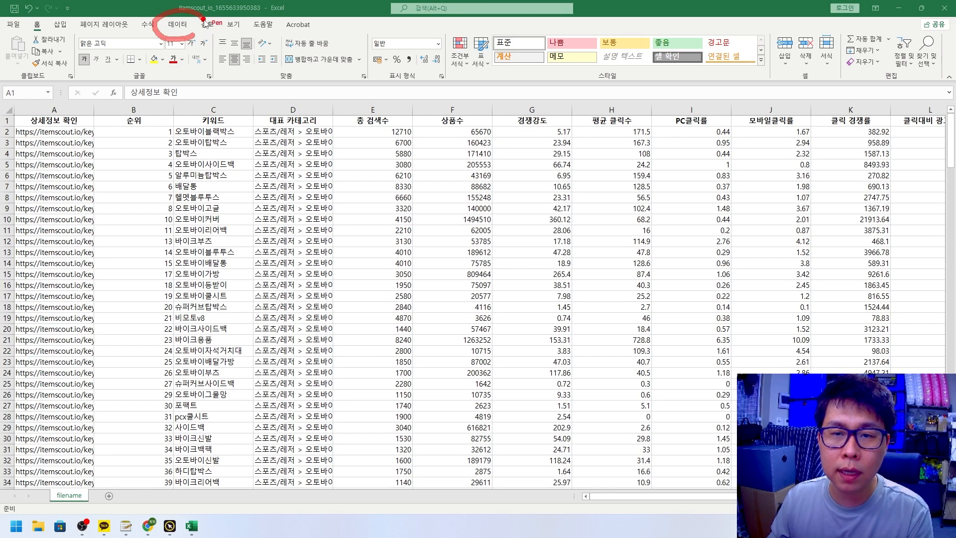
pyautogui.click(177, 24)
pyautogui.moveTo(332, 71)
pyautogui.mouseDown()
pyautogui.moveTo(294, 78)
pyautogui.moveTo(274, 25)
pyautogui.moveTo(326, 55)
pyautogui.moveTo(313, 76)
pyautogui.mouseUp()
pyautogui.click(296, 50)
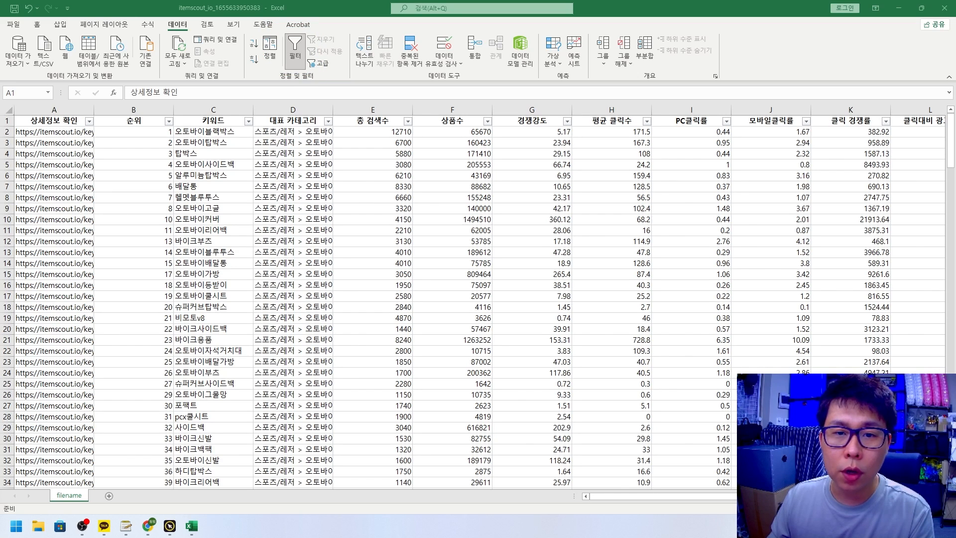
# Step: Mark the filter arrows on the 상세정보 확인, 순위, 키워드 and 대표 카테고리 headers, and clear the annotations
pyautogui.moveTo(97, 141)
pyautogui.mouseDown()
pyautogui.moveTo(75, 124)
pyautogui.moveTo(101, 128)
pyautogui.mouseUp()
pyautogui.moveTo(177, 132)
pyautogui.mouseDown()
pyautogui.moveTo(170, 141)
pyautogui.moveTo(167, 112)
pyautogui.moveTo(178, 134)
pyautogui.mouseUp()
pyautogui.moveTo(250, 132)
pyautogui.mouseDown()
pyautogui.moveTo(246, 117)
pyautogui.moveTo(252, 133)
pyautogui.mouseUp()
pyautogui.moveTo(340, 134)
pyautogui.mouseDown()
pyautogui.moveTo(319, 131)
pyautogui.moveTo(343, 120)
pyautogui.moveTo(340, 135)
pyautogui.mouseUp()
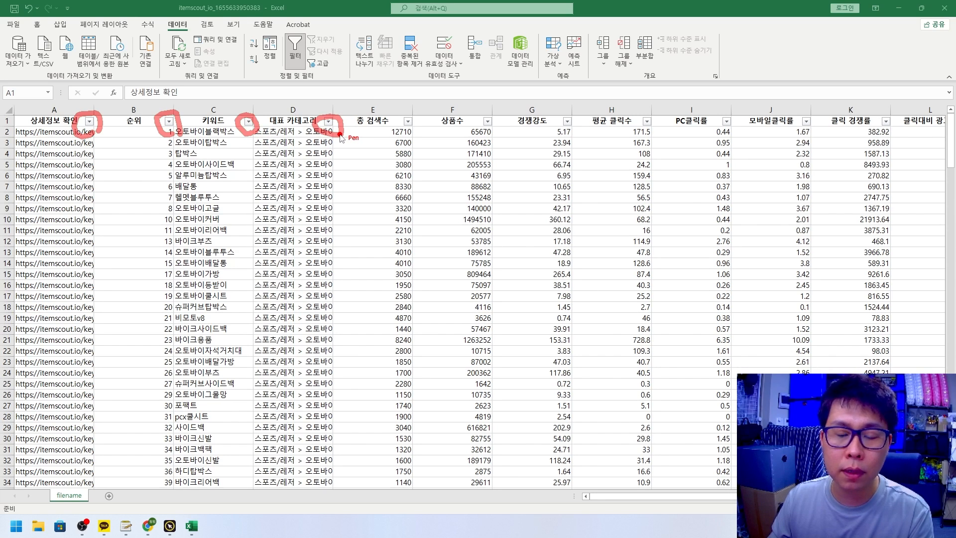
pyautogui.press('Escape')
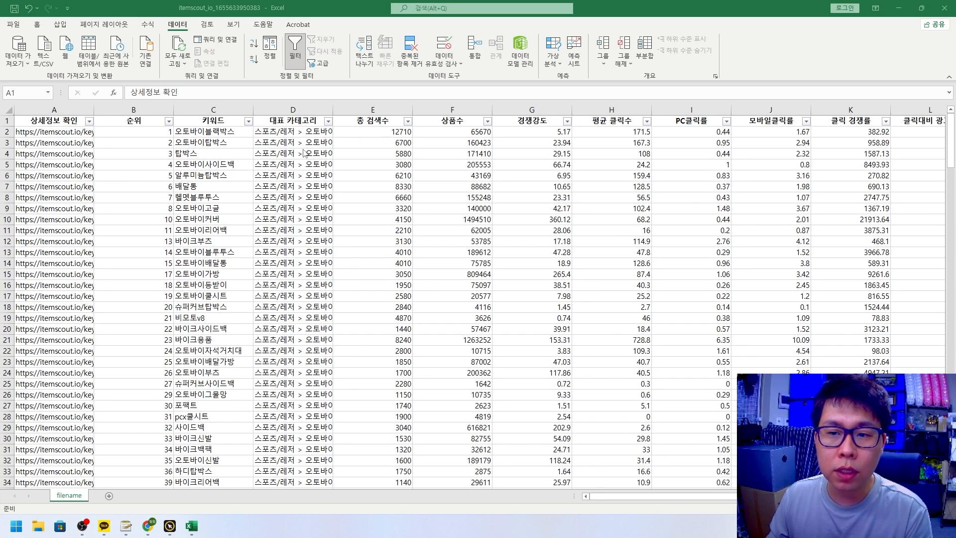
# Step: Point out the 대표 카테고리 column and show all its categories in an enlarged filter list
pyautogui.click(234, 132)
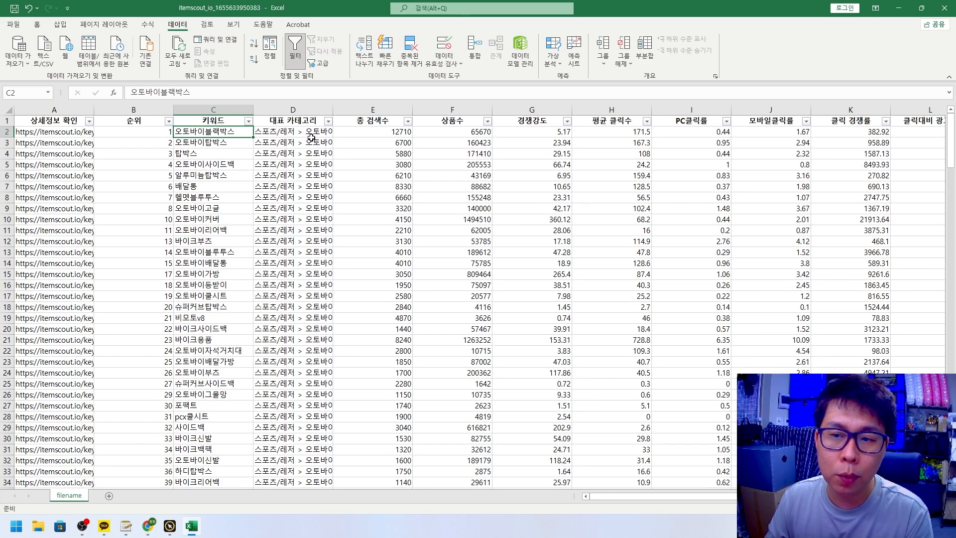
pyautogui.click(282, 147)
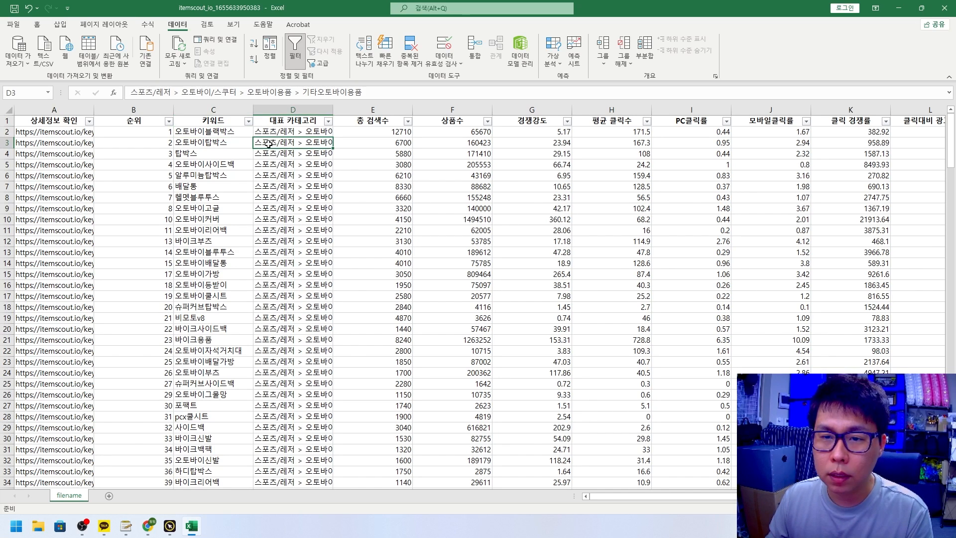
pyautogui.click(288, 134)
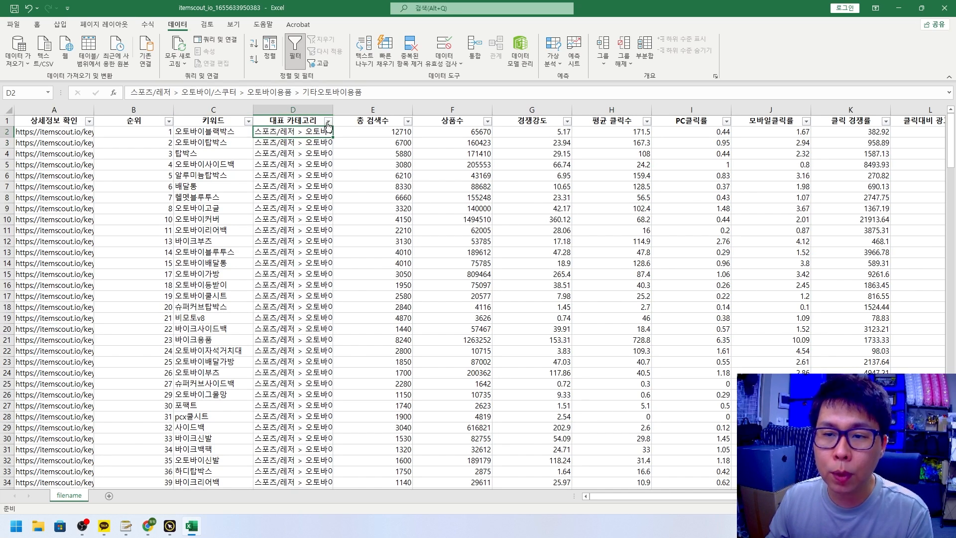
pyautogui.moveTo(348, 111)
pyautogui.mouseDown()
pyautogui.moveTo(332, 127)
pyautogui.moveTo(343, 109)
pyautogui.mouseUp()
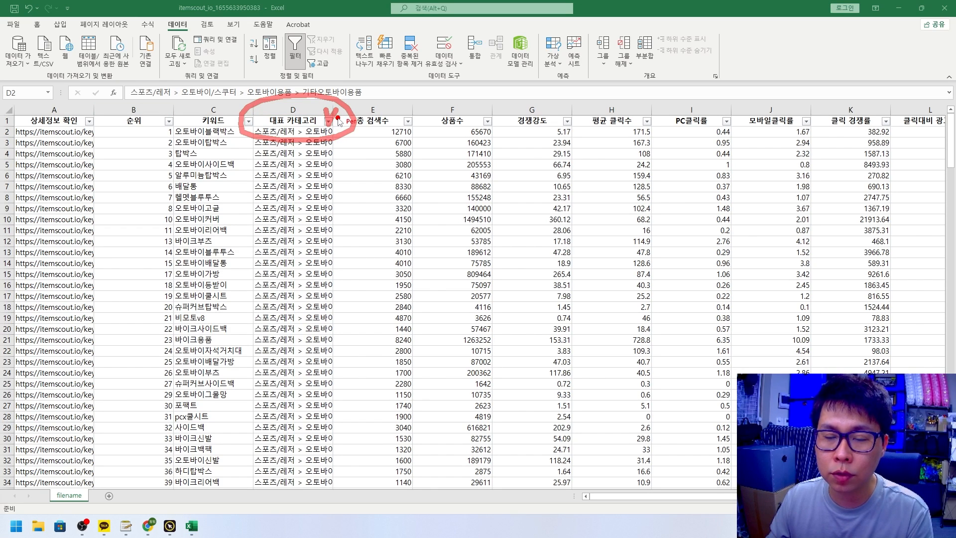
pyautogui.click(328, 121)
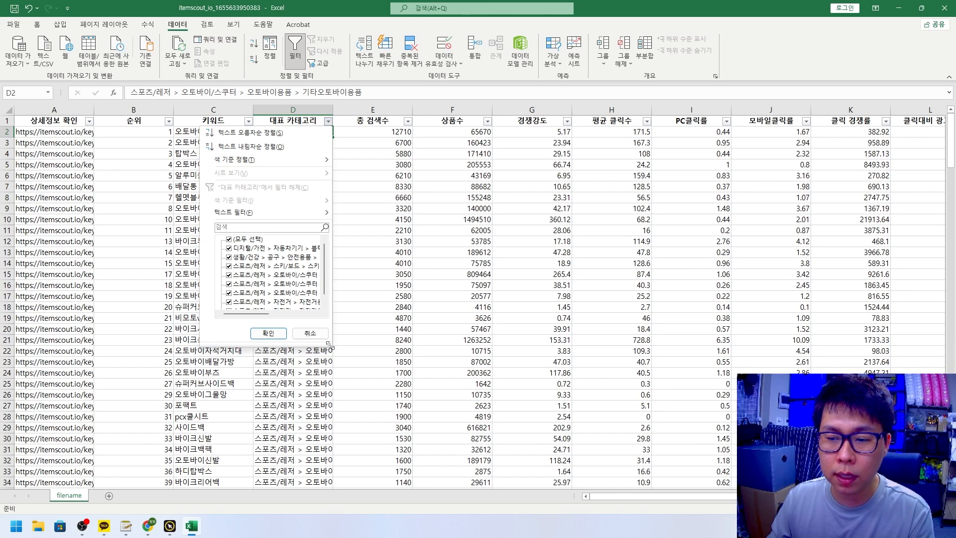
pyautogui.moveTo(330, 344); pyautogui.dragTo(448, 401)
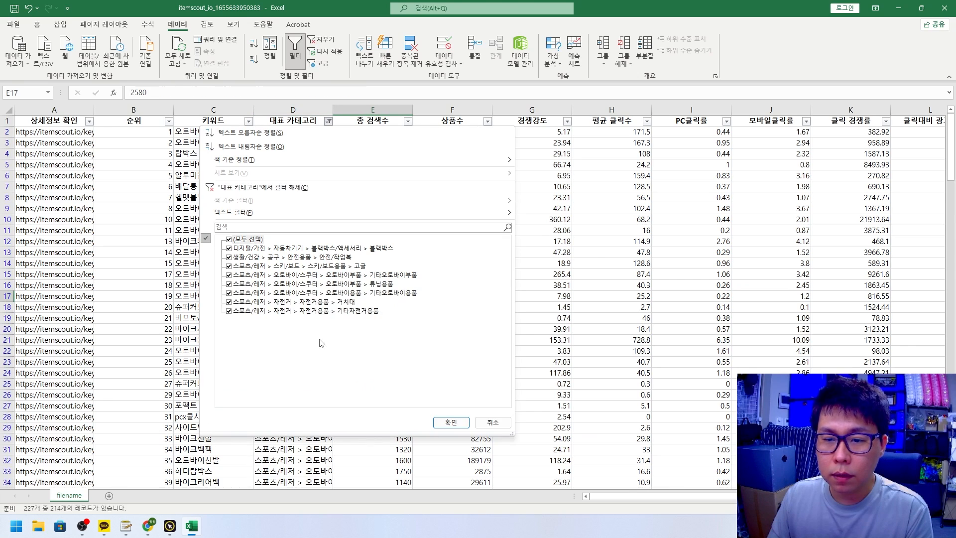
# Step: Check the selected category path on the Itemscout 아이템발굴 page in Chrome and return to the Excel workbook
pyautogui.click(148, 526)
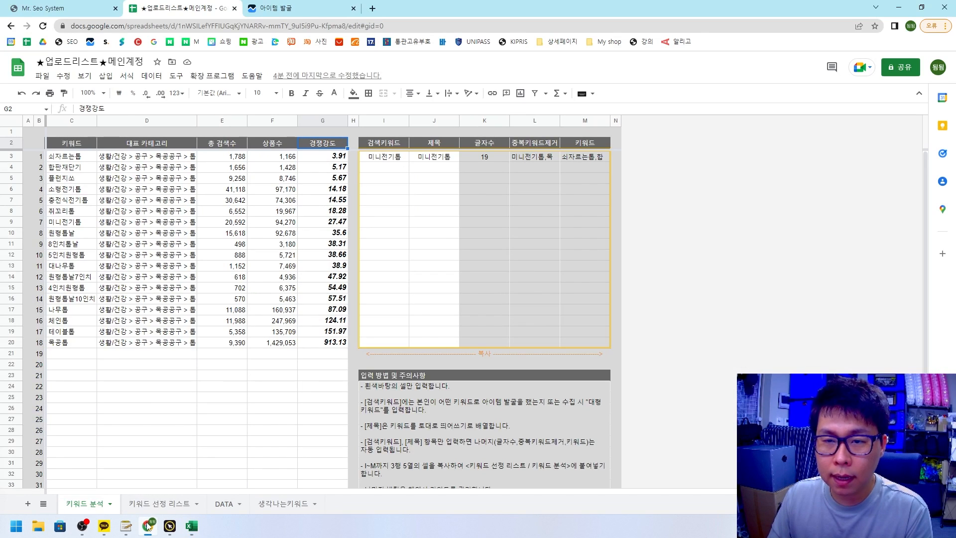
pyautogui.click(277, 10)
pyautogui.scroll(8, 274, 209)
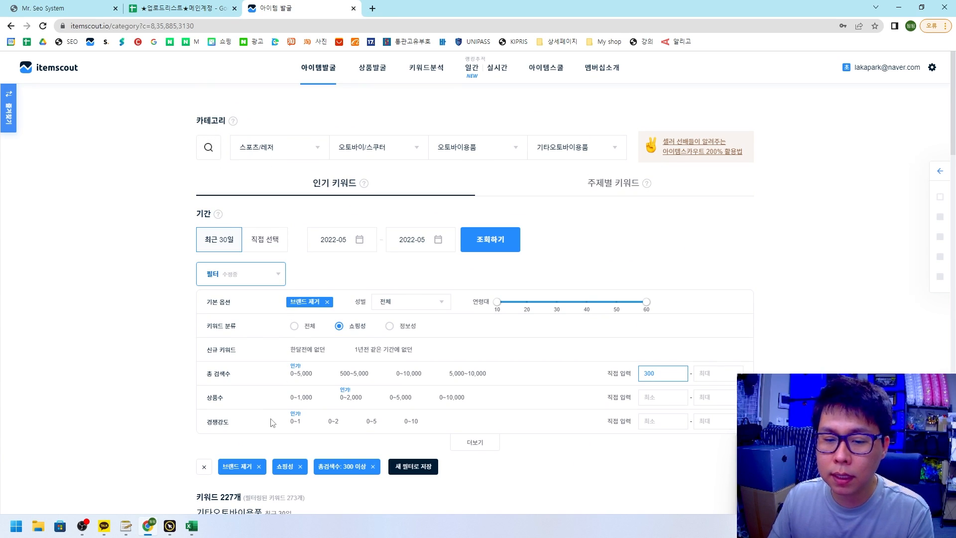
pyautogui.click(191, 526)
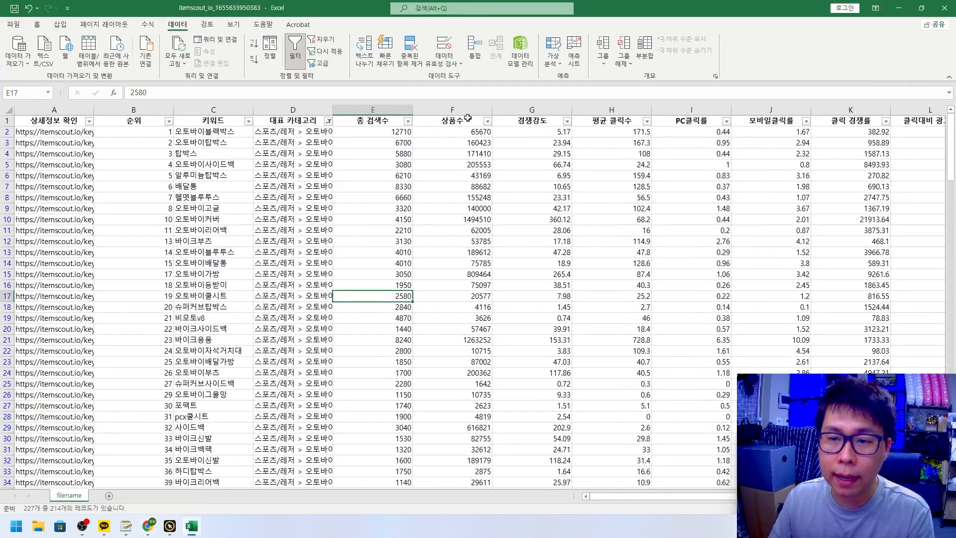
# Step: Filter 대표 카테고리 to only 스포츠/레저 > 오토바이/스쿠터 > 오토바이용품 > 기타오토바이용품 and widen column D to fit the full paths
pyautogui.click(329, 121)
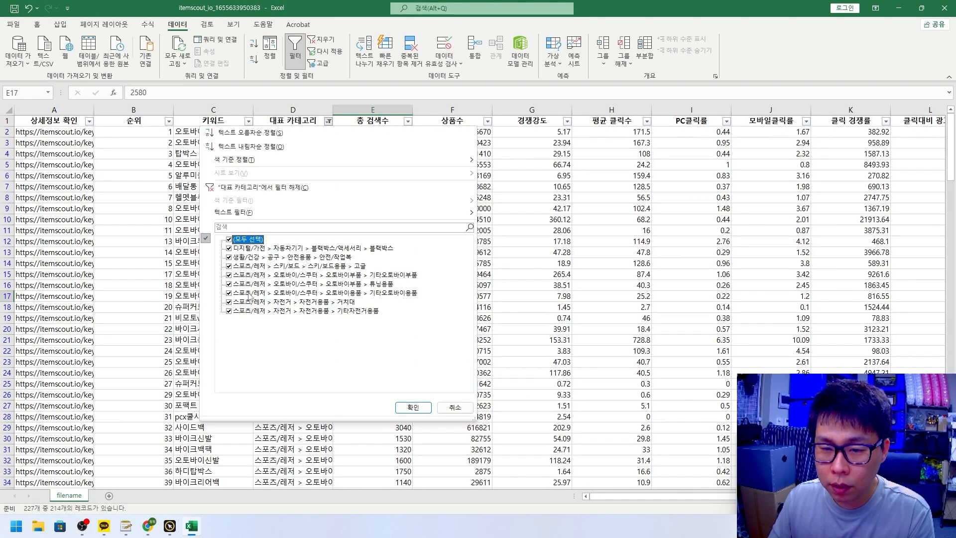
pyautogui.click(384, 294)
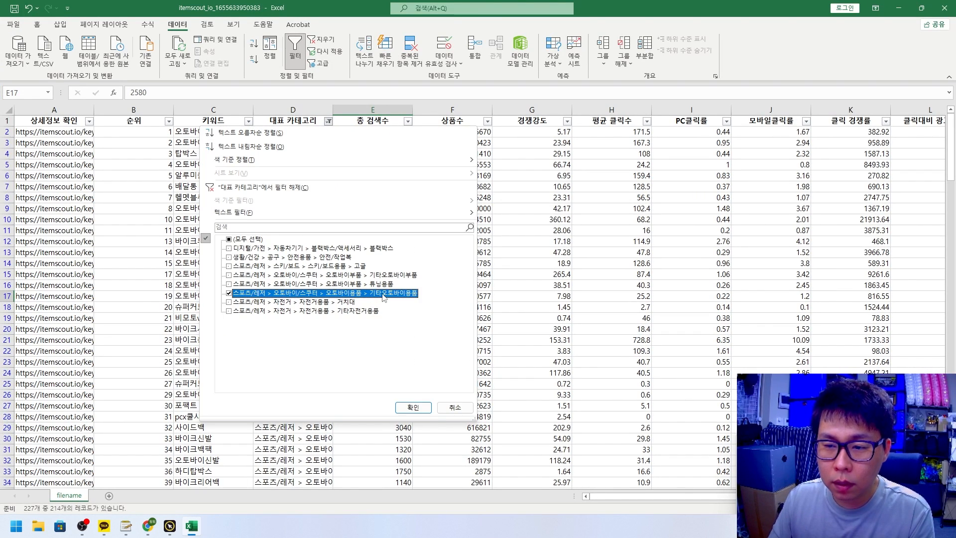
pyautogui.click(413, 407)
pyautogui.moveTo(332, 110); pyautogui.dragTo(524, 110)
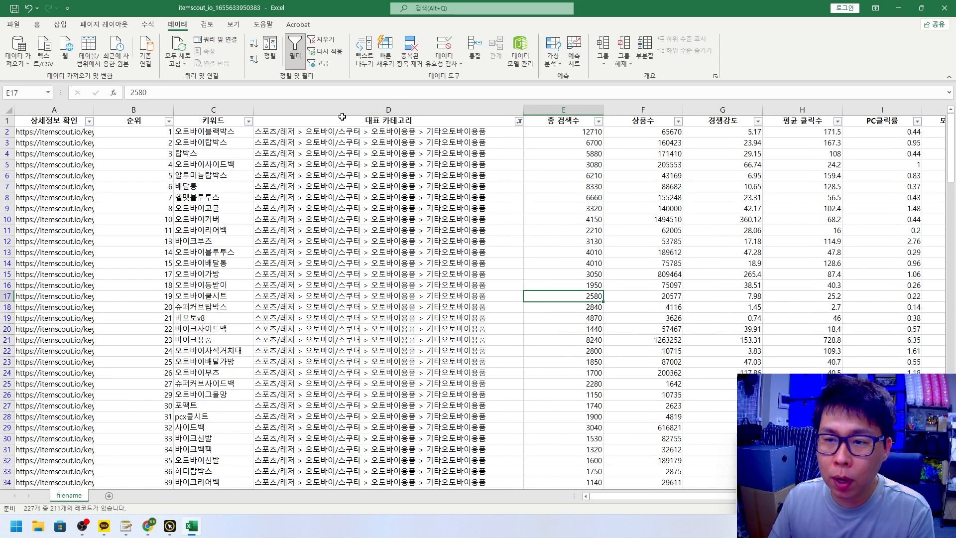
# Step: Check the category paths in column D throughout the filtered rows, returning to D2
pyautogui.click(428, 131)
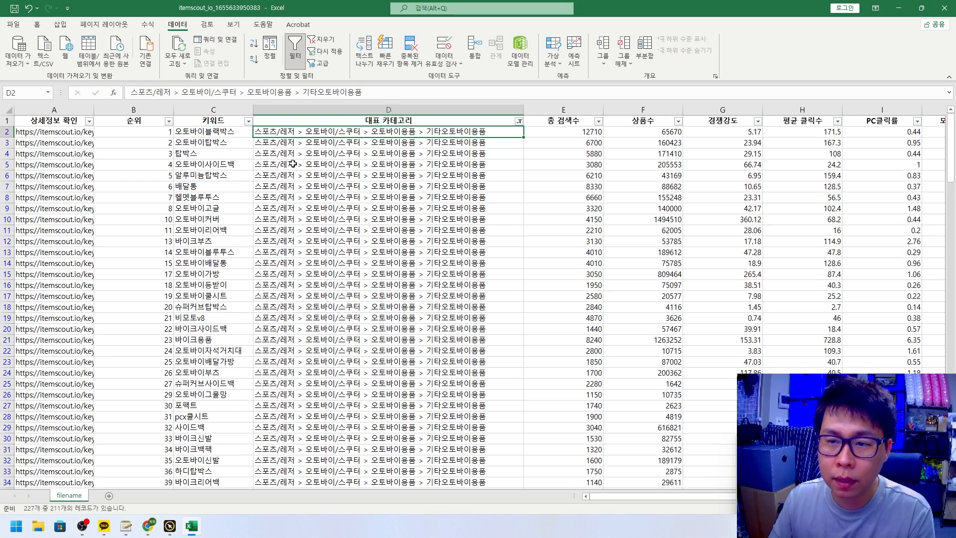
pyautogui.scroll(-20, 321, 274)
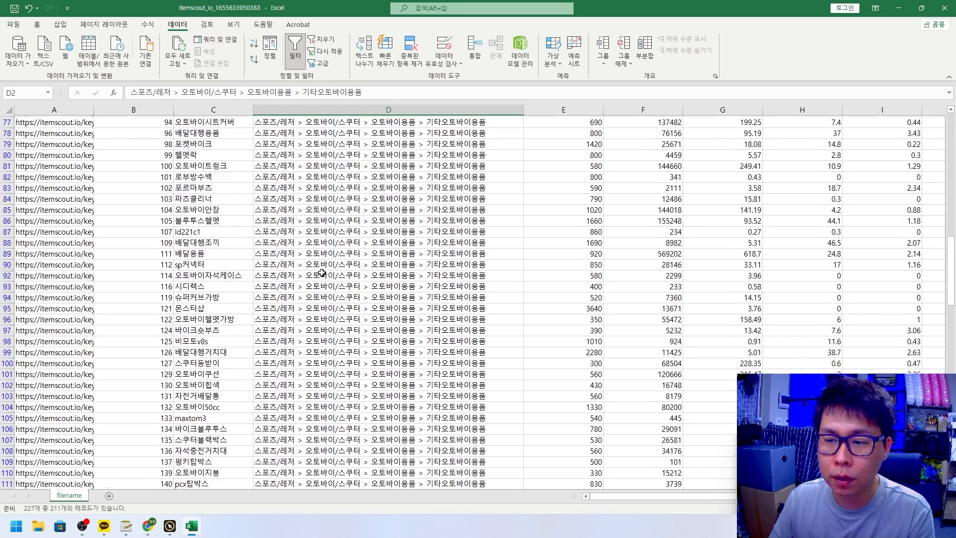
pyautogui.scroll(-20, 322, 274)
pyautogui.scroll(20, 319, 273)
pyautogui.click(462, 150)
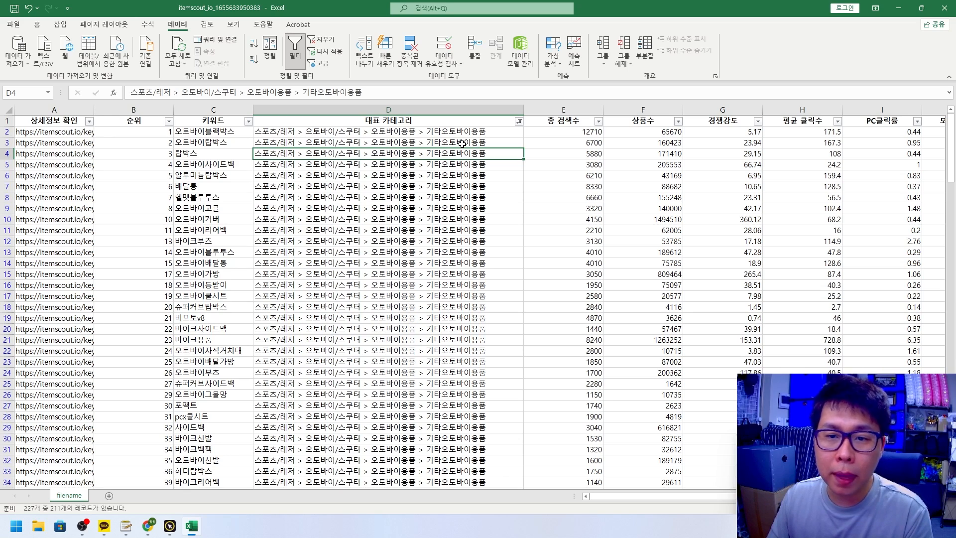
pyautogui.click(500, 132)
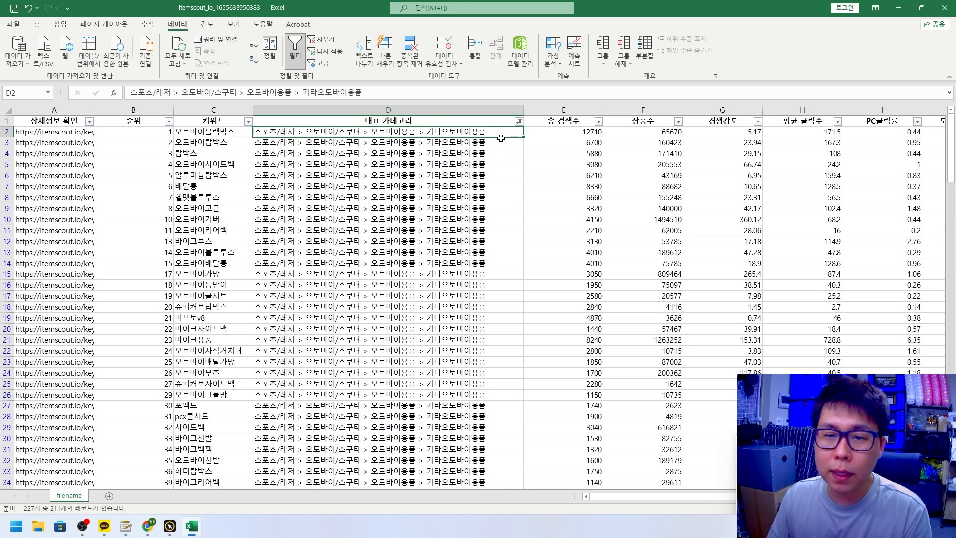
# Step: Review the category choices in the 대표 카테고리 filter, close it unchanged and select the first keyword in C2
pyautogui.click(519, 121)
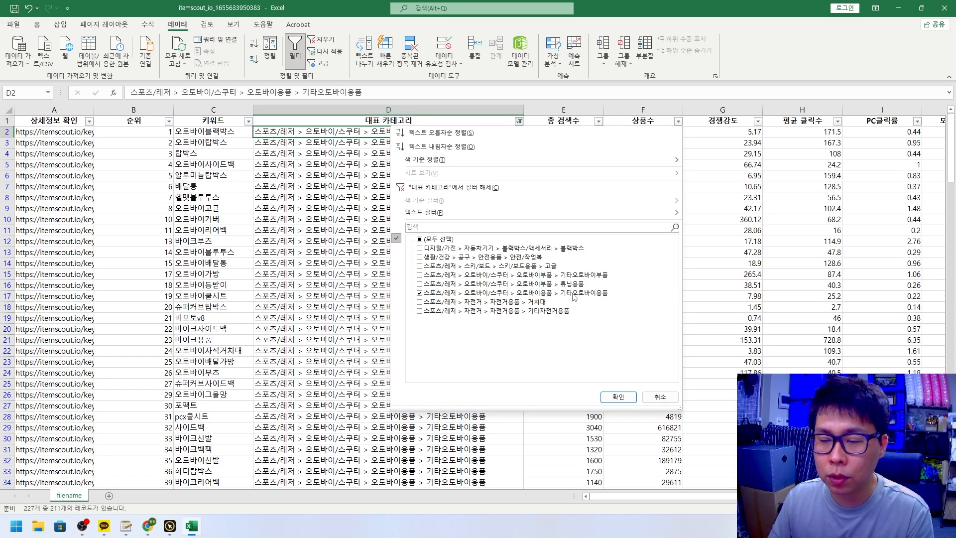
pyautogui.click(213, 230)
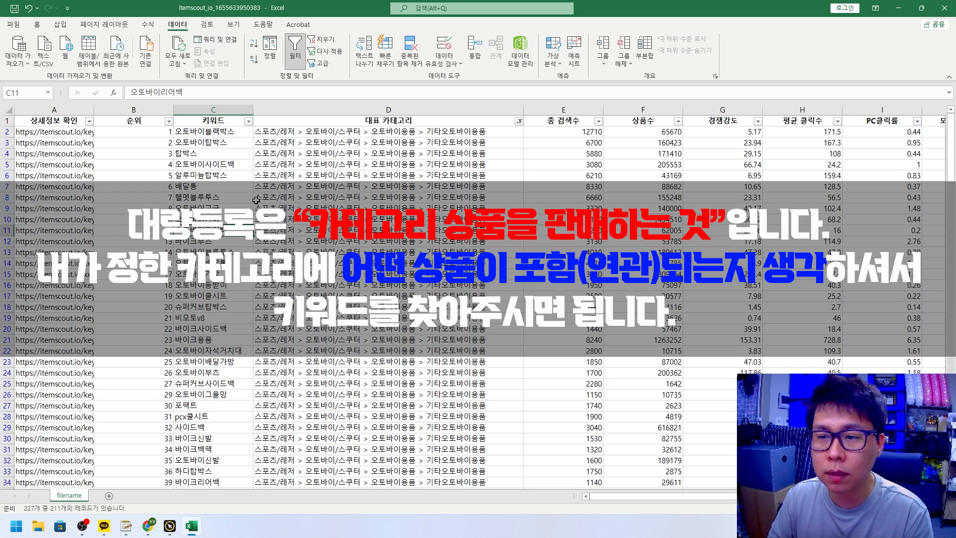
pyautogui.click(380, 131)
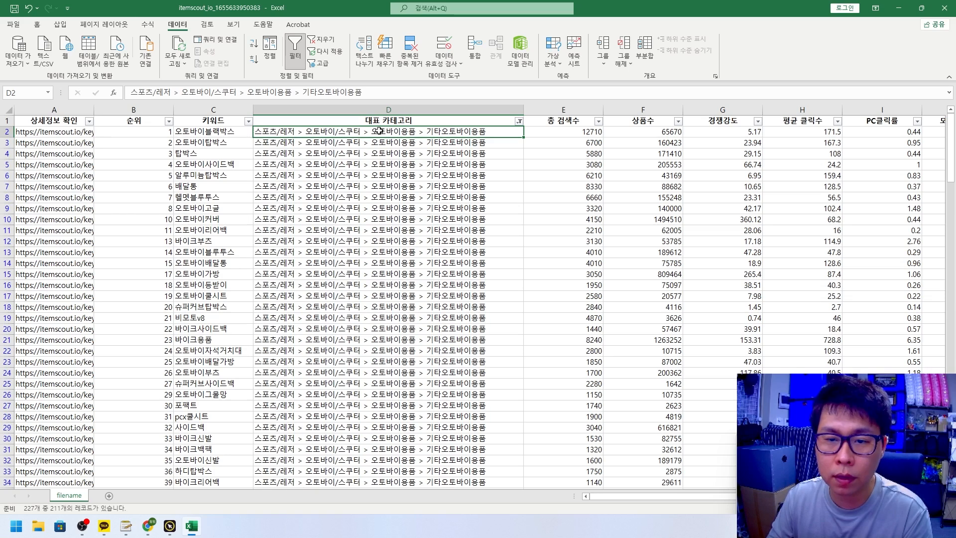
pyautogui.press('Left')
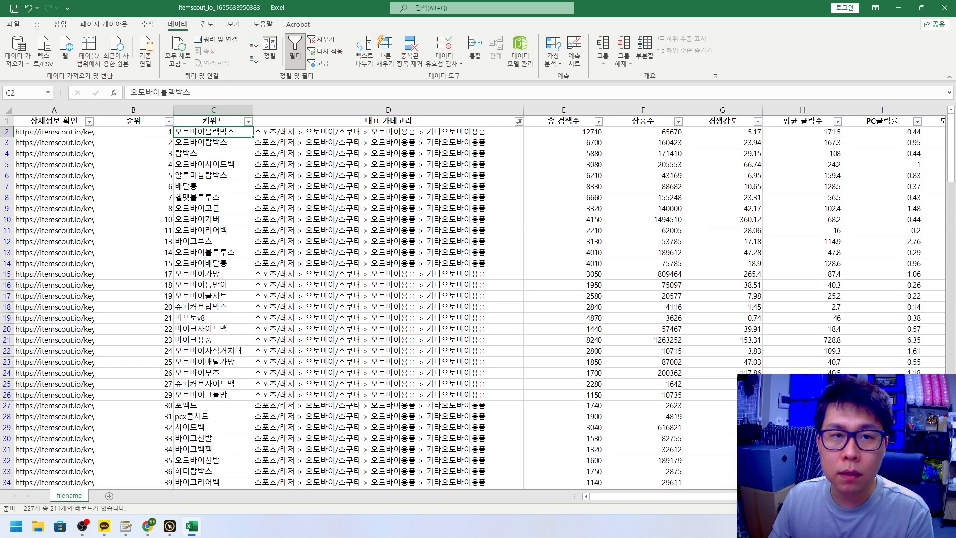
# Step: Point out the cell fill colour command with the annotation pen and clear the markings
pyautogui.hotkey('ctrl', '2')
pyautogui.moveTo(51, 42)
pyautogui.mouseDown()
pyautogui.moveTo(16, 15)
pyautogui.moveTo(67, 44)
pyautogui.moveTo(47, 46)
pyautogui.mouseUp()
pyautogui.moveTo(176, 77)
pyautogui.mouseDown()
pyautogui.moveTo(129, 48)
pyautogui.moveTo(169, 50)
pyautogui.moveTo(168, 77)
pyautogui.moveTo(156, 86)
pyautogui.mouseUp()
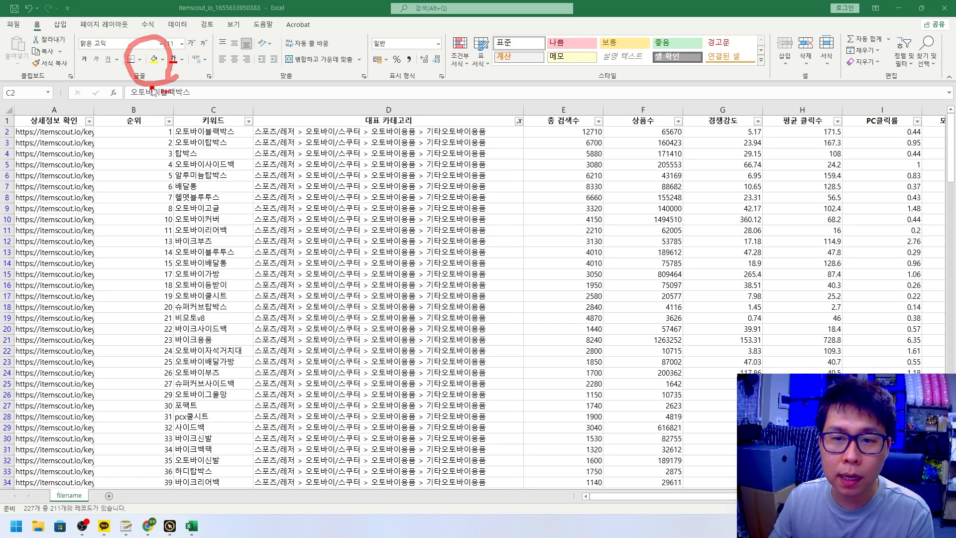
pyautogui.press('Escape')
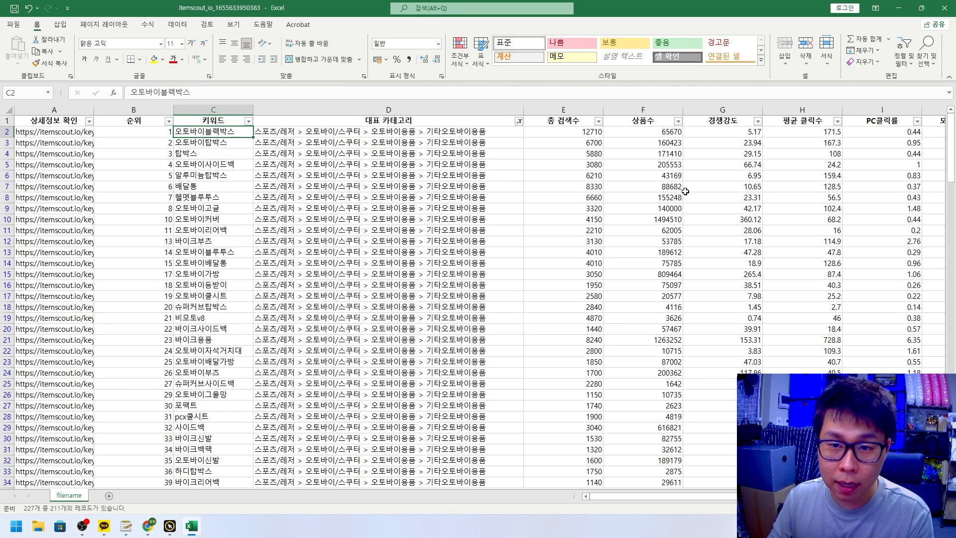
# Step: Fill the keywords 오토바이탑박스 in C3 and 오토바이사이드백 in C5 with yellow
pyautogui.press('Down')
pyautogui.press('Down')
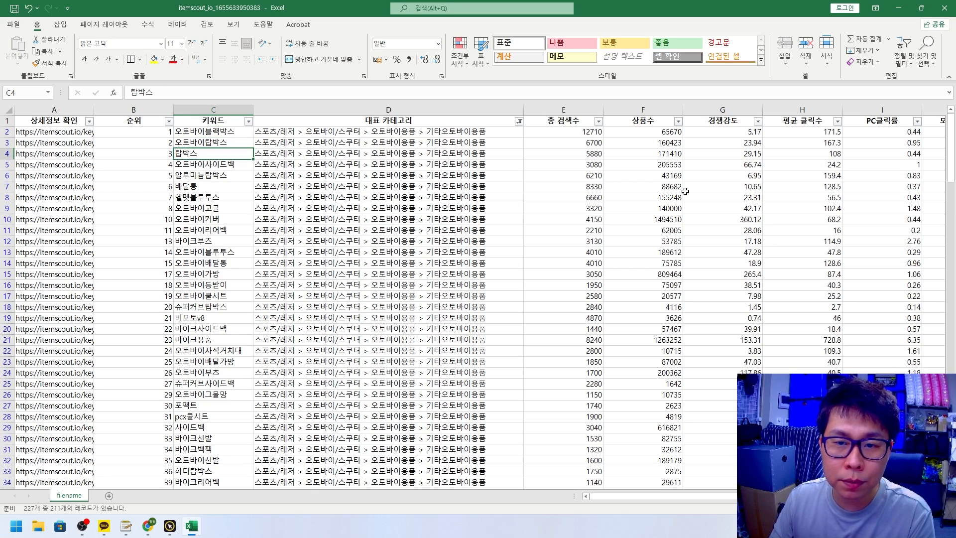
pyautogui.press('Down')
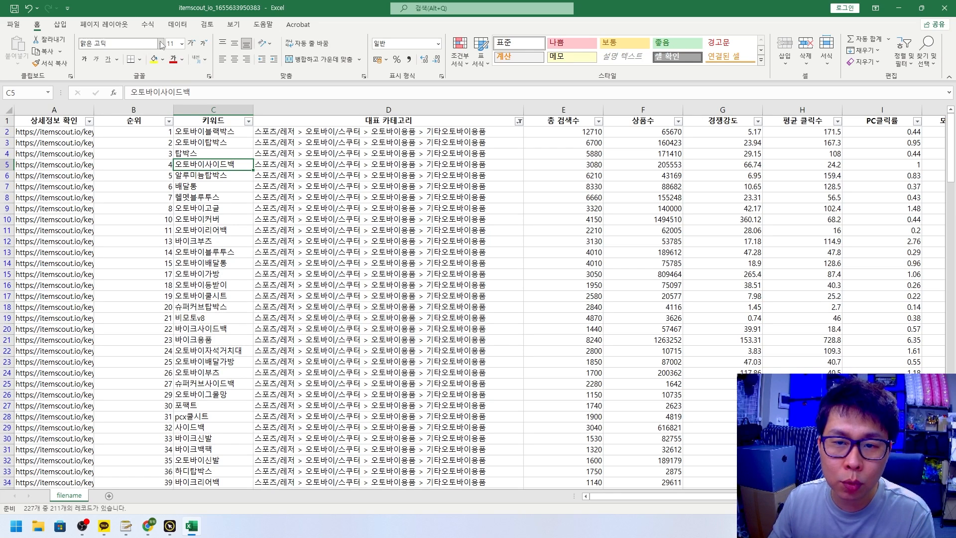
pyautogui.click(217, 133)
pyautogui.click(218, 142)
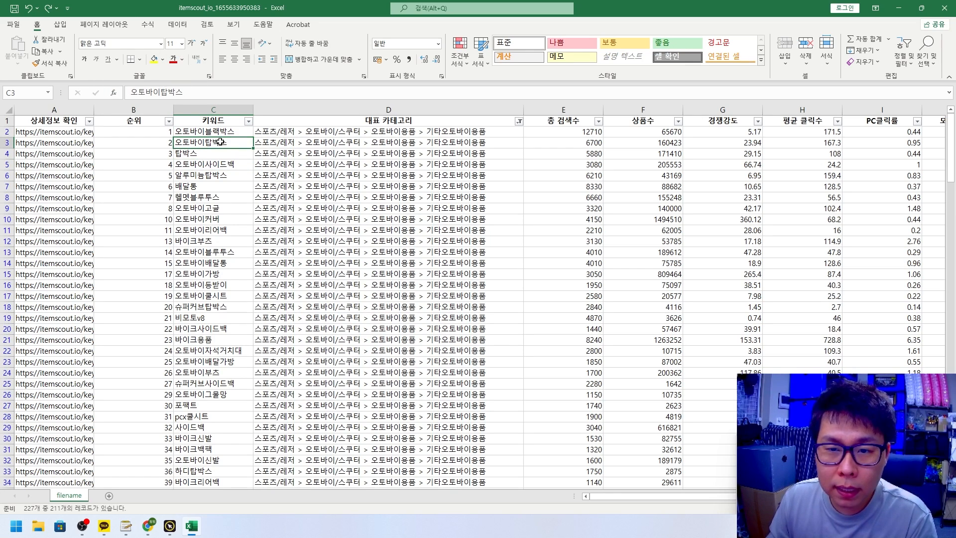
pyautogui.click(154, 60)
pyautogui.press('Down')
pyautogui.press('Down')
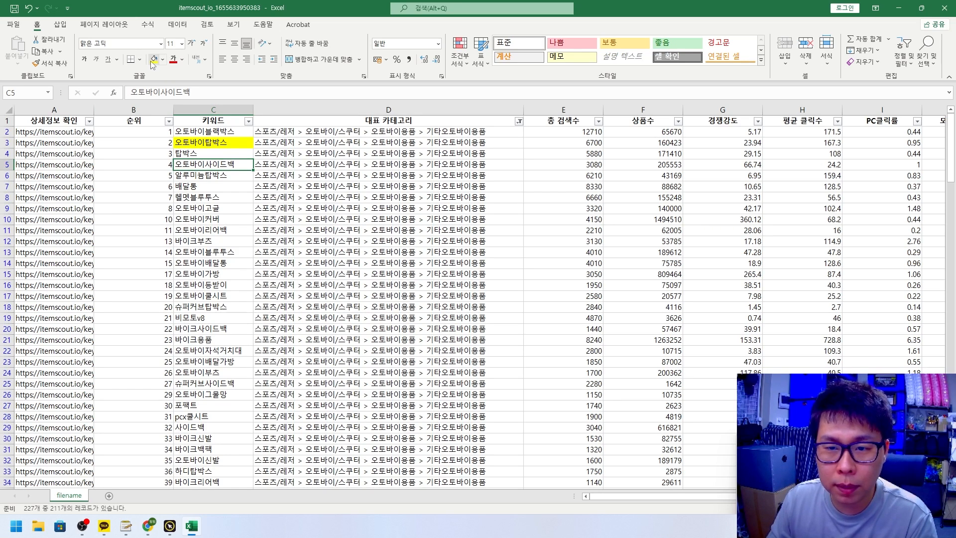
pyautogui.click(154, 60)
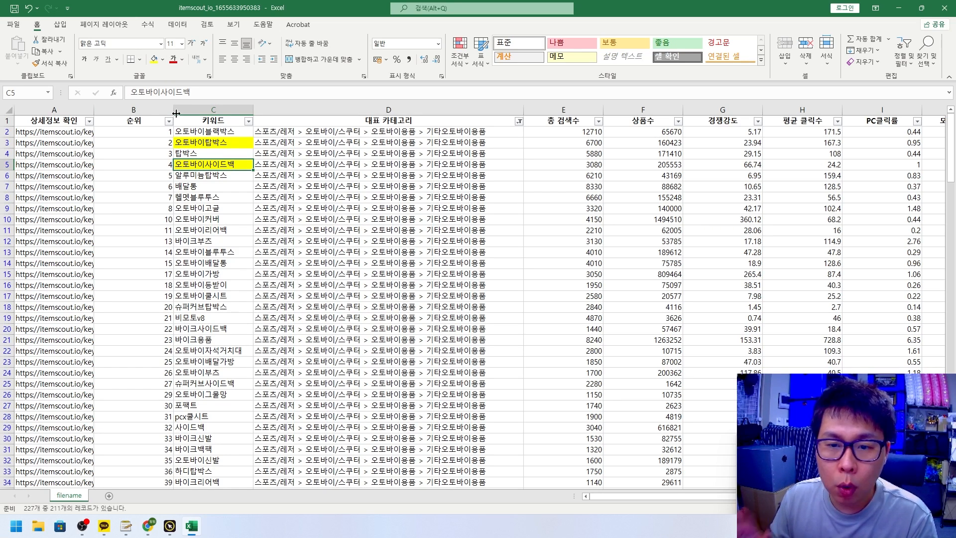
# Step: Read through the unmarked keywords in column C from C6 down to C13
pyautogui.press('Down')
pyautogui.press('Down')
pyautogui.press('Down')
pyautogui.press('Up')
pyautogui.press('Down')
pyautogui.press('Down')
pyautogui.press('Down')
pyautogui.press('Down')
pyautogui.press('Down')
pyautogui.press('Down')
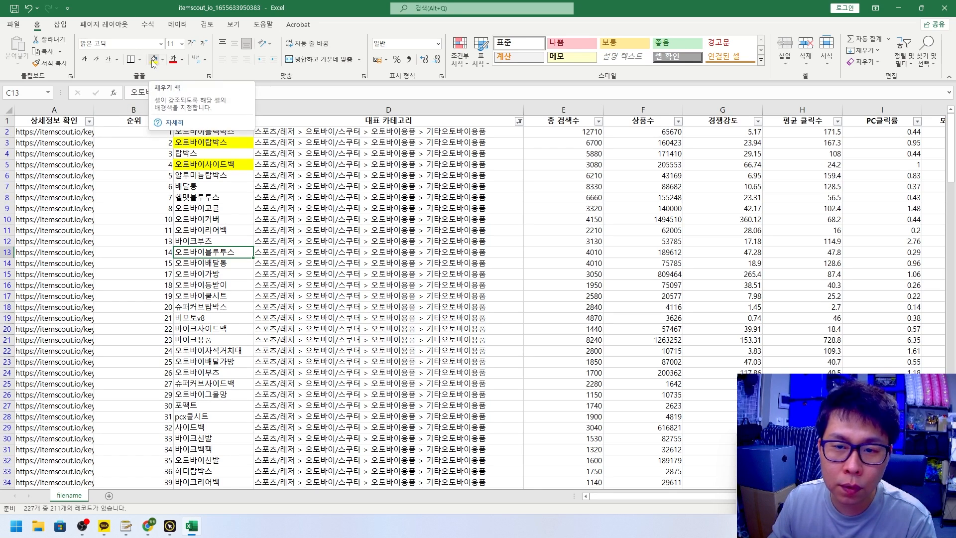
# Step: Undo the last yellow fill and apply yellow to 오토바이탑박스 in C3 again
pyautogui.hotkey('ctrl', 'z')
pyautogui.click(200, 144)
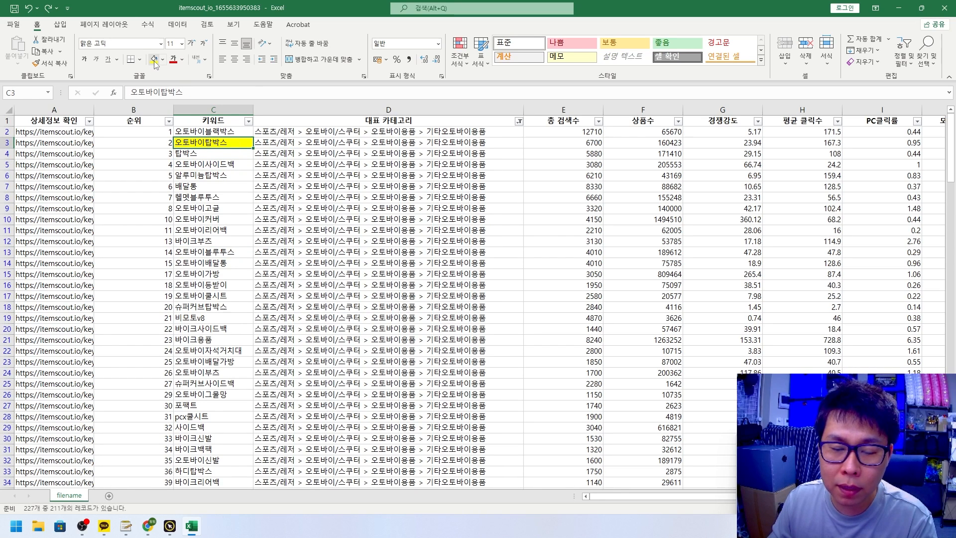
pyautogui.click(155, 60)
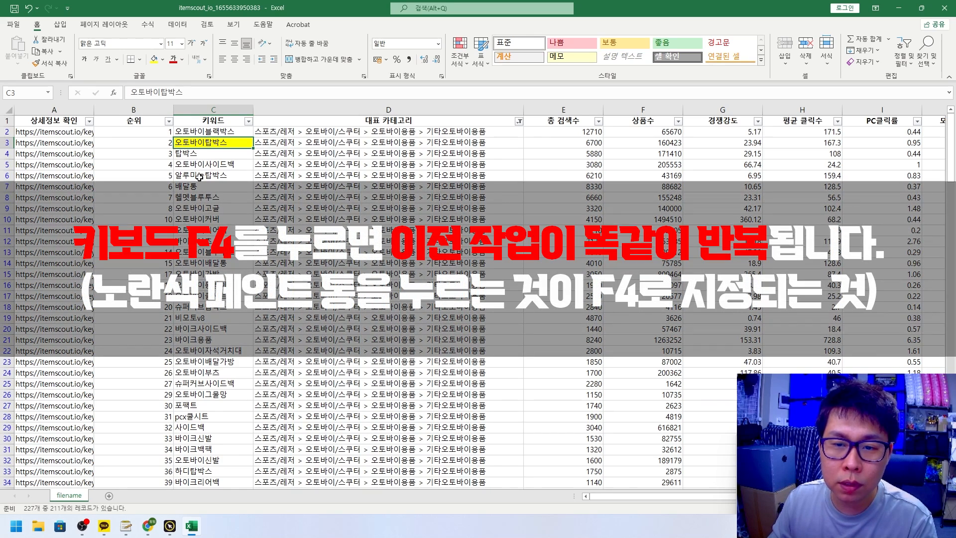
# Step: Repeat the yellow fill on 알루미늄탑박스 in C6 and 오토바이커버 in C10, continuing down the keyword column
pyautogui.click(199, 177)
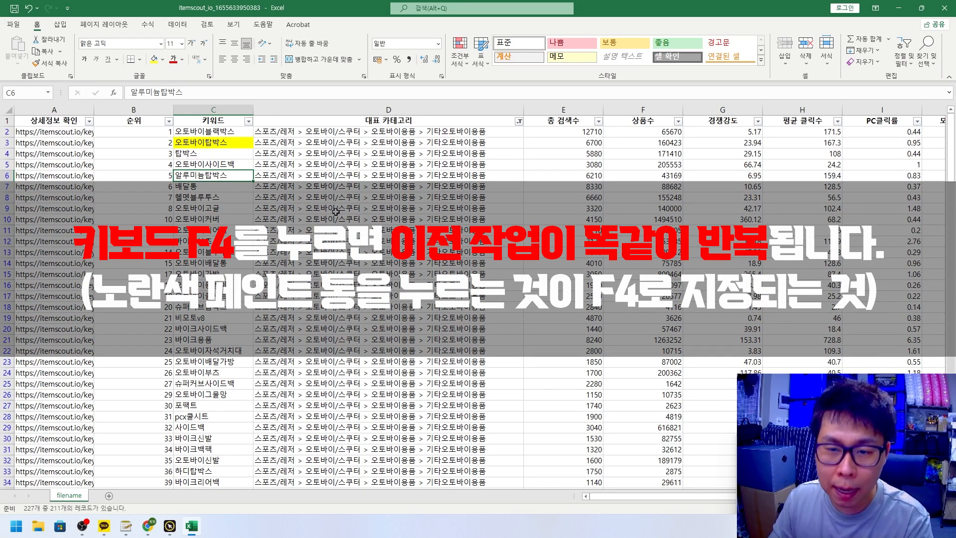
pyautogui.press('F4')
pyautogui.press('Down')
pyautogui.press('Down')
pyautogui.press('Down')
pyautogui.press('Down')
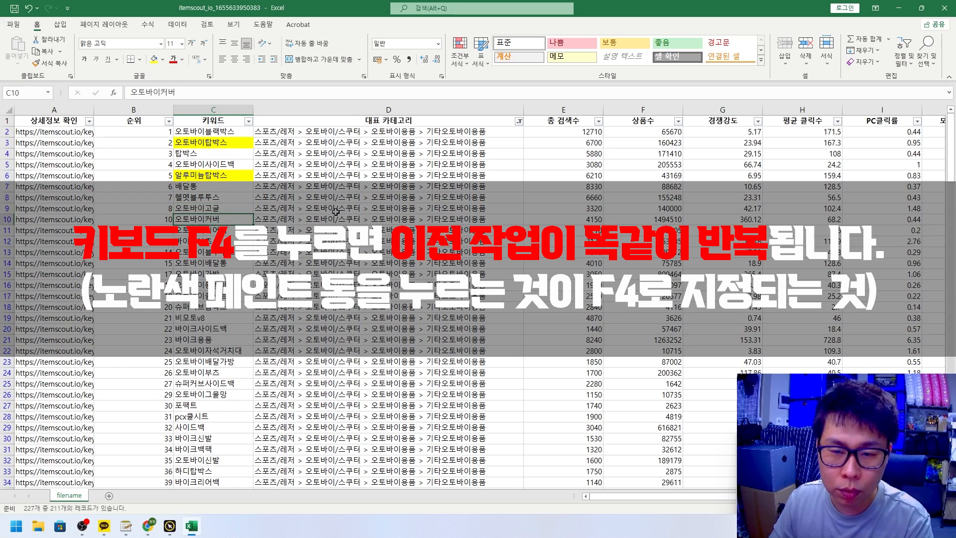
pyautogui.press('F4')
pyautogui.press('Down')
pyautogui.press('Down')
pyautogui.press('Down')
pyautogui.press('Down')
pyautogui.press('Down')
pyautogui.press('Down')
# Step: Undo the repeated fills and fill 오토바이사이드백 in C5, 바이크부츠 in C12 and 오토바이등받이 in C16 yellow
pyautogui.hotkey('ctrl', 'z')
pyautogui.hotkey('ctrl', 'z')
pyautogui.hotkey('ctrl', 'z')
pyautogui.press('Down')
pyautogui.press('Up')
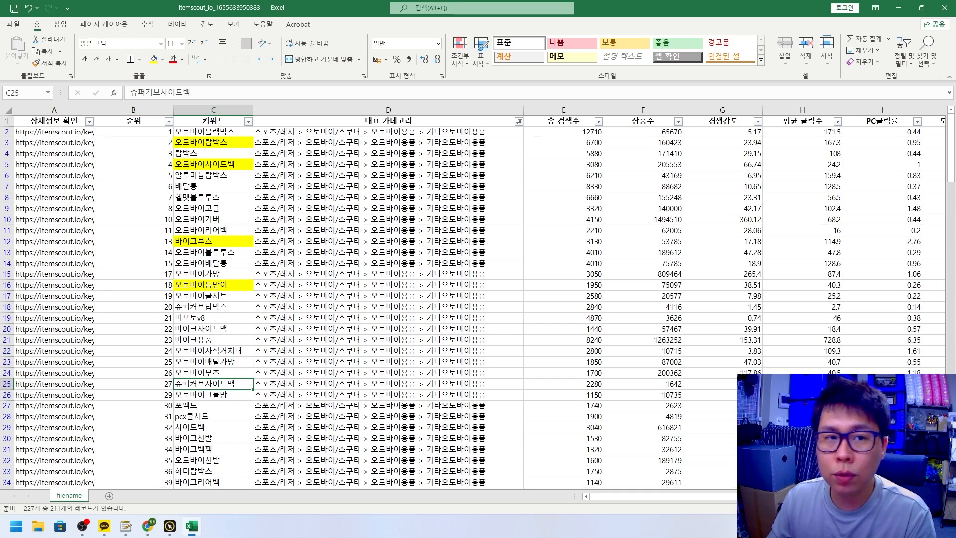
# Step: Circle the 경쟁강도 header with the annotation pen, clear the marking and sort the rows by 경쟁강도 in ascending order
pyautogui.moveTo(777, 137)
pyautogui.mouseDown()
pyautogui.moveTo(695, 130)
pyautogui.moveTo(767, 106)
pyautogui.moveTo(754, 137)
pyautogui.mouseUp()
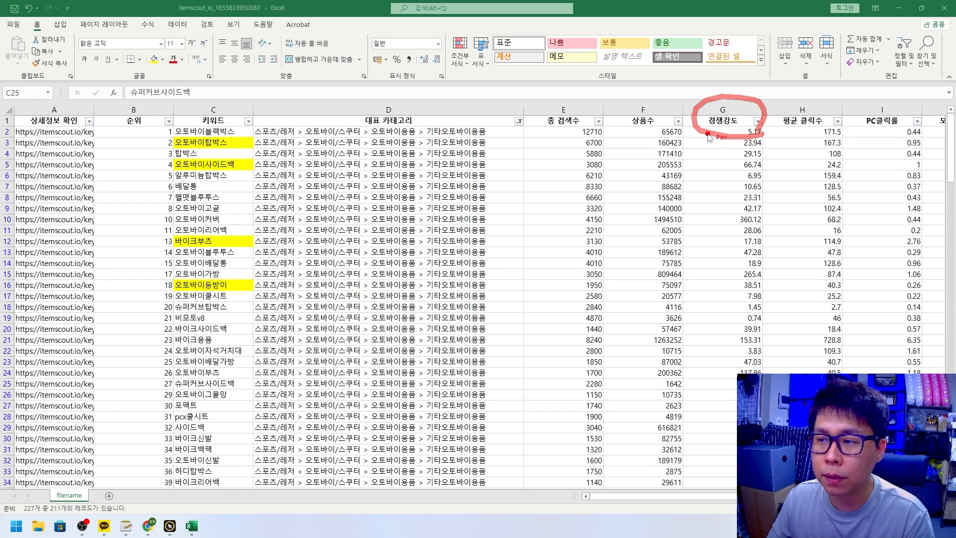
pyautogui.press('Escape')
pyautogui.click(758, 121)
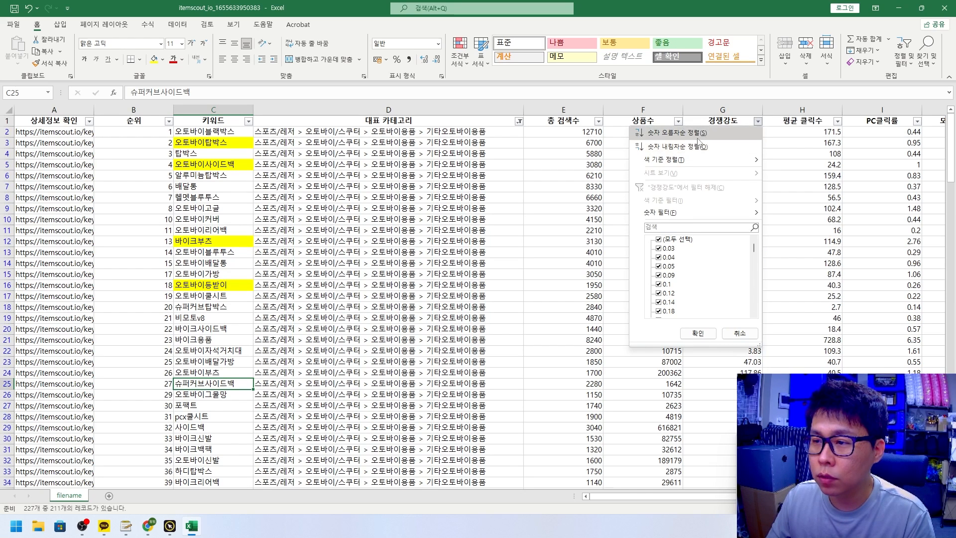
pyautogui.click(653, 133)
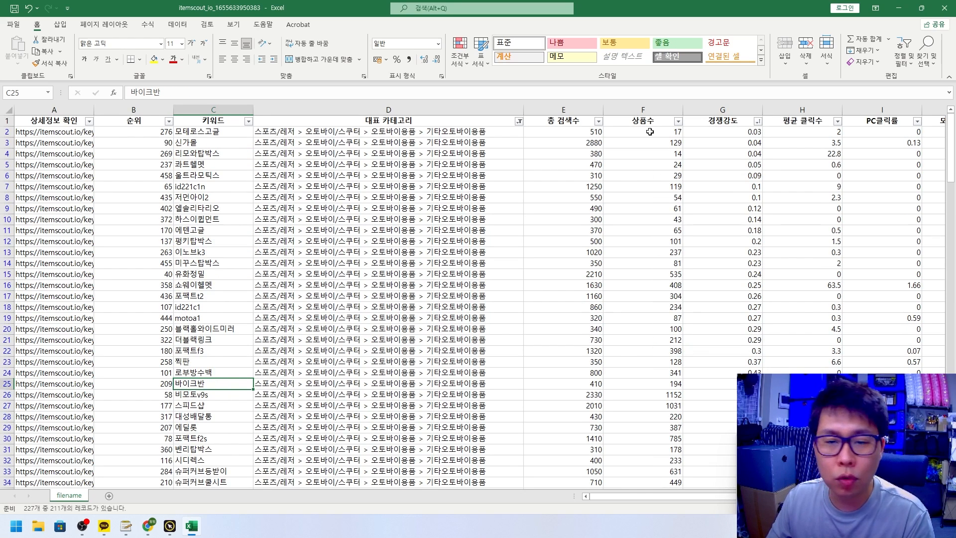
# Step: Review the sorted 경쟁강도 values down to the last row and back, selecting the low-competition rows in D4:G22
pyautogui.click(740, 135)
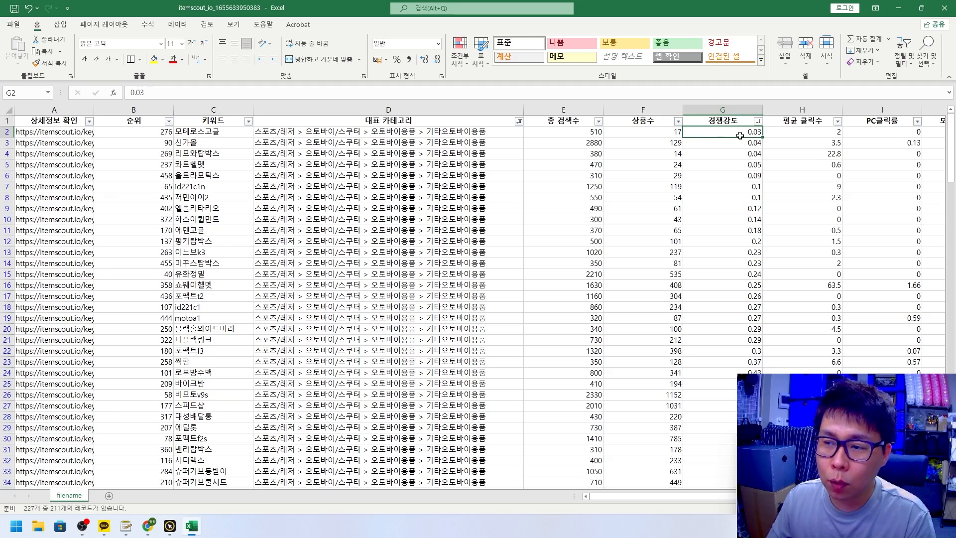
pyautogui.click(716, 230)
pyautogui.scroll(-20, 718, 249)
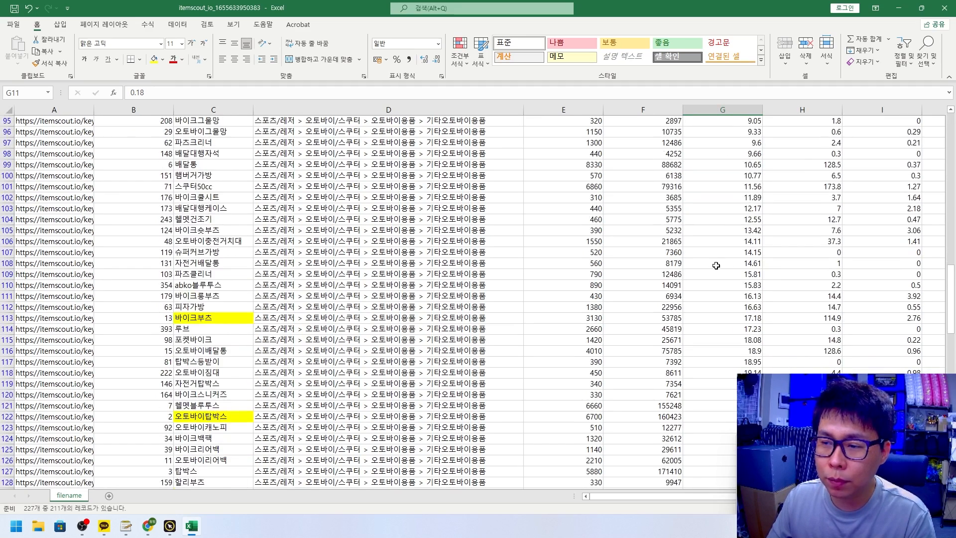
pyautogui.scroll(-15, 713, 265)
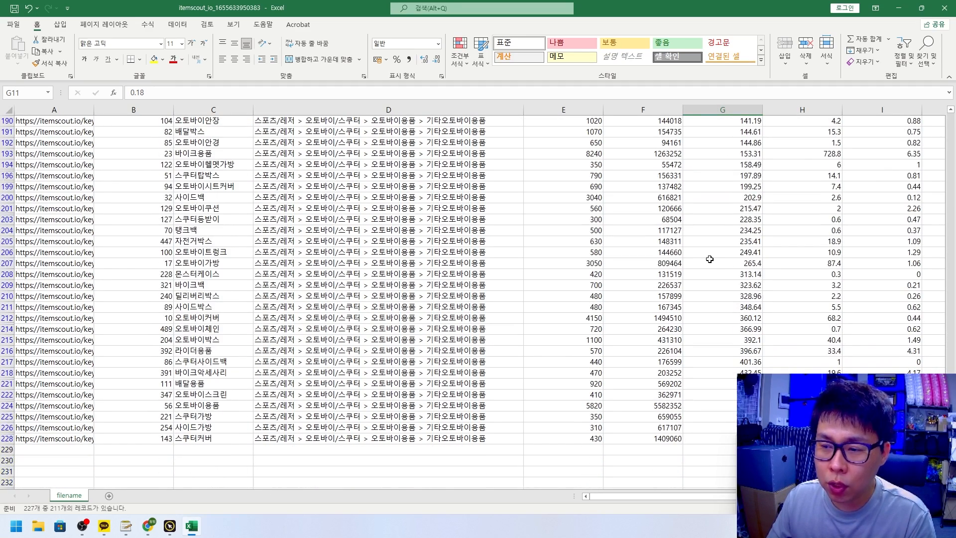
pyautogui.scroll(20, 707, 259)
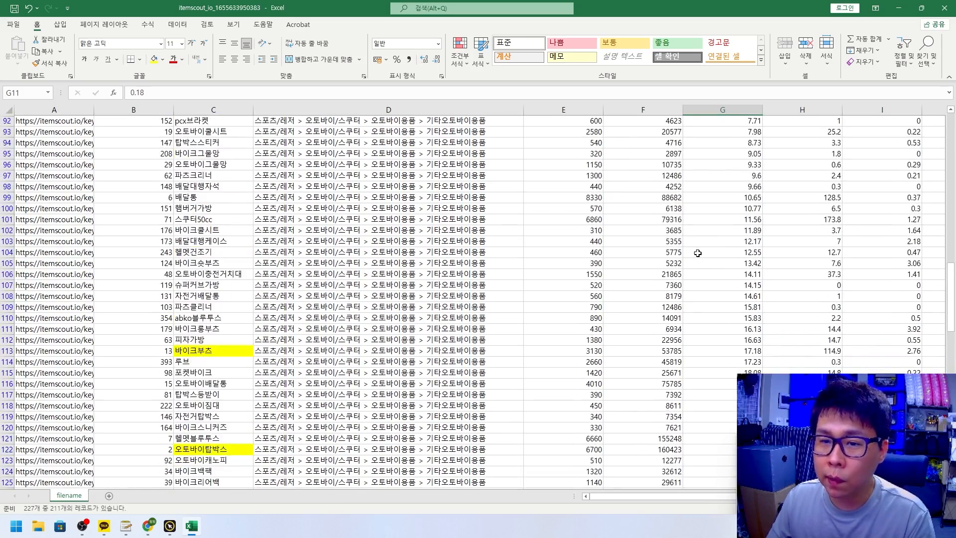
pyautogui.scroll(7, 693, 250)
pyautogui.moveTo(720, 132); pyautogui.dragTo(269, 309)
pyautogui.scroll(8, 655, 314)
pyautogui.click(536, 209)
pyautogui.scroll(4, 534, 232)
pyautogui.moveTo(720, 153); pyautogui.dragTo(264, 352)
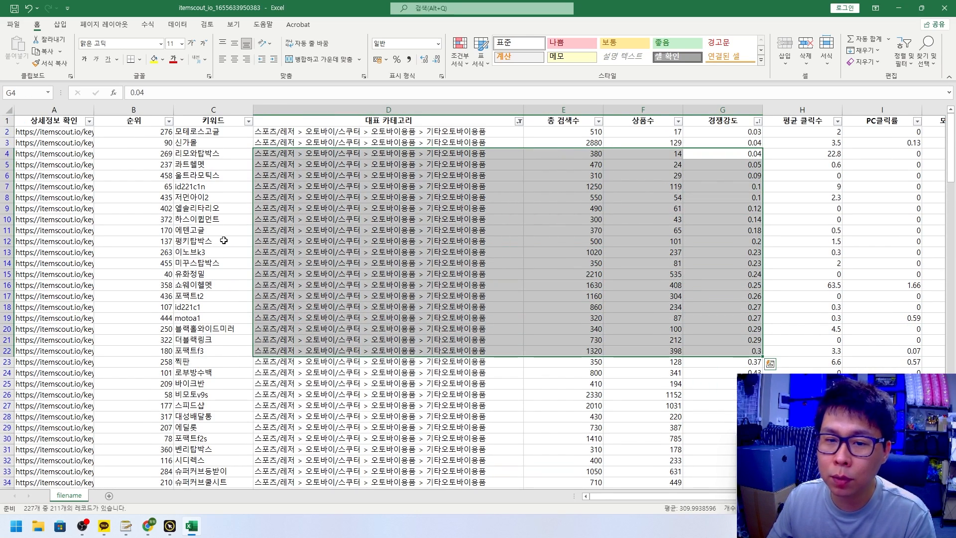
# Step: Look through the keywords from low to high 경쟁강도 and return to the first rows
pyautogui.scroll(-13, 713, 286)
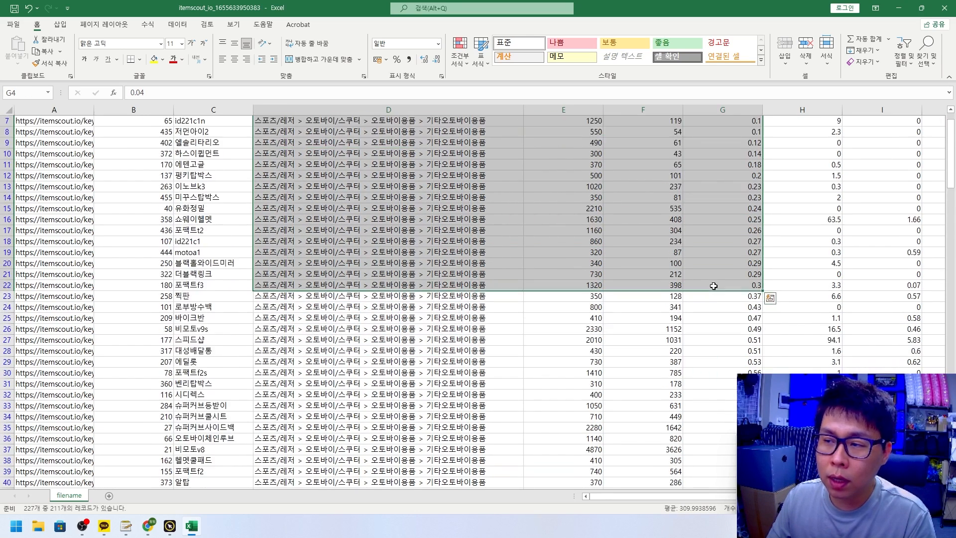
pyautogui.scroll(-20, 712, 287)
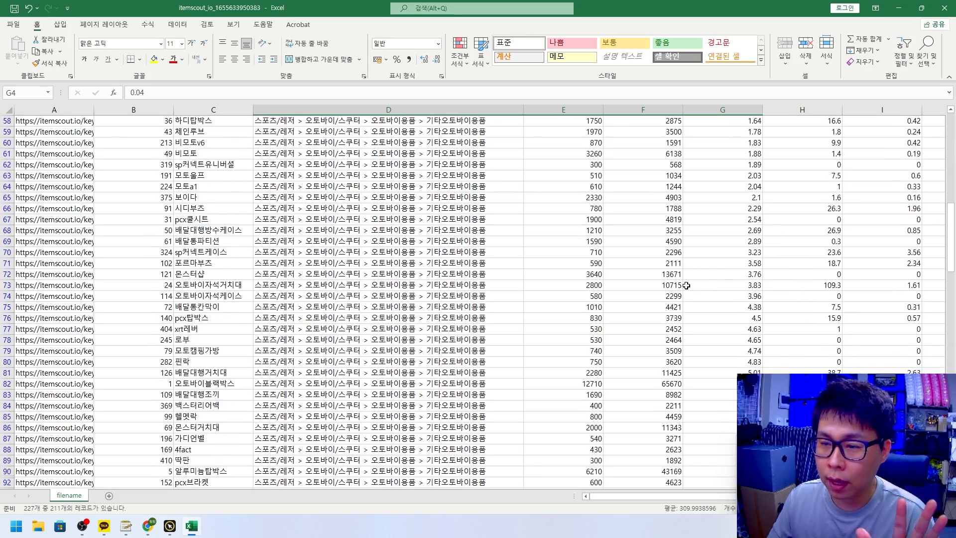
pyautogui.scroll(-7, 686, 285)
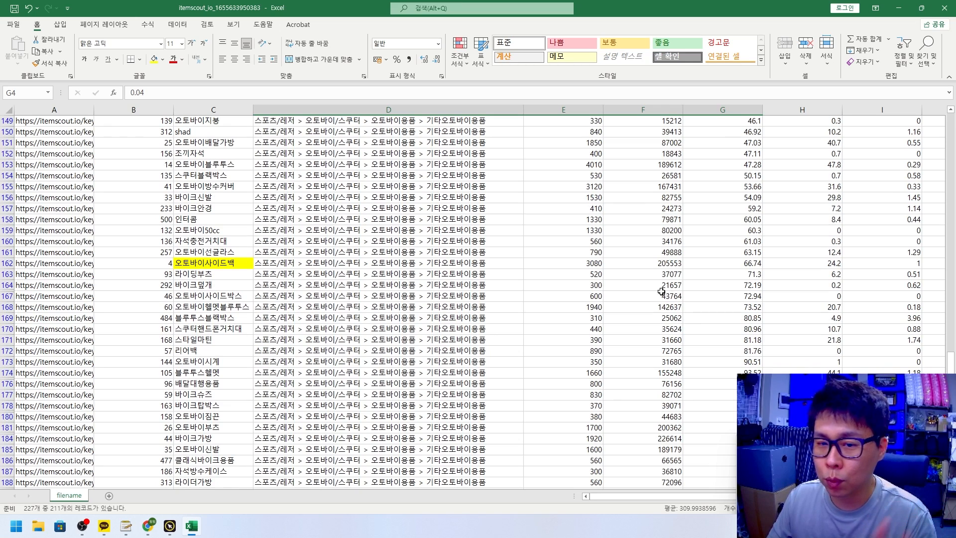
pyautogui.scroll(-3, 617, 299)
pyautogui.scroll(20, 468, 267)
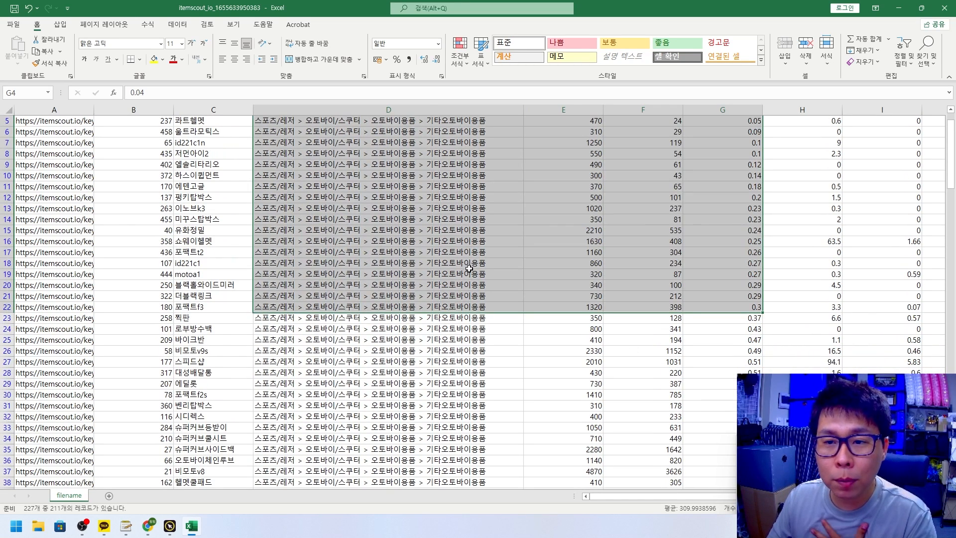
pyautogui.scroll(2, 426, 277)
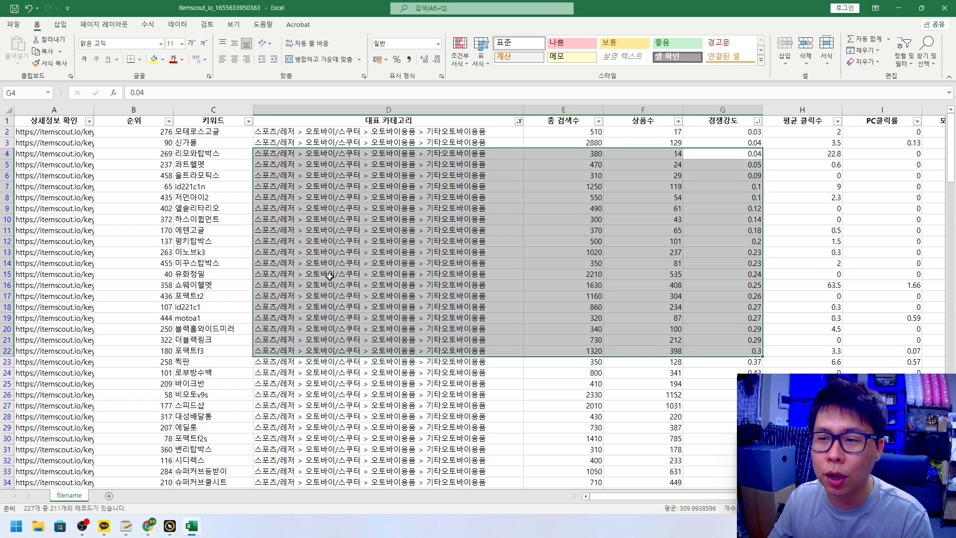
# Step: Fill suitable keywords down column C yellow, including 슈퍼커브등받이, 배달통파티션, 오토바이자석거치대 and 배달대행조끼
pyautogui.click(344, 276)
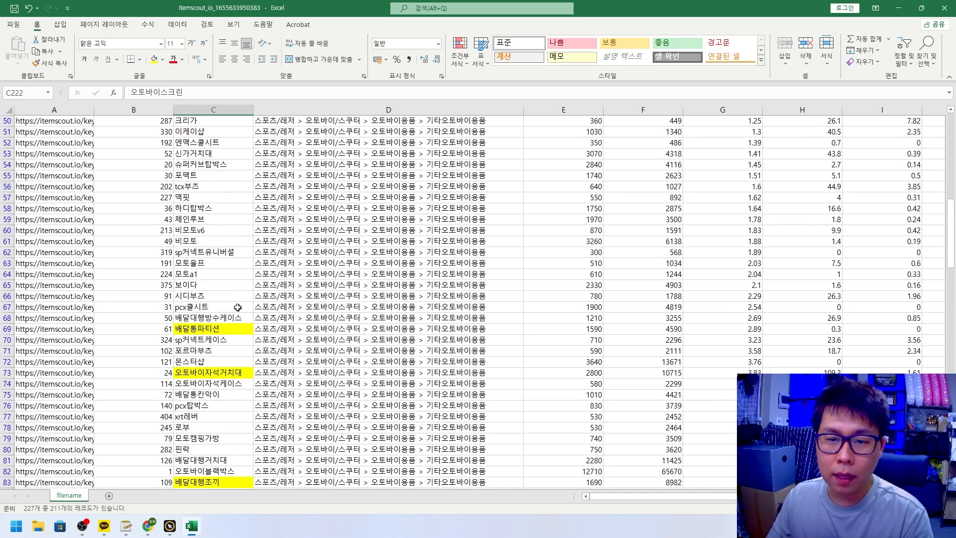
pyautogui.scroll(20, 238, 306)
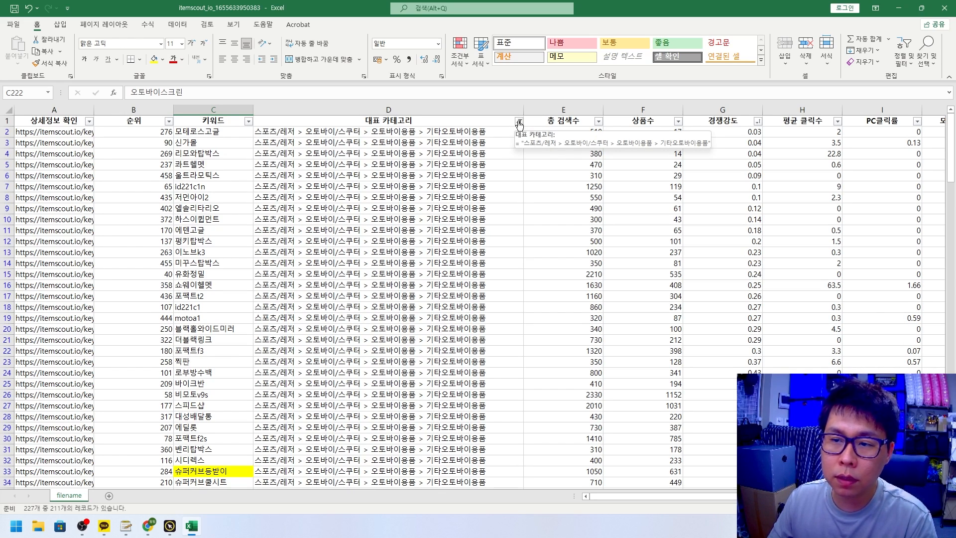
# Step: Filter 대표 카테고리 to every category except 스포츠/레저 > 오토바이/스쿠터 > 오토바이용품 > 기타오토바이용품
pyautogui.click(430, 123)
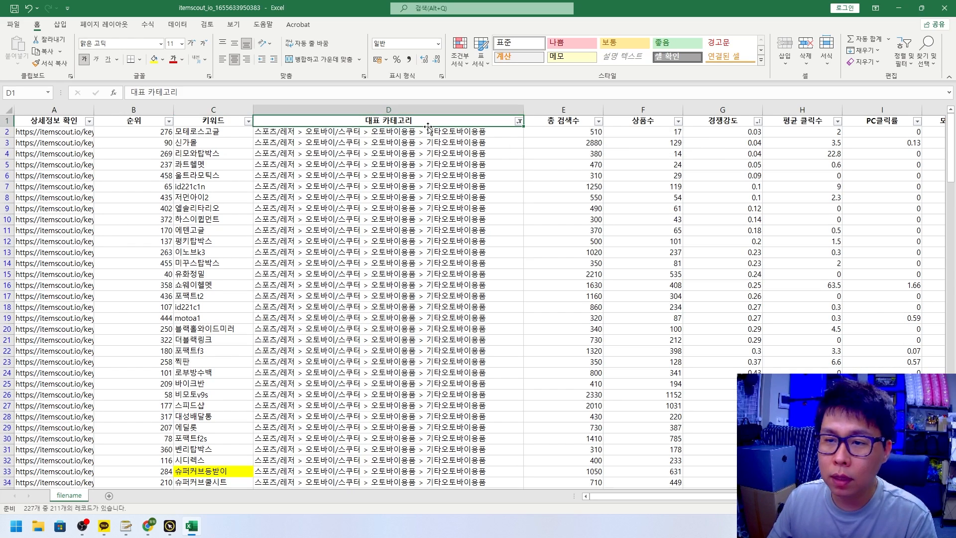
pyautogui.click(519, 122)
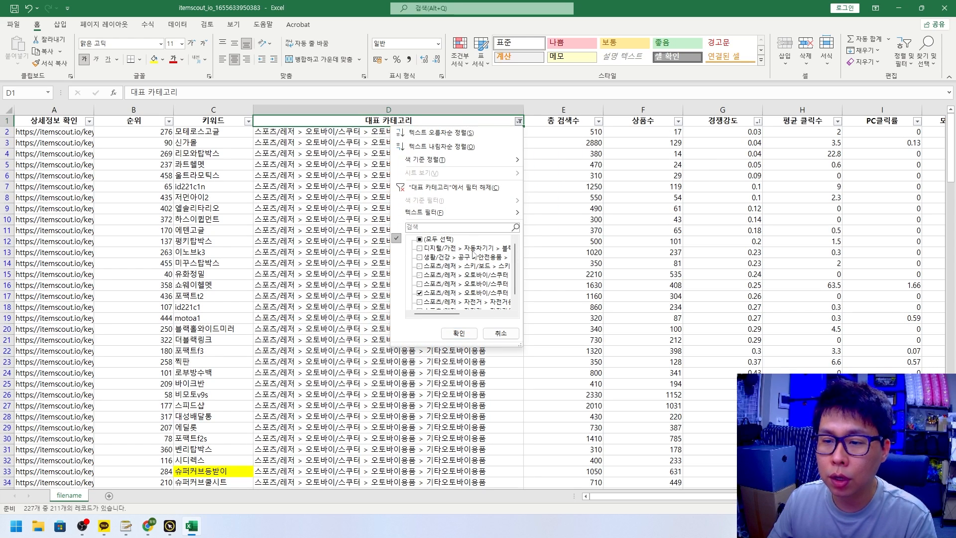
pyautogui.moveTo(521, 346); pyautogui.dragTo(667, 414)
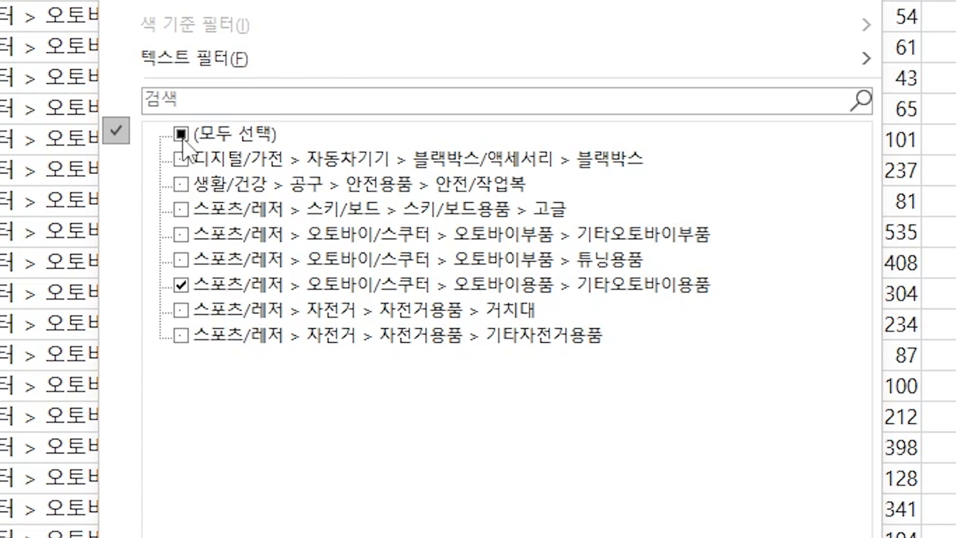
pyautogui.click(182, 134)
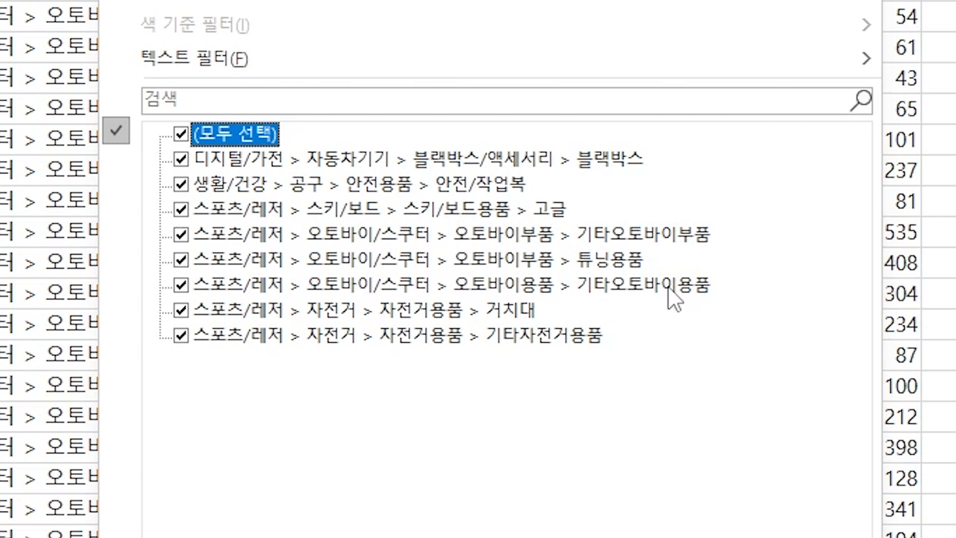
pyautogui.click(180, 285)
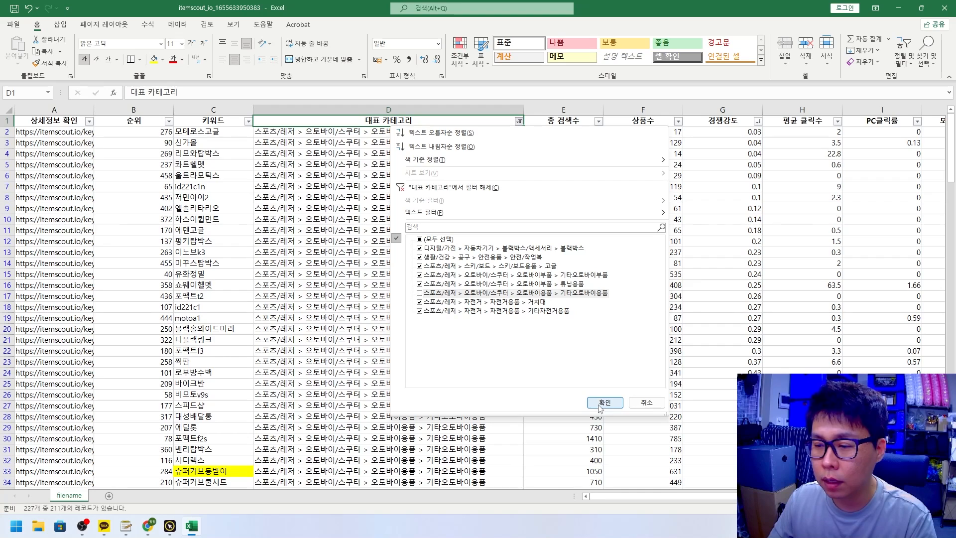
pyautogui.click(601, 404)
pyautogui.click(309, 318)
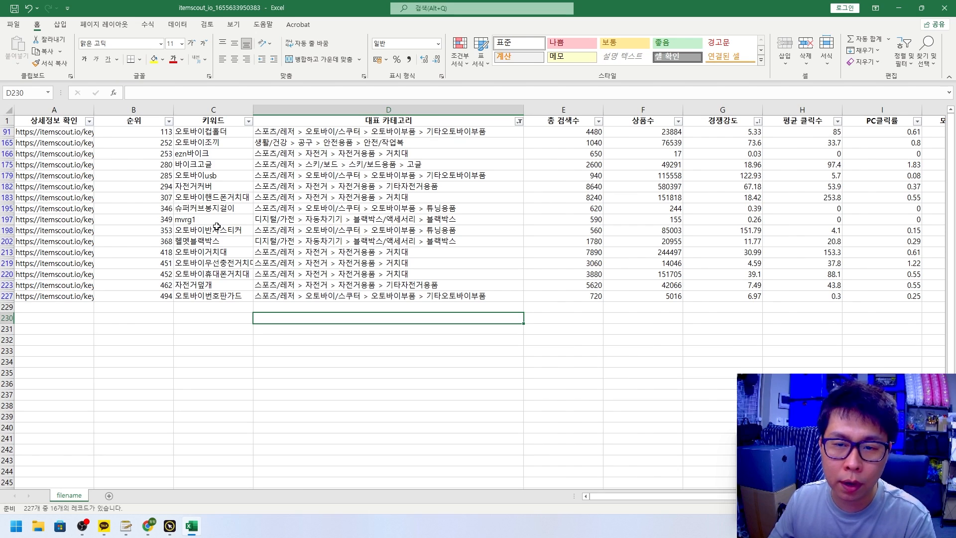
# Step: Sort the remaining rows by 경쟁강도 in ascending order and select the lowest-competition rows across columns D to G
pyautogui.click(757, 121)
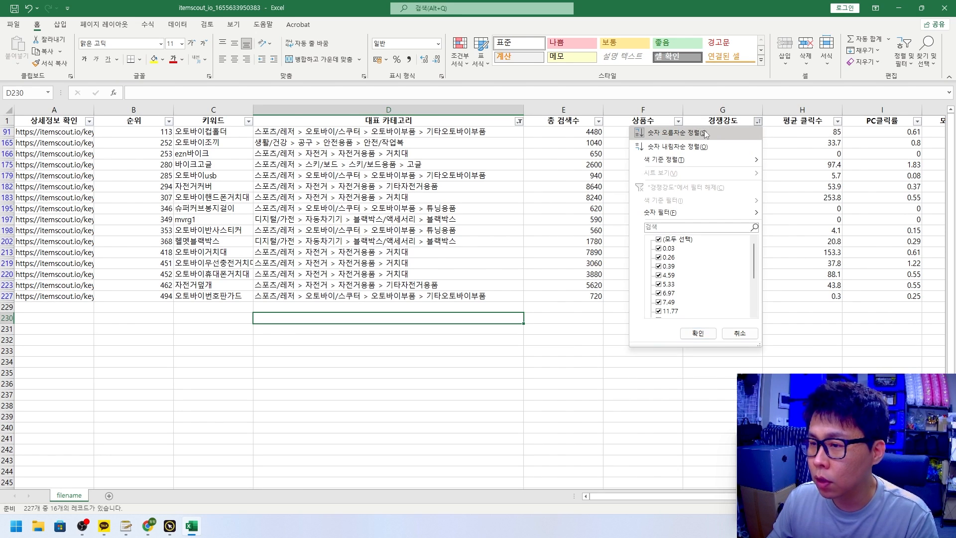
pyautogui.click(711, 133)
pyautogui.click(738, 134)
pyautogui.moveTo(739, 133); pyautogui.dragTo(299, 187)
# Step: Fill the keywords 오토바이컵홀더, 오토바이번호판가드 and 오토바이반사스티커 in column C with light blue
pyautogui.click(192, 175)
pyautogui.click(162, 60)
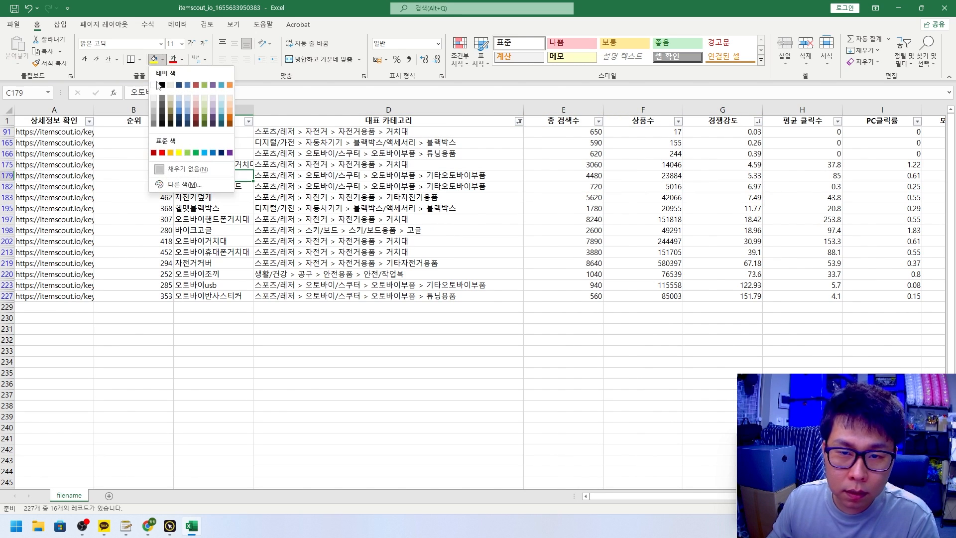
pyautogui.click(186, 99)
pyautogui.keyDown('ctrl'); pyautogui.click(209, 295); pyautogui.keyUp('ctrl')
pyautogui.keyDown('ctrl'); pyautogui.click(209, 198); pyautogui.keyUp('ctrl')
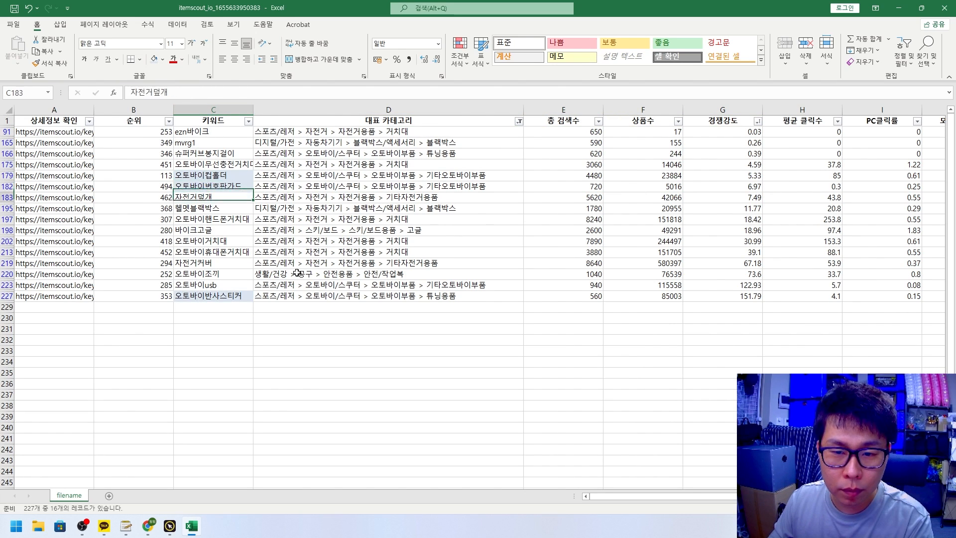
# Step: Fill the keyword 오토바이핸드폰거치대 in column C light blue and show every category again in the 대표 카테고리 filter
pyautogui.keyDown('ctrl'); pyautogui.click(213, 219); pyautogui.keyUp('ctrl')
pyautogui.keyDown('ctrl'); pyautogui.click(213, 230); pyautogui.keyUp('ctrl')
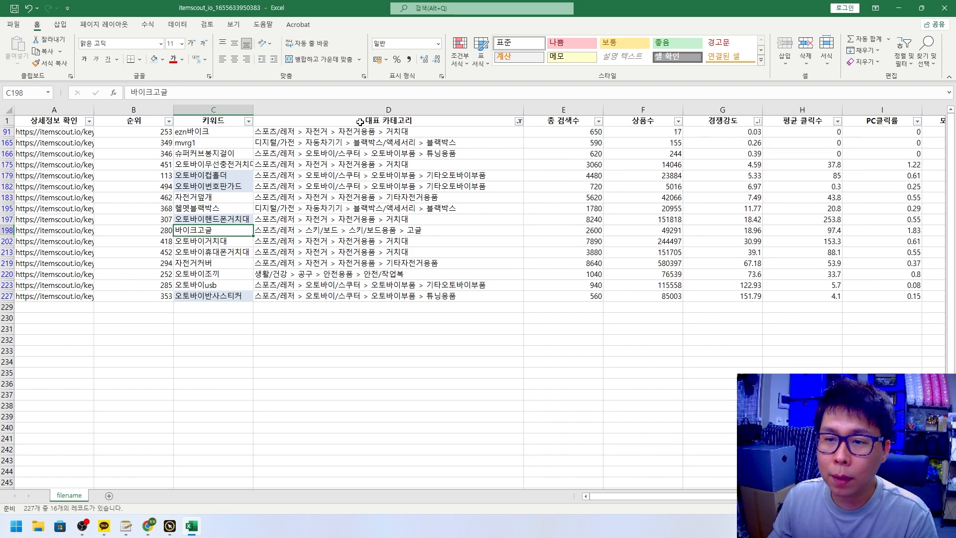
pyautogui.click(520, 122)
pyautogui.click(422, 239)
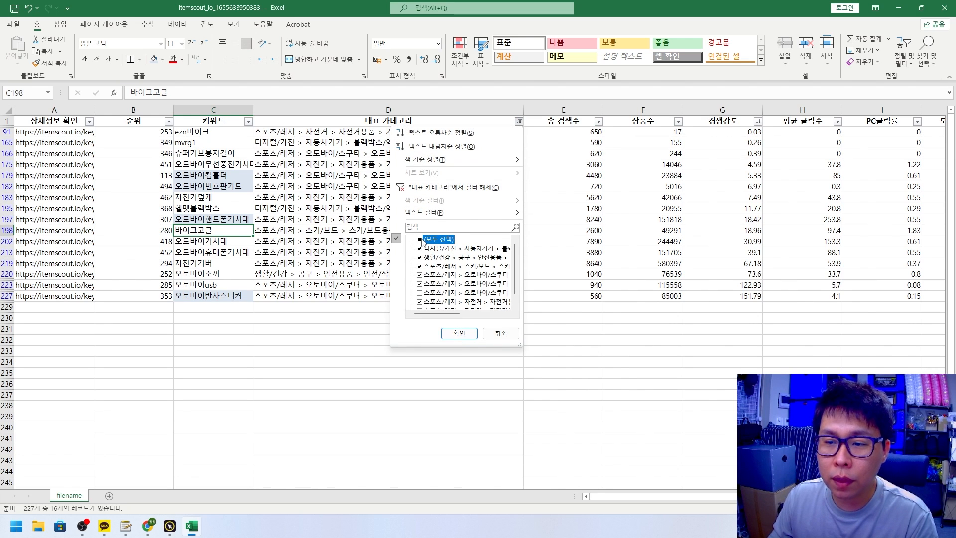
pyautogui.click(459, 334)
pyautogui.moveTo(206, 133); pyautogui.dragTo(448, 285)
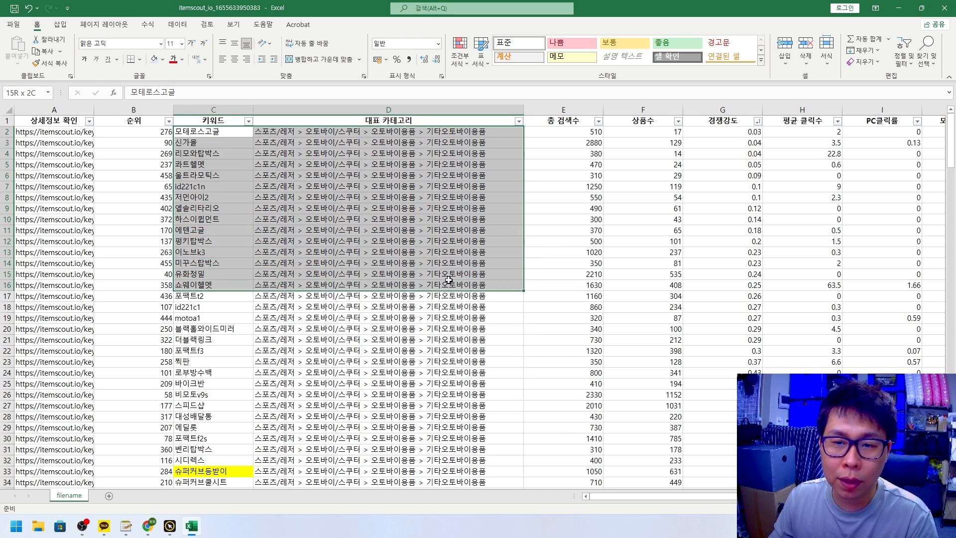
pyautogui.click(444, 285)
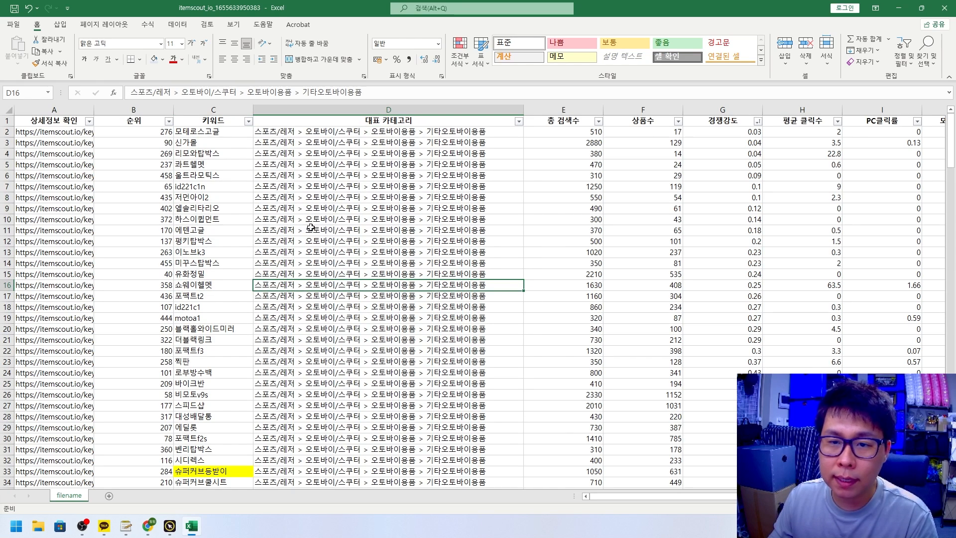
# Step: Filter the 키워드 column by yellow cell colour and copy the visible keyword rows across columns C to G
pyautogui.click(249, 124)
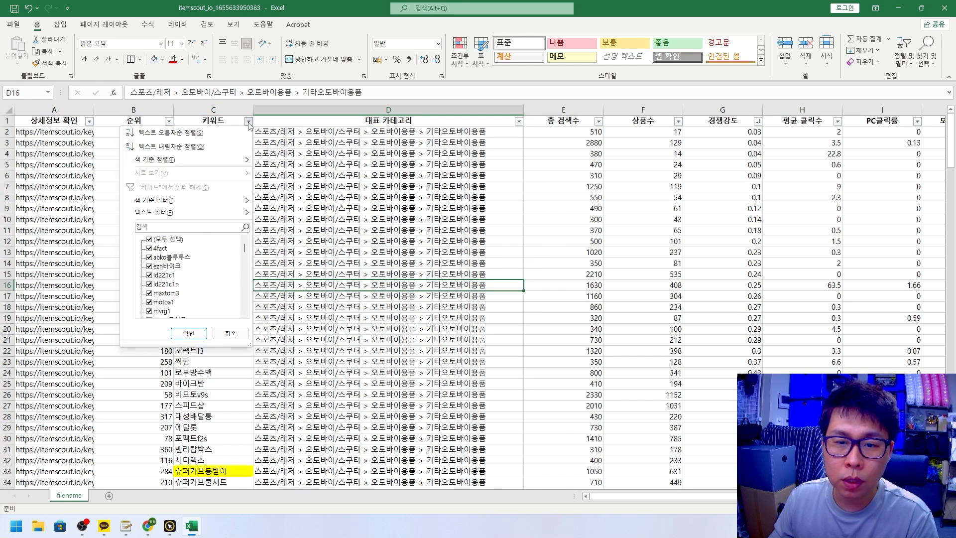
pyautogui.moveTo(184, 205)
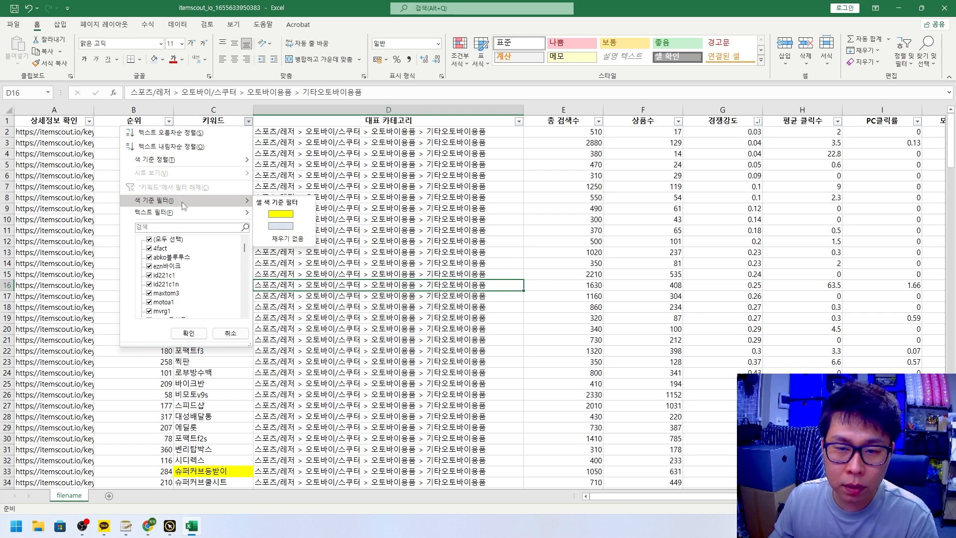
pyautogui.click(279, 213)
pyautogui.click(352, 208)
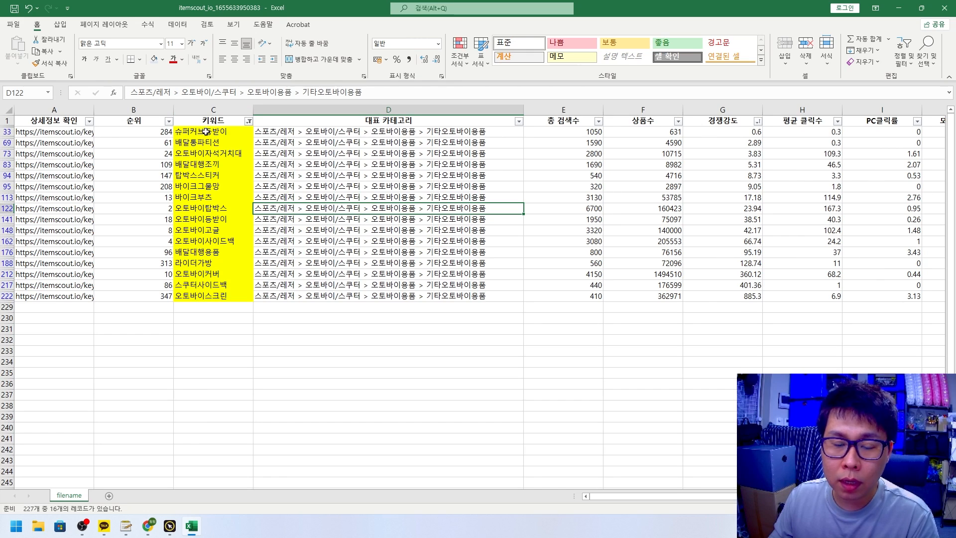
pyautogui.moveTo(218, 132); pyautogui.dragTo(730, 298)
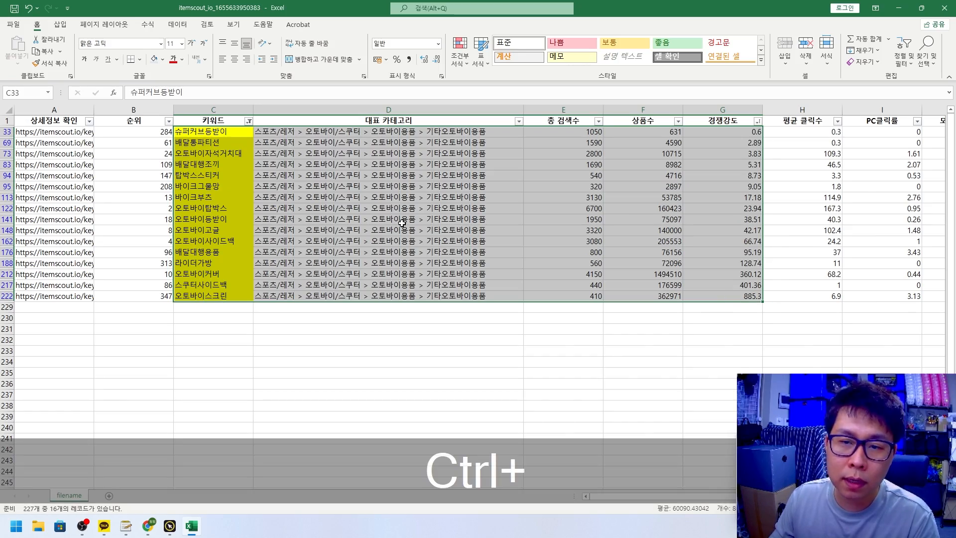
pyautogui.hotkey('ctrl', 'c')
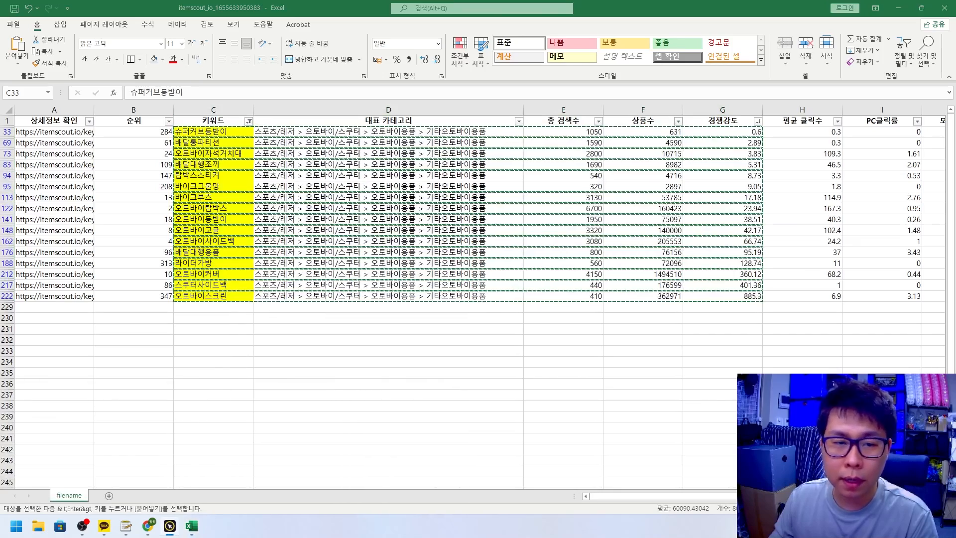
# Step: Switch to the 키워드 분석 sheet in Google Sheets and clear the old entries from the keyword table and cells I3:J3
pyautogui.hotkey('alt', 'Tab')
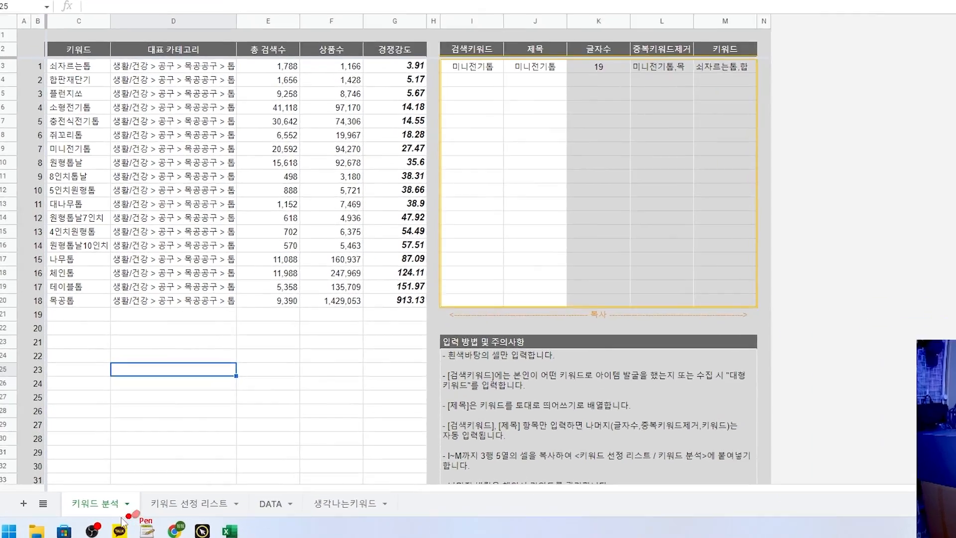
pyautogui.moveTo(118, 511)
pyautogui.mouseDown()
pyautogui.moveTo(52, 497)
pyautogui.moveTo(164, 455)
pyautogui.moveTo(175, 503)
pyautogui.mouseUp()
pyautogui.moveTo(326, 515)
pyautogui.mouseDown()
pyautogui.moveTo(199, 495)
pyautogui.moveTo(358, 491)
pyautogui.moveTo(329, 518)
pyautogui.mouseUp()
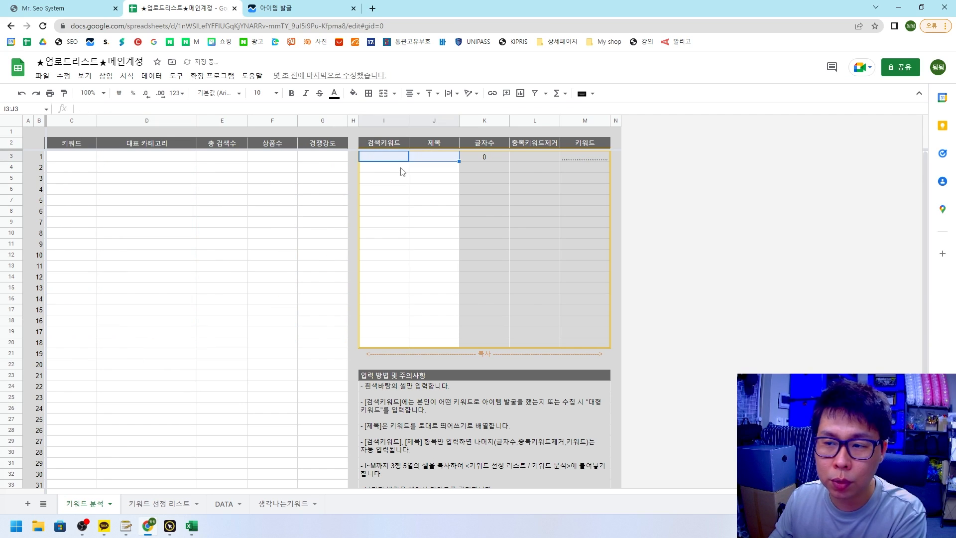
pyautogui.press('Delete')
pyautogui.click(292, 289)
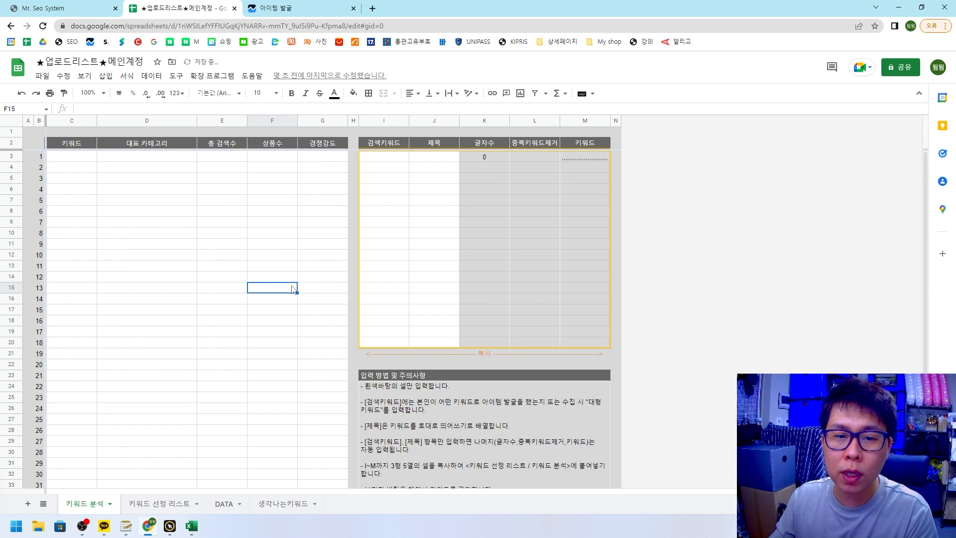
# Step: Examine the input ranges C3:G27 and I3:J18 and the automatic 글자수 and 중복키워드제거 cells in row 3
pyautogui.moveTo(64, 156); pyautogui.dragTo(347, 422)
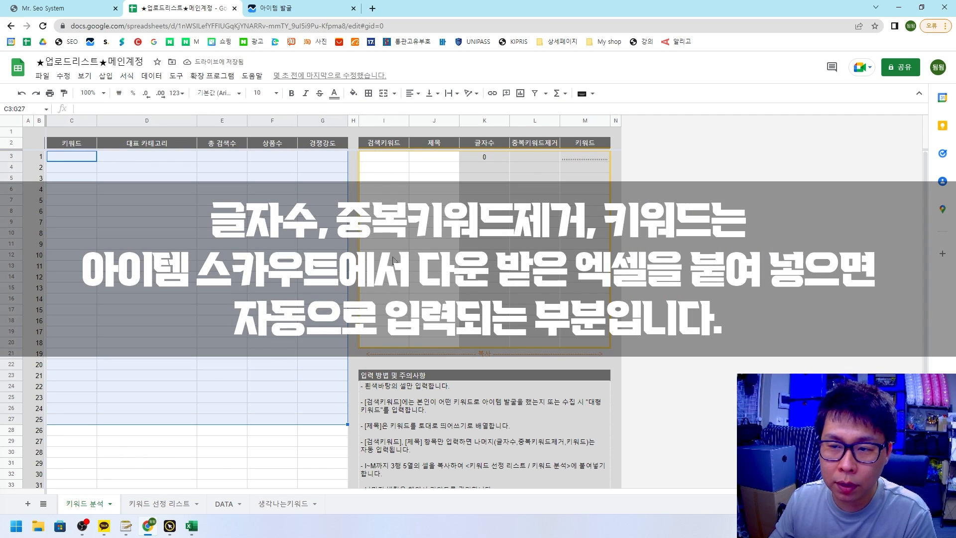
pyautogui.moveTo(387, 164); pyautogui.dragTo(433, 321)
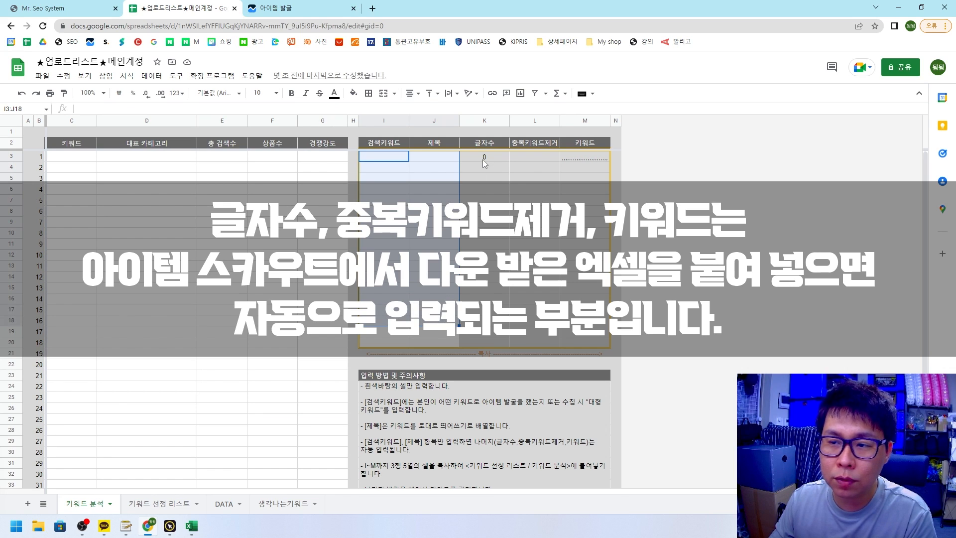
pyautogui.click(483, 159)
pyautogui.click(539, 156)
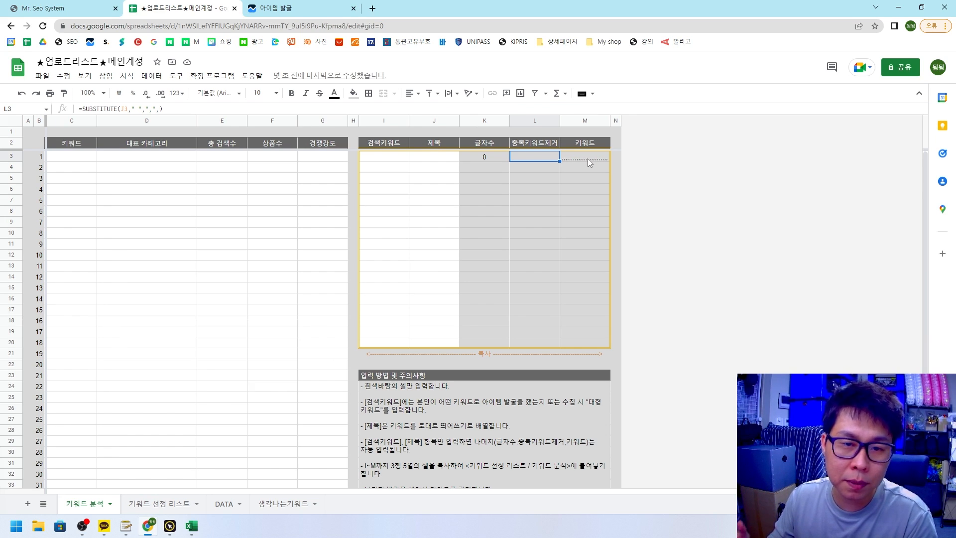
# Step: Paste the copied yellow keyword rows as values only into the 키워드 분석 sheet, starting at cell C3
pyautogui.click(78, 158)
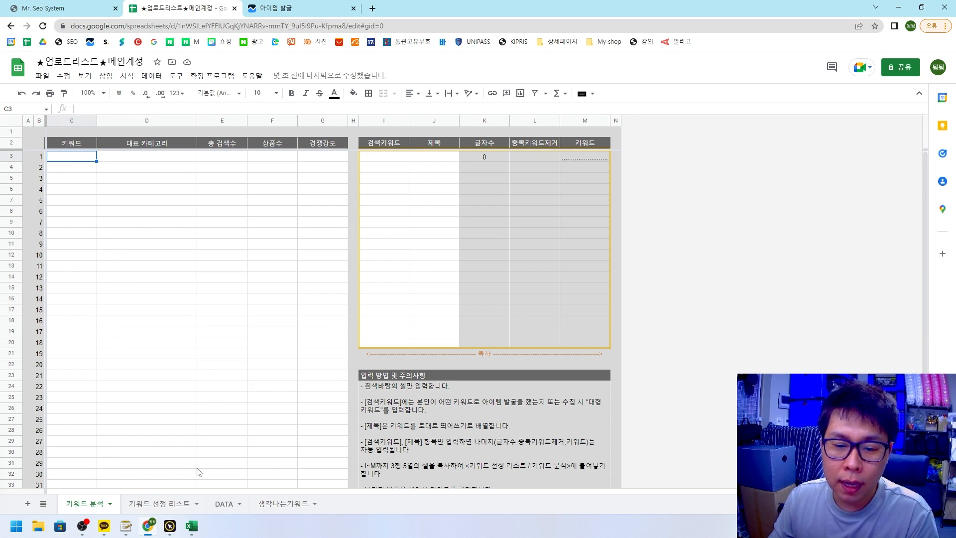
pyautogui.click(191, 531)
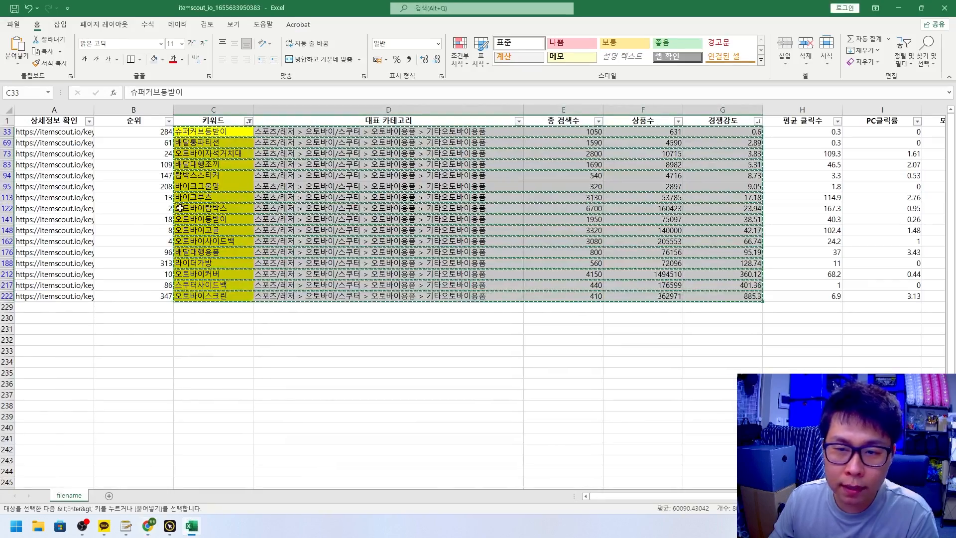
pyautogui.click(192, 526)
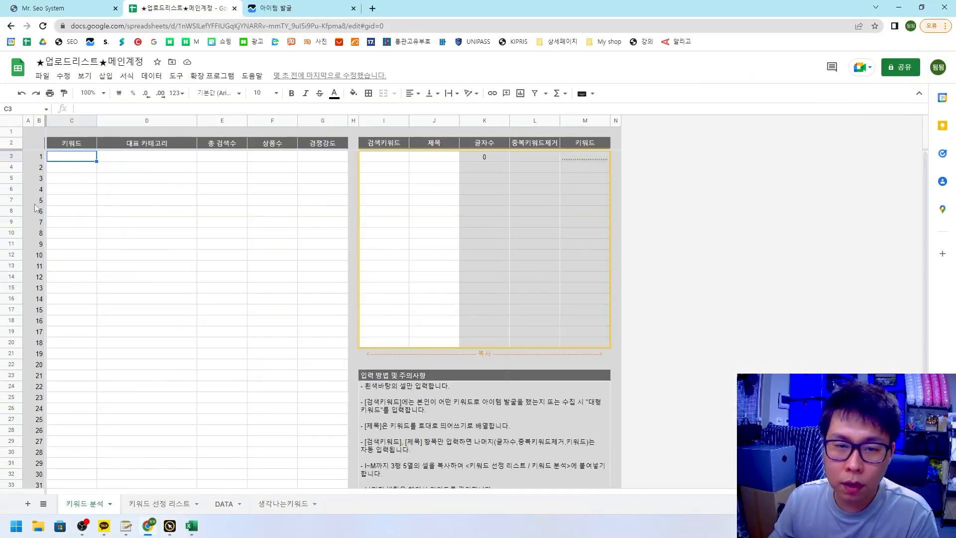
pyautogui.click(81, 168)
pyautogui.click(77, 160)
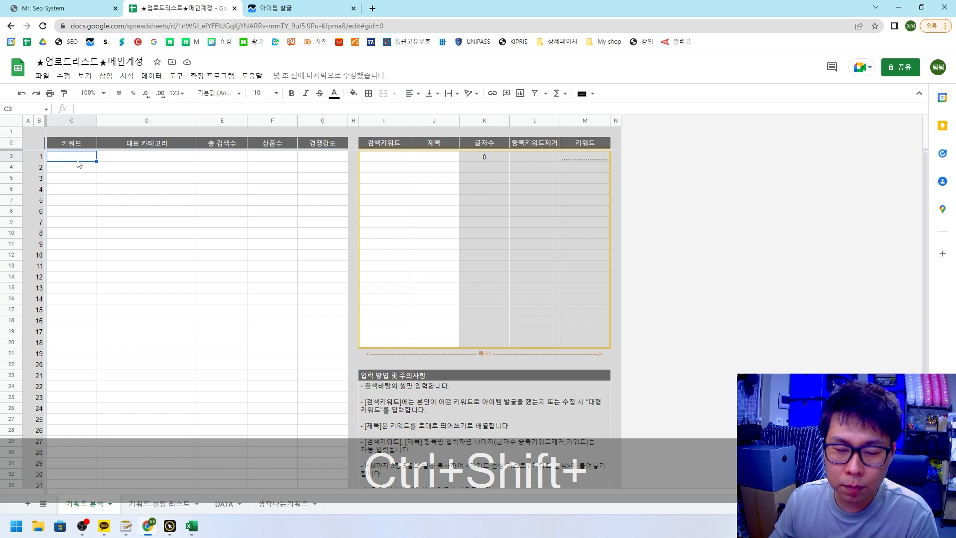
pyautogui.hotkey('ctrl', 'shift', 'v')
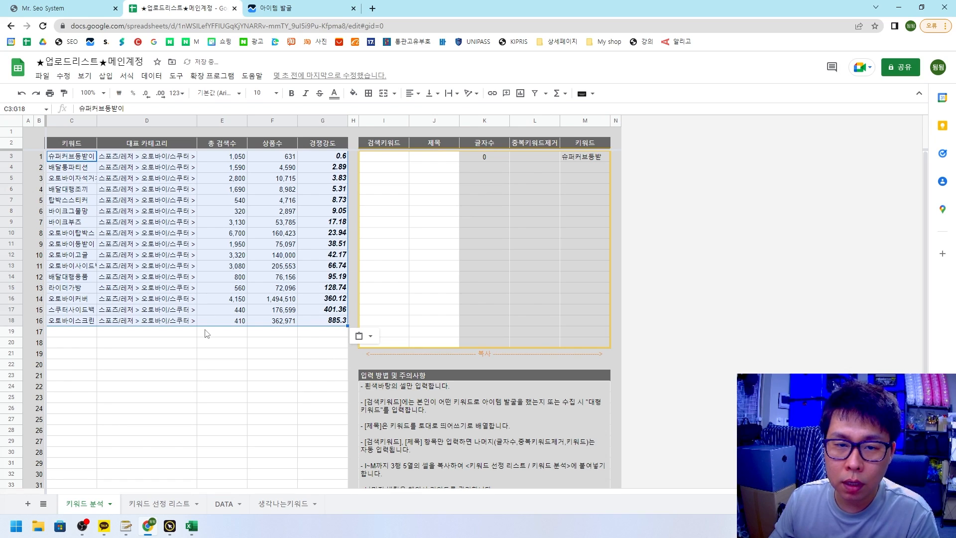
pyautogui.click(76, 165)
pyautogui.moveTo(77, 157); pyautogui.dragTo(321, 327)
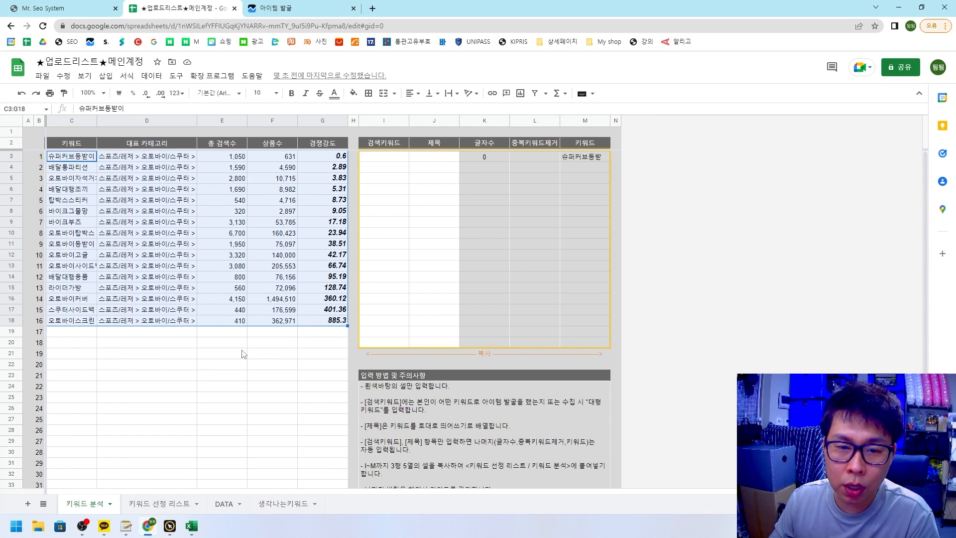
# Step: Return to the Excel export, filter the 키워드 column by light blue cell colour and copy the visible rows across columns C to G
pyautogui.click(69, 354)
pyautogui.click(55, 333)
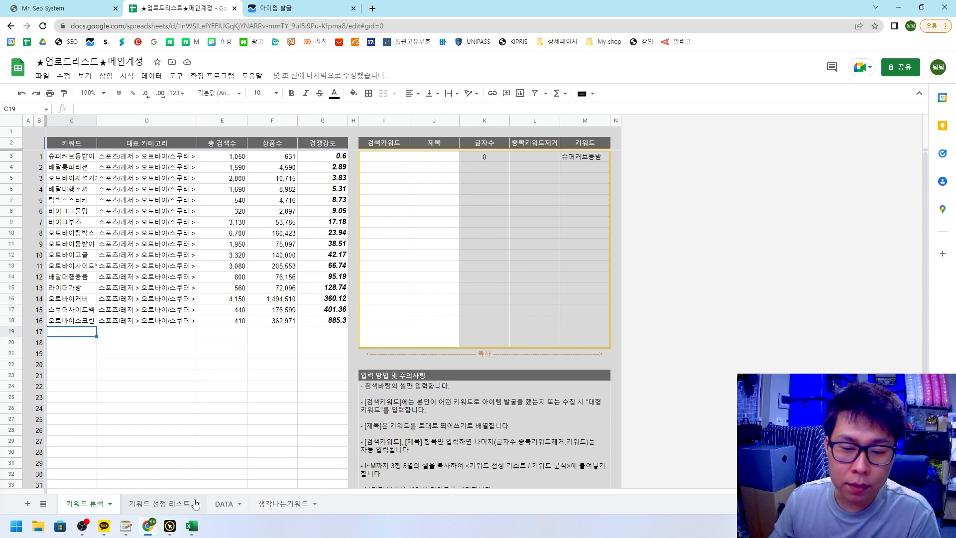
pyautogui.moveTo(203, 533)
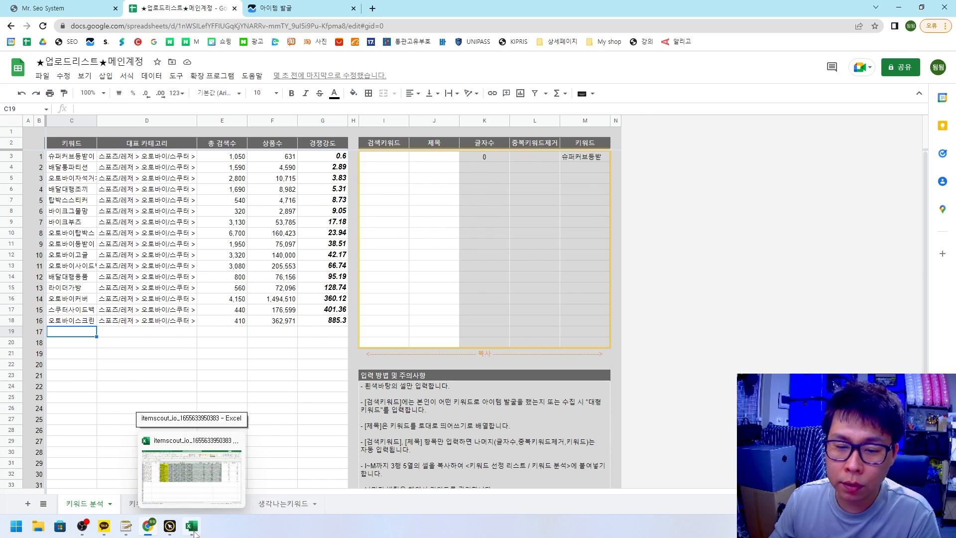
pyautogui.click(192, 466)
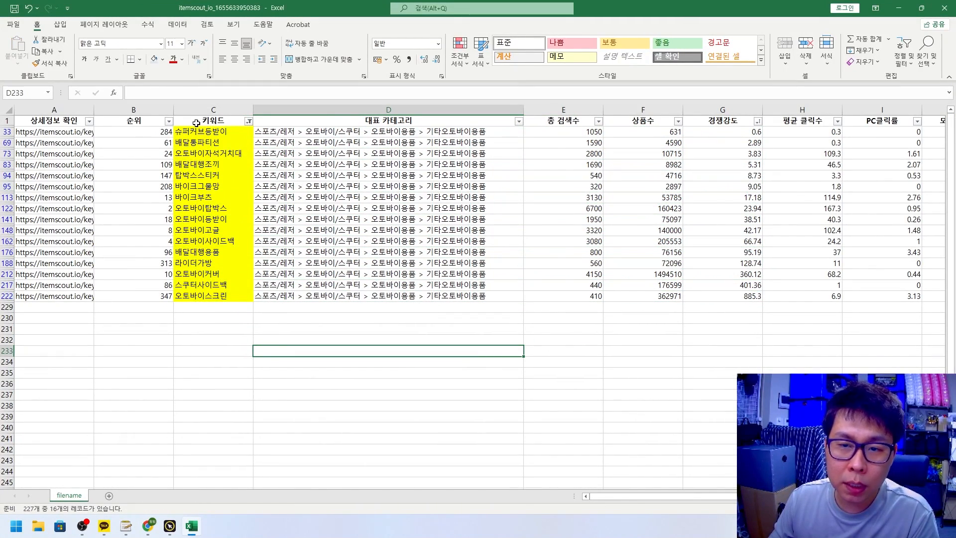
pyautogui.click(249, 123)
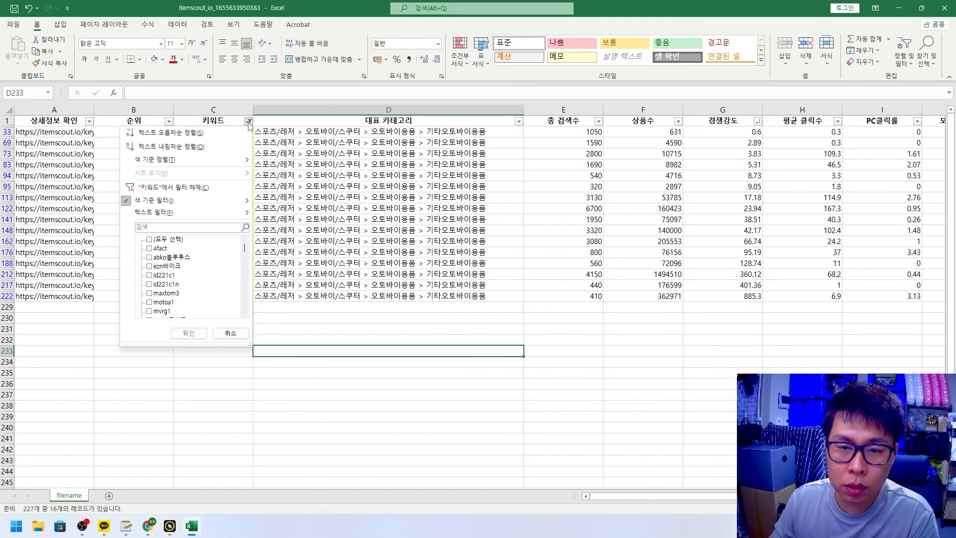
pyautogui.moveTo(198, 204)
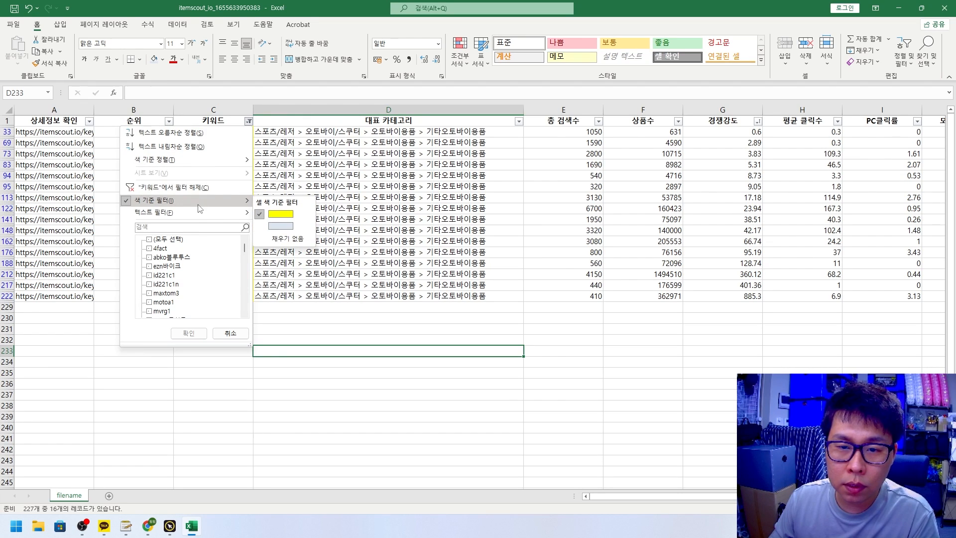
pyautogui.click(277, 227)
pyautogui.click(167, 197)
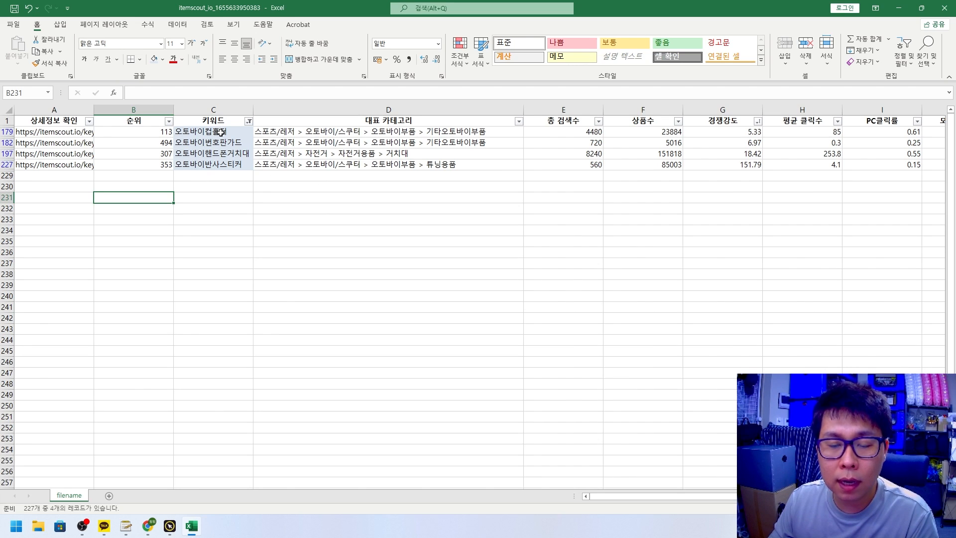
pyautogui.moveTo(200, 132); pyautogui.dragTo(746, 164)
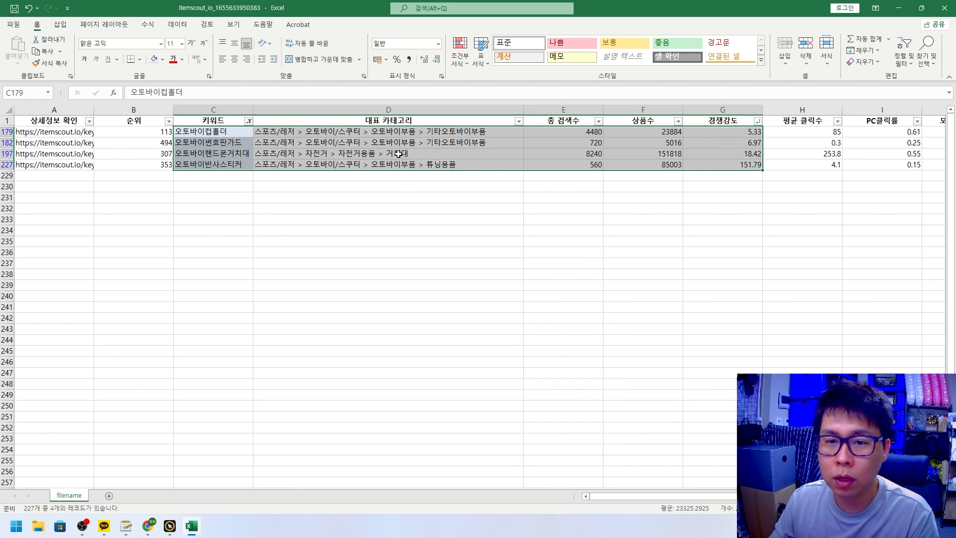
pyautogui.hotkey('ctrl', 'c')
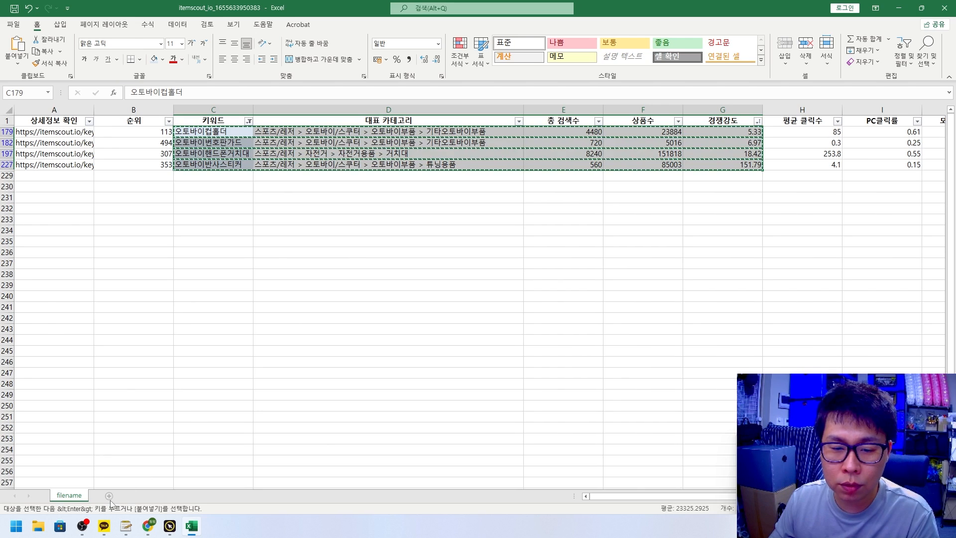
# Step: Paste the light blue keyword rows as values only at C19 of the 키워드 분석 Google sheet and fill the pasted rows orange
pyautogui.click(148, 526)
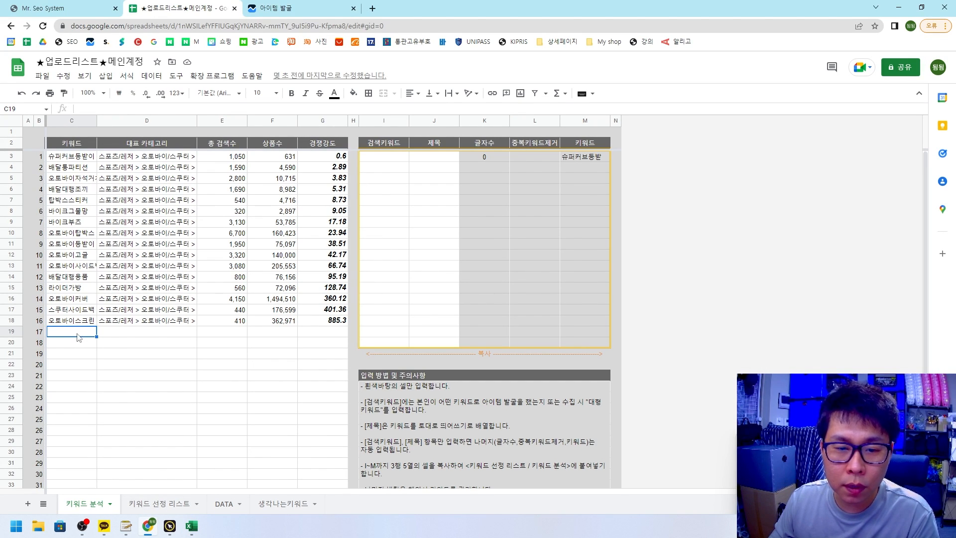
pyautogui.hotkey('ctrl', 'shift', 'v')
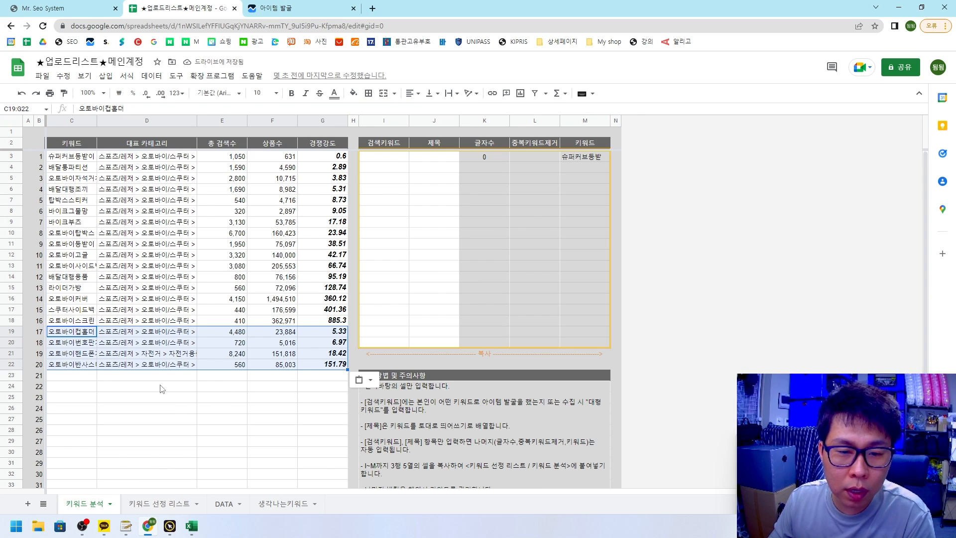
pyautogui.click(356, 95)
pyautogui.click(355, 94)
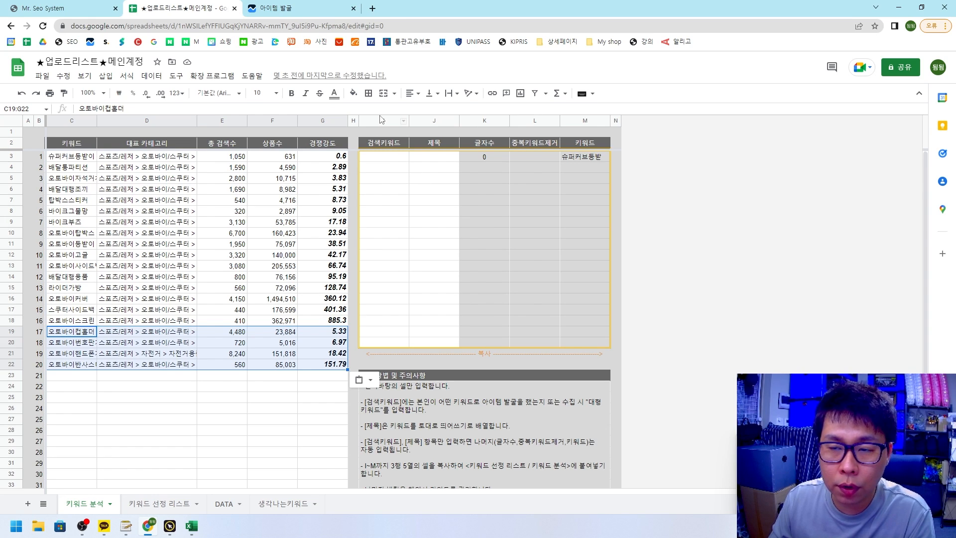
pyautogui.click(353, 93)
pyautogui.click(404, 129)
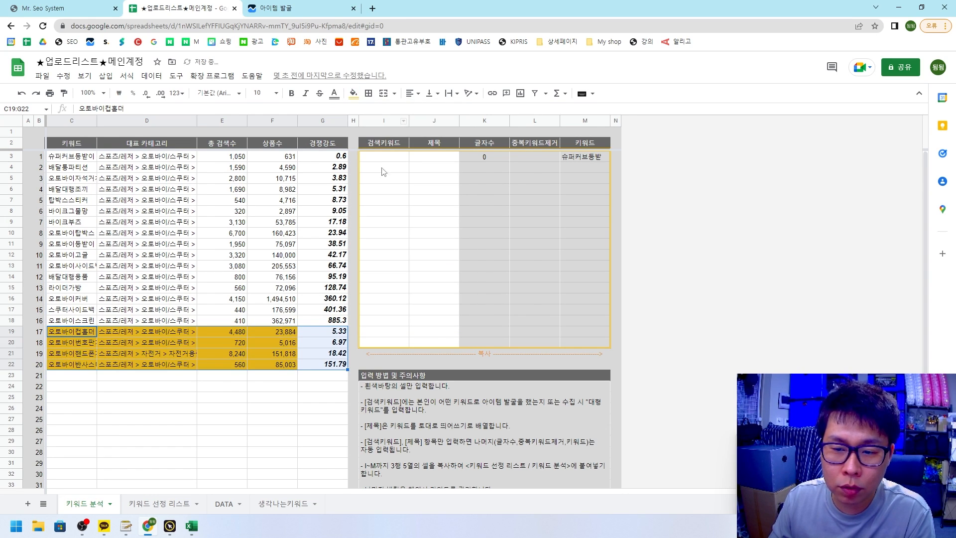
pyautogui.click(272, 419)
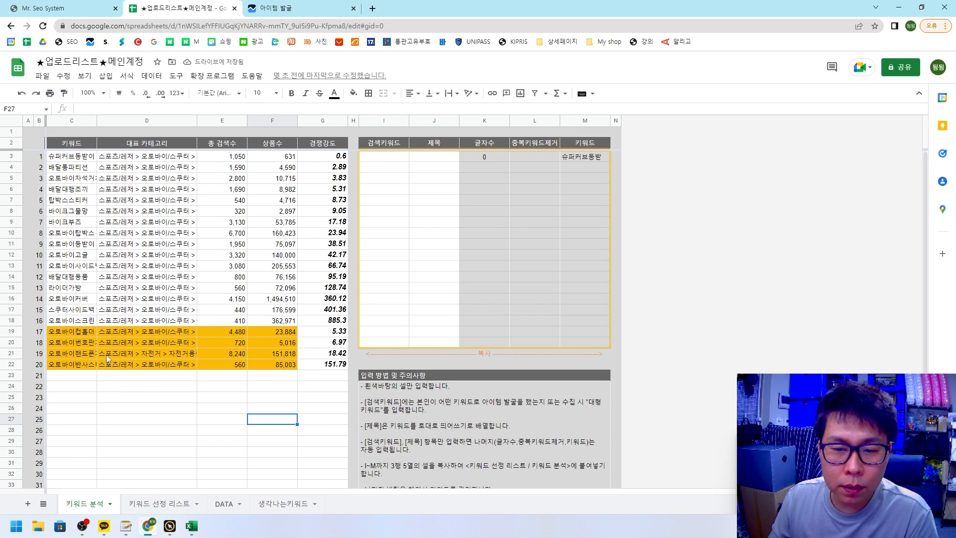
pyautogui.moveTo(71, 333); pyautogui.dragTo(266, 362)
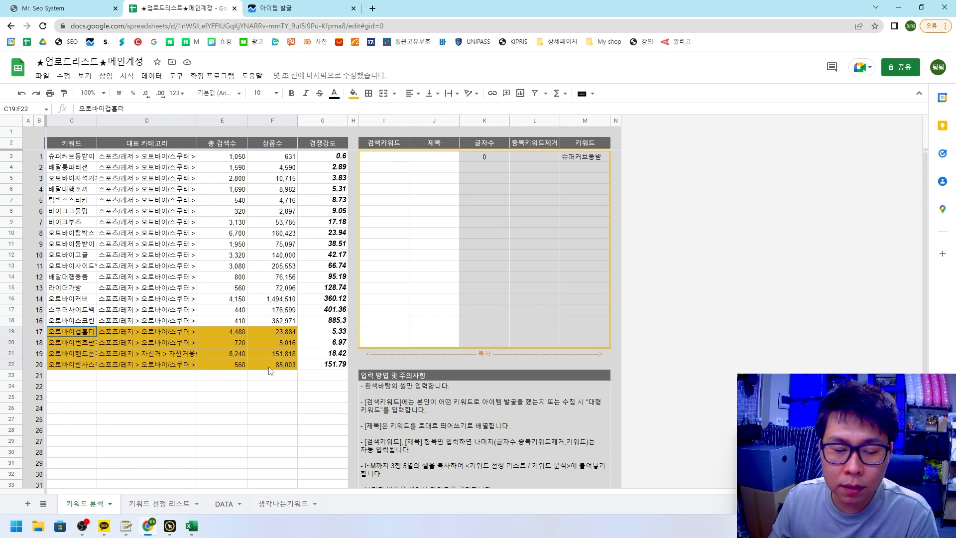
# Step: Examine the main keywords in C3:C18, the orange sub-keywords in C19:C22 and the entry row I3:M3
pyautogui.click(195, 411)
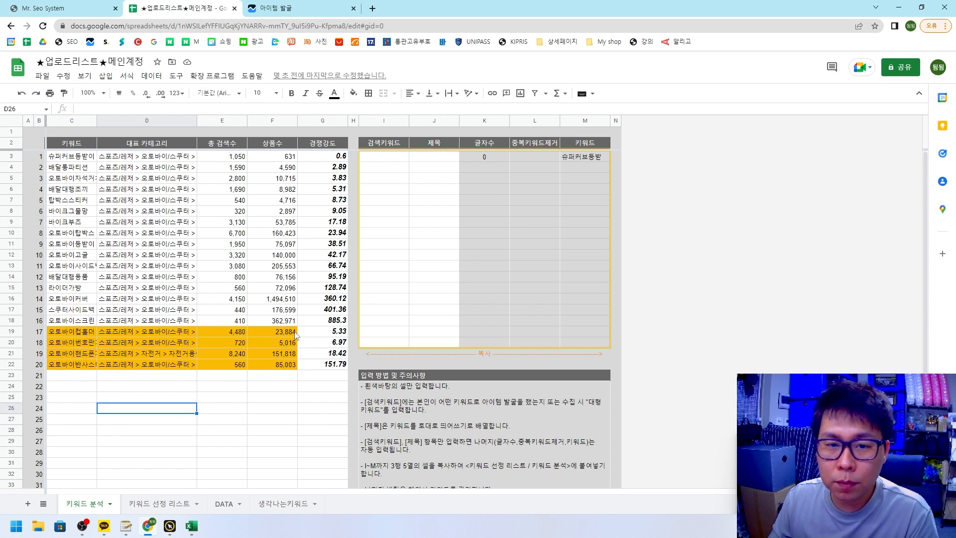
pyautogui.moveTo(86, 157); pyautogui.dragTo(84, 323)
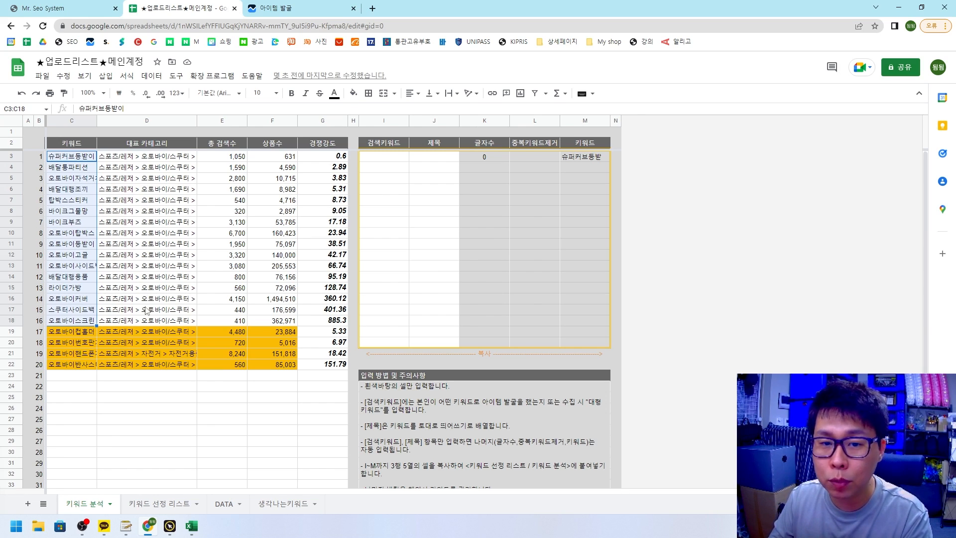
pyautogui.moveTo(327, 157); pyautogui.dragTo(92, 208)
pyautogui.moveTo(69, 155); pyautogui.dragTo(64, 323)
pyautogui.click(74, 277)
pyautogui.click(77, 244)
pyautogui.click(77, 211)
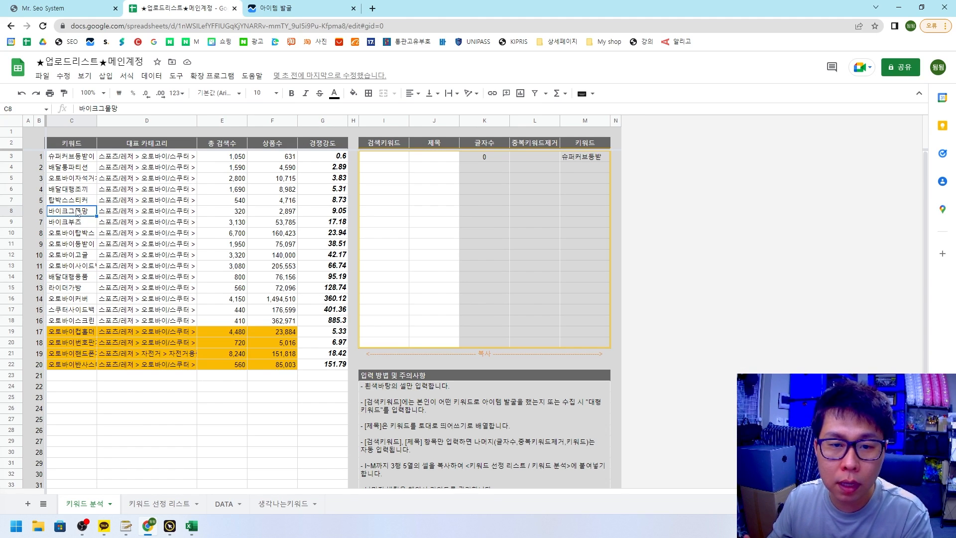
pyautogui.click(435, 156)
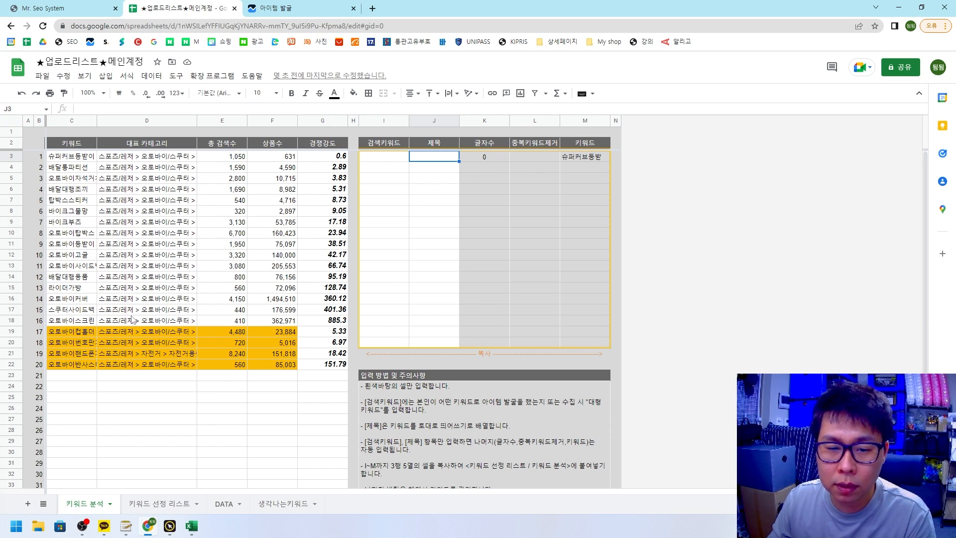
pyautogui.moveTo(72, 332); pyautogui.dragTo(75, 364)
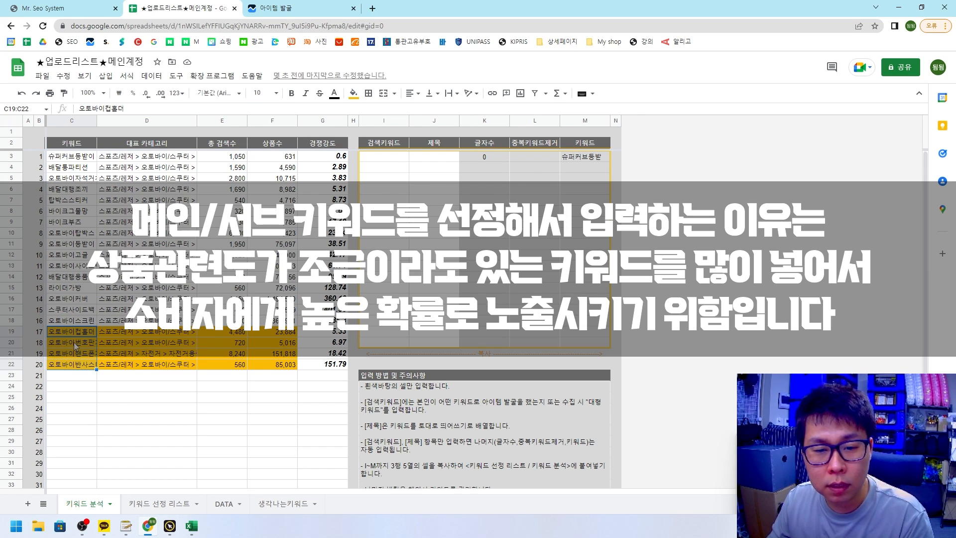
pyautogui.moveTo(71, 157); pyautogui.dragTo(115, 295)
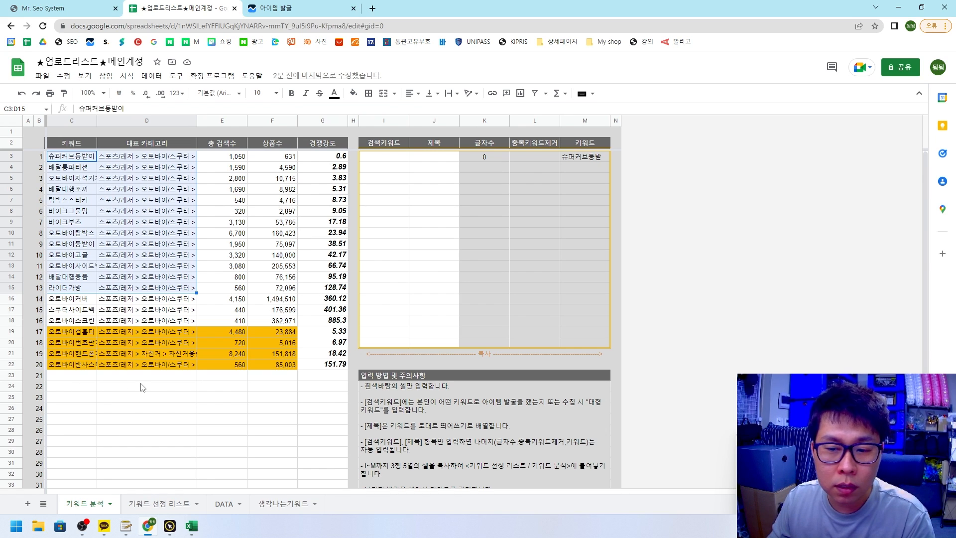
pyautogui.moveTo(67, 332); pyautogui.dragTo(70, 364)
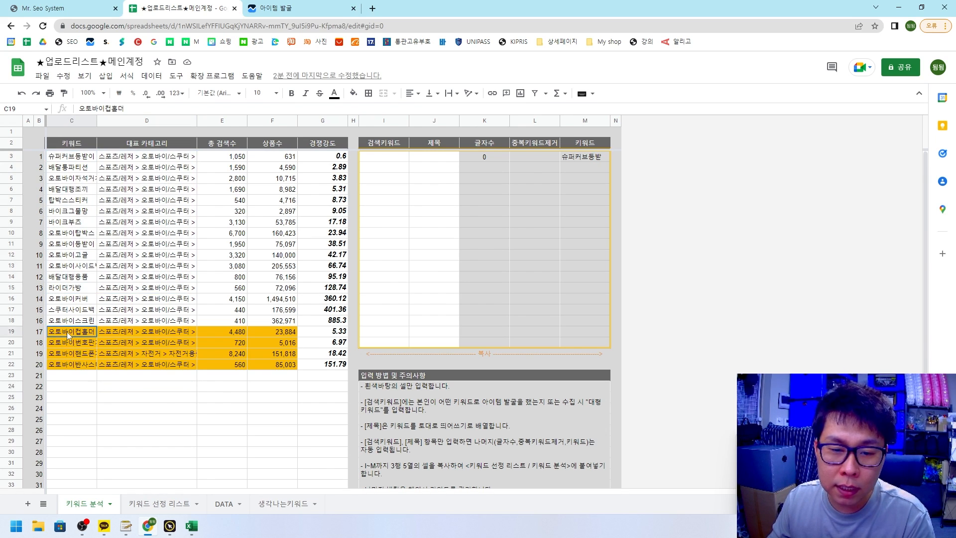
pyautogui.moveTo(375, 161); pyautogui.dragTo(599, 160)
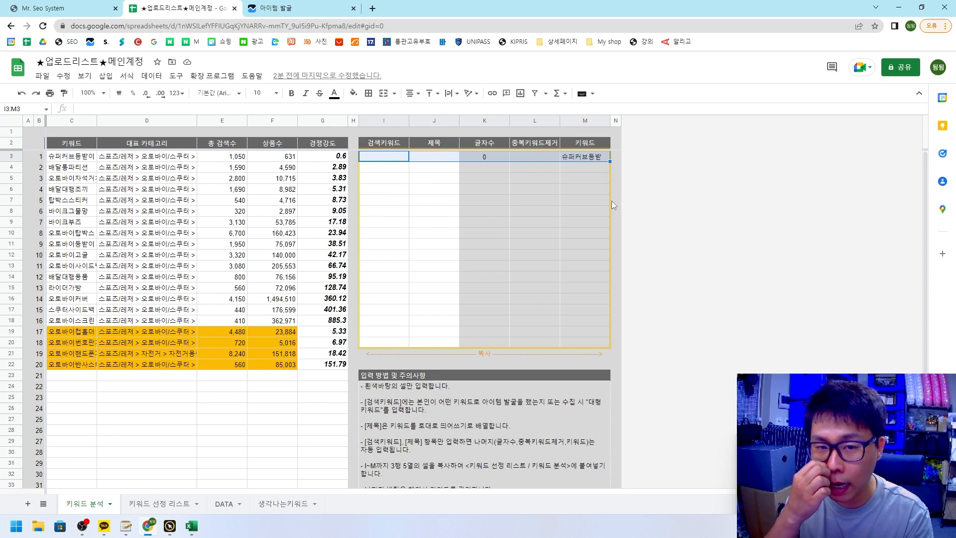
pyautogui.moveTo(71, 156); pyautogui.dragTo(72, 320)
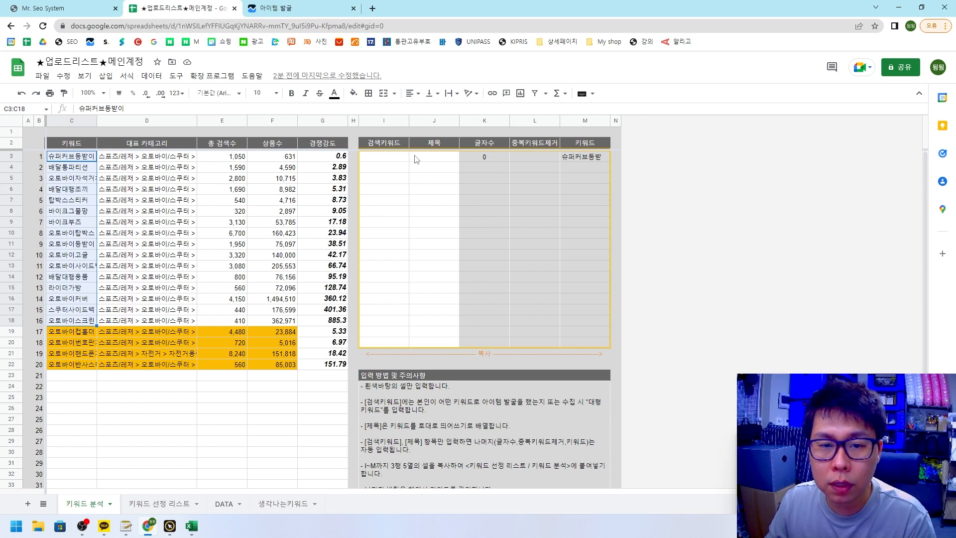
# Step: Check the selected category in Itemscout and enter 기타오토바이용품 as the 검색키워드 in cell I3 of the 키워드 분석 sheet
pyautogui.click(373, 158)
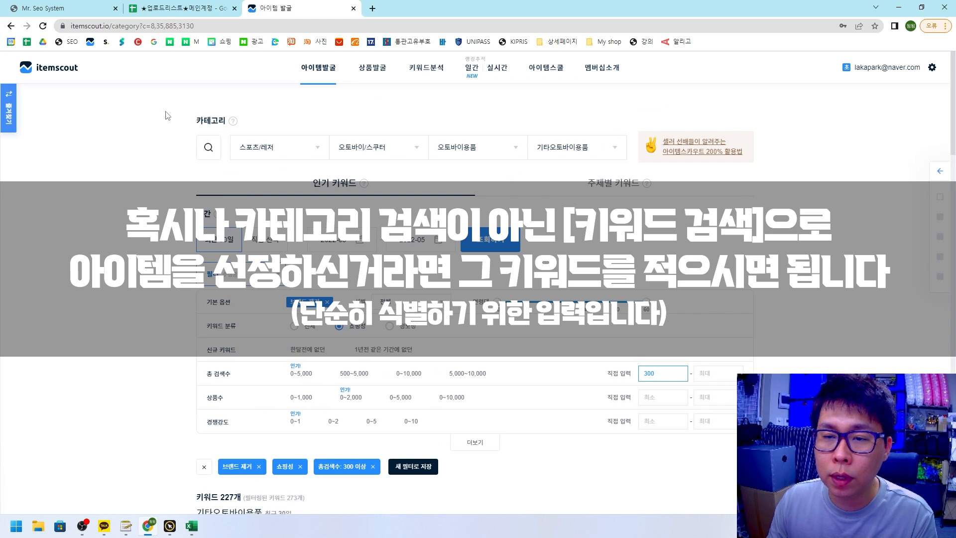
pyautogui.scroll(-3, 691, 296)
pyautogui.scroll(3, 693, 299)
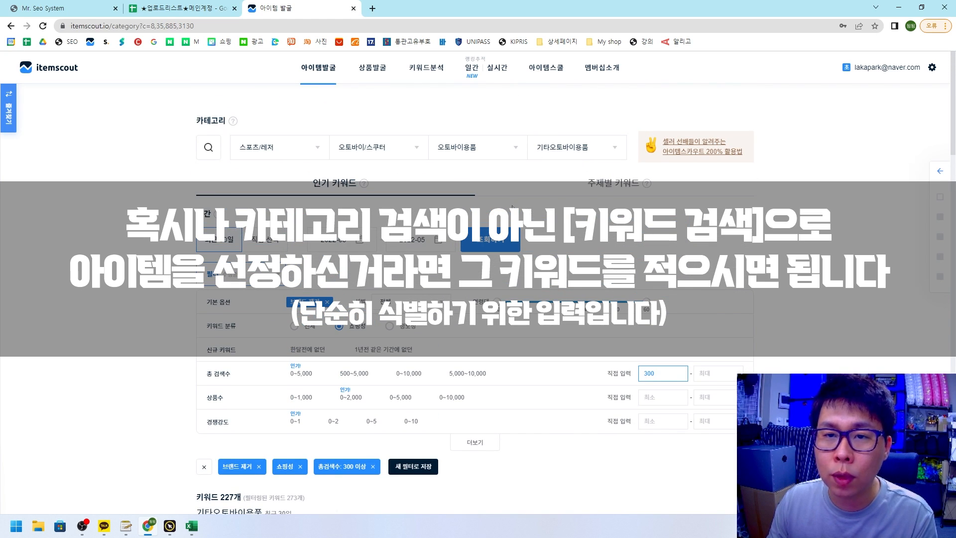
pyautogui.click(163, 4)
pyautogui.click(392, 157)
pyautogui.write('기타오토바이용품')
# Step: Enter 배달대행용품 오토바이탑박스 as the 제목 in cell J3
pyautogui.click(434, 163)
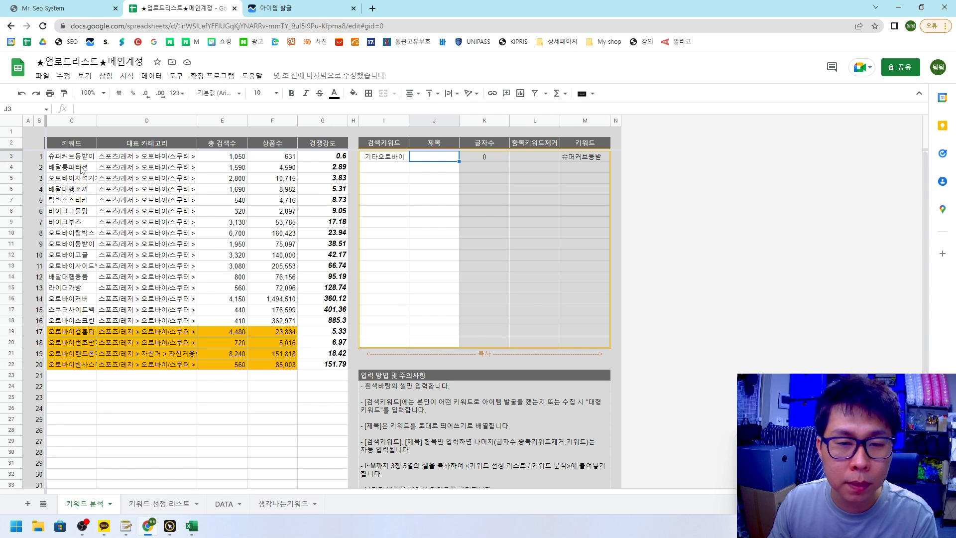
pyautogui.write('배달대행용품 오토바이탑박스 배대')
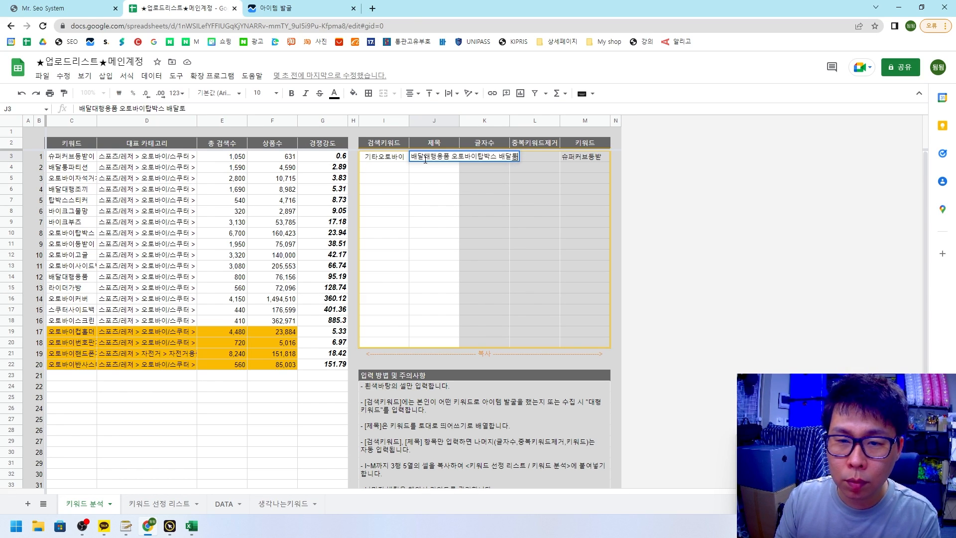
pyautogui.press('BackSpace')
pyautogui.press('BackSpace')
pyautogui.press('BackSpace')
pyautogui.press('Return')
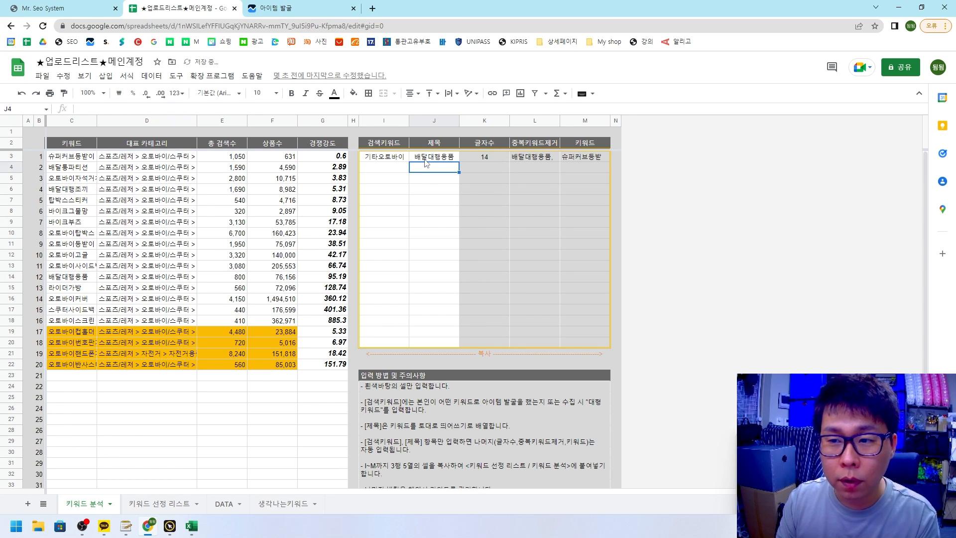
# Step: Review the full title text in J3 against its 글자수 cell and the main keywords in C3:C18
pyautogui.click(438, 158)
pyautogui.moveTo(175, 108); pyautogui.dragTo(20, 106)
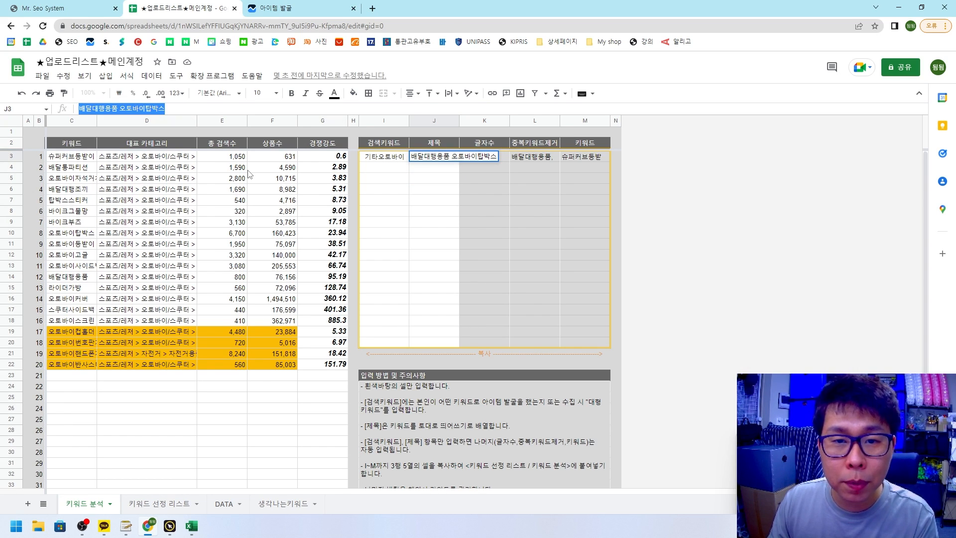
pyautogui.click(457, 192)
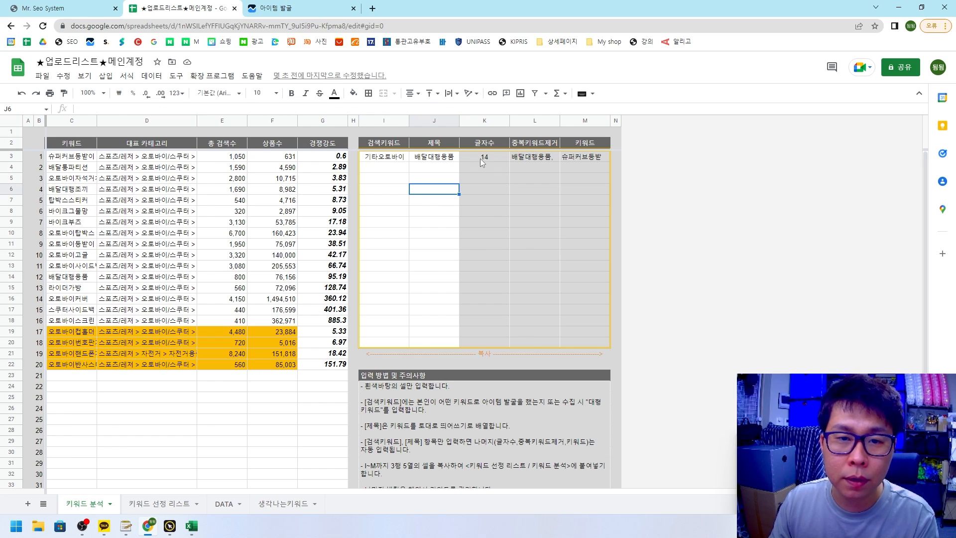
pyautogui.click(440, 158)
pyautogui.click(196, 104)
pyautogui.click(438, 192)
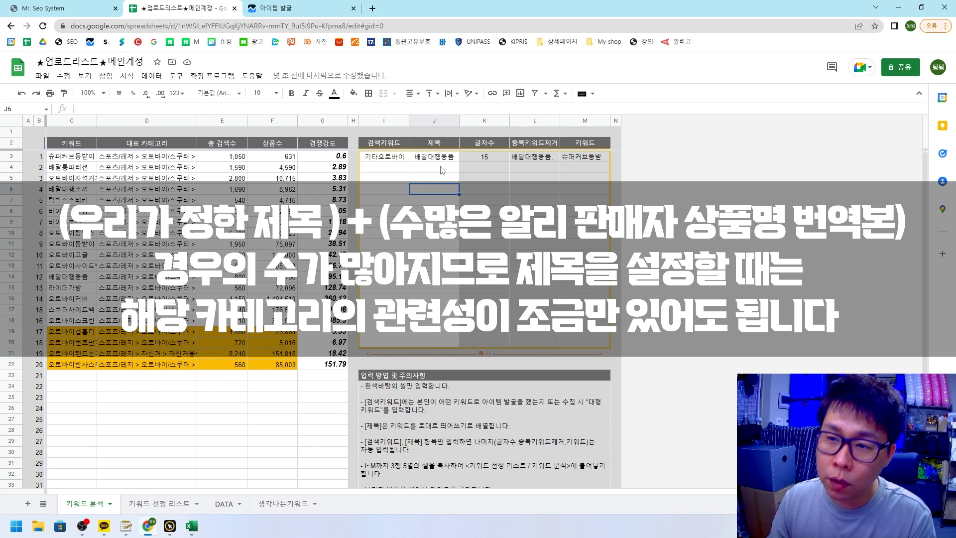
pyautogui.click(439, 161)
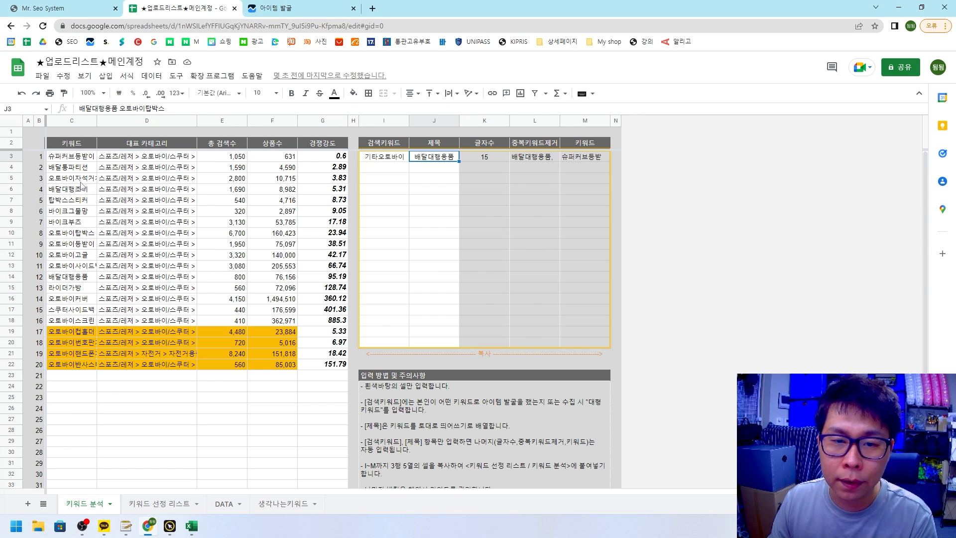
pyautogui.click(78, 160)
pyautogui.moveTo(78, 161); pyautogui.dragTo(73, 322)
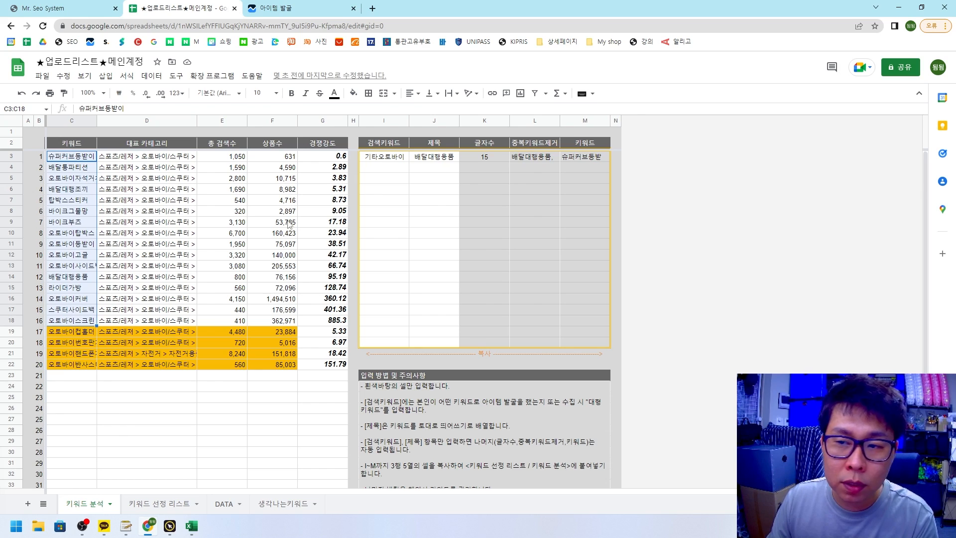
# Step: Try the filler words 아아아 마마마 after the title in J3 and remove them again
pyautogui.click(417, 160)
pyautogui.doubleClick(417, 161)
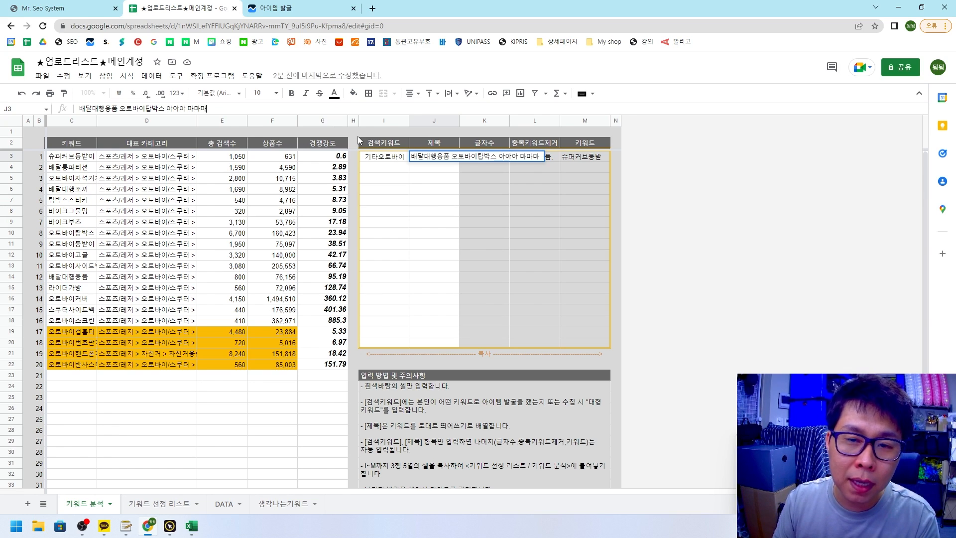
pyautogui.press('BackSpace')
pyautogui.press('BackSpace')
pyautogui.press('BackSpace')
pyautogui.press('BackSpace')
pyautogui.press('BackSpace')
pyautogui.press('BackSpace')
pyautogui.press('BackSpace')
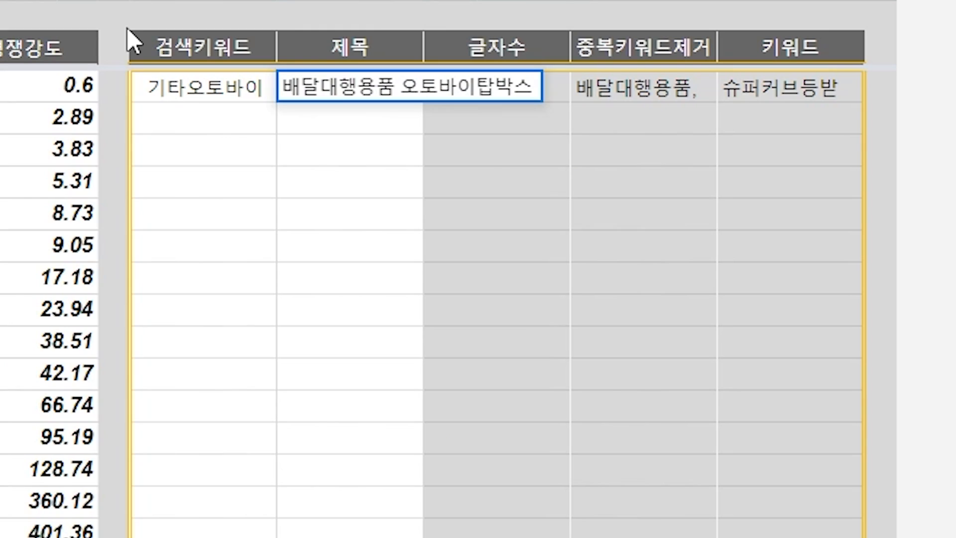
# Step: Try appending 아아아아 directly to 오토바이탑박스 in the J3 title and delete it again
pyautogui.write('아아앙')
pyautogui.write('아아아아')
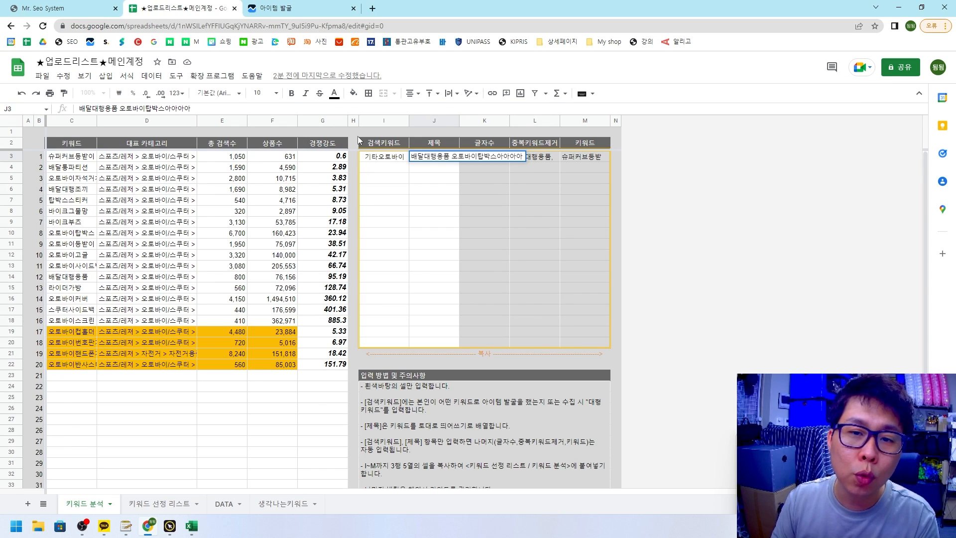
pyautogui.press('BackSpace')
pyautogui.press('BackSpace')
pyautogui.press('BackSpace')
pyautogui.press('BackSpace')
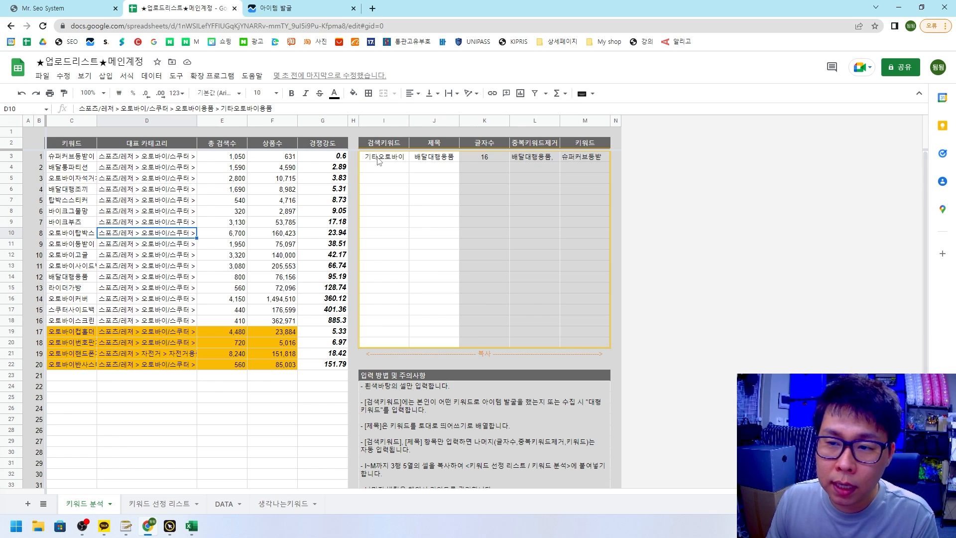
# Step: Check the filtered Excel export, then the 검색키워드, 제목, 중복키워드제거 and 키워드 columns of the 키워드 분석 sheet
pyautogui.hotkey('alt', 'Tab')
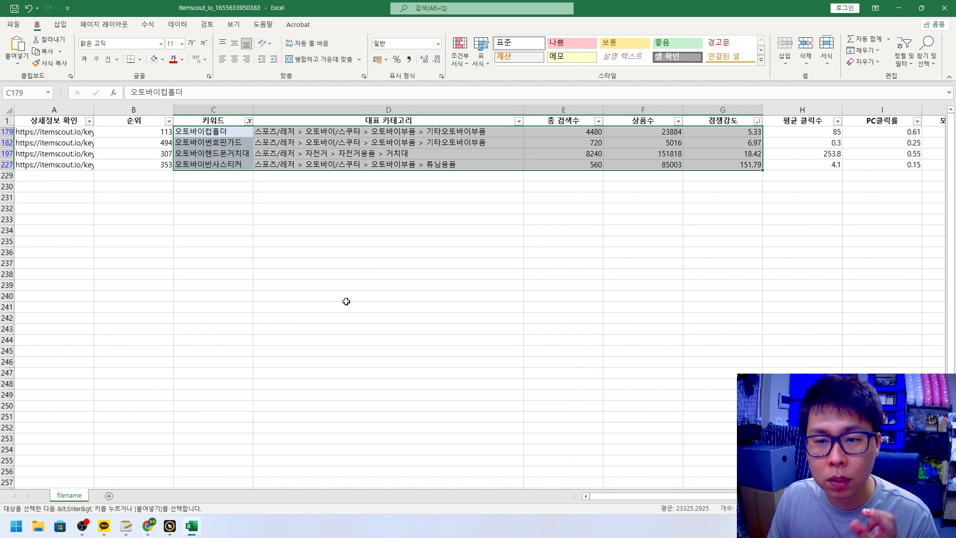
pyautogui.click(192, 526)
pyautogui.click(113, 191)
pyautogui.click(385, 155)
pyautogui.click(445, 158)
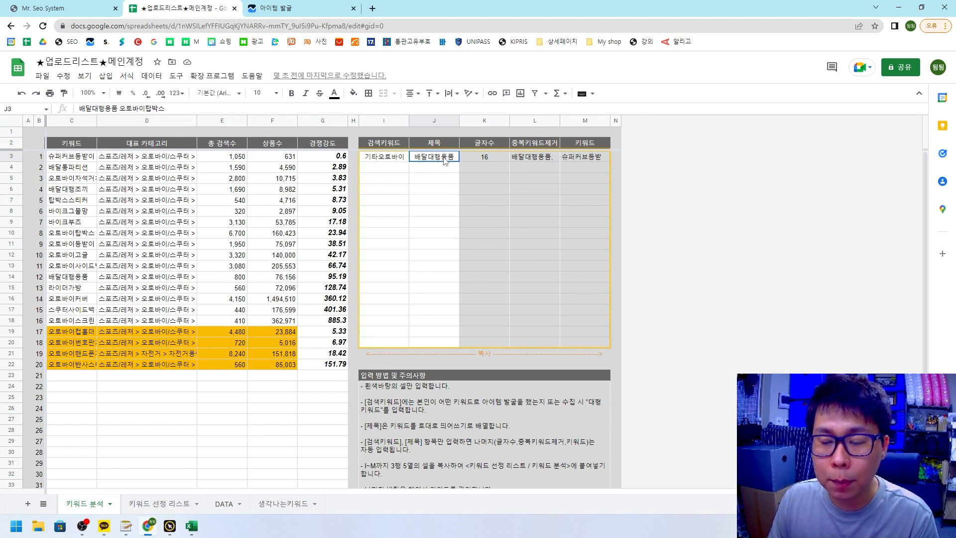
pyautogui.click(522, 142)
pyautogui.click(582, 145)
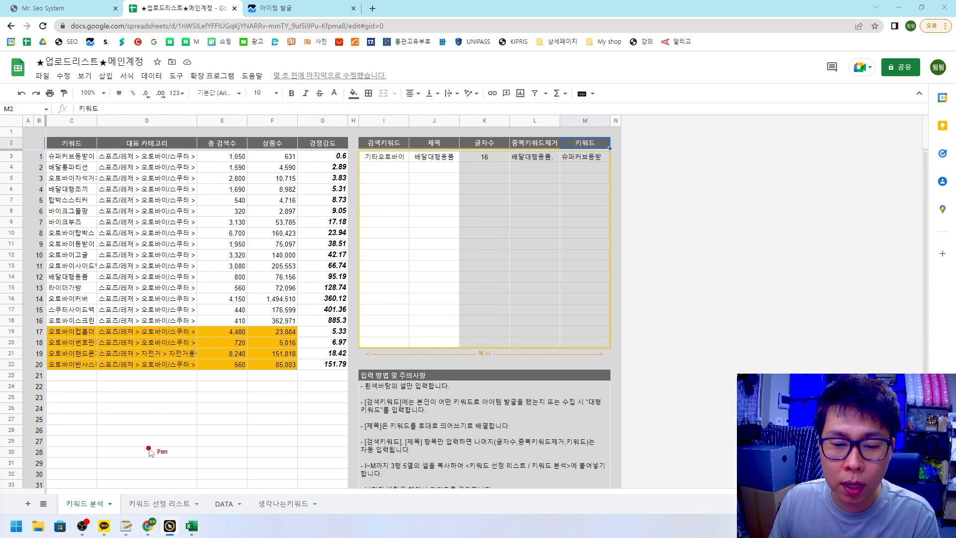
# Step: Open the 키워드 선정 리스트 sheet and examine its 키워드 분석, 카테고리, URL, 수집 and 등록 sections in order
pyautogui.moveTo(208, 515)
pyautogui.mouseDown()
pyautogui.moveTo(118, 513)
pyautogui.moveTo(203, 476)
pyautogui.moveTo(203, 521)
pyautogui.mouseUp()
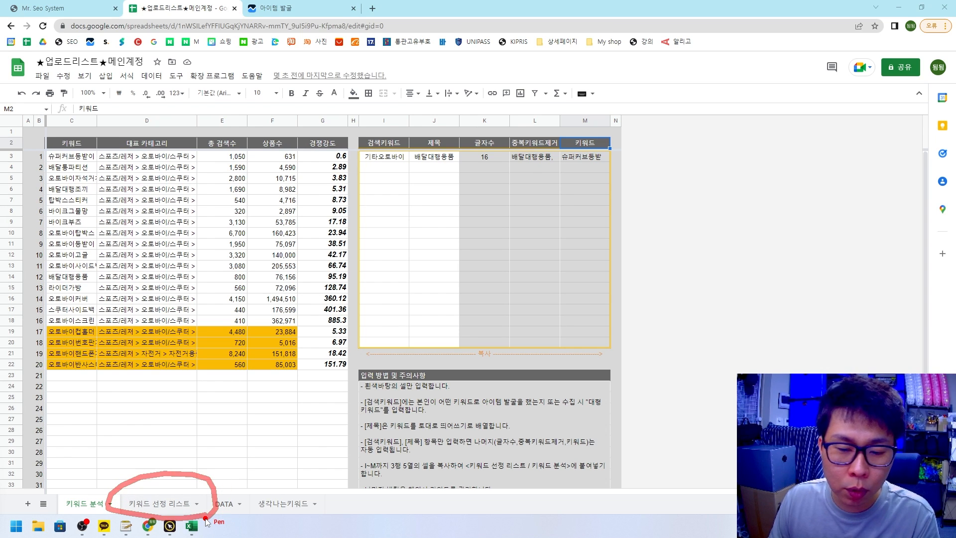
pyautogui.click(95, 158)
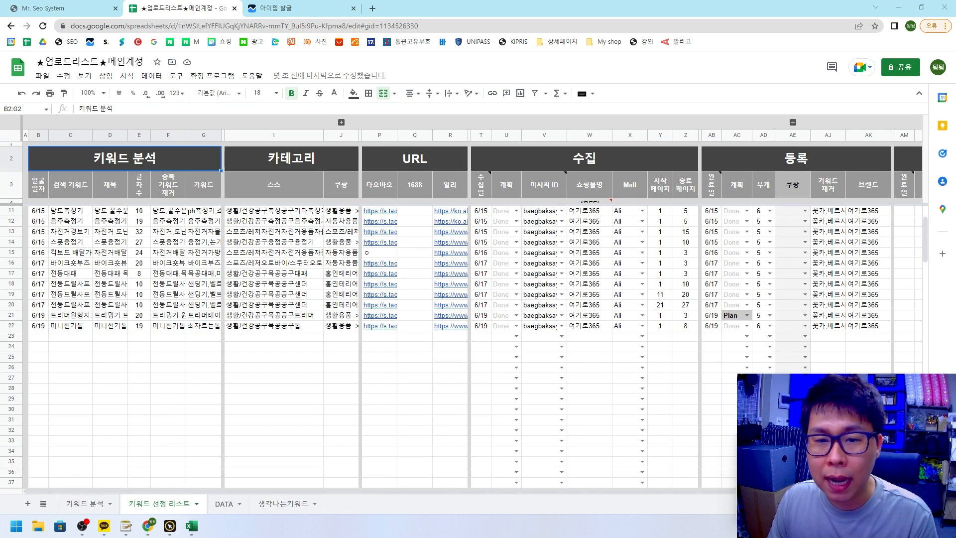
pyautogui.moveTo(337, 148)
pyautogui.mouseDown()
pyautogui.moveTo(344, 162)
pyautogui.moveTo(357, 163)
pyautogui.mouseUp()
pyautogui.moveTo(435, 141)
pyautogui.mouseDown()
pyautogui.moveTo(455, 154)
pyautogui.moveTo(438, 168)
pyautogui.mouseUp()
pyautogui.moveTo(623, 143)
pyautogui.mouseDown()
pyautogui.moveTo(635, 160)
pyautogui.moveTo(611, 182)
pyautogui.mouseUp()
pyautogui.moveTo(856, 133); pyautogui.dragTo(837, 163)
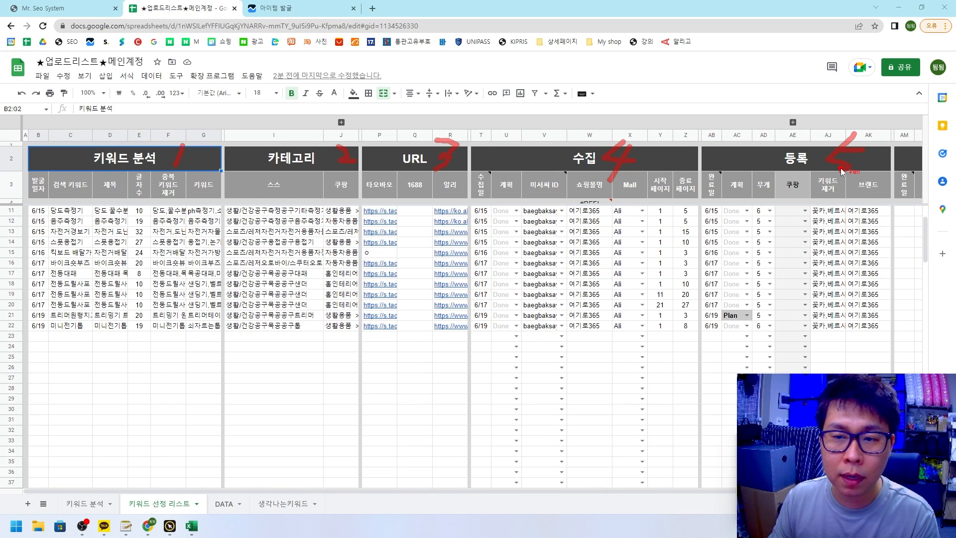
pyautogui.press('Escape')
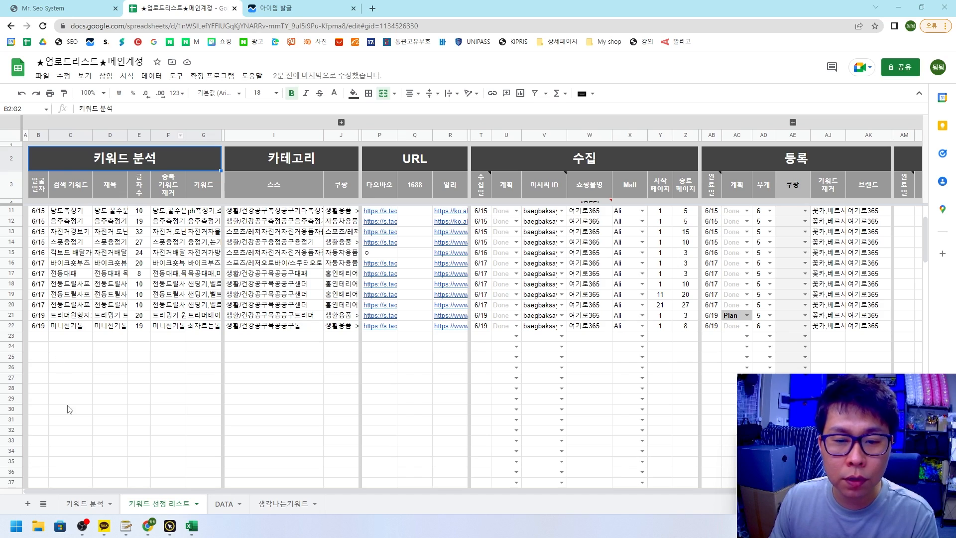
# Step: Copy the completed keyword row I3:M3 from the 키워드 분석 sheet
pyautogui.click(85, 504)
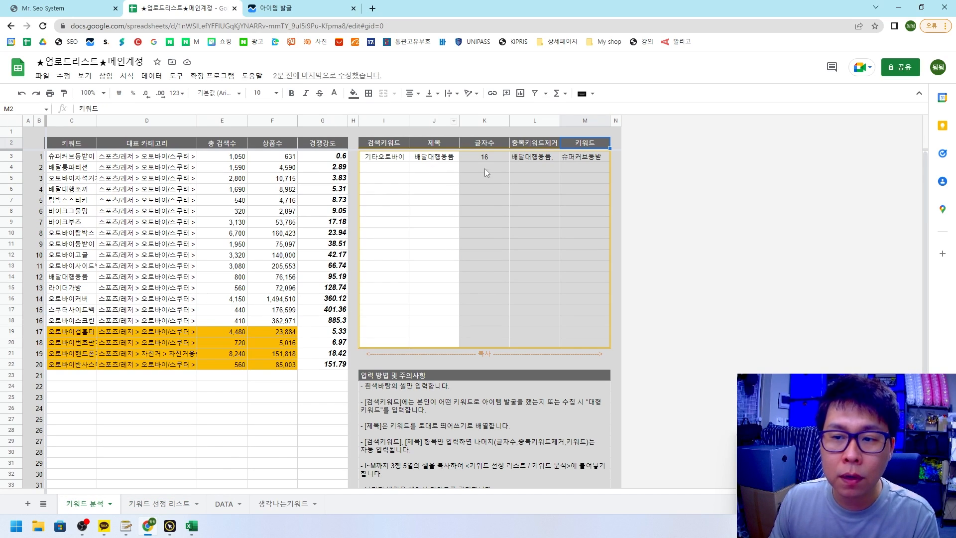
pyautogui.click(382, 156)
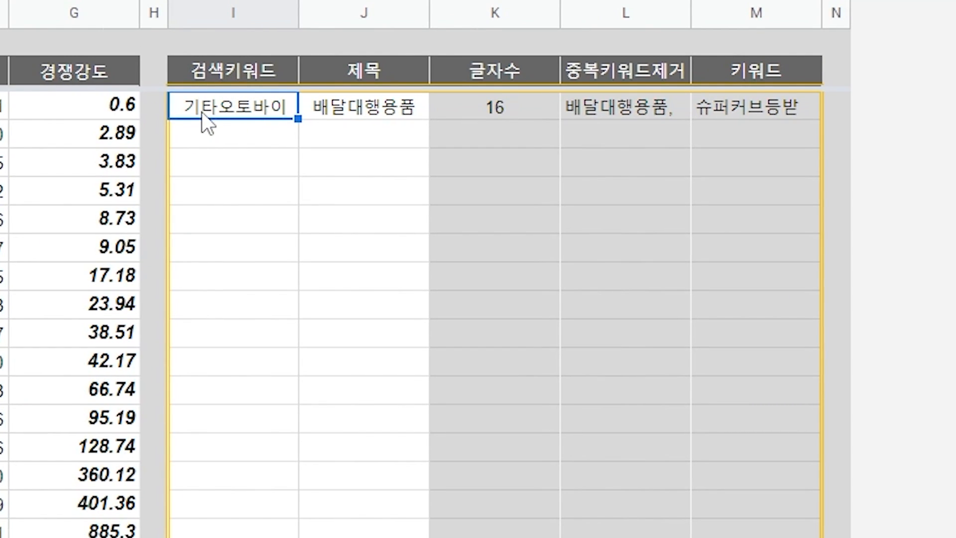
pyautogui.moveTo(207, 107); pyautogui.dragTo(740, 105)
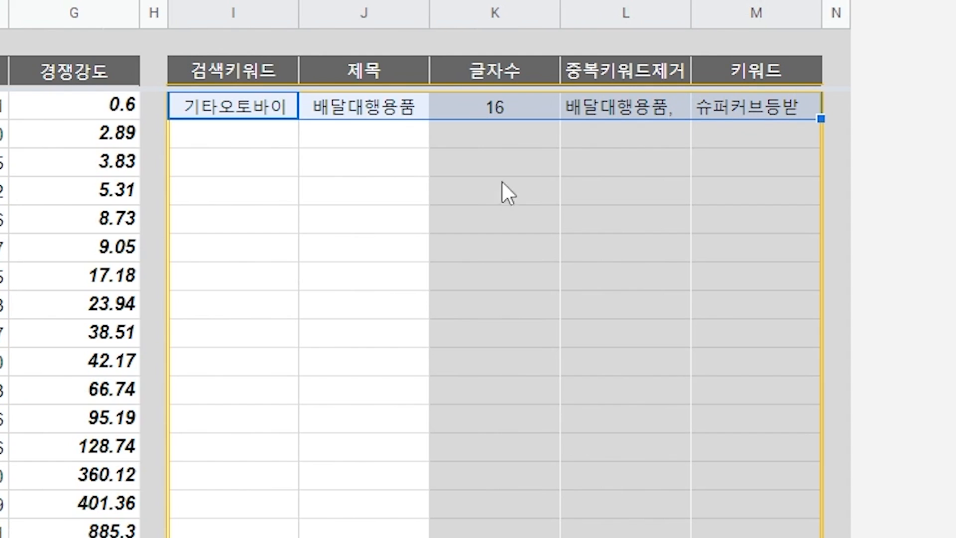
pyautogui.hotkey('ctrl', 'c')
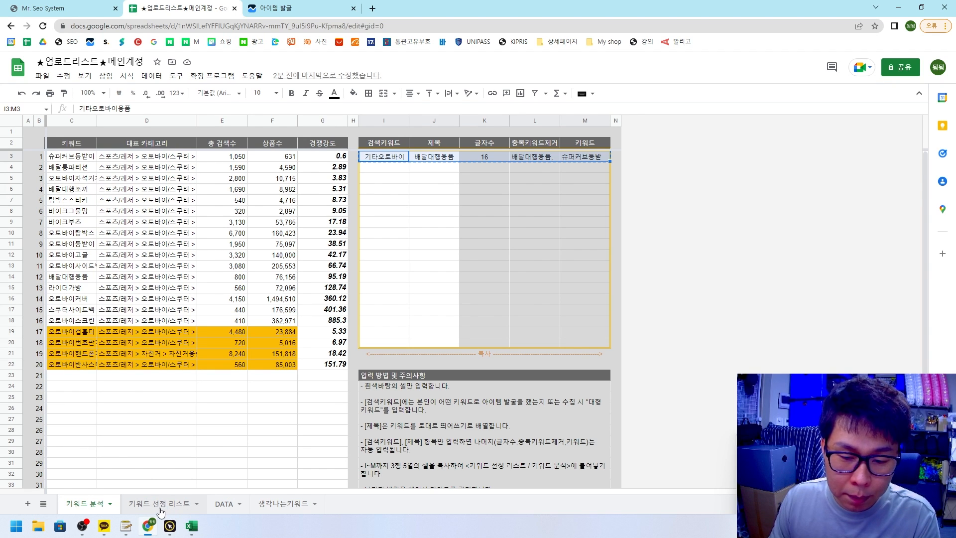
# Step: Paste the copied row into 키워드 선정 리스트 starting at C23 and enter 6/19 as its 발굴일자 in B23
pyautogui.click(159, 503)
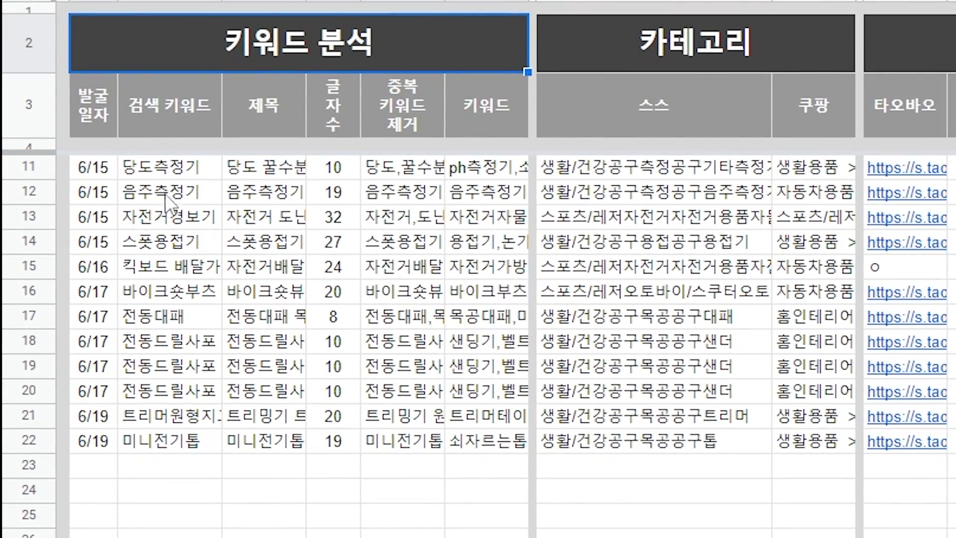
pyautogui.click(149, 464)
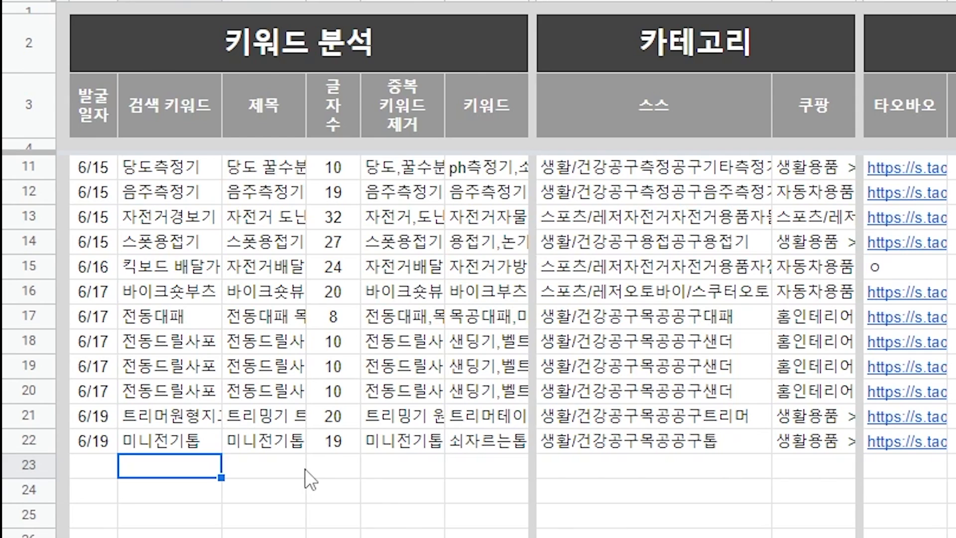
pyautogui.hotkey('ctrl', 'v')
pyautogui.click(303, 500)
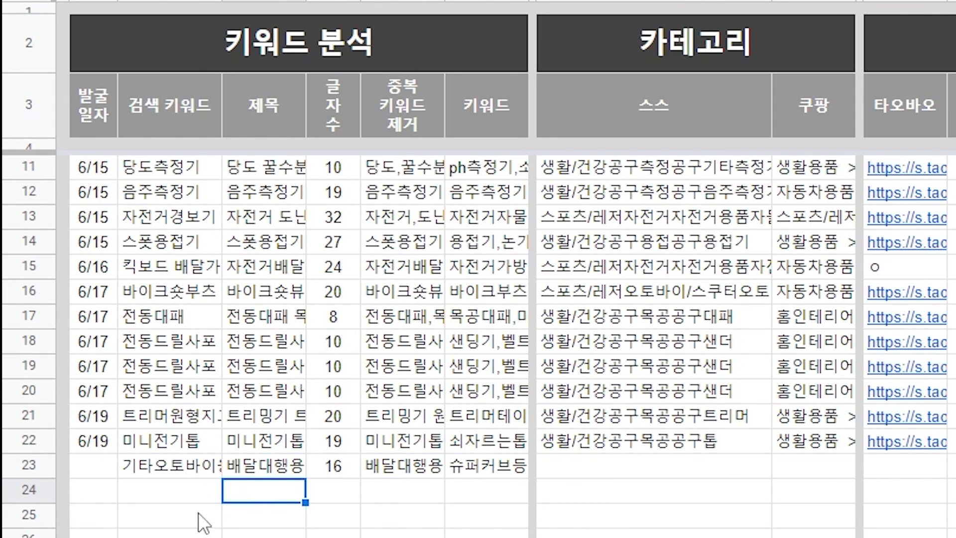
pyautogui.click(97, 466)
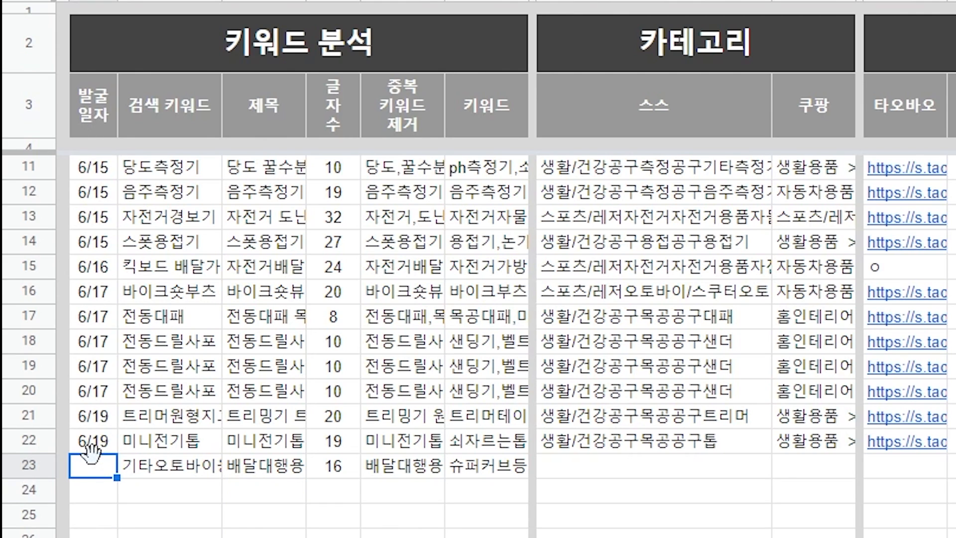
pyautogui.write('6/19')
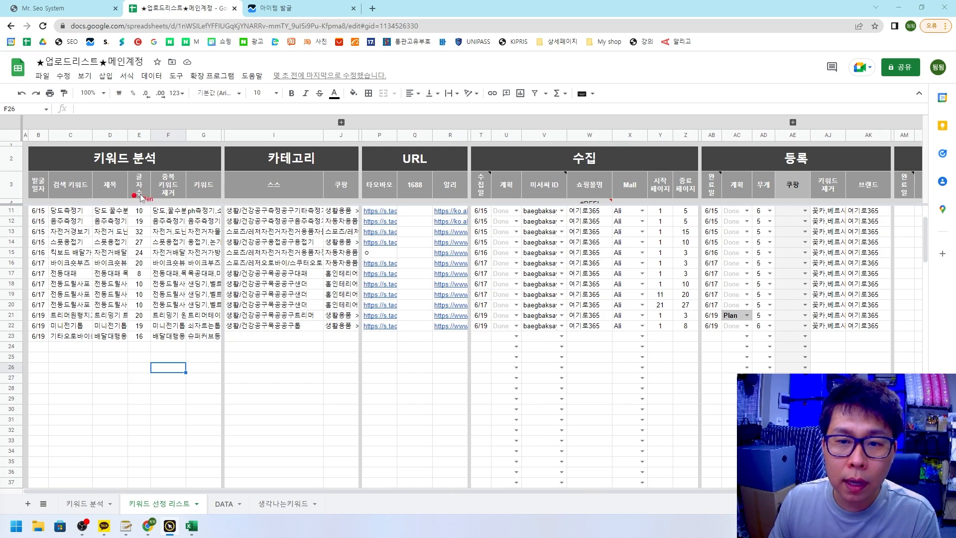
pyautogui.moveTo(192, 159); pyautogui.dragTo(167, 182)
pyautogui.moveTo(137, 243); pyautogui.dragTo(142, 241)
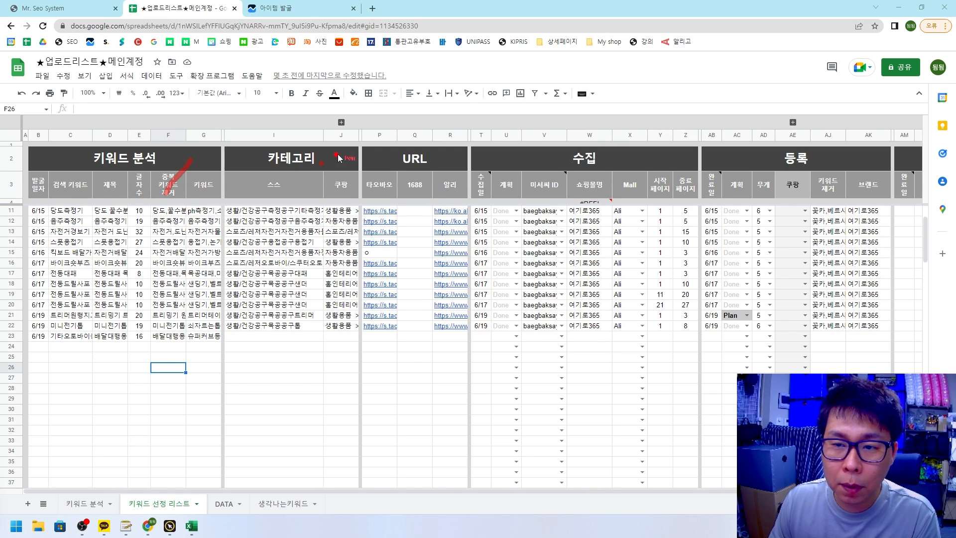
pyautogui.press('Escape')
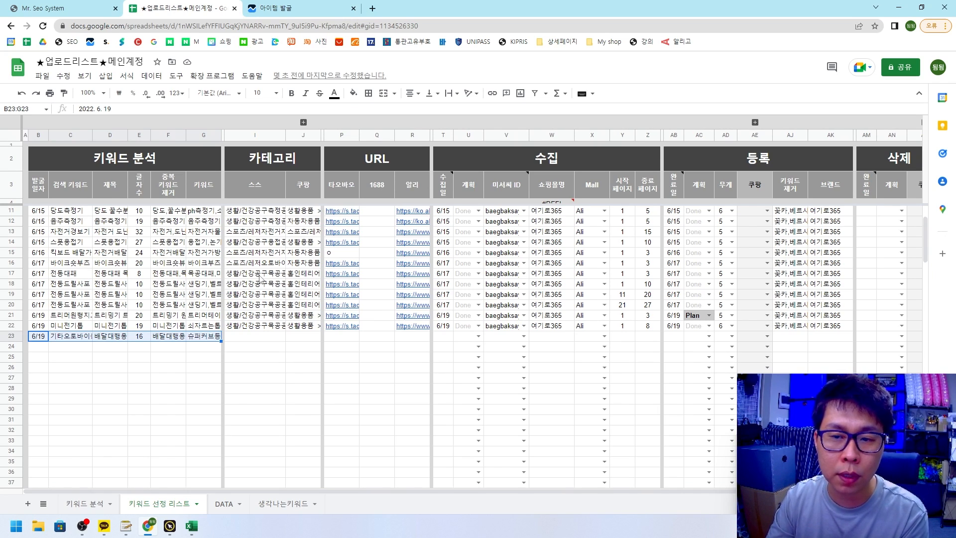
# Step: Check the 스스 category entry in I22 and the category search fields of the product list in Mr. Seo System
pyautogui.click(254, 326)
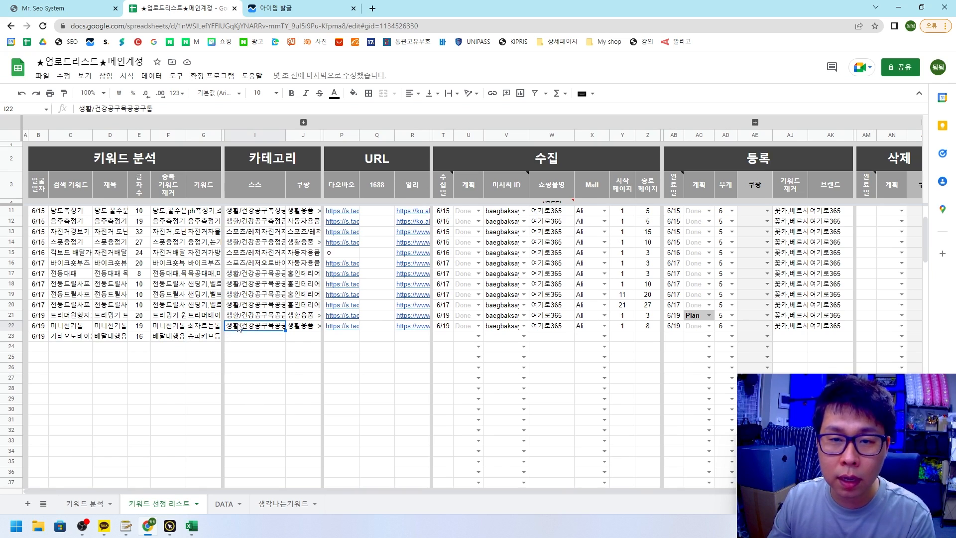
pyautogui.click(33, 9)
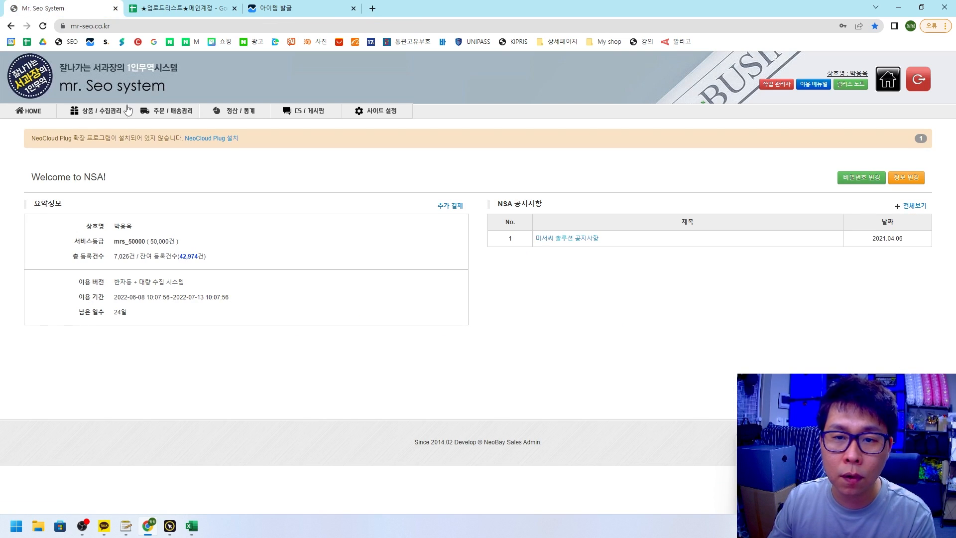
pyautogui.click(161, 118)
pyautogui.scroll(-1, 318, 218)
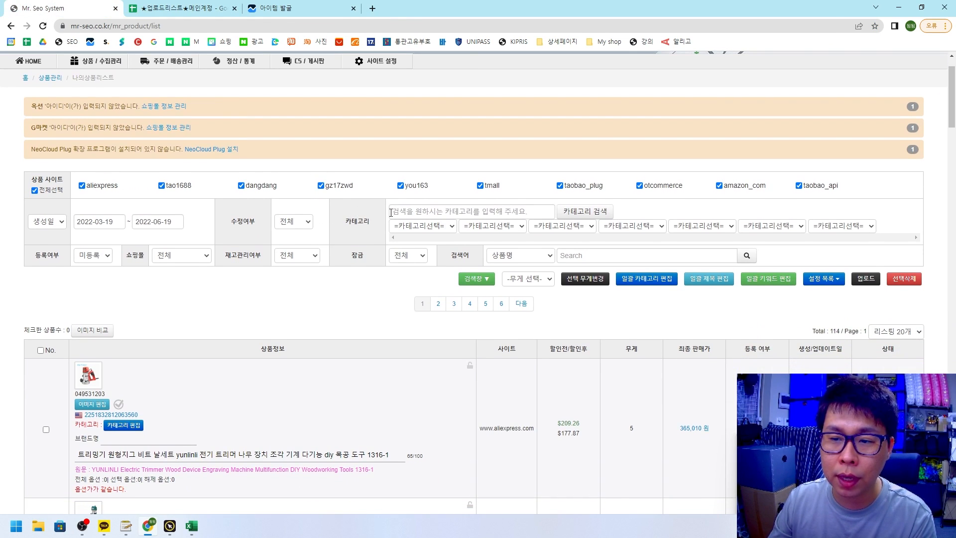
pyautogui.click(397, 211)
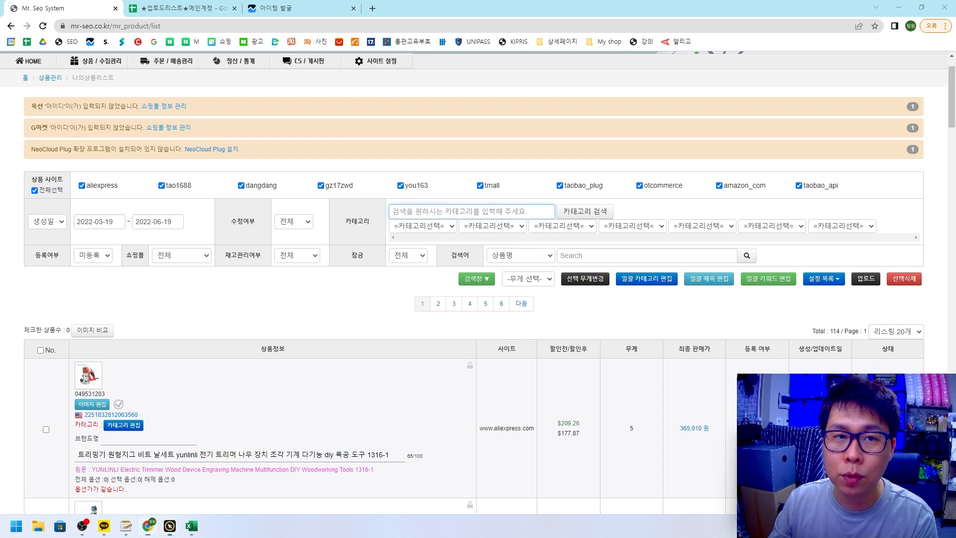
pyautogui.click(729, 267)
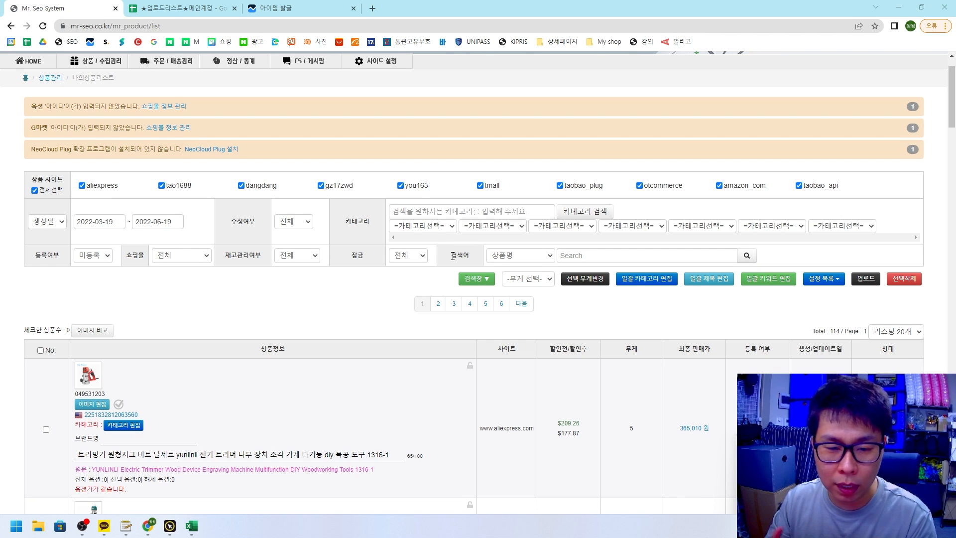
# Step: Switch to itemscout and look up 기타오토바이용품 in its keyword analysis
pyautogui.click(170, 8)
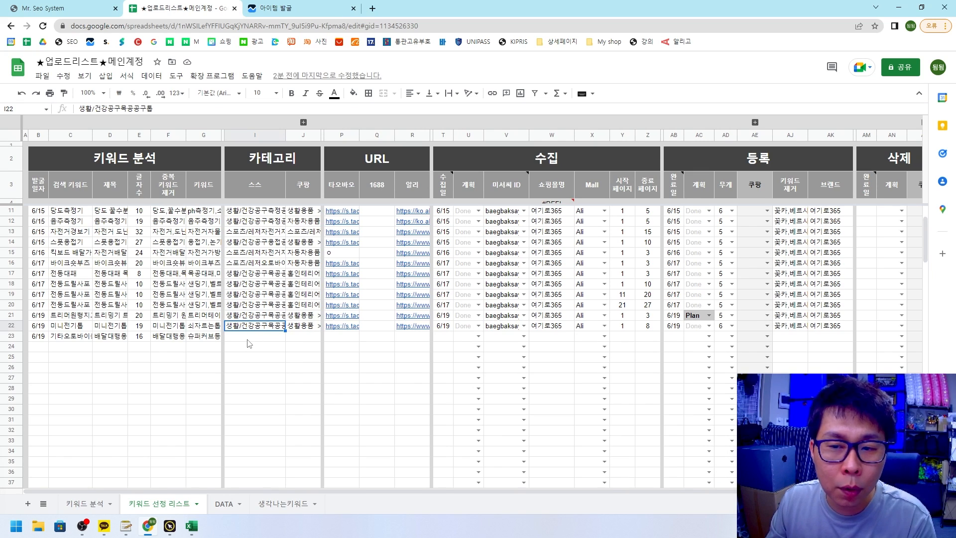
pyautogui.hotkey('ctrl', 'Tab')
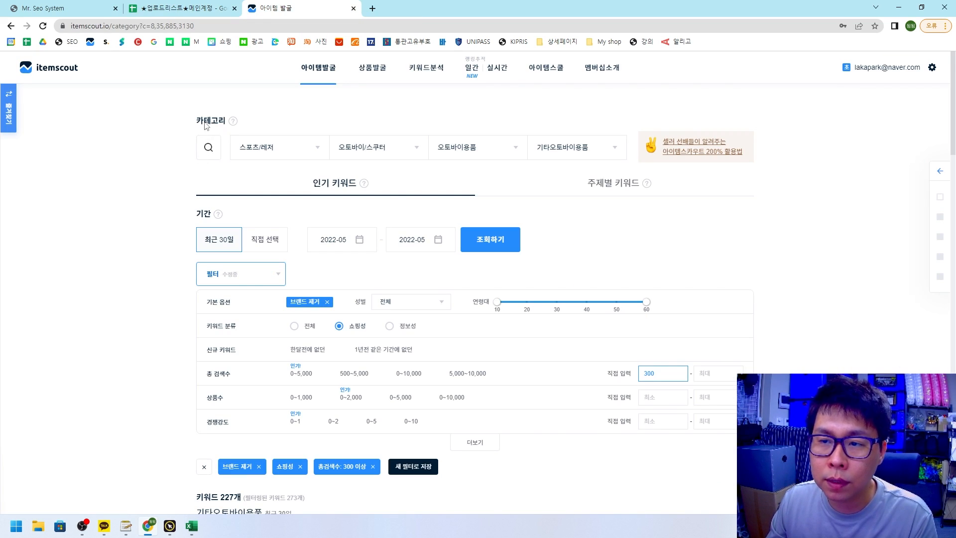
pyautogui.click(431, 78)
pyautogui.moveTo(164, 100)
pyautogui.mouseDown()
pyautogui.moveTo(158, 156)
pyautogui.moveTo(424, 151)
pyautogui.moveTo(179, 102)
pyautogui.mouseUp()
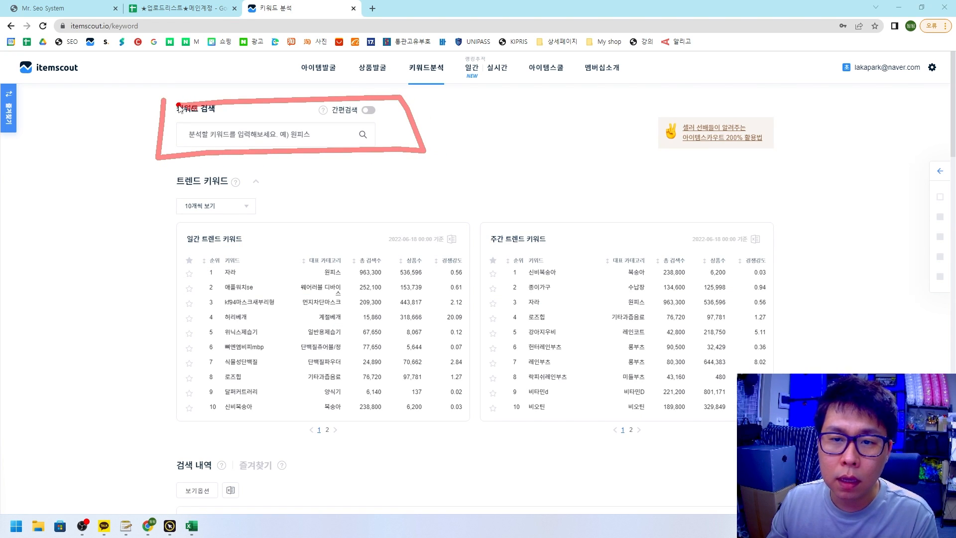
pyautogui.click(199, 136)
pyautogui.write('그기타오토바이용품')
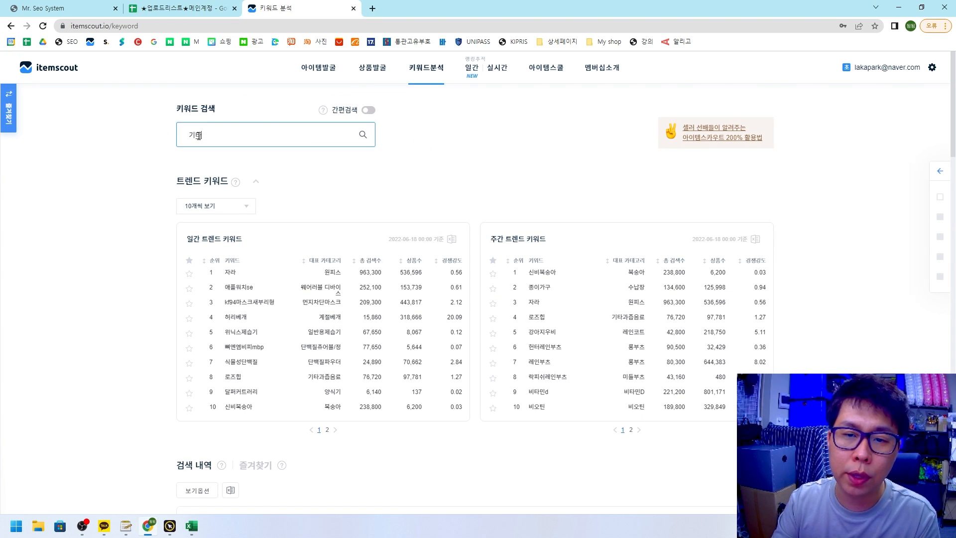
pyautogui.press('Return')
pyautogui.moveTo(284, 194)
pyautogui.mouseDown()
pyautogui.moveTo(330, 253)
pyautogui.moveTo(312, 194)
pyautogui.moveTo(284, 194)
pyautogui.mouseUp()
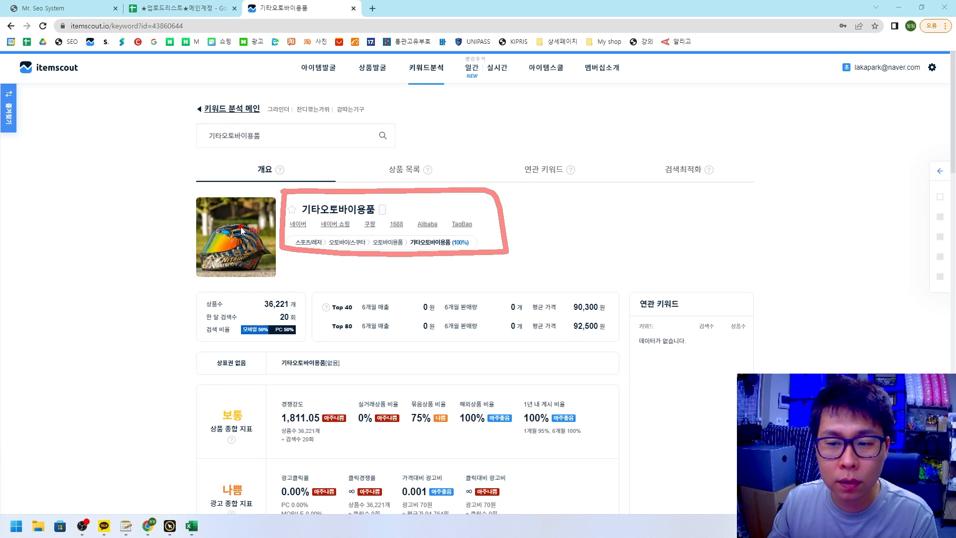
pyautogui.press('Escape')
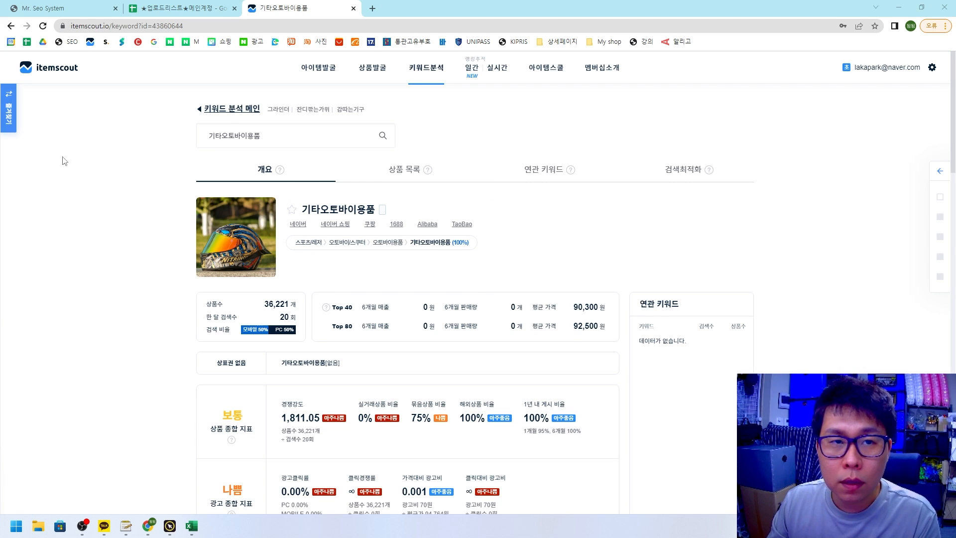
# Step: Open the keyword's Naver Shopping results and copy the first product's category path 스포츠/레저 > 오토바이/스쿠터 > 오토바이용품 > 기타오토바이용품
pyautogui.click(337, 225)
pyautogui.scroll(-2, 442, 233)
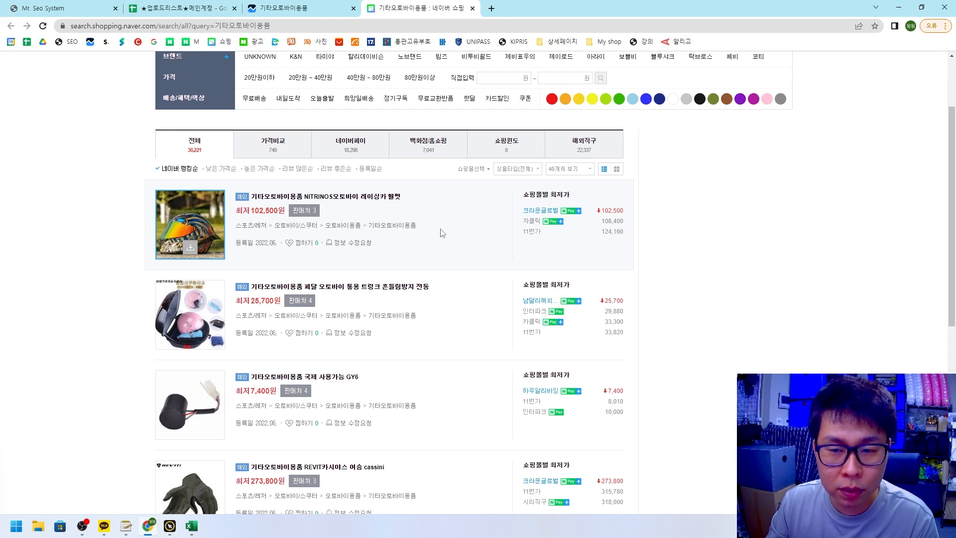
pyautogui.scroll(-8, 442, 233)
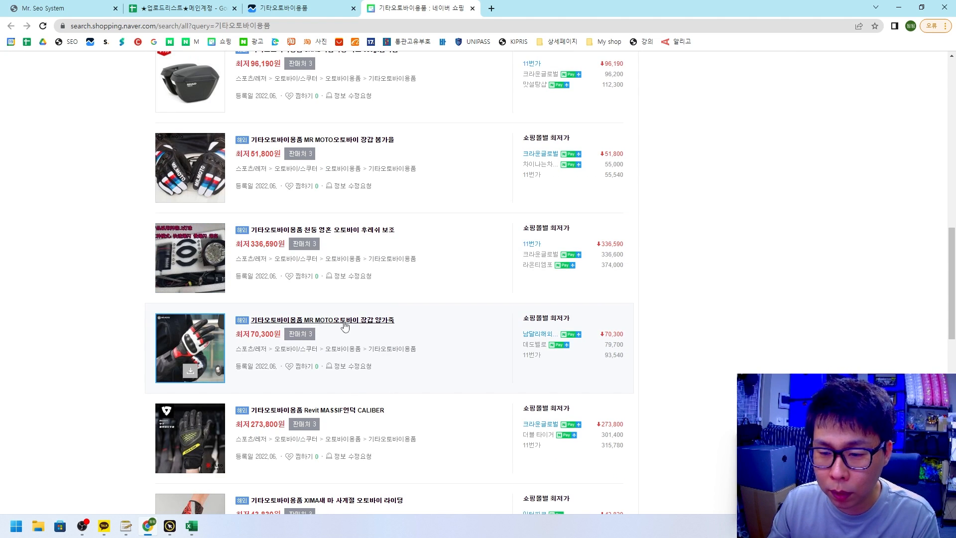
pyautogui.scroll(8, 329, 214)
pyautogui.moveTo(421, 227); pyautogui.dragTo(237, 226)
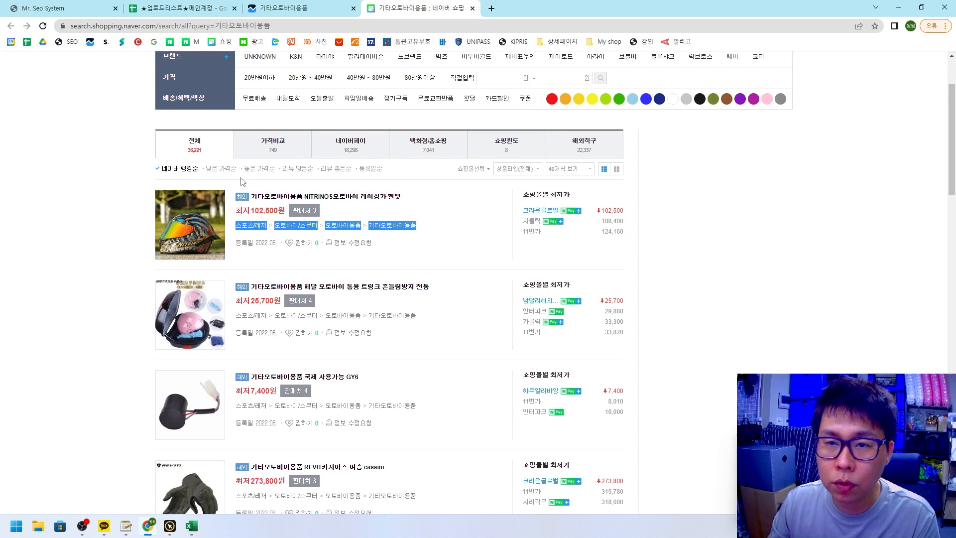
pyautogui.hotkey('ctrl', 'c')
# Step: Paste the copied category path without formatting into the 스스 category cell I23 of the 키워드 선정 리스트 sheet
pyautogui.click(175, 10)
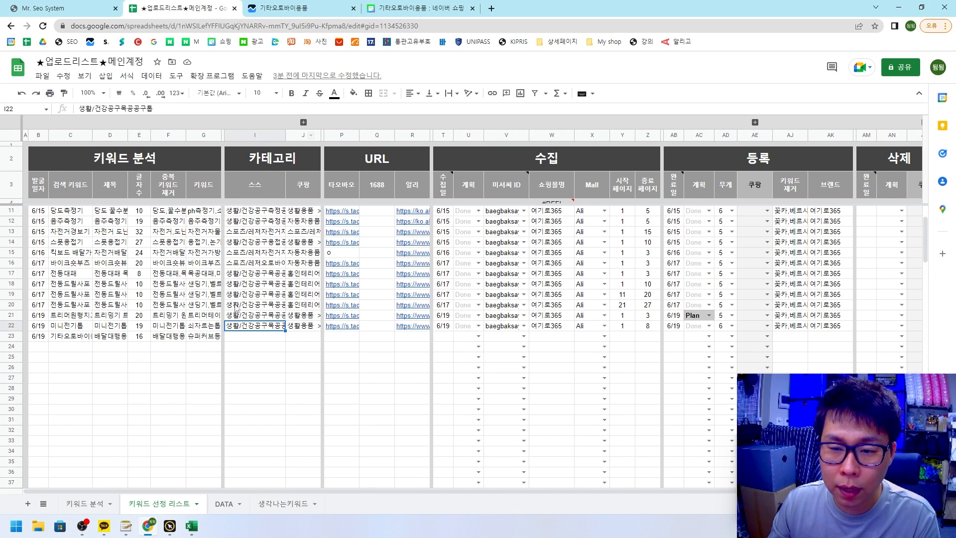
pyautogui.click(240, 341)
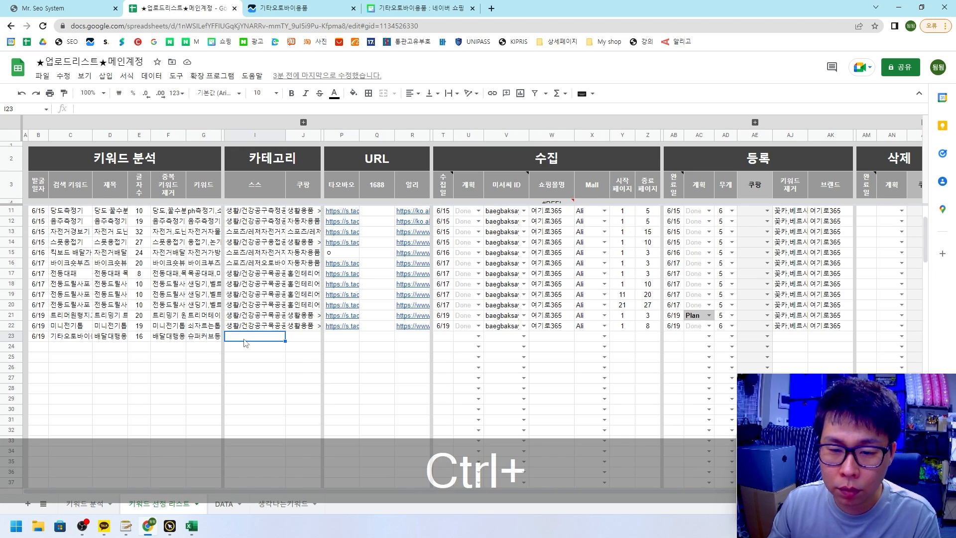
pyautogui.hotkey('ctrl', 'shift', 'v')
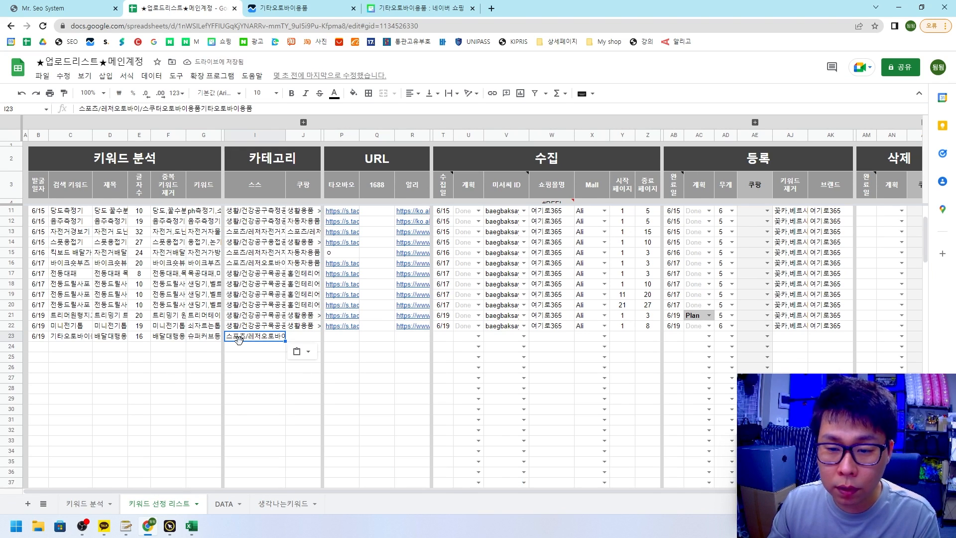
# Step: Open itemscout's Coupang results for 기타오토바이용품 and go to the product page of the REVIT Volcano motorcycle gloves
pyautogui.click(287, 9)
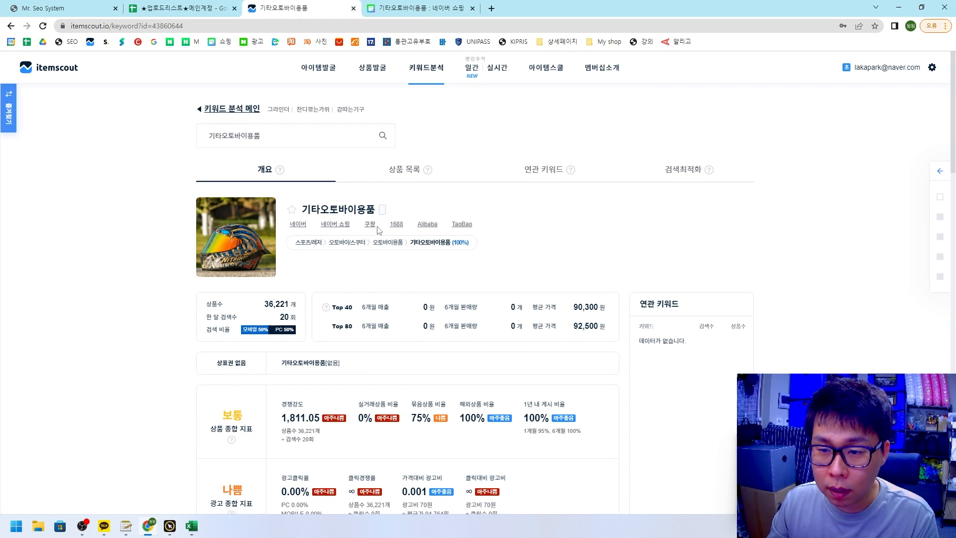
pyautogui.click(369, 226)
pyautogui.scroll(-4, 740, 372)
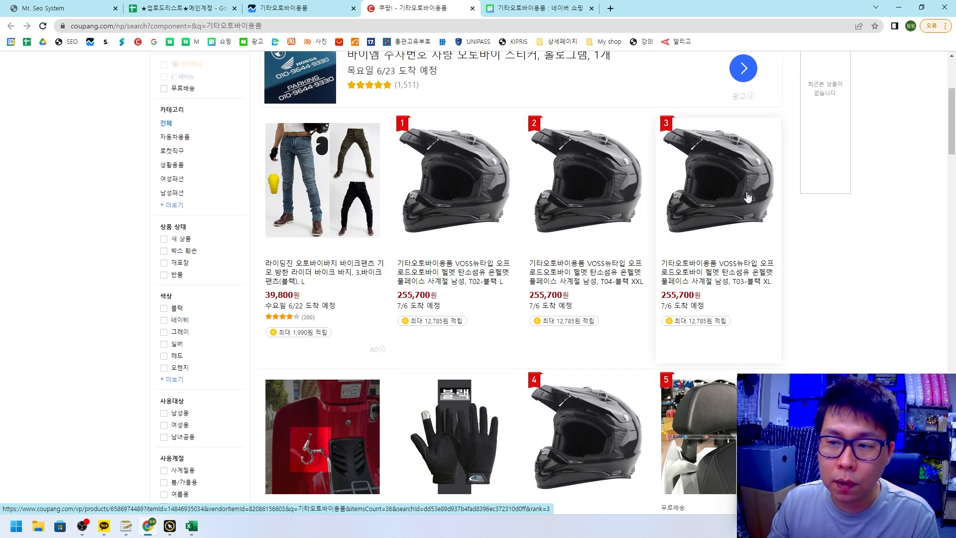
pyautogui.scroll(-1, 673, 199)
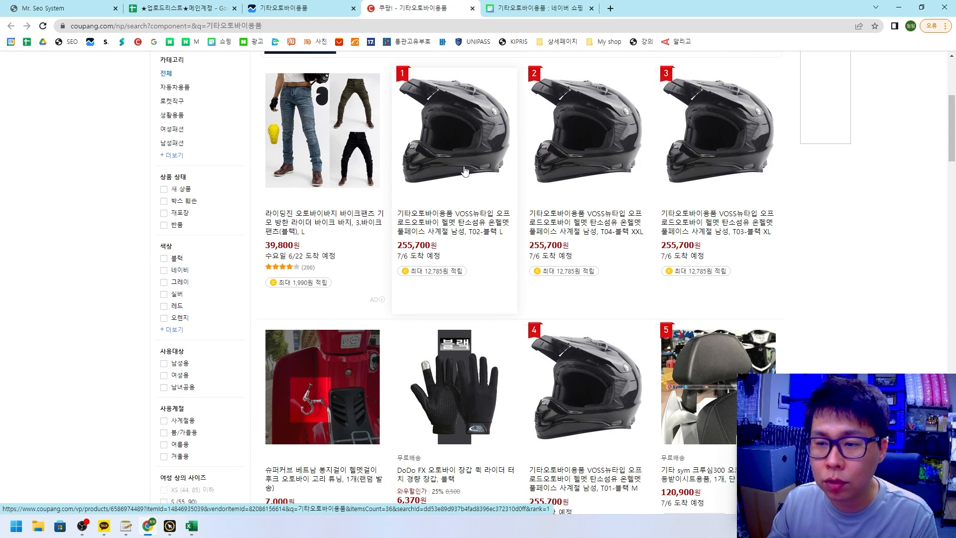
pyautogui.scroll(1, 464, 172)
pyautogui.click(569, 80)
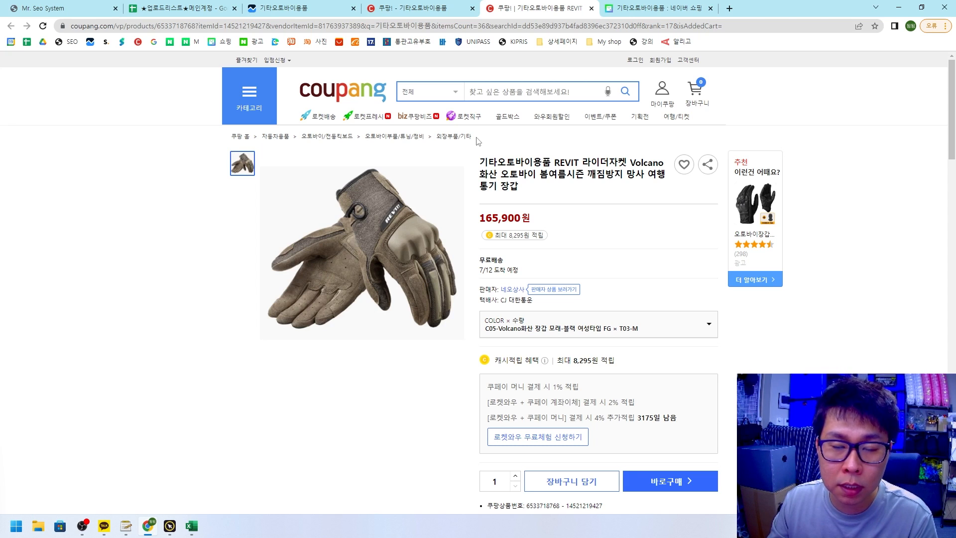
pyautogui.hotkey('ctrl', '2')
pyautogui.moveTo(229, 144); pyautogui.dragTo(356, 143)
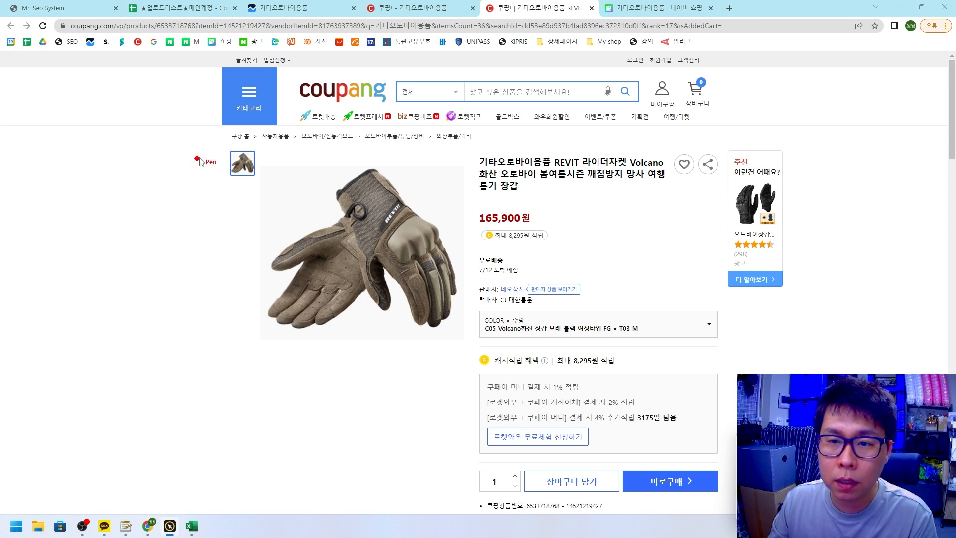
pyautogui.moveTo(295, 173); pyautogui.dragTo(552, 172)
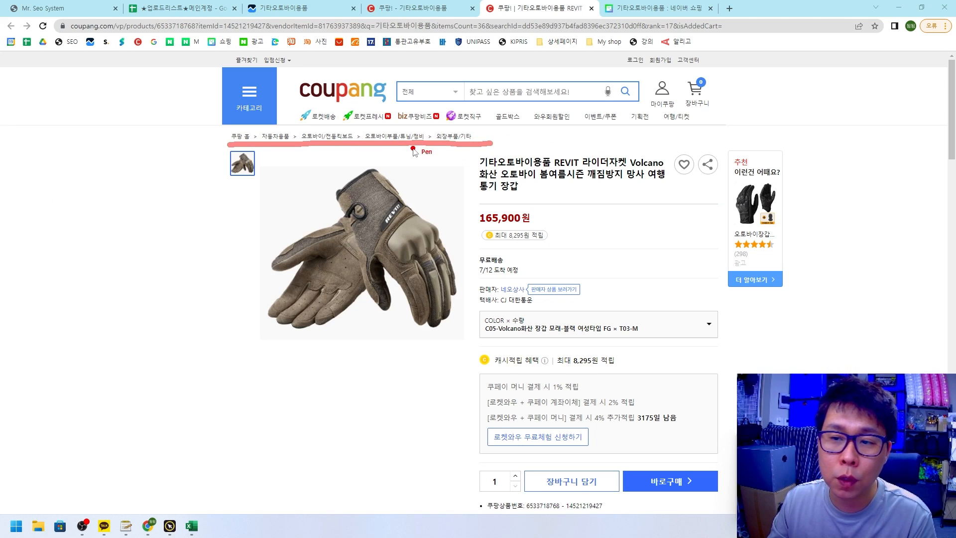
pyautogui.press('Escape')
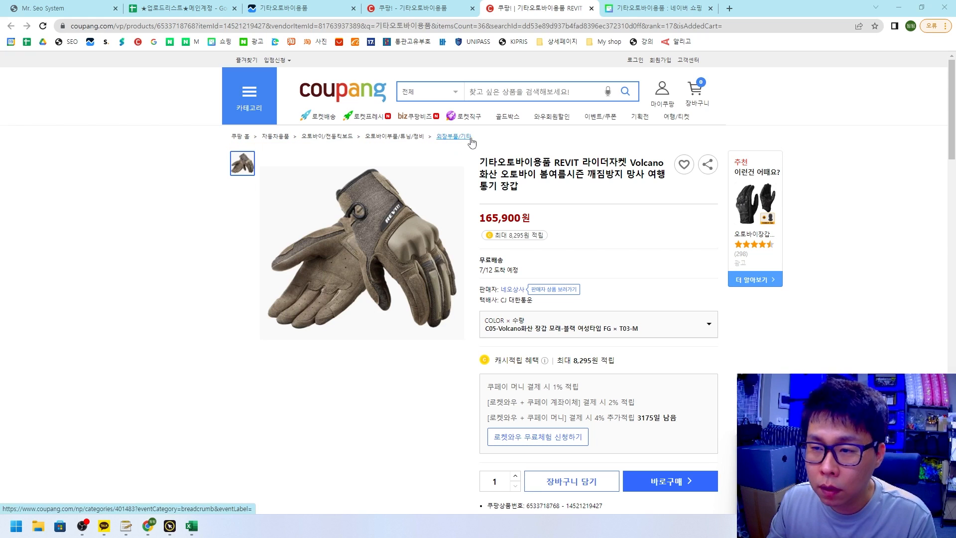
# Step: Copy the Coupang category path 자동차용품 > 오토바이/전동킥보드 > 오토바이부품/튜닝/정비 > 외장부품/기타 and paste it without formatting into 쿠팡 category cell J23 of the 키워드 선정 리스트 sheet
pyautogui.moveTo(472, 136); pyautogui.dragTo(261, 135)
pyautogui.hotkey('ctrl', 'c')
pyautogui.click(160, 11)
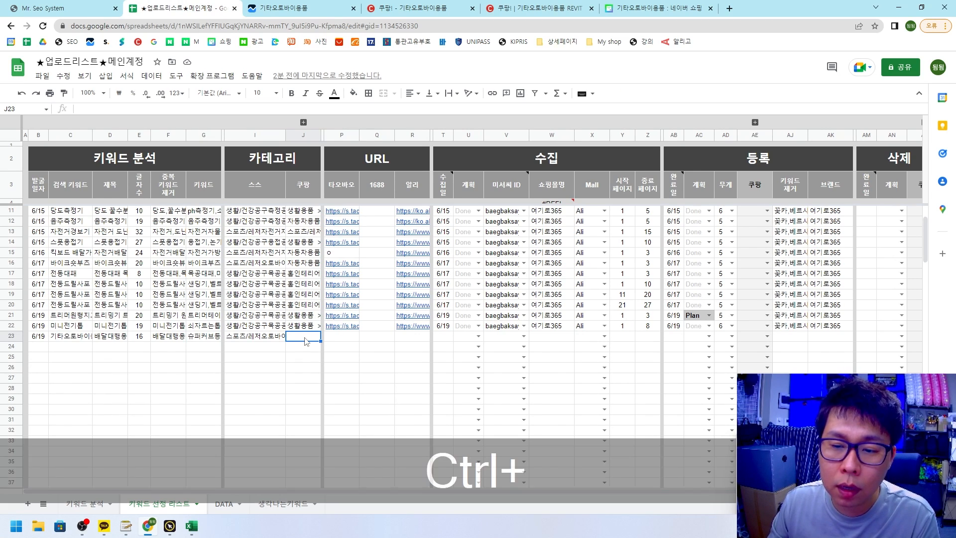
pyautogui.hotkey('ctrl', 'shift', 'v')
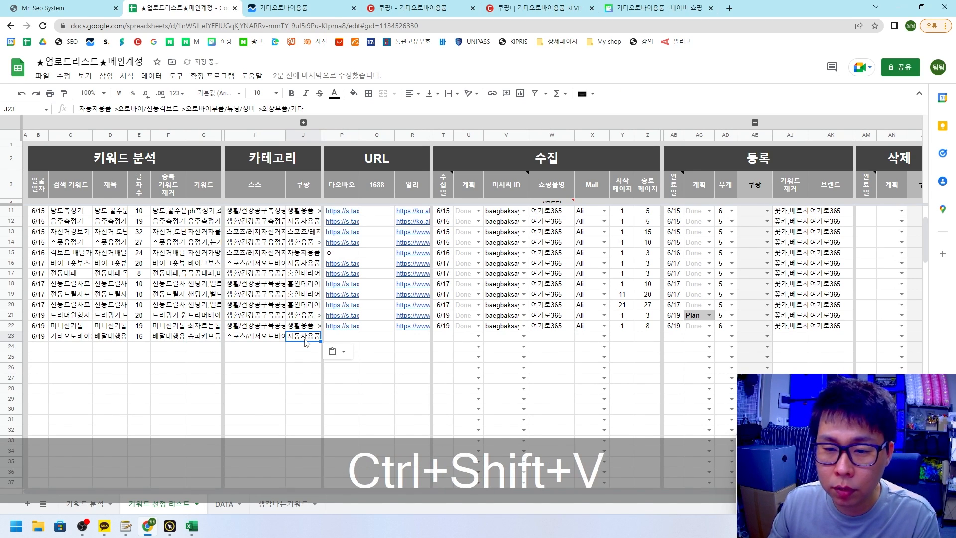
pyautogui.click(377, 388)
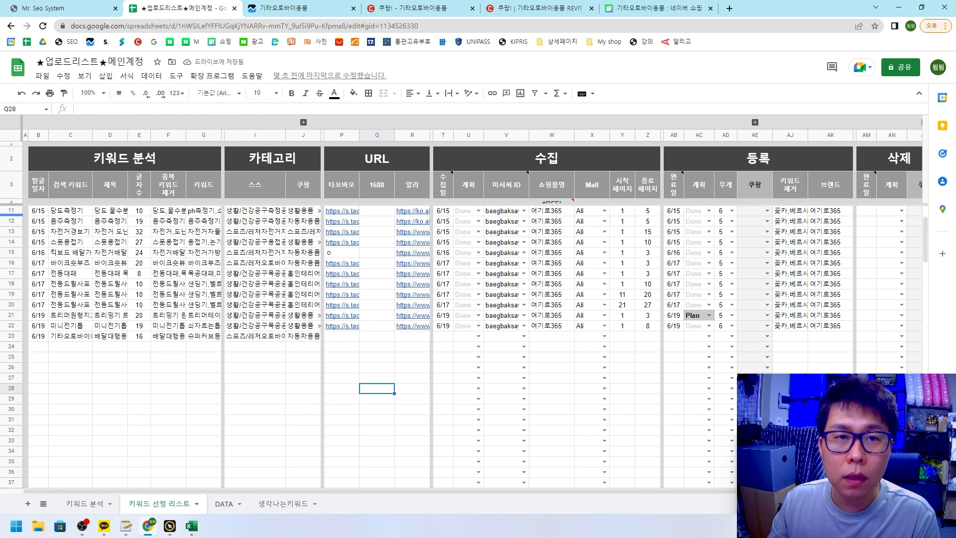
pyautogui.moveTo(176, 148); pyautogui.dragTo(149, 190)
pyautogui.moveTo(286, 155)
pyautogui.mouseDown()
pyautogui.moveTo(301, 159)
pyautogui.moveTo(319, 190)
pyautogui.mouseUp()
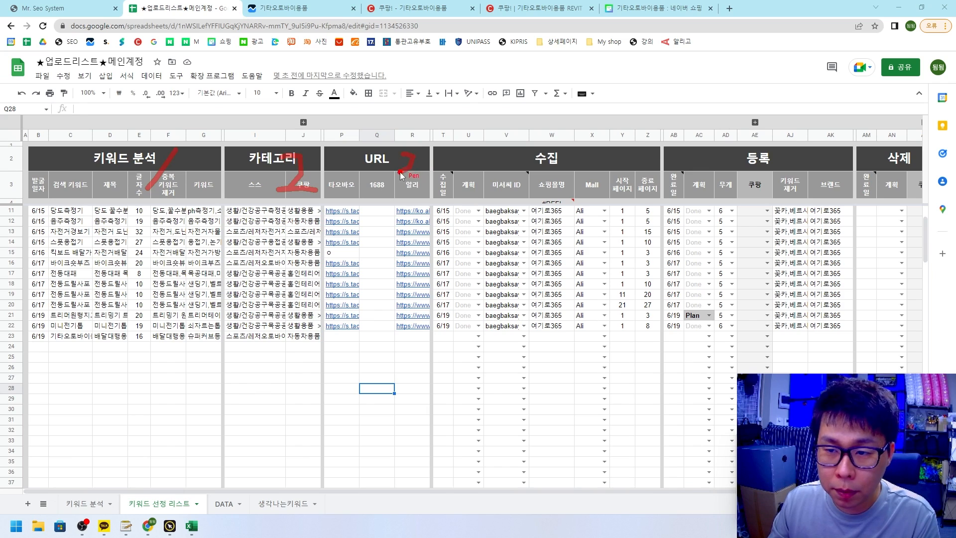
pyautogui.press('Escape')
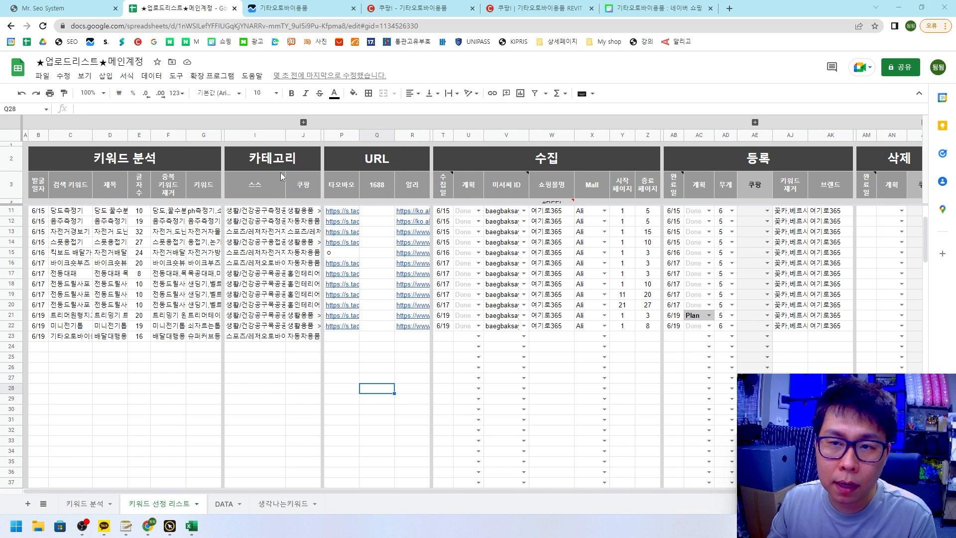
# Step: Return to itemscout's analysis of 기타오토바이용품 and open its Taobao search results
pyautogui.click(272, 8)
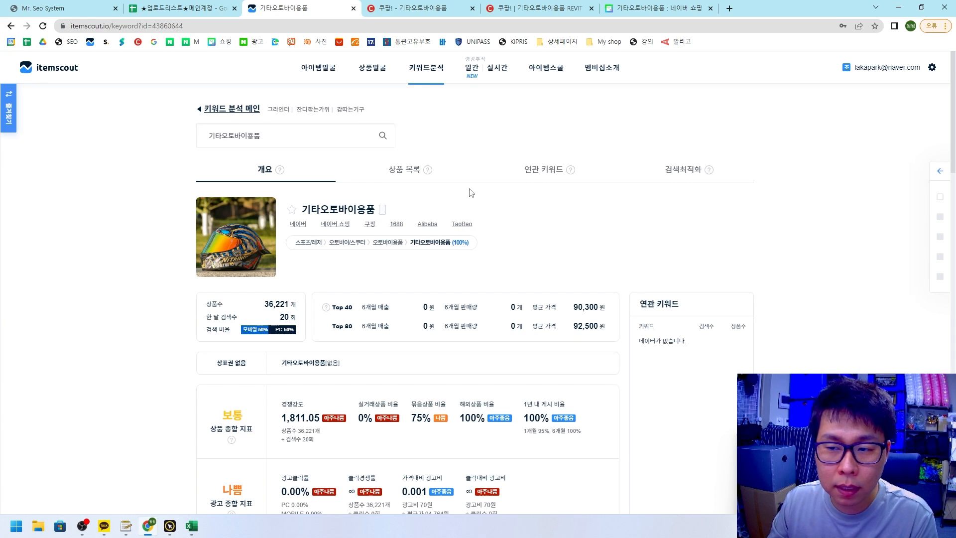
pyautogui.click(462, 225)
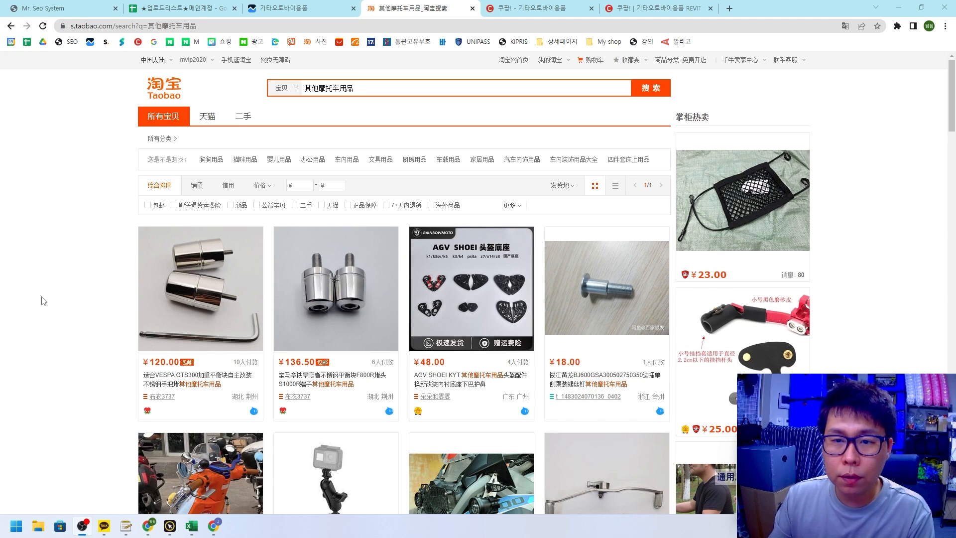
# Step: Translate the Taobao results page into Korean and sort the listings by sales
pyautogui.rightClick(64, 211)
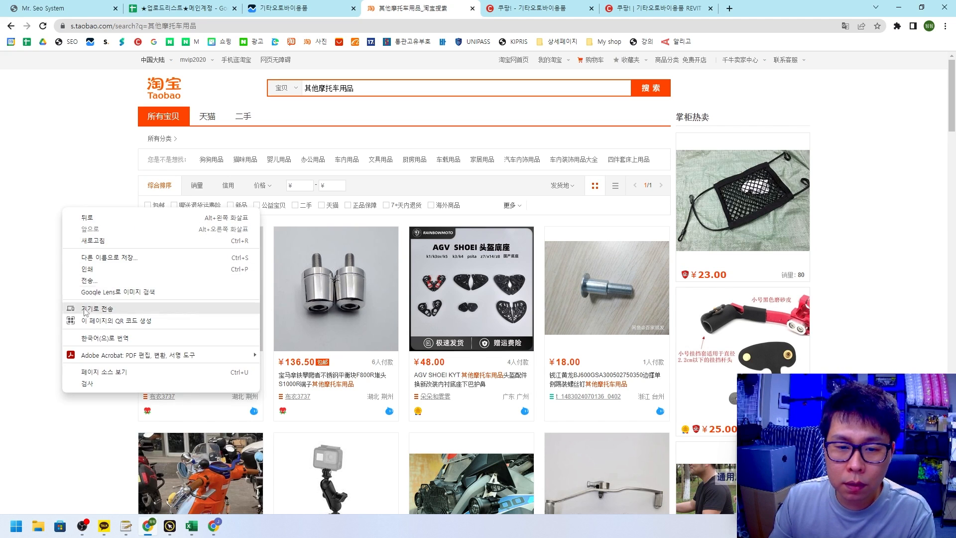
pyautogui.click(95, 339)
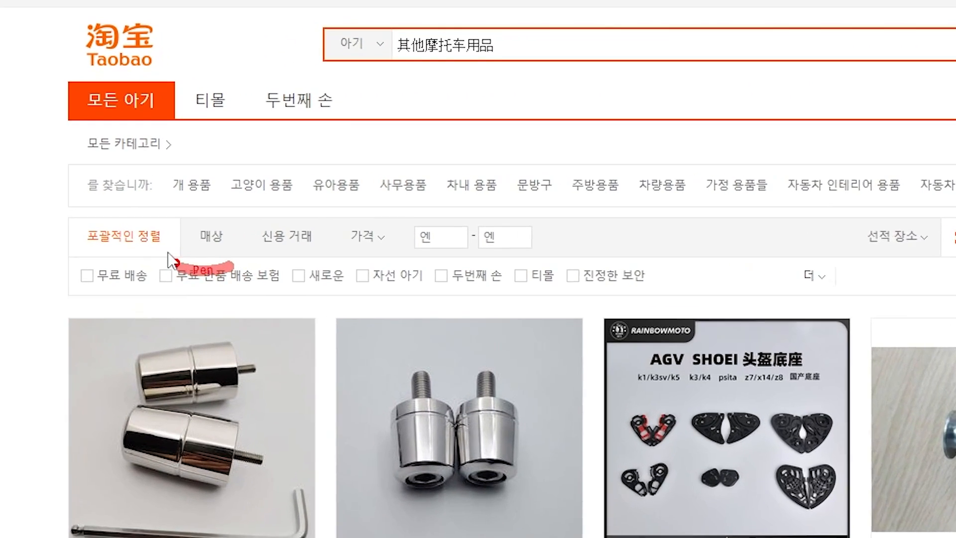
pyautogui.moveTo(196, 197)
pyautogui.mouseDown()
pyautogui.moveTo(208, 159)
pyautogui.moveTo(225, 193)
pyautogui.mouseUp()
pyautogui.press('Escape')
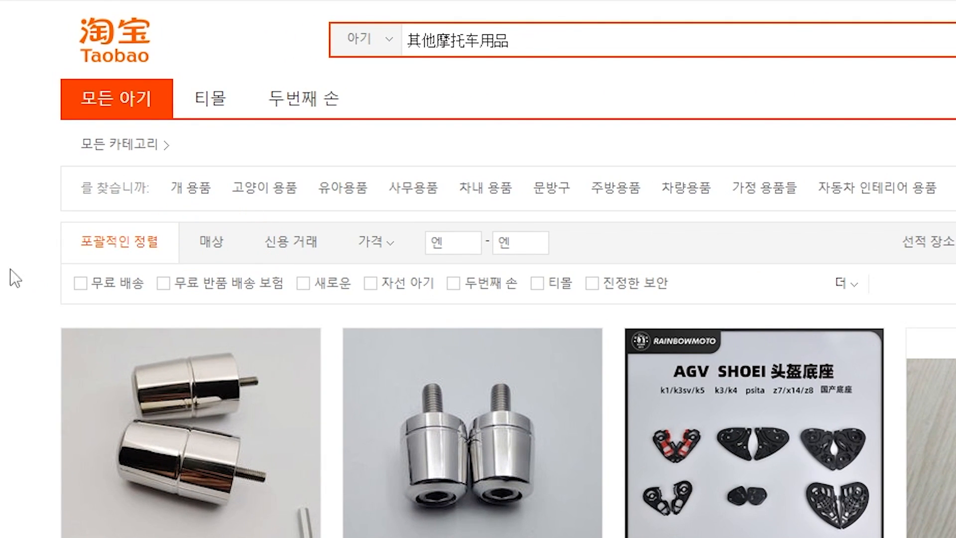
pyautogui.click(215, 256)
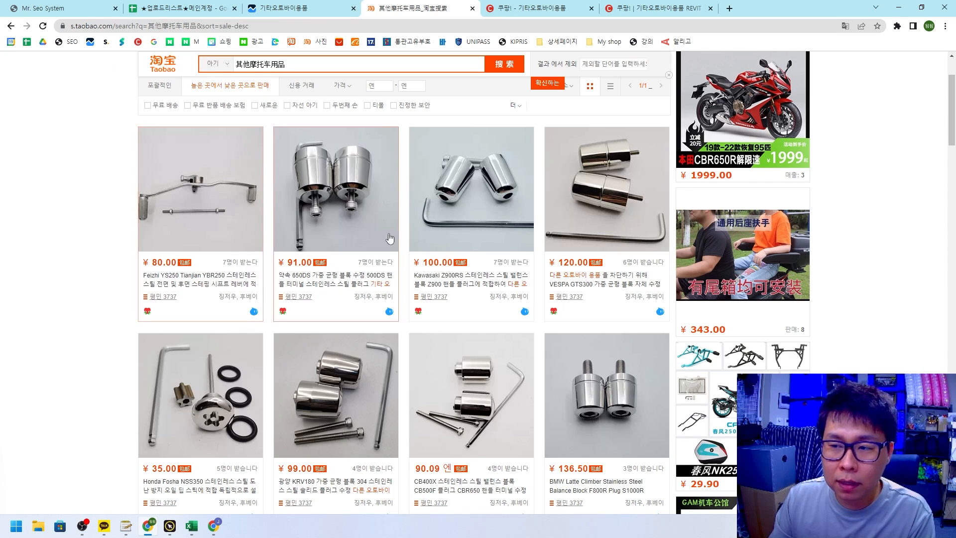
# Step: Examine the sales-sorted listings for 其他摩托车用品, checking how many buyers each product has
pyautogui.scroll(-2, 253, 292)
pyautogui.scroll(-2, 253, 291)
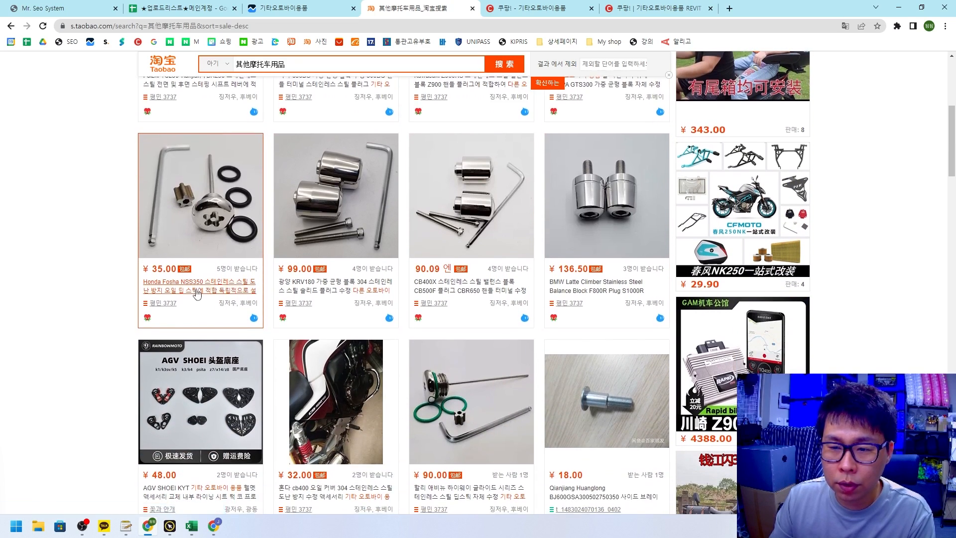
pyautogui.scroll(-10, 209, 319)
pyautogui.scroll(15, 209, 319)
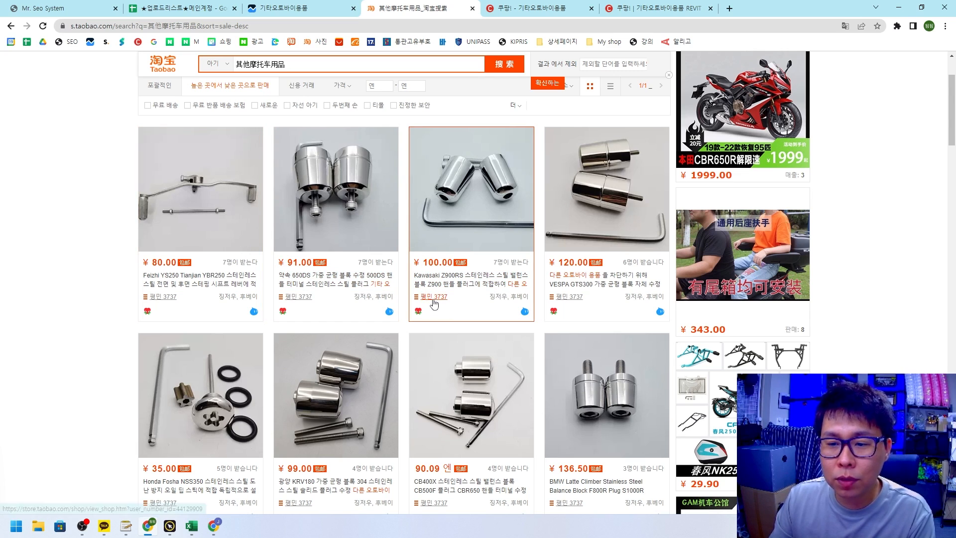
pyautogui.scroll(2, 282, 234)
pyautogui.scroll(-1, 283, 234)
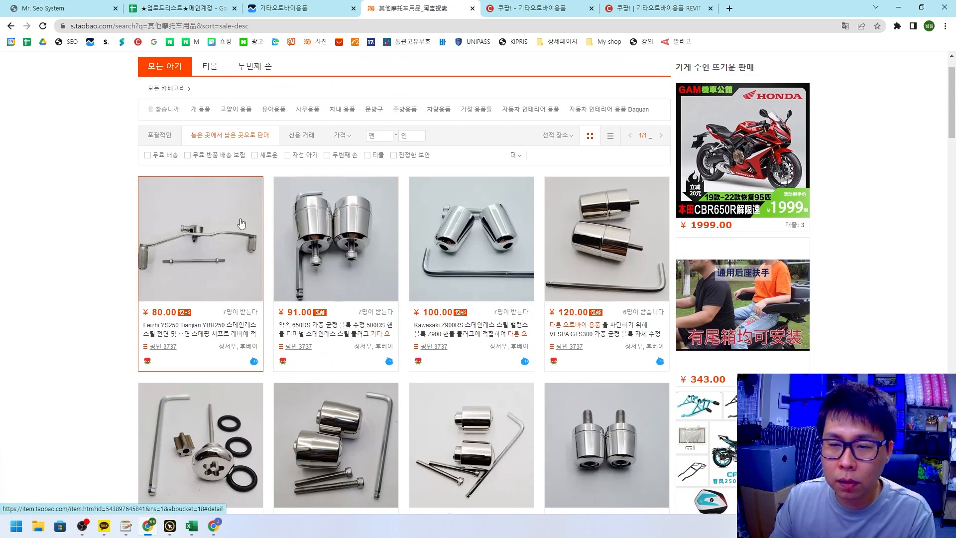
pyautogui.scroll(-10, 445, 241)
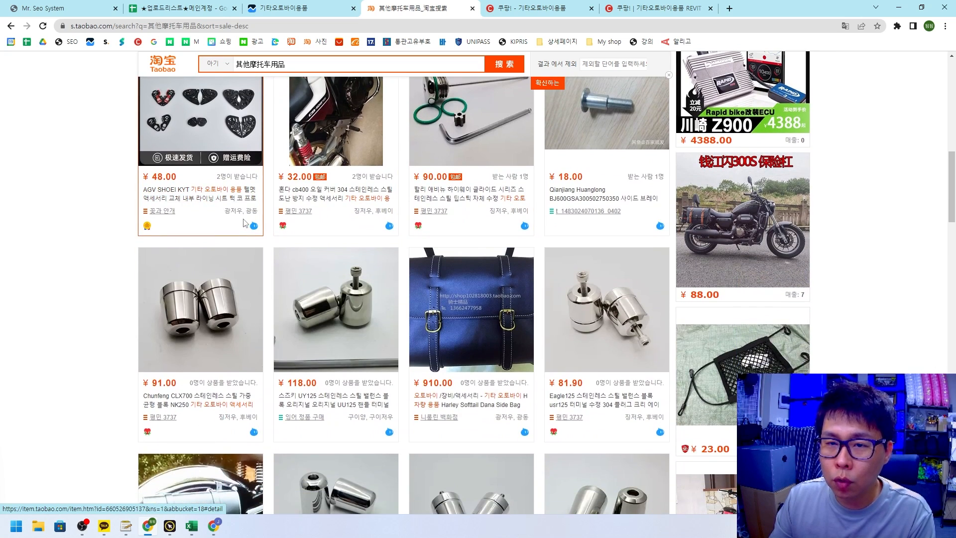
pyautogui.scroll(12, 246, 223)
pyautogui.click(417, 90)
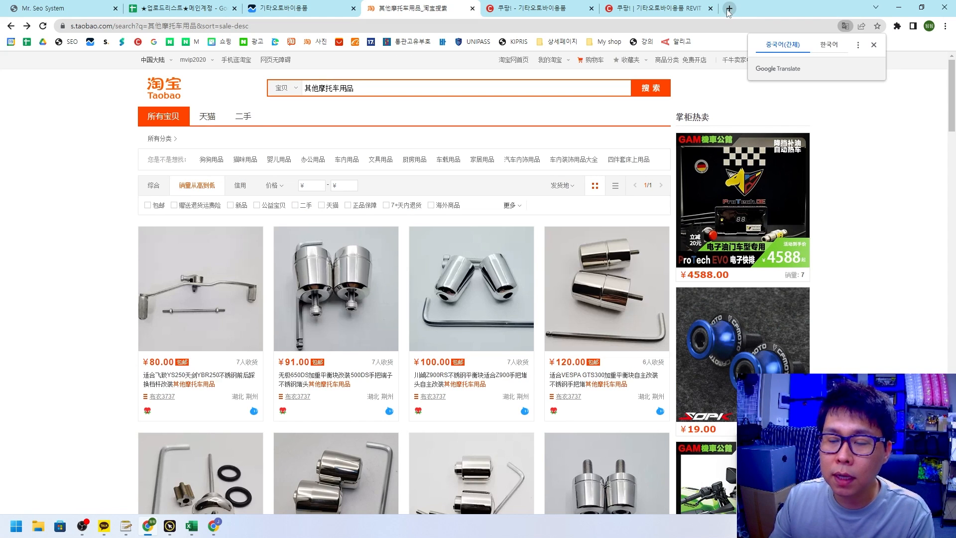
# Step: Open Papago in a new browser tab and enter 오토바이 용품 as the text to translate
pyautogui.click(729, 8)
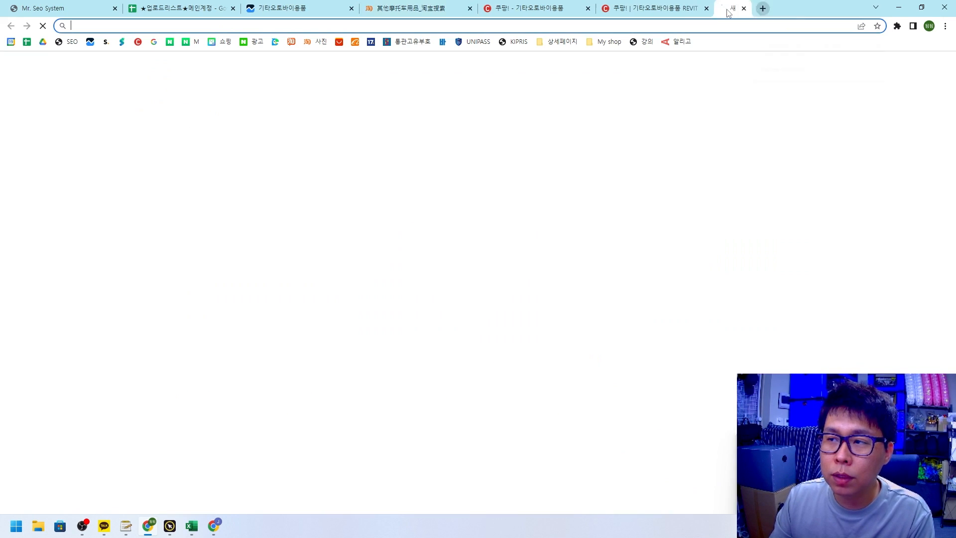
pyautogui.click(275, 42)
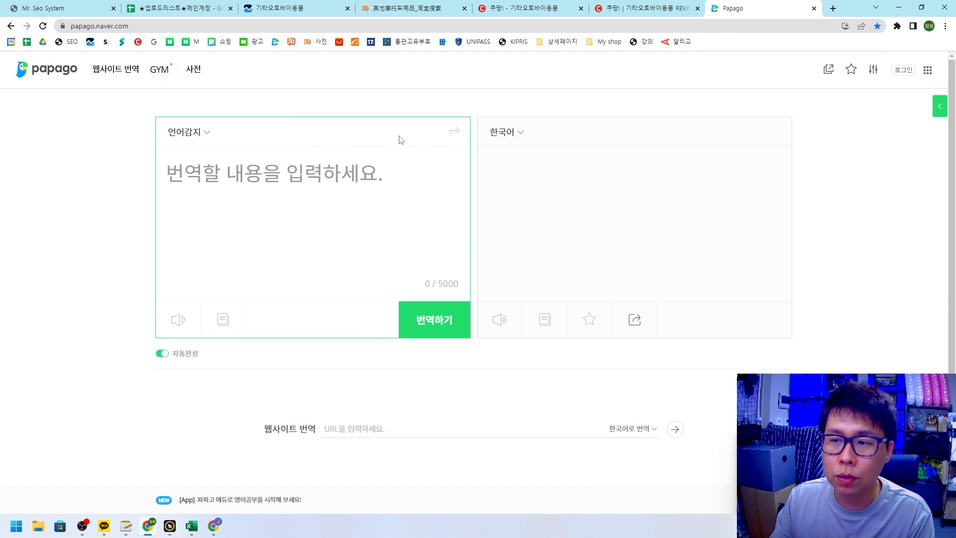
pyautogui.write('오토바이 ㅇ용품')
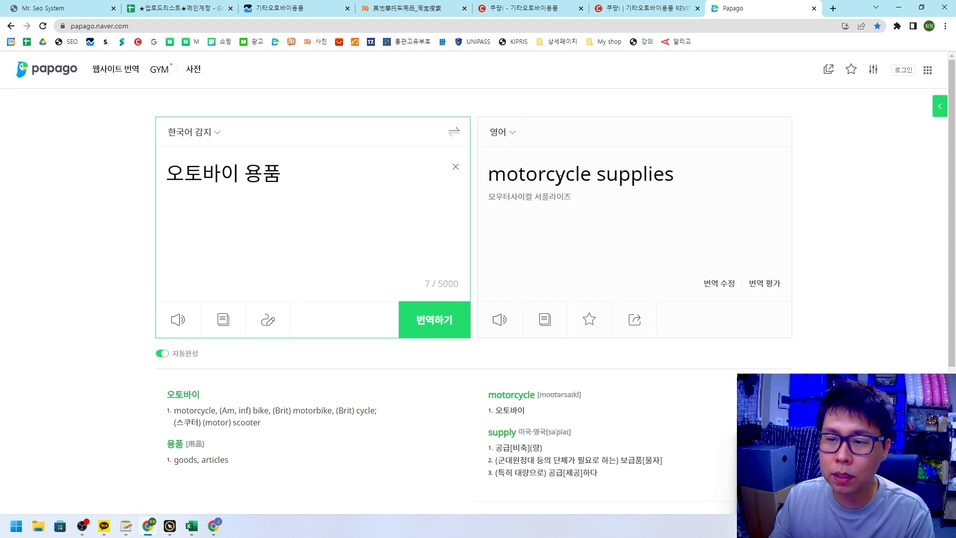
# Step: Swap the languages so "motorcycle supplies" is the source, translate it into Simplified Chinese, and copy 摩托车用品
pyautogui.click(458, 133)
pyautogui.click(508, 133)
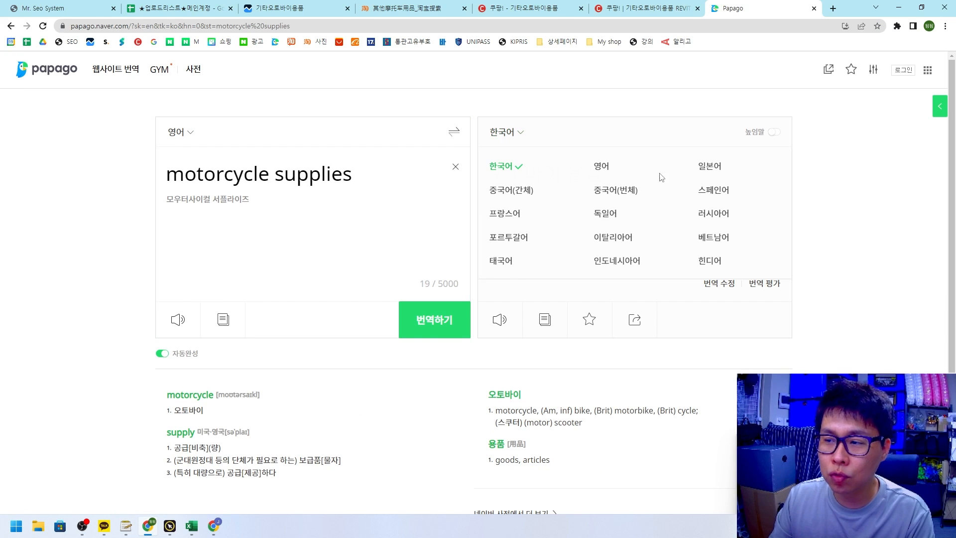
pyautogui.click(518, 191)
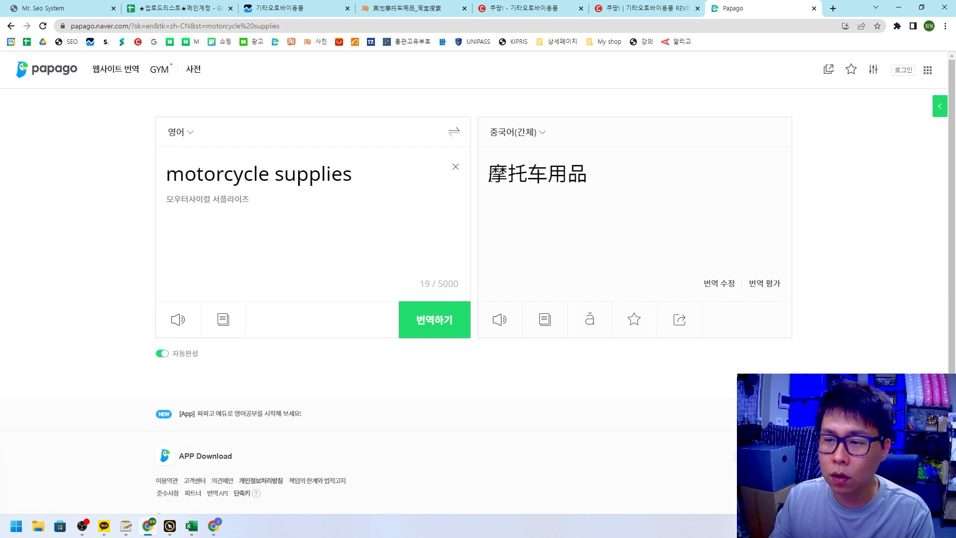
pyautogui.moveTo(524, 177); pyautogui.dragTo(581, 180)
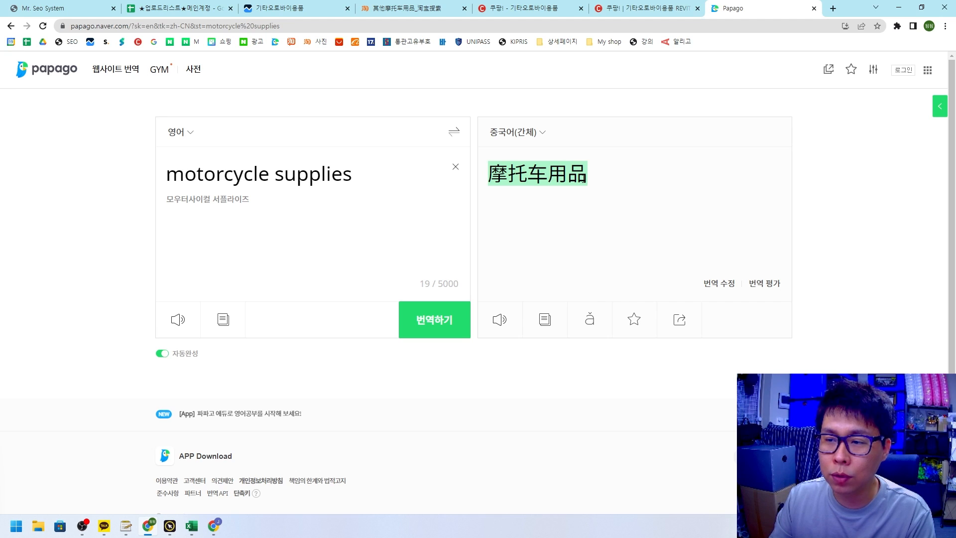
pyautogui.hotkey('ctrl', 'c')
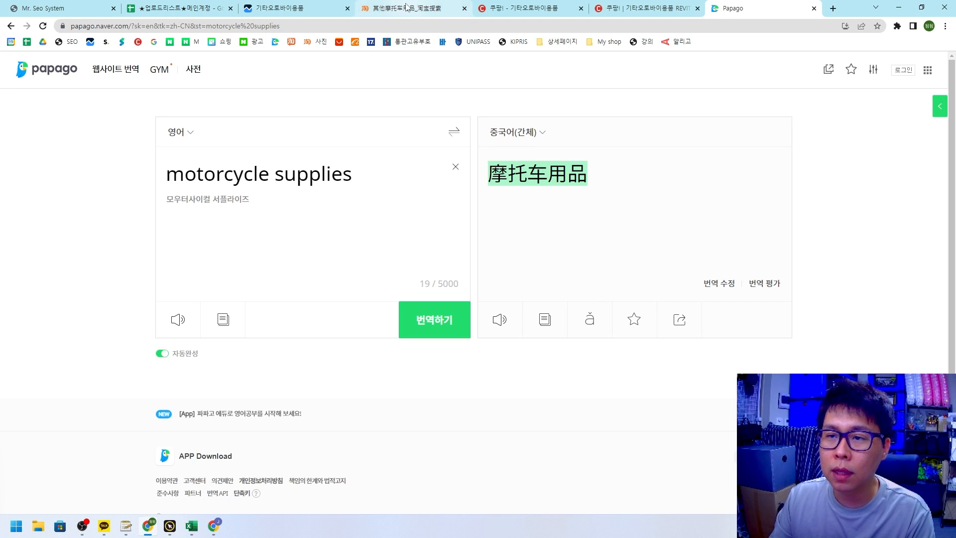
# Step: Switch to Taobao, search for 摩托车用品, and sort the results by sales from high to low
pyautogui.click(401, 9)
pyautogui.moveTo(378, 92); pyautogui.dragTo(279, 93)
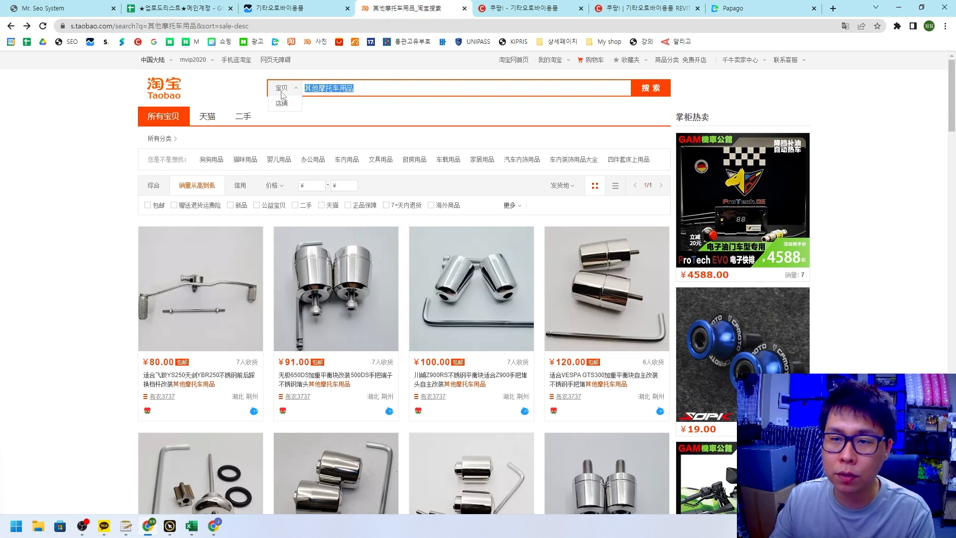
pyautogui.hotkey('ctrl', 'v')
pyautogui.press('Return')
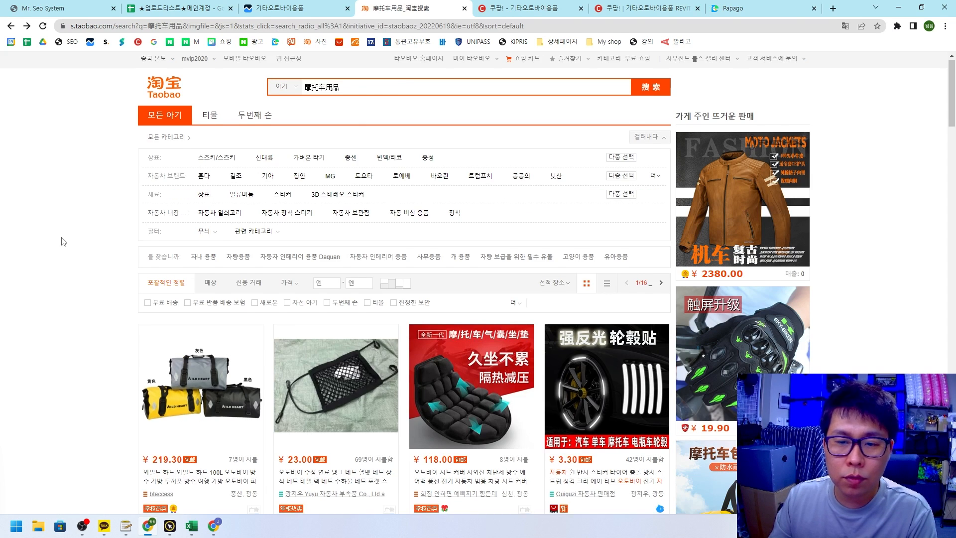
pyautogui.scroll(-1, 63, 241)
pyautogui.click(210, 236)
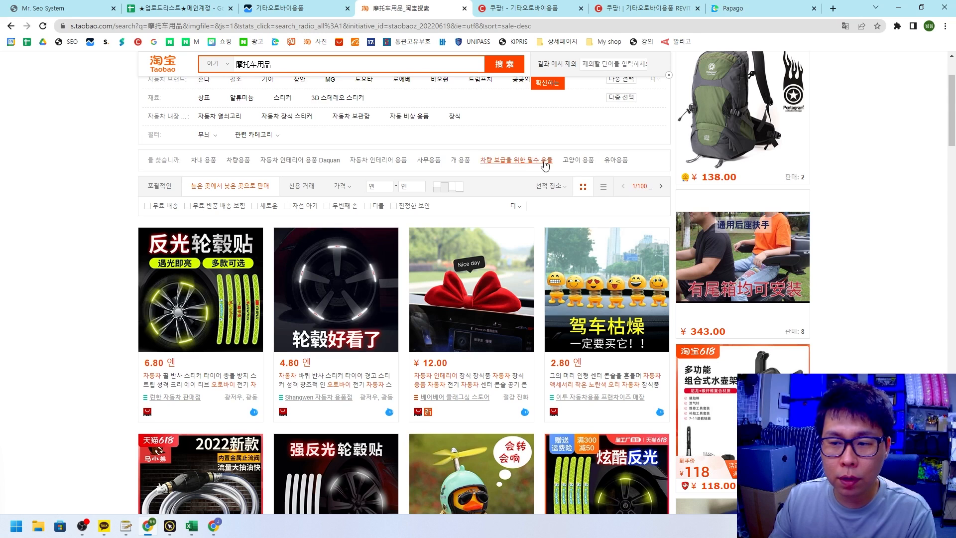
# Step: Restore the results page to Simplified Chinese and check the buyer counts down to the last listing of page 1
pyautogui.scroll(-2, 93, 223)
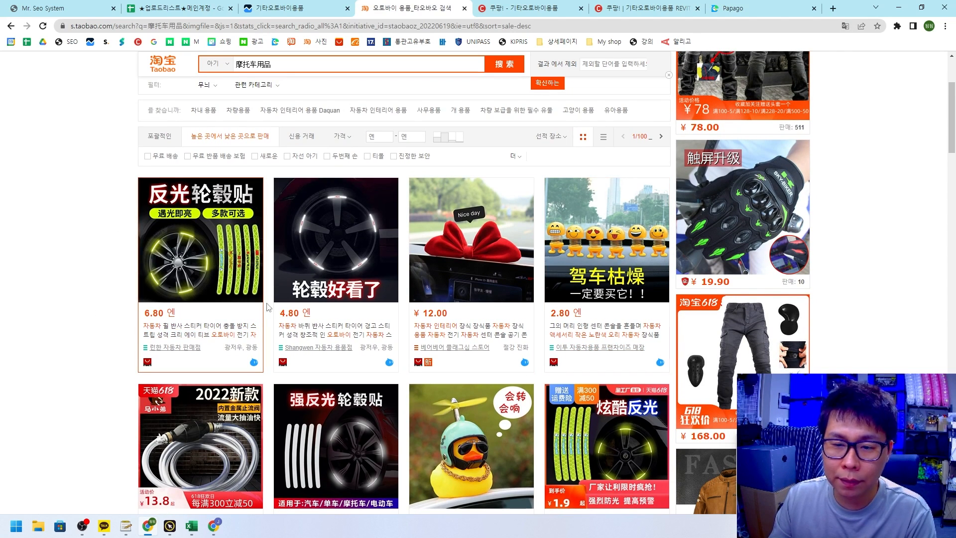
pyautogui.click(845, 26)
pyautogui.click(782, 46)
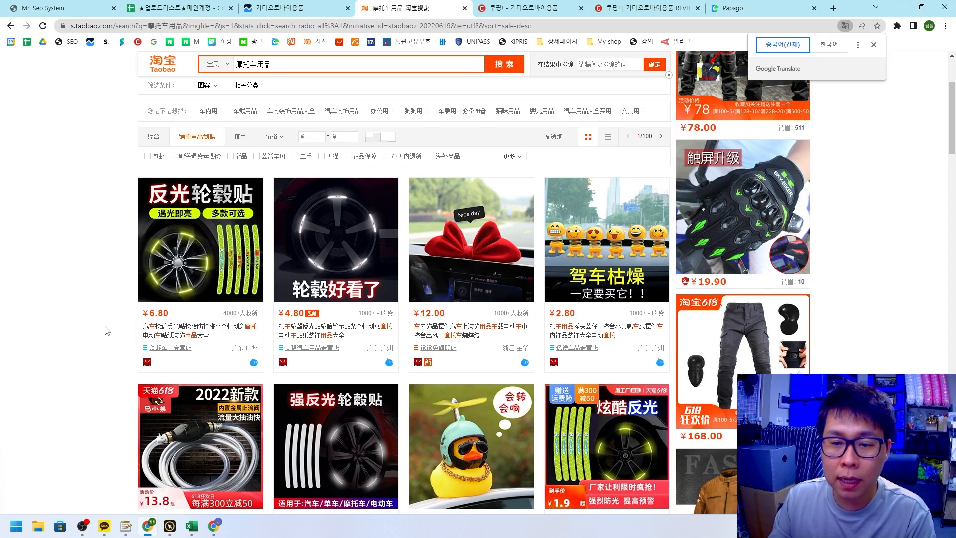
pyautogui.scroll(-20, 641, 336)
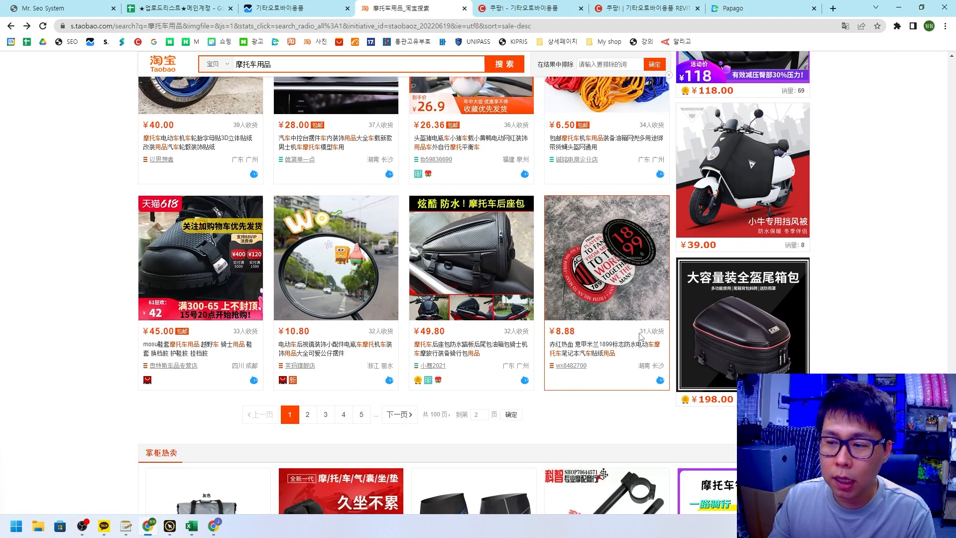
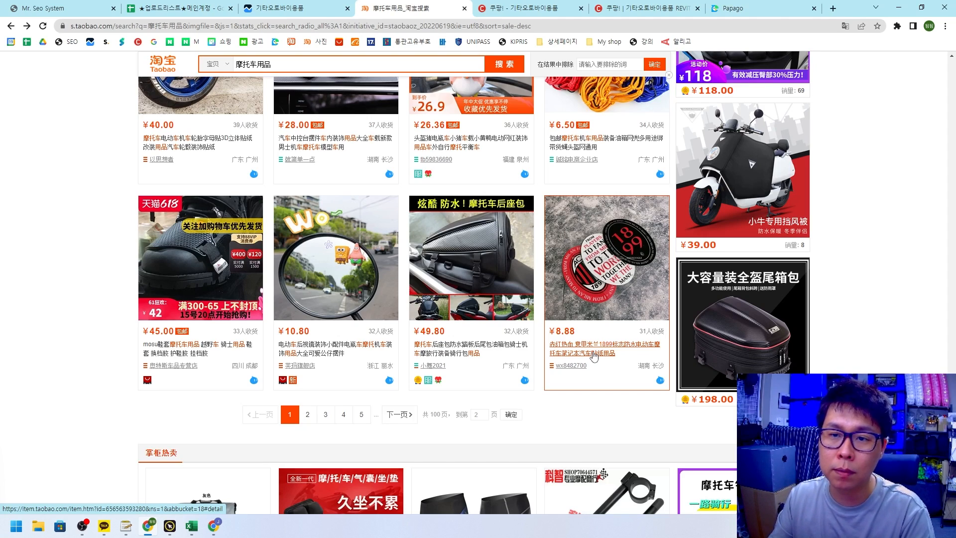
# Step: Copy the sorted Taobao results URL and paste it unformatted into the 타오바오 column of row 23 in the upload list spreadsheet
pyautogui.scroll(15, 82, 299)
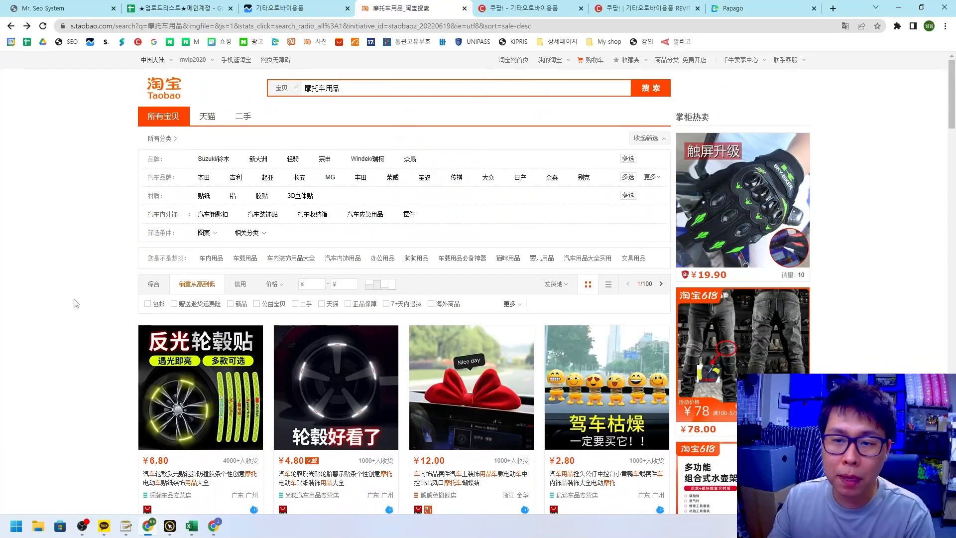
pyautogui.click(112, 26)
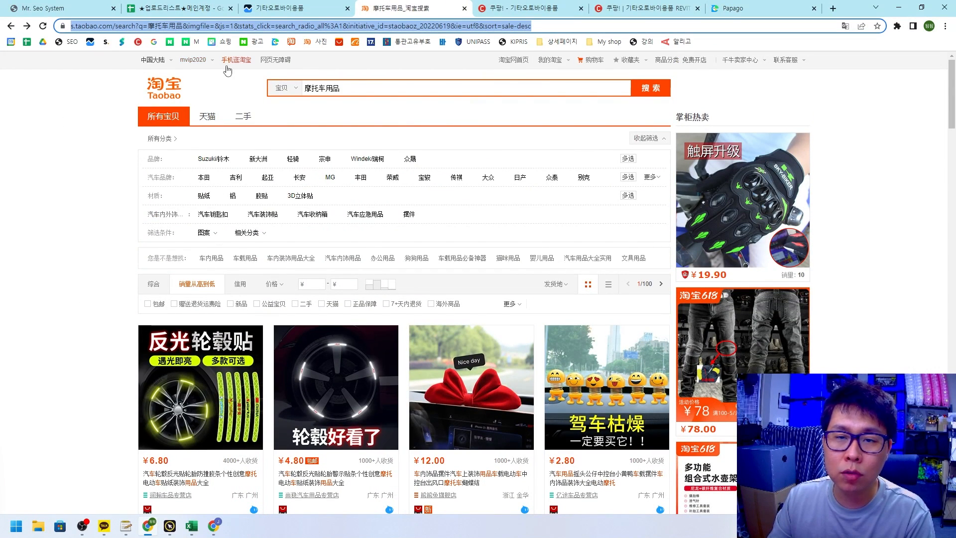
pyautogui.hotkey('ctrl', 'c')
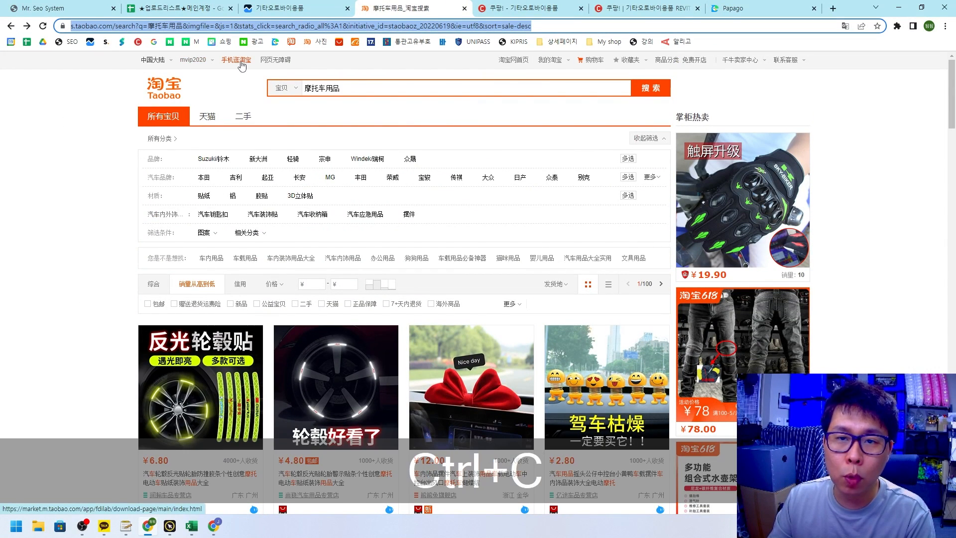
pyautogui.click(184, 9)
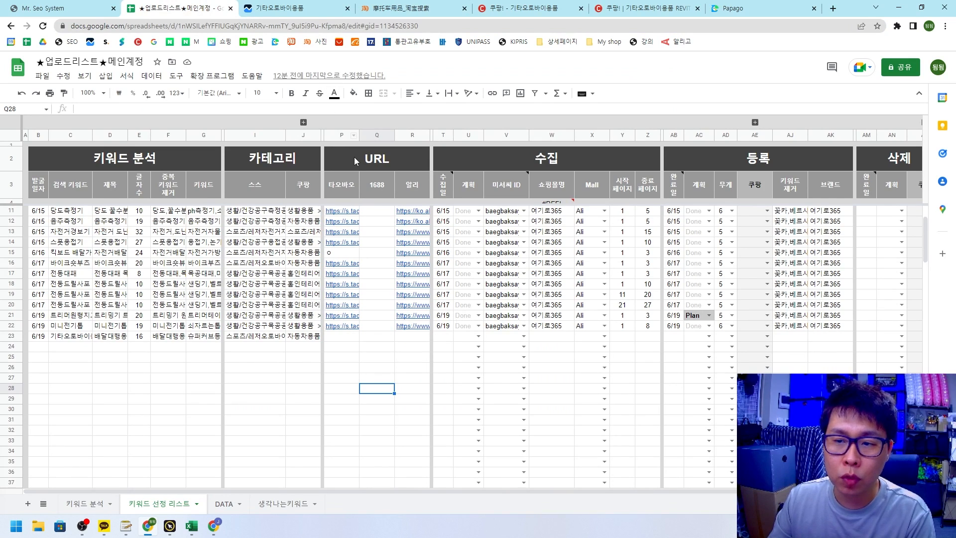
pyautogui.click(351, 337)
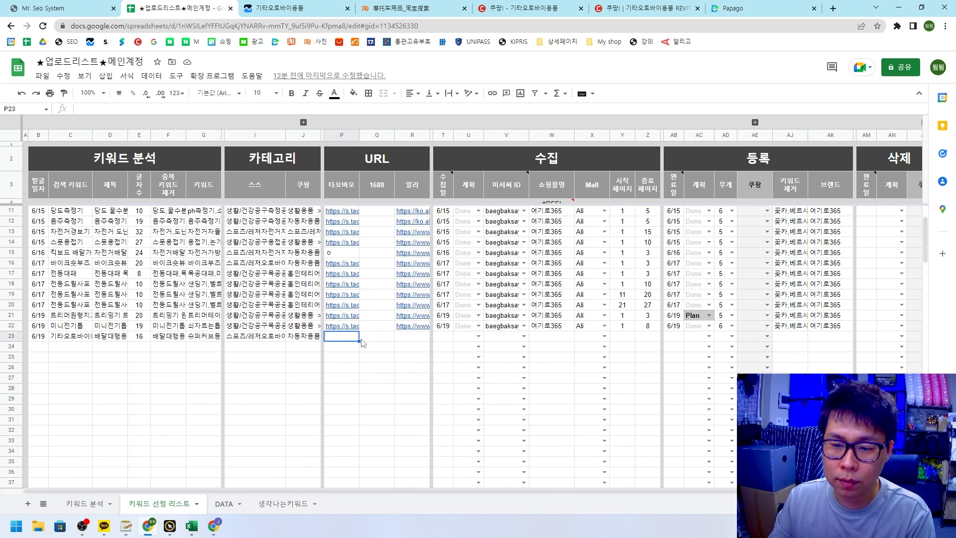
pyautogui.hotkey('ctrl', 'shift', 'v')
pyautogui.click(402, 335)
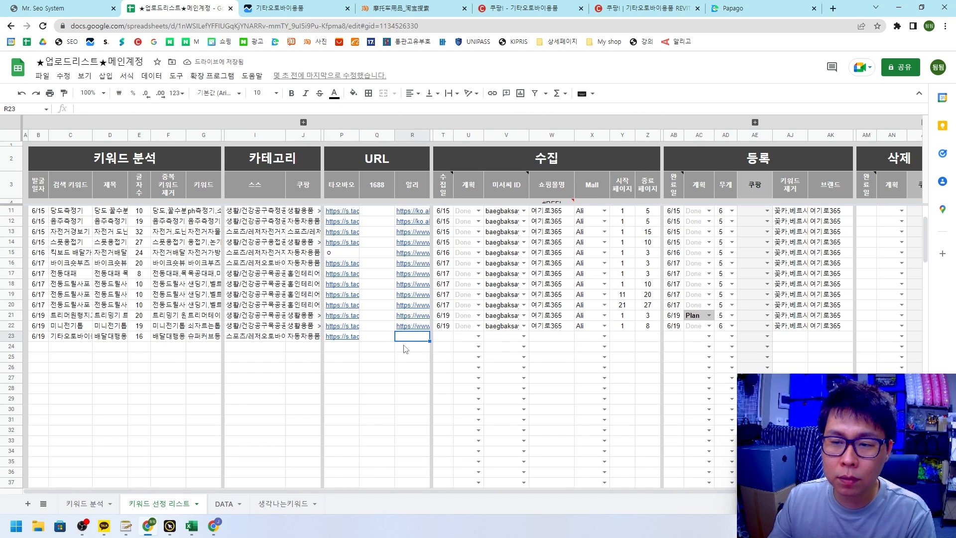
# Step: Open AliExpress, copy "motorcycle supplies" from Papago, and search AliExpress for it
pyautogui.click(285, 10)
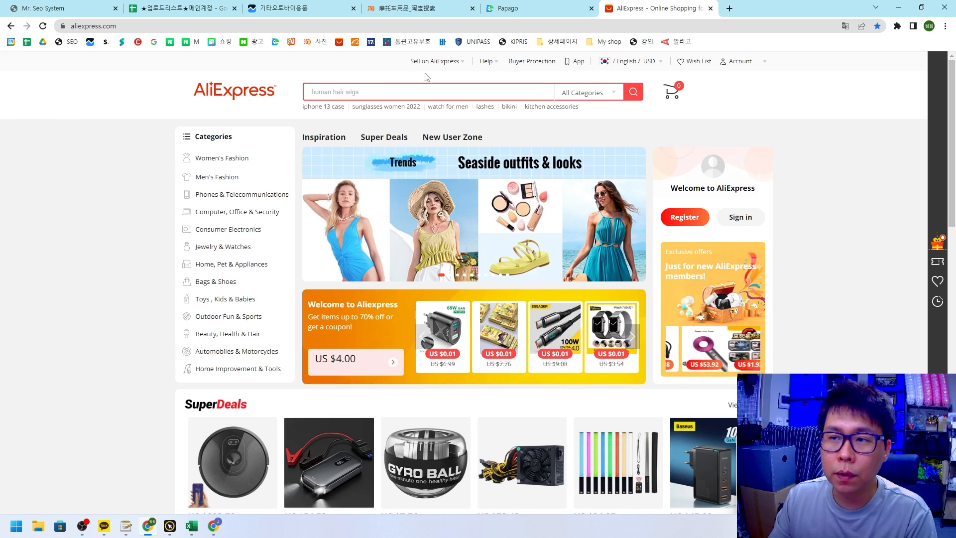
pyautogui.click(515, 12)
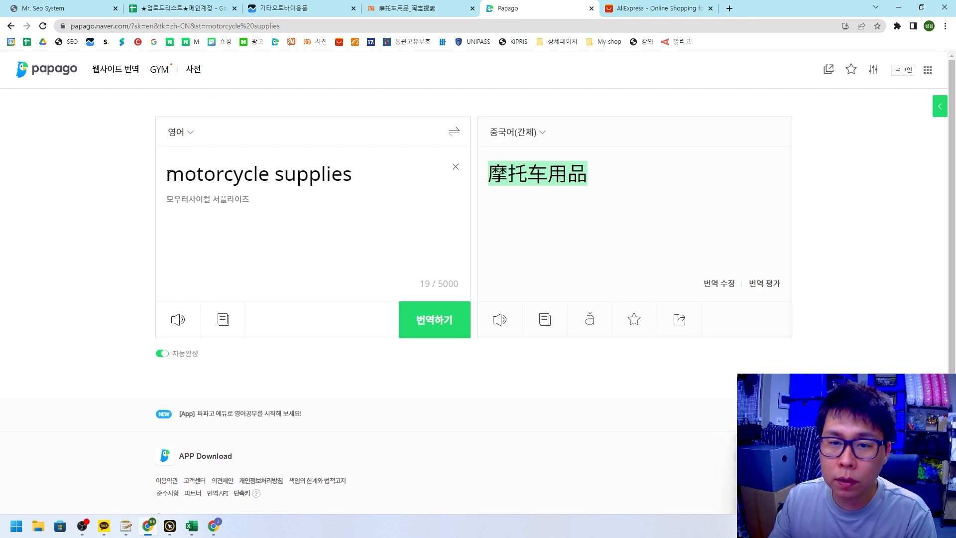
pyautogui.moveTo(168, 175); pyautogui.dragTo(354, 174)
pyautogui.hotkey('ctrl', 'c')
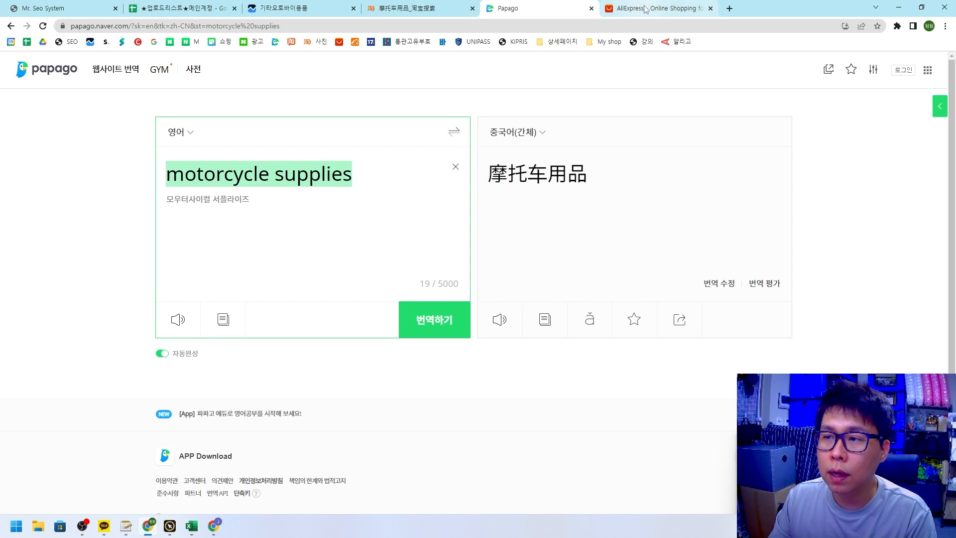
pyautogui.click(653, 8)
pyautogui.click(357, 93)
pyautogui.hotkey('ctrl', 'v')
pyautogui.press('Return')
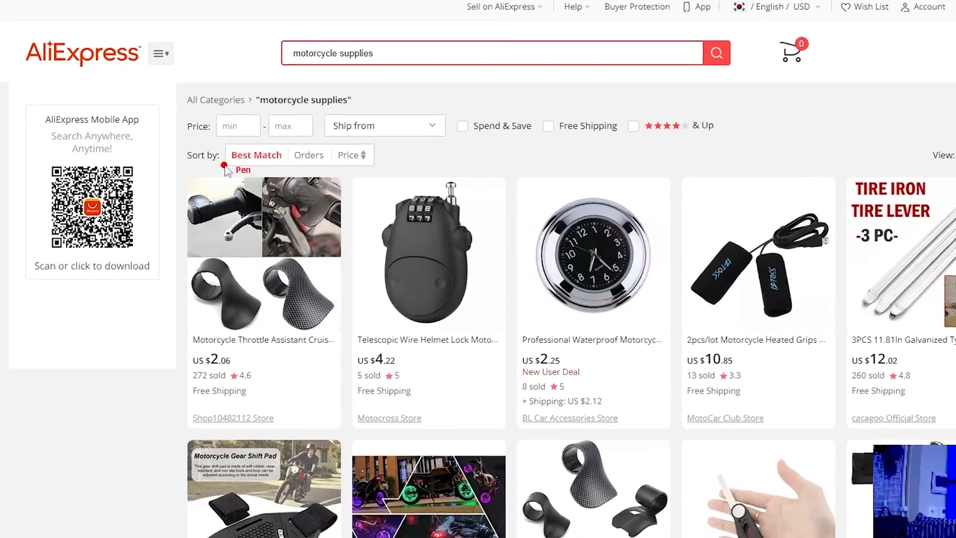
# Step: Sort the AliExpress results for "motorcycle supplies" by Orders
pyautogui.moveTo(280, 175); pyautogui.dragTo(303, 174)
pyautogui.moveTo(224, 157)
pyautogui.mouseDown()
pyautogui.moveTo(288, 155)
pyautogui.moveTo(251, 142)
pyautogui.moveTo(313, 143)
pyautogui.mouseUp()
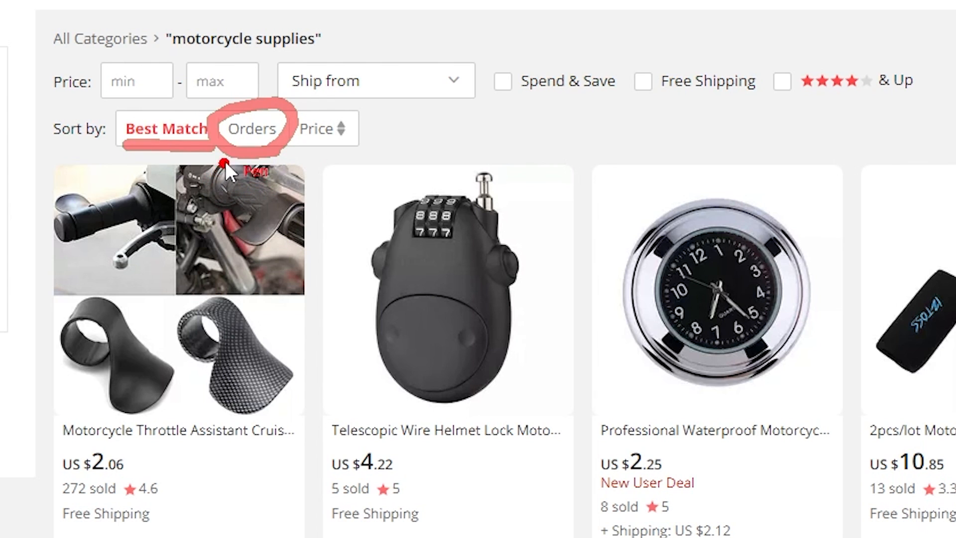
pyautogui.press('Escape')
pyautogui.click(252, 130)
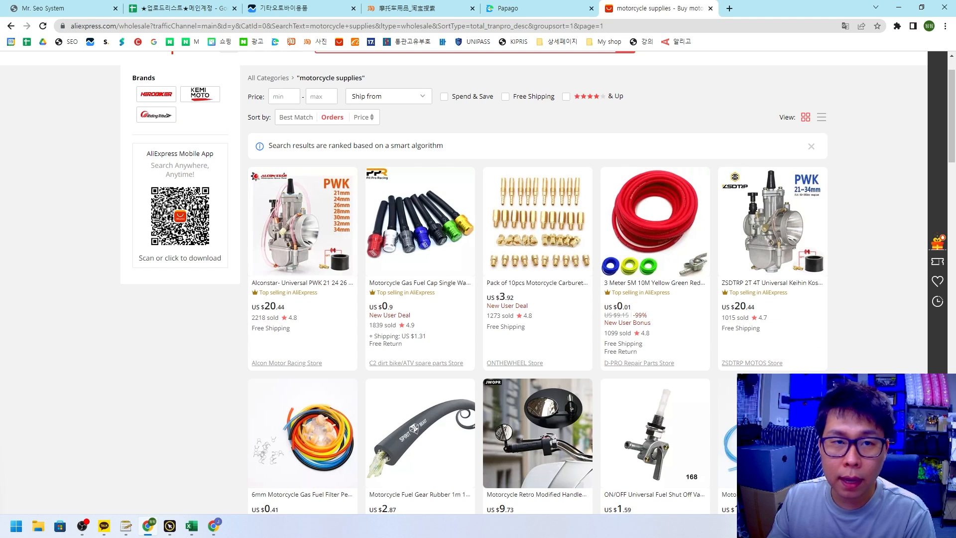
# Step: Check the sold counts of the Orders-sorted AliExpress listings from page 1 through the last listings of page 18
pyautogui.moveTo(247, 324); pyautogui.dragTo(275, 323)
pyautogui.moveTo(369, 331); pyautogui.dragTo(403, 329)
pyautogui.moveTo(487, 322); pyautogui.dragTo(511, 322)
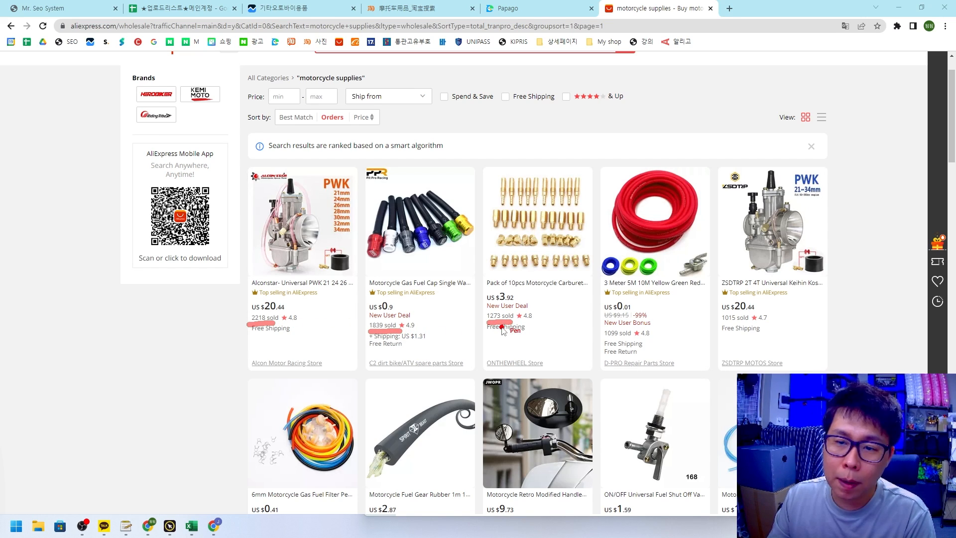
pyautogui.press('Escape')
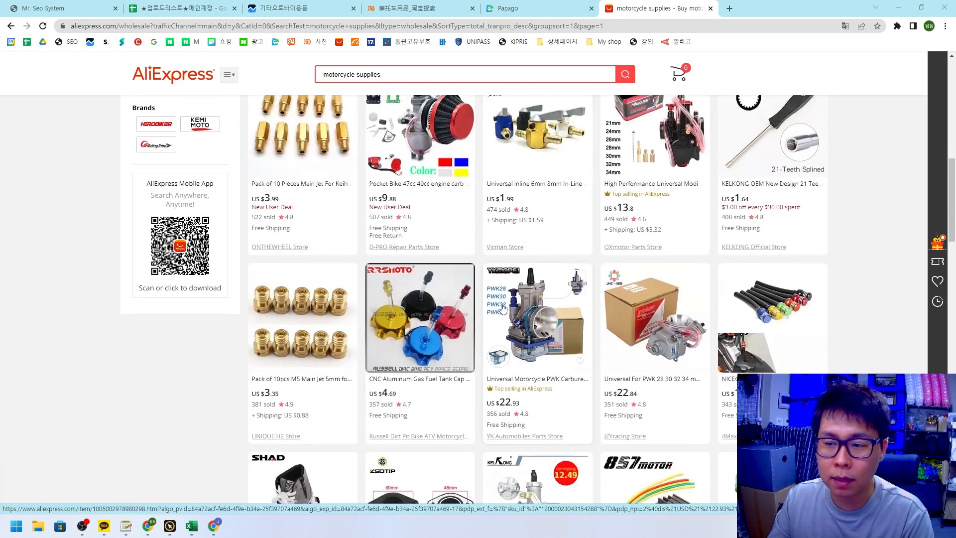
pyautogui.scroll(-5, 366, 445)
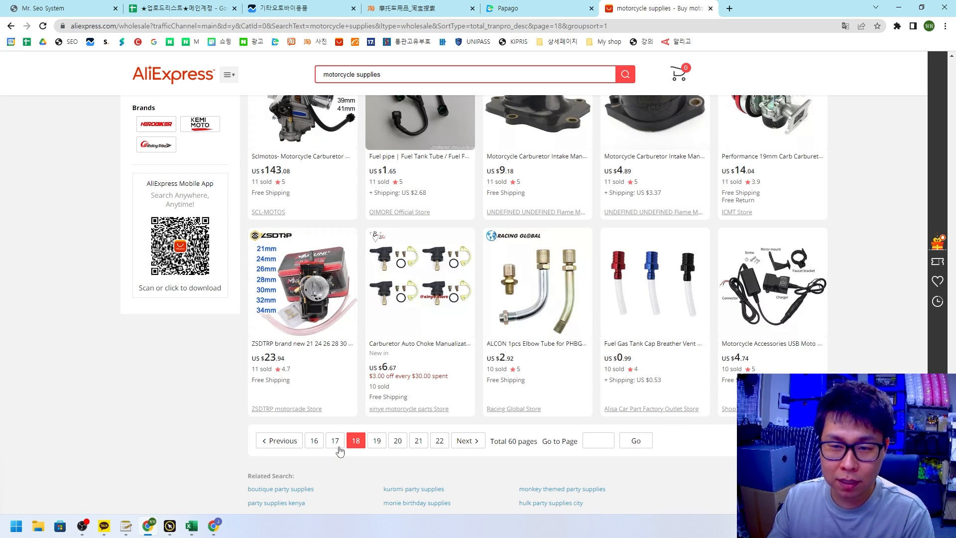
pyautogui.scroll(1, 429, 401)
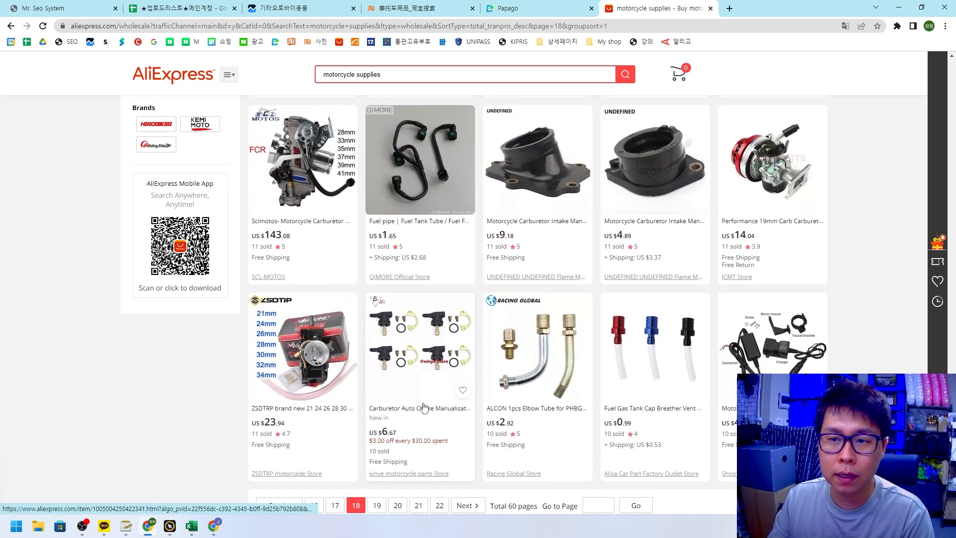
pyautogui.scroll(-2, 421, 384)
pyautogui.moveTo(648, 407)
pyautogui.mouseDown()
pyautogui.moveTo(583, 418)
pyautogui.moveTo(680, 398)
pyautogui.moveTo(605, 423)
pyautogui.mouseUp()
# Step: Return to page 1 of the AliExpress results and paste its URL unformatted into the 알리 column of row 23 in the upload list
pyautogui.click(597, 393)
pyautogui.write('1')
pyautogui.click(636, 392)
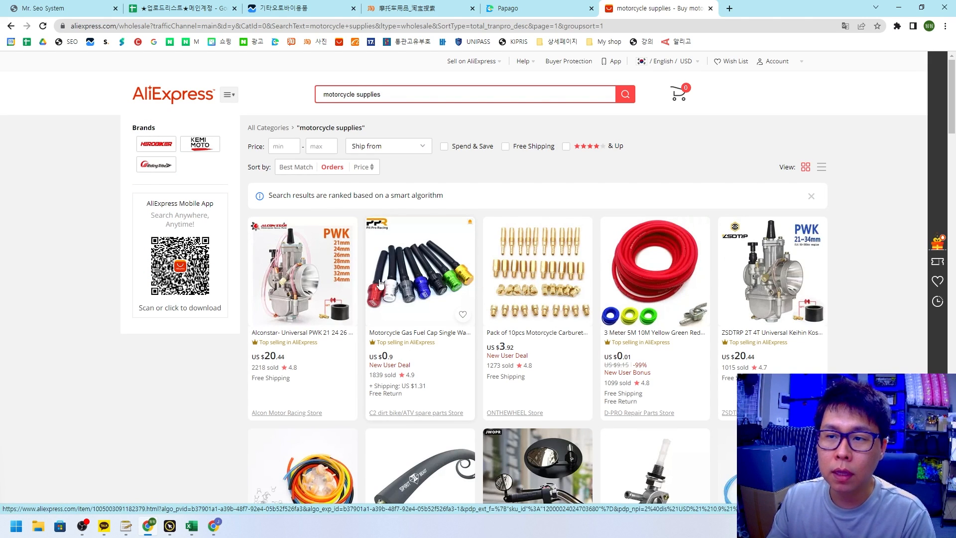
pyautogui.click(272, 25)
pyautogui.hotkey('ctrl', 'c')
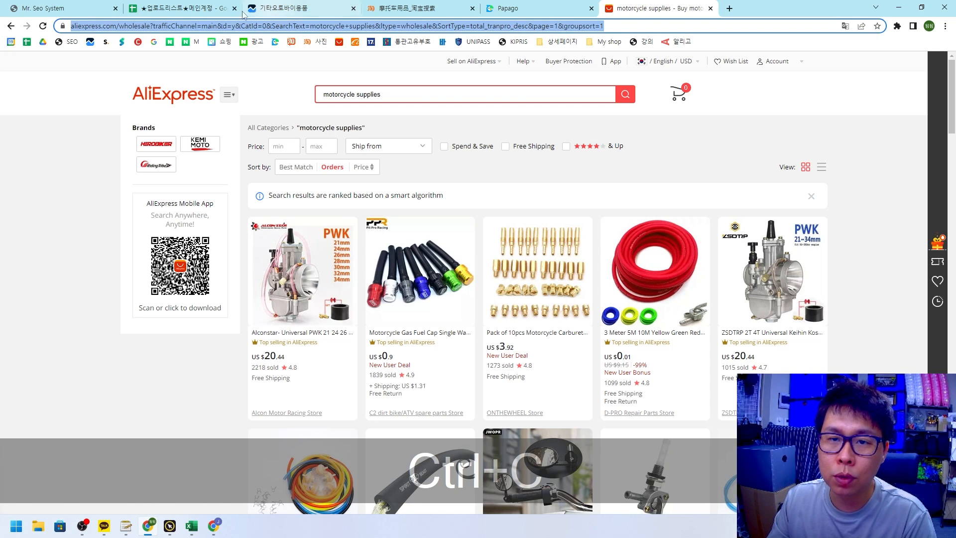
pyautogui.click(166, 11)
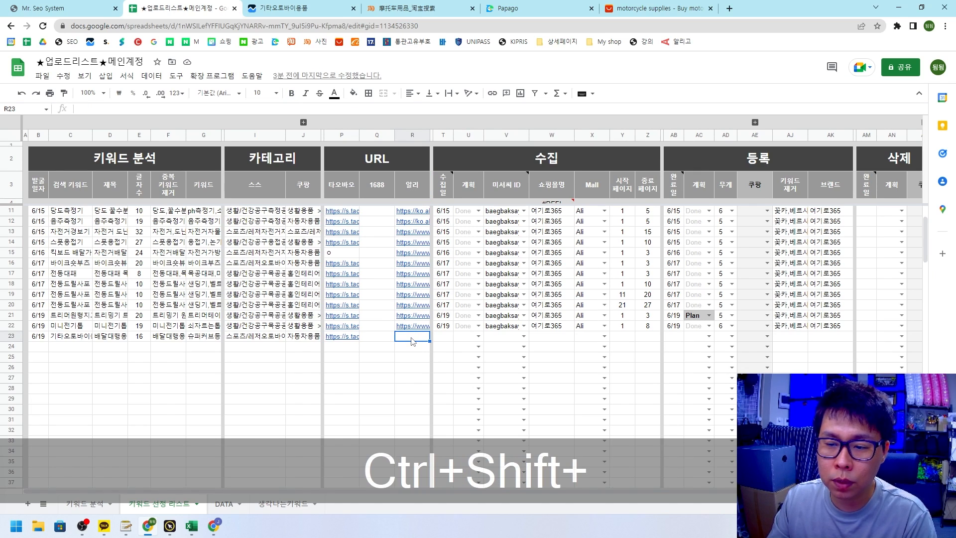
pyautogui.hotkey('ctrl', 'shift', 'v')
pyautogui.press('Down')
pyautogui.press('Down')
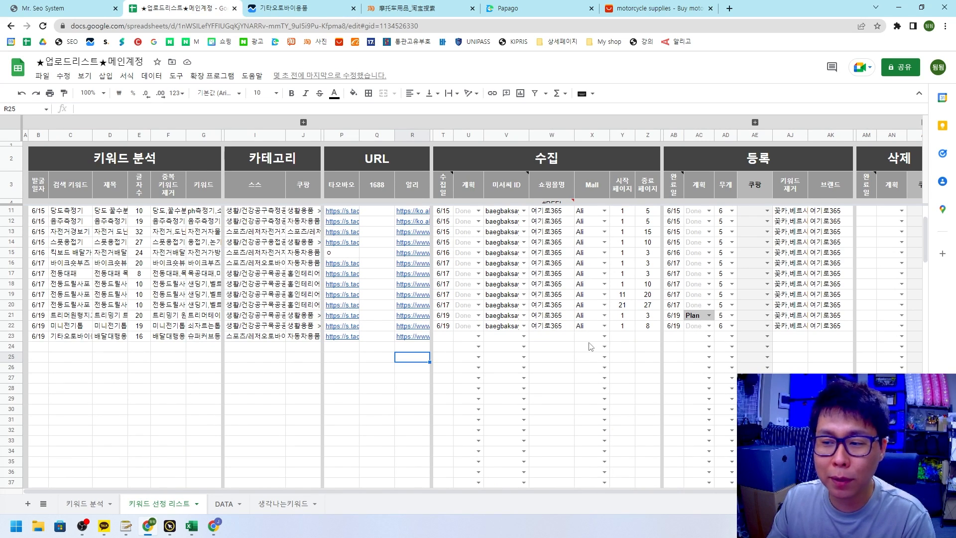
# Step: Set row 23's collection start page to 1 and end page to 18
pyautogui.moveTo(444, 336); pyautogui.dragTo(648, 337)
pyautogui.moveTo(622, 187); pyautogui.dragTo(650, 187)
pyautogui.click(622, 336)
pyautogui.write('1')
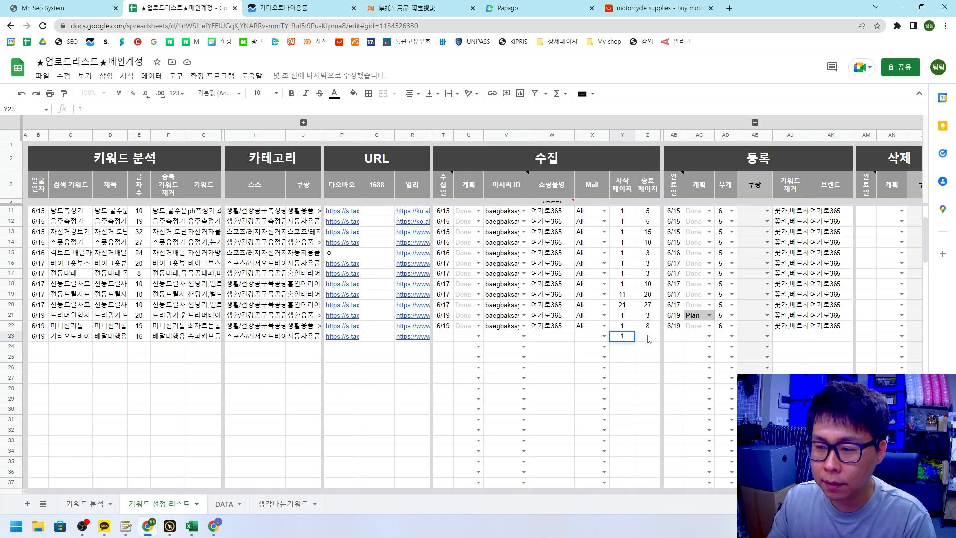
pyautogui.click(648, 336)
pyautogui.write('18')
pyautogui.press('Return')
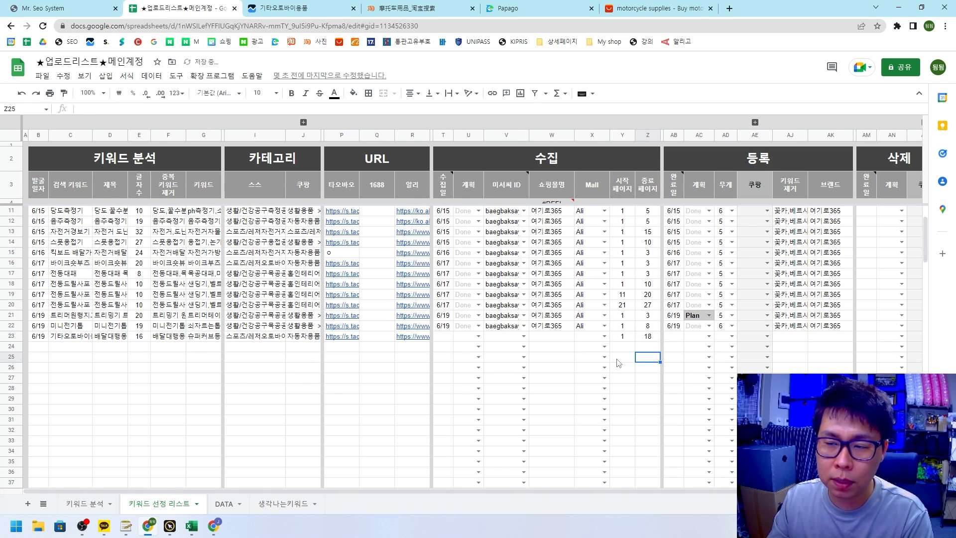
pyautogui.click(377, 389)
pyautogui.moveTo(193, 148); pyautogui.dragTo(137, 179)
pyautogui.moveTo(269, 159)
pyautogui.mouseDown()
pyautogui.moveTo(291, 160)
pyautogui.moveTo(314, 183)
pyautogui.mouseUp()
pyautogui.moveTo(376, 145)
pyautogui.mouseDown()
pyautogui.moveTo(397, 175)
pyautogui.moveTo(370, 183)
pyautogui.mouseUp()
pyautogui.moveTo(590, 141)
pyautogui.mouseDown()
pyautogui.moveTo(533, 170)
pyautogui.moveTo(603, 166)
pyautogui.mouseUp()
pyautogui.press('Escape')
# Step: Enter 6/19 as row 23's collection date and set its collection 계획 to Plan
pyautogui.click(444, 338)
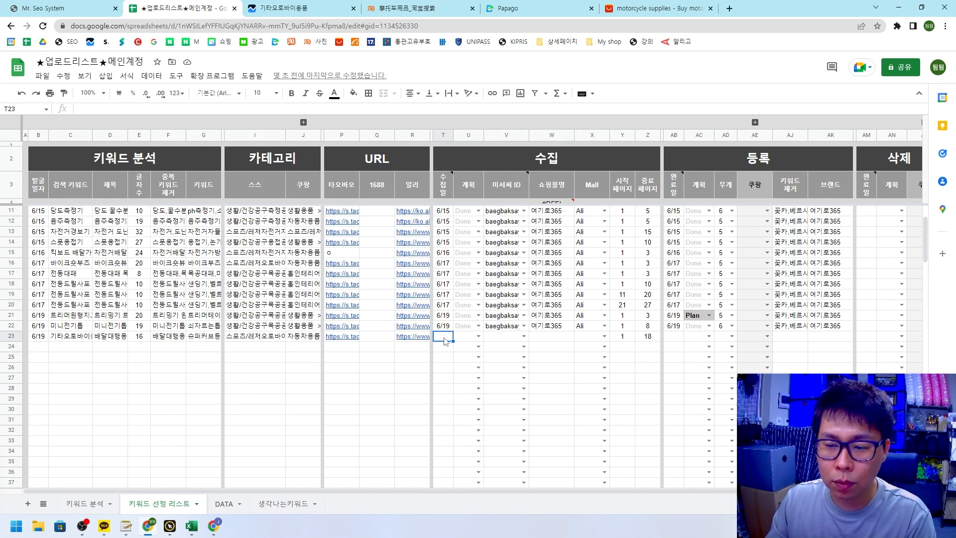
pyautogui.write('6/19')
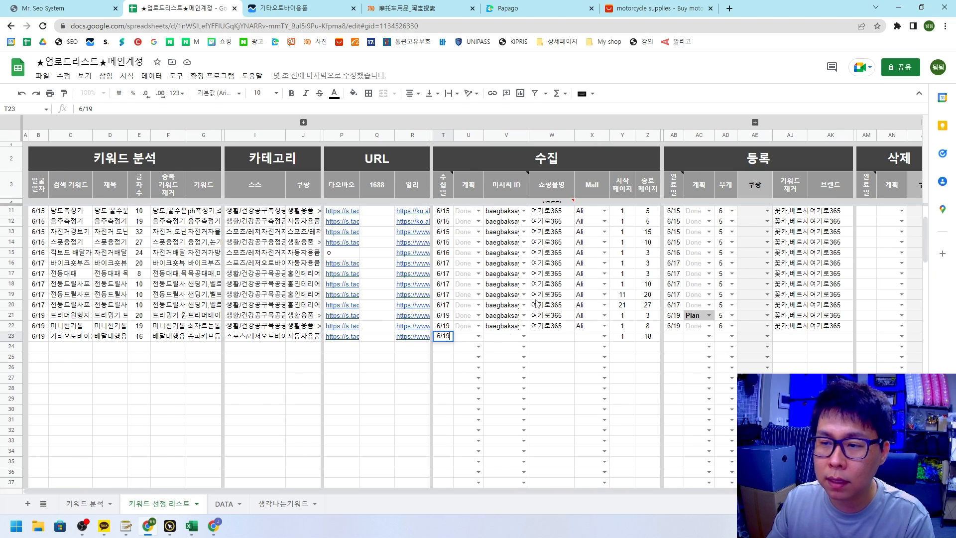
pyautogui.click(464, 337)
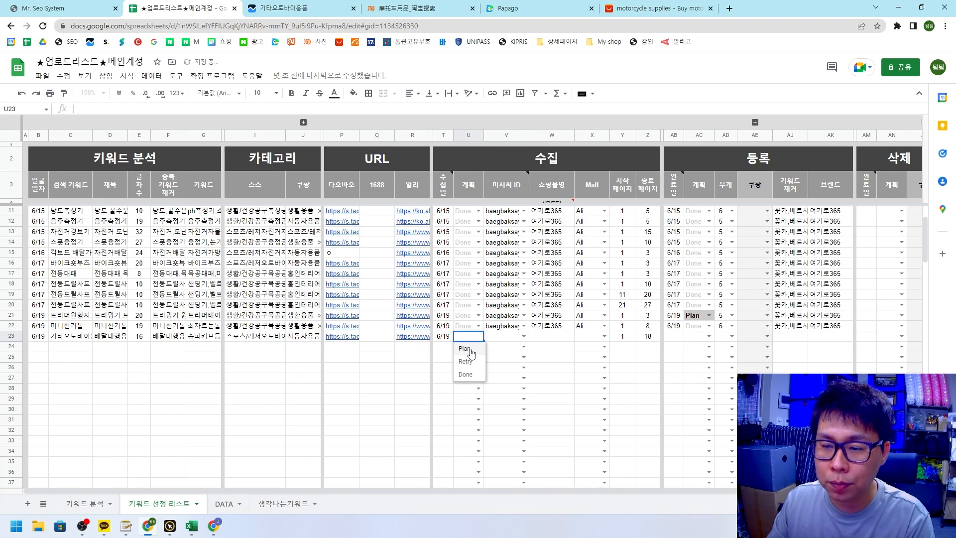
pyautogui.click(470, 351)
# Step: Choose the first listed account for row 23's 미시씨 ID and set its Mall to Ali
pyautogui.click(514, 337)
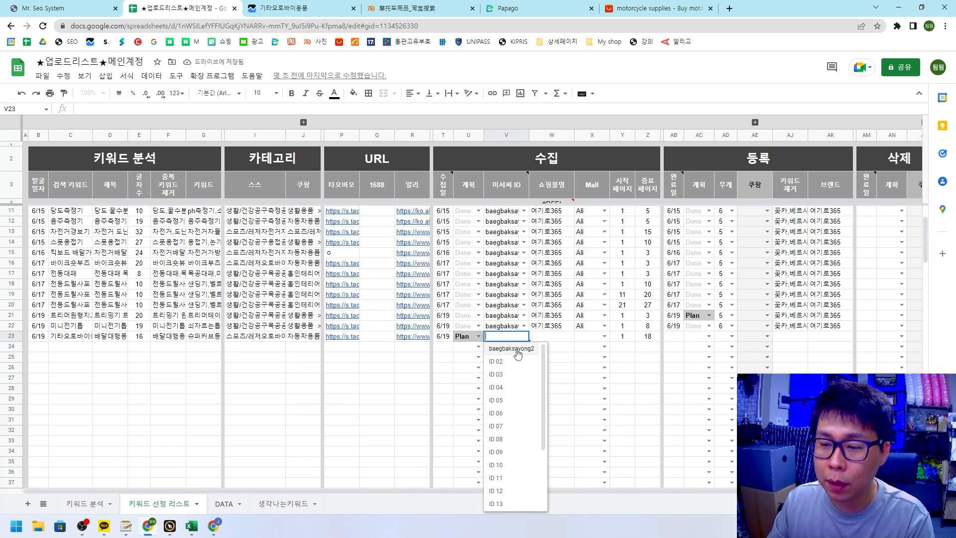
pyautogui.click(513, 349)
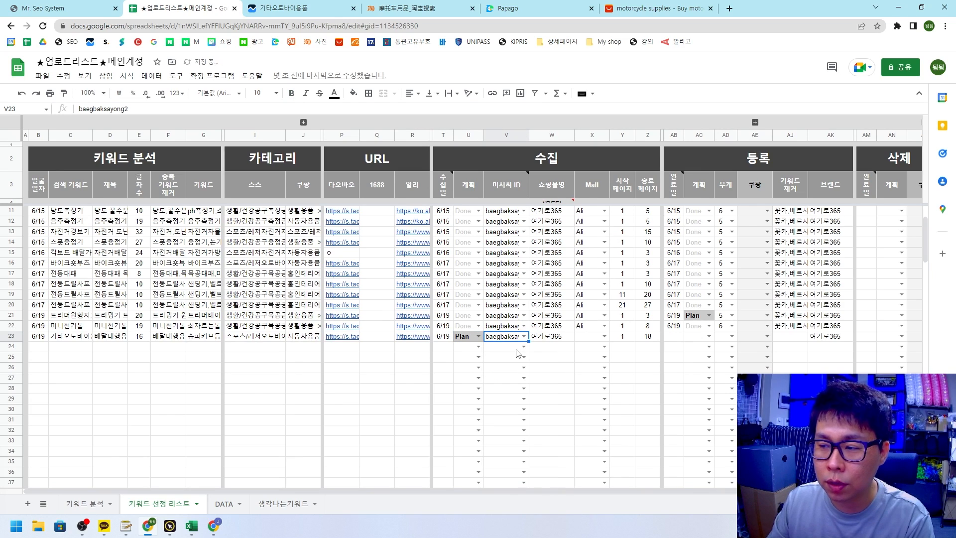
pyautogui.click(603, 337)
pyautogui.click(604, 339)
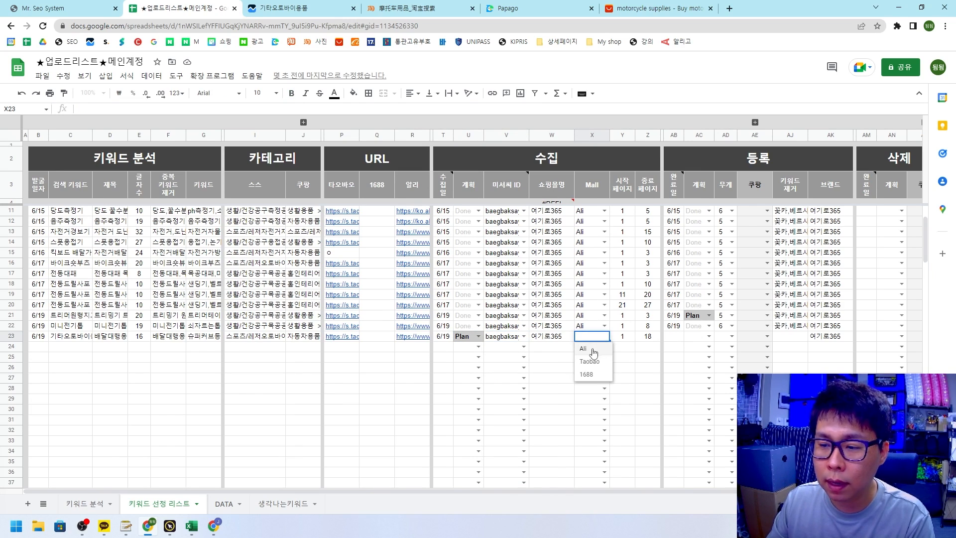
pyautogui.click(592, 349)
pyautogui.click(552, 356)
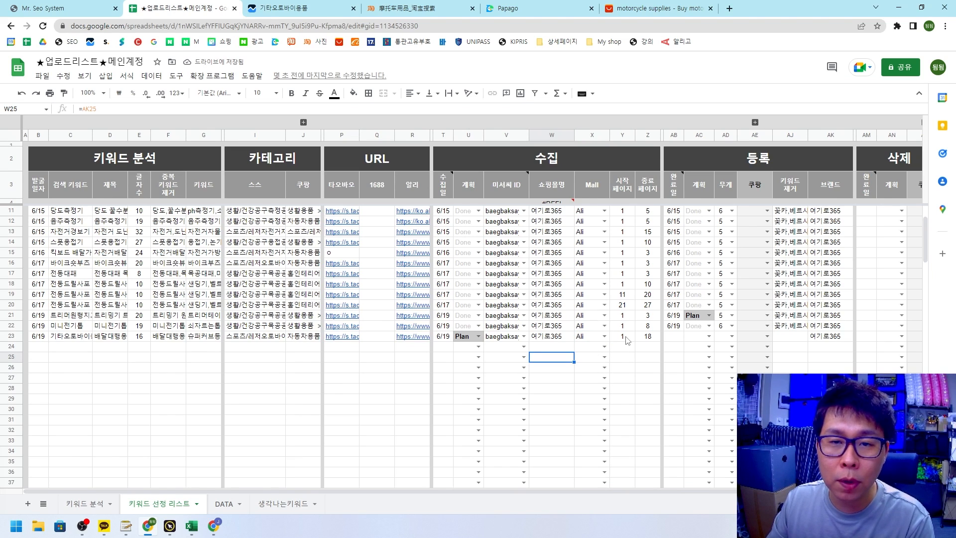
pyautogui.click(645, 338)
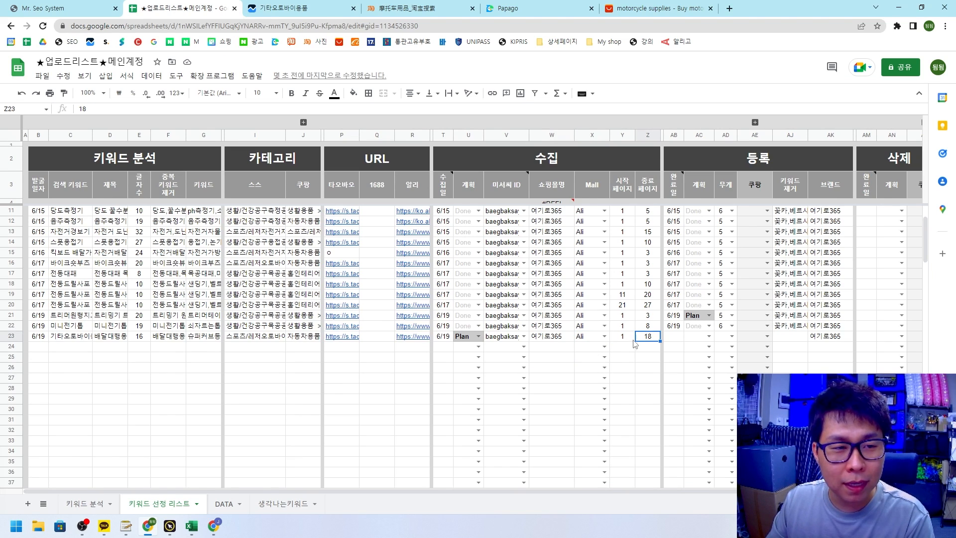
pyautogui.click(632, 346)
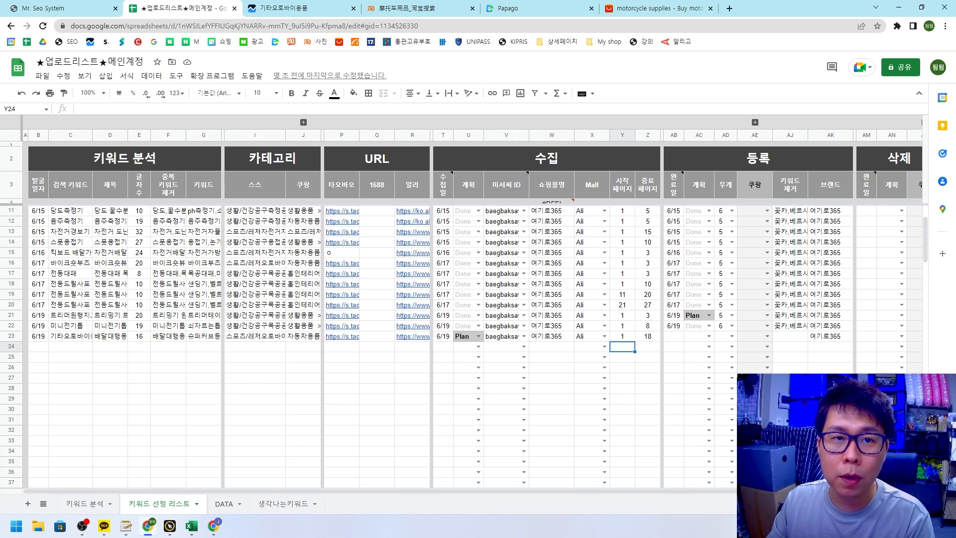
pyautogui.moveTo(588, 139)
pyautogui.mouseDown()
pyautogui.moveTo(551, 147)
pyautogui.moveTo(598, 166)
pyautogui.moveTo(496, 206)
pyautogui.mouseUp()
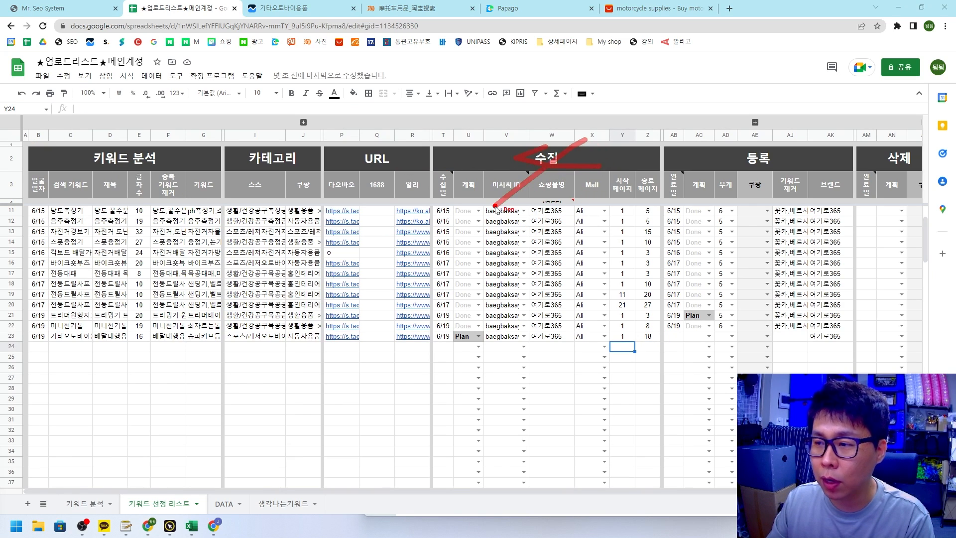
pyautogui.click(557, 163)
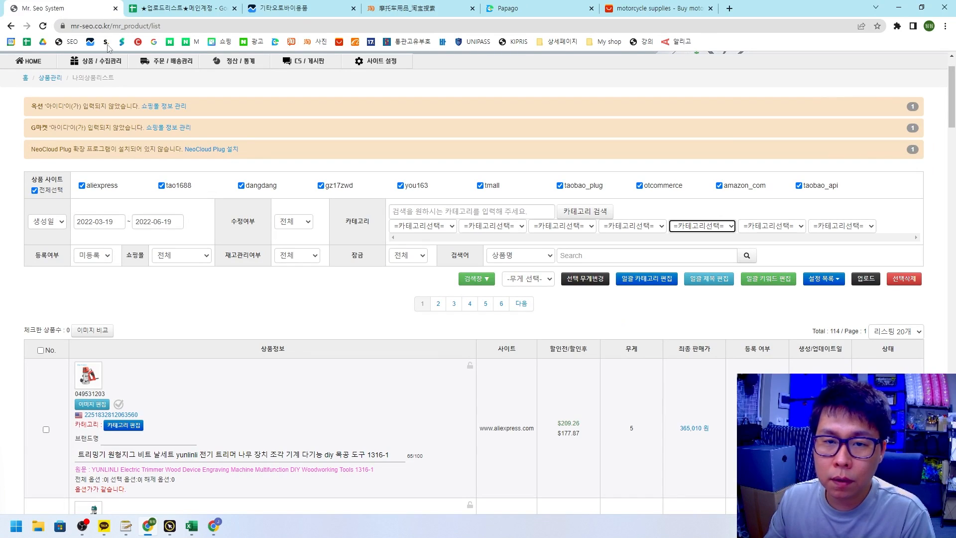
# Step: Switch to Mr. Seo System and open the 신규상품등록 (new product registration) page
pyautogui.scroll(1, 108, 75)
pyautogui.moveTo(127, 92)
pyautogui.mouseDown()
pyautogui.moveTo(99, 137)
pyautogui.moveTo(120, 127)
pyautogui.moveTo(98, 120)
pyautogui.mouseUp()
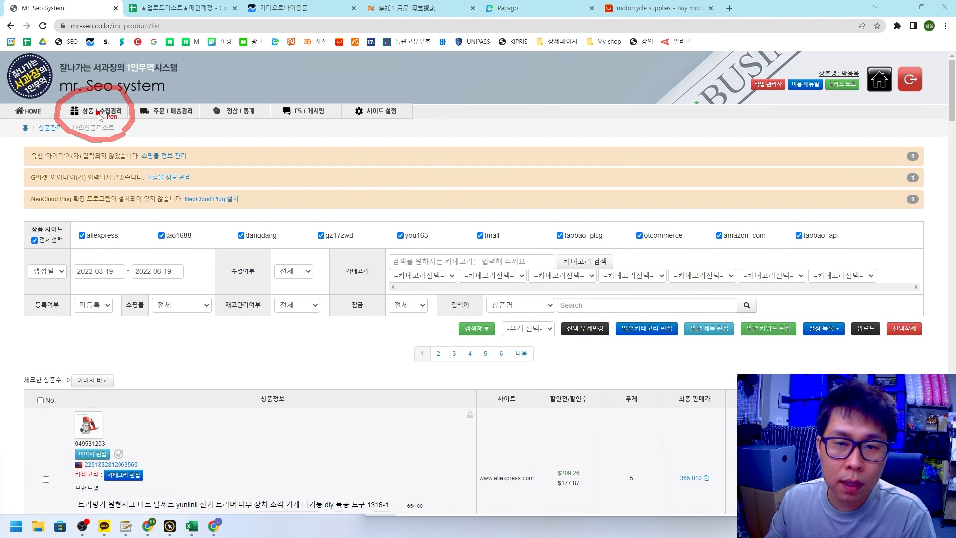
pyautogui.press('Escape')
pyautogui.moveTo(99, 113)
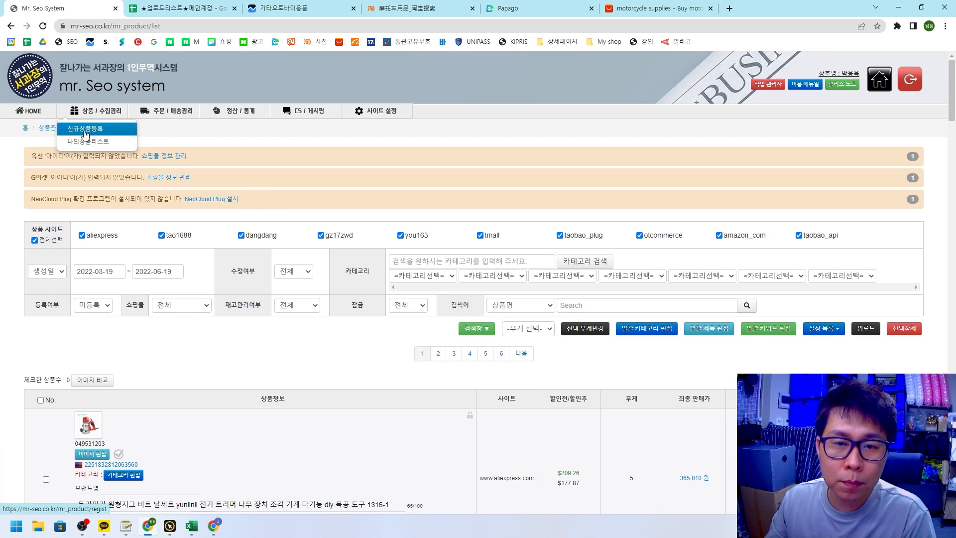
pyautogui.click(93, 131)
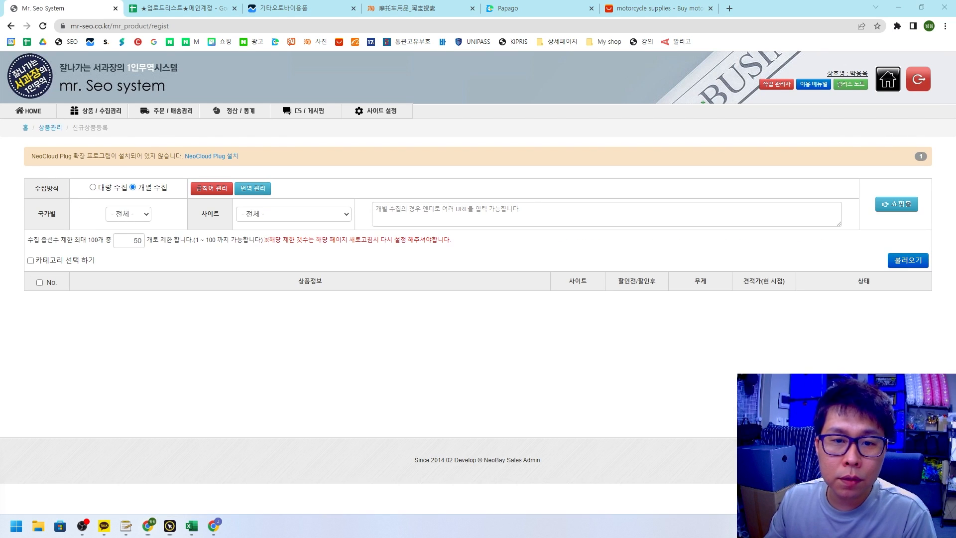
pyautogui.moveTo(87, 174)
pyautogui.mouseDown()
pyautogui.moveTo(105, 177)
pyautogui.moveTo(117, 165)
pyautogui.mouseUp()
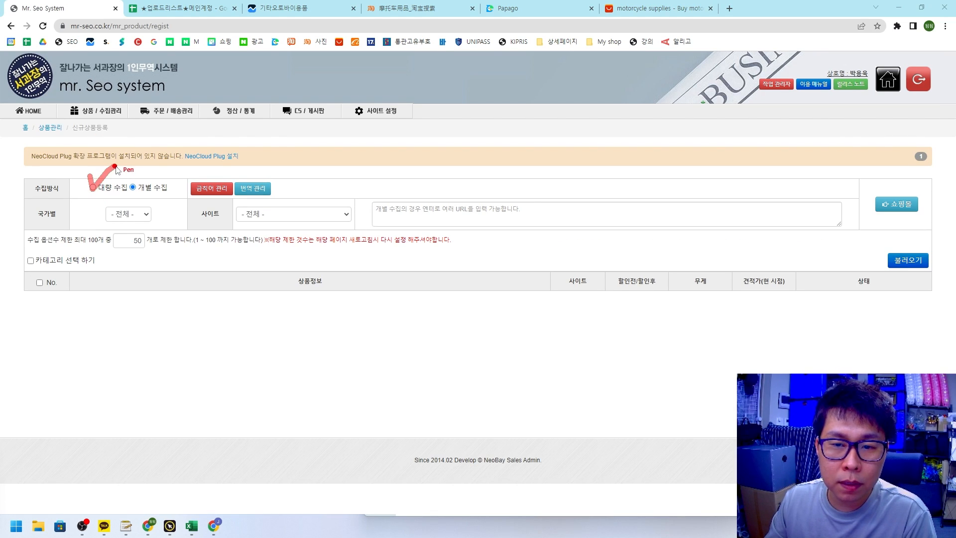
pyautogui.moveTo(313, 202); pyautogui.dragTo(337, 194)
pyautogui.moveTo(492, 205); pyautogui.dragTo(534, 192)
pyautogui.moveTo(111, 228)
pyautogui.mouseDown()
pyautogui.moveTo(122, 250)
pyautogui.moveTo(145, 217)
pyautogui.mouseUp()
pyautogui.moveTo(30, 247); pyautogui.dragTo(31, 265)
pyautogui.moveTo(31, 265); pyautogui.dragTo(80, 238)
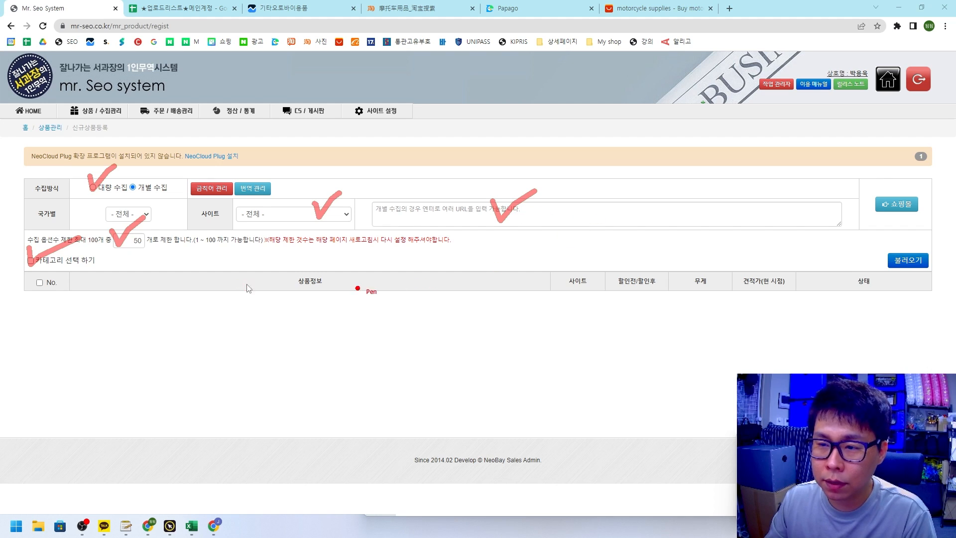
pyautogui.moveTo(882, 246)
pyautogui.mouseDown()
pyautogui.moveTo(901, 272)
pyautogui.moveTo(936, 232)
pyautogui.mouseUp()
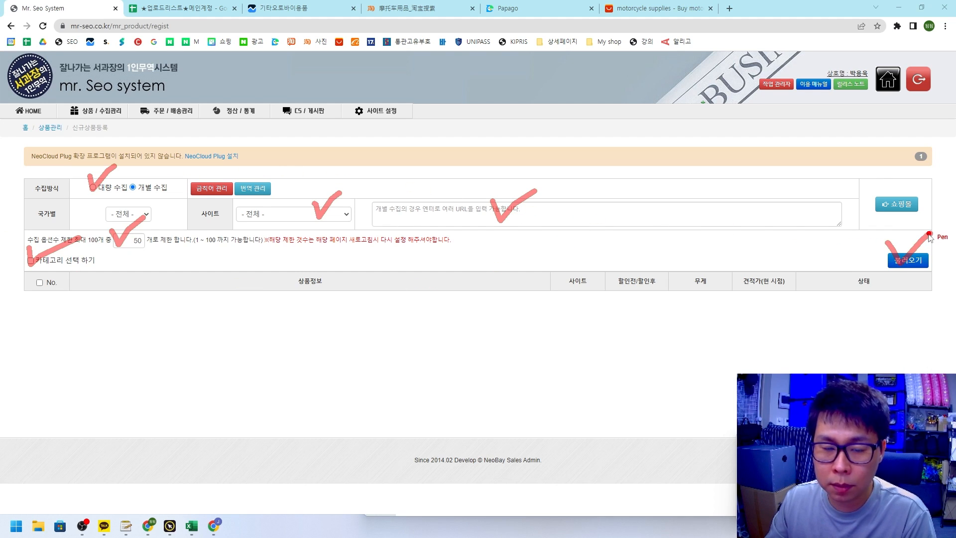
pyautogui.press('Escape')
pyautogui.click(93, 188)
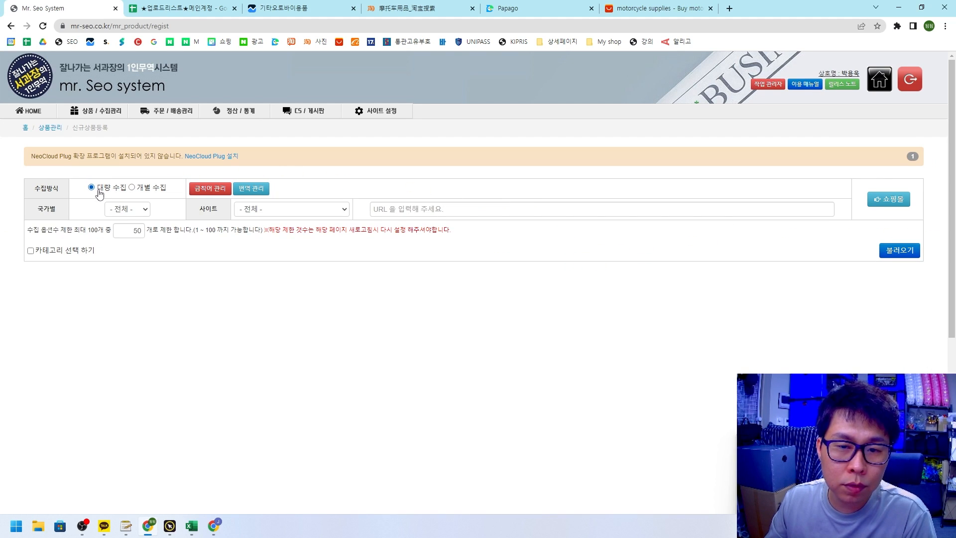
pyautogui.click(257, 210)
pyautogui.click(299, 232)
pyautogui.click(402, 209)
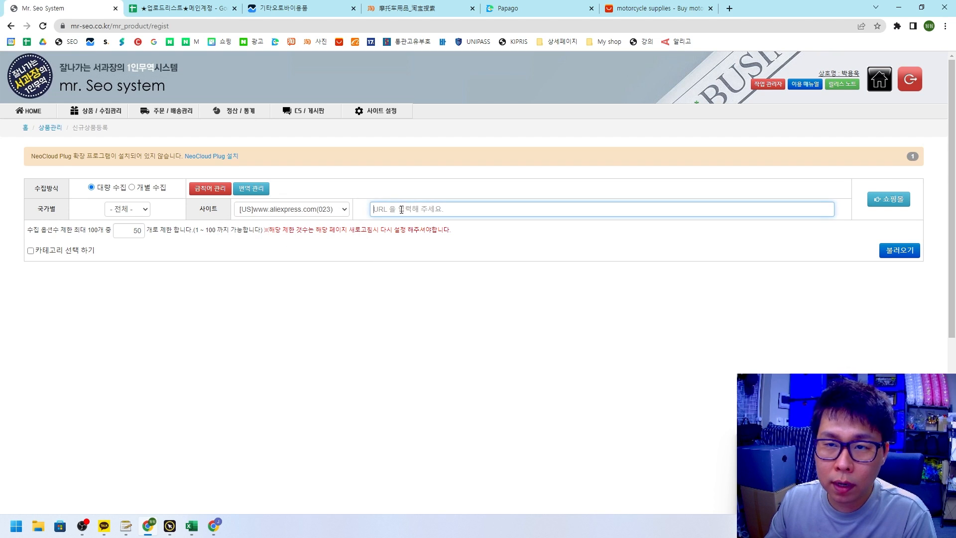
# Step: Copy the AliExpress URL from row 23 of the upload list and paste it into the collection form's URL field
pyautogui.click(163, 15)
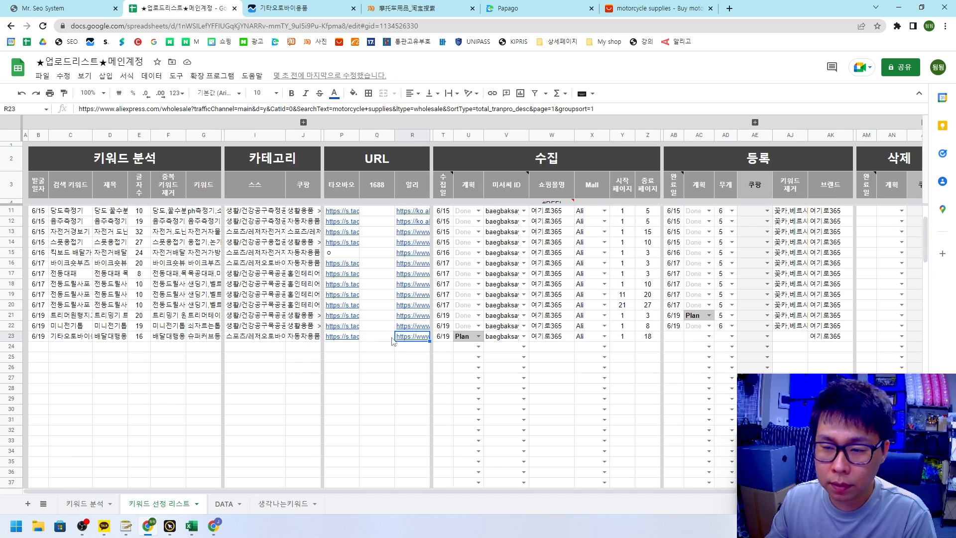
pyautogui.hotkey('ctrl', 'c')
pyautogui.click(105, 9)
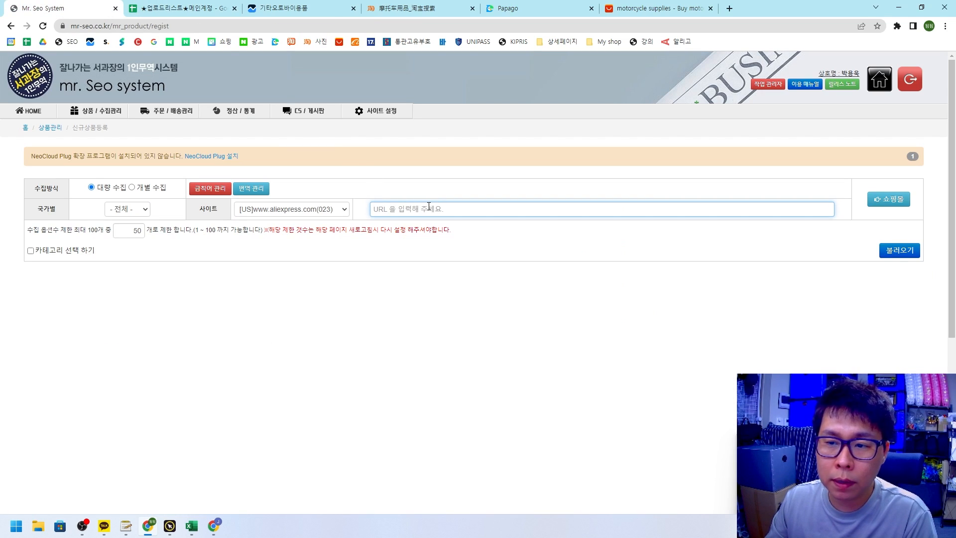
pyautogui.hotkey('ctrl', 'v')
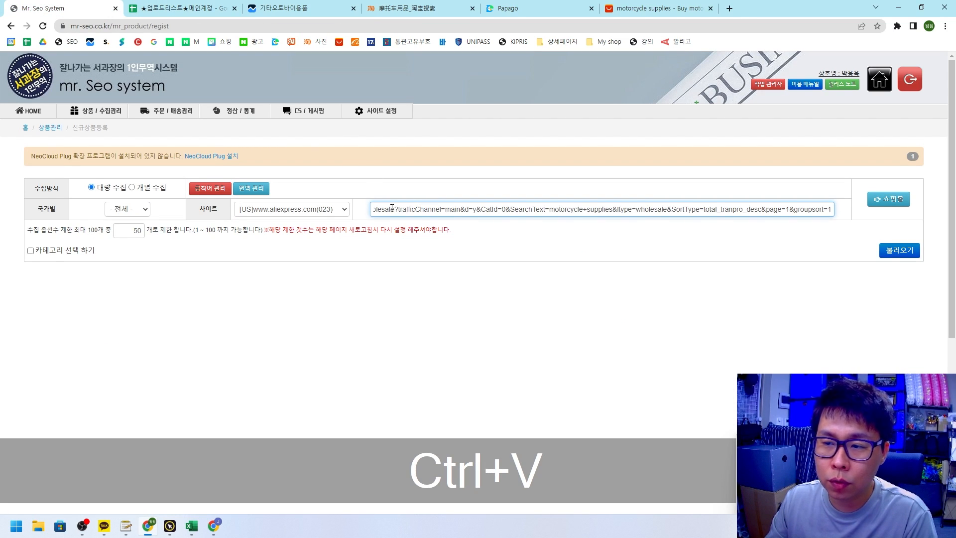
pyautogui.click(550, 253)
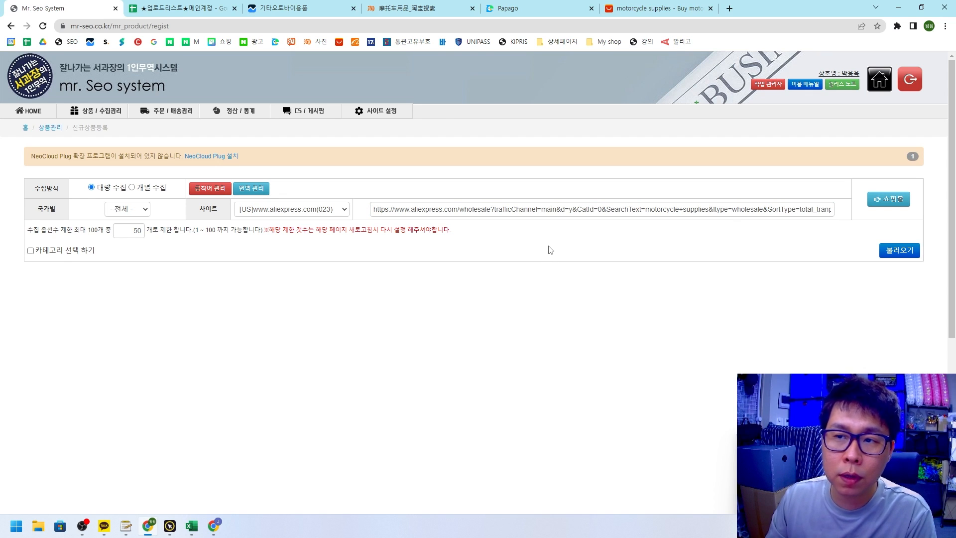
pyautogui.press('F12')
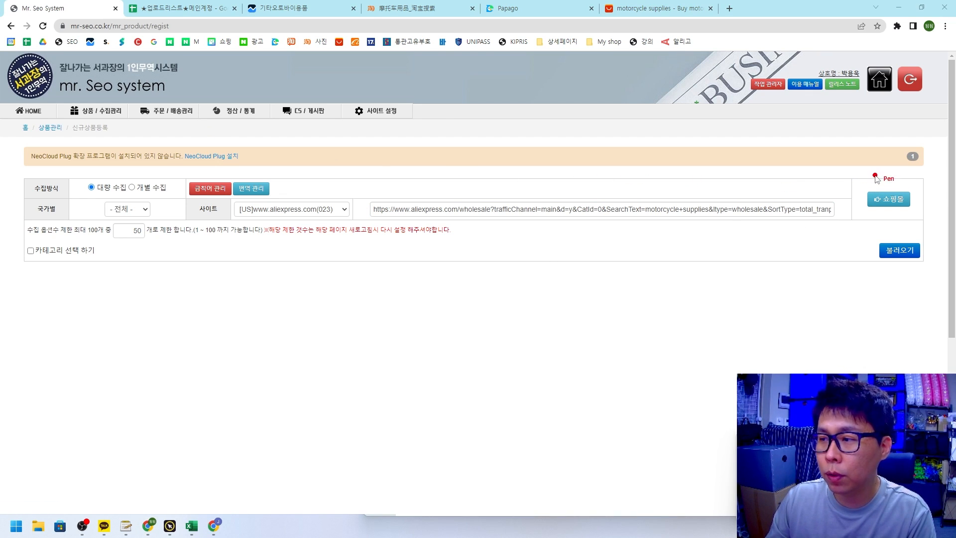
pyautogui.moveTo(875, 175); pyautogui.dragTo(916, 169)
pyautogui.press('Escape')
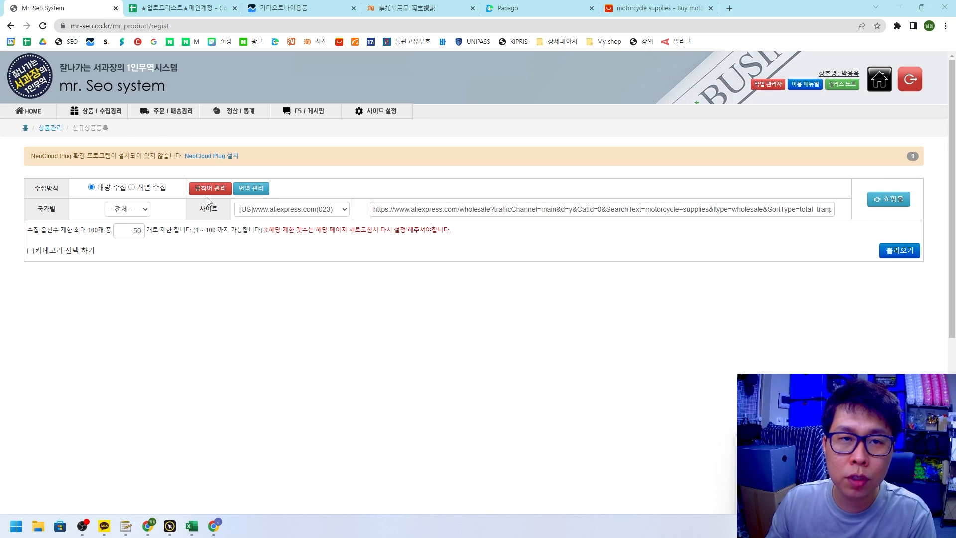
# Step: Open the AliExpress shopping mall from the collection form, then return to the Mr. Seo System registration page
pyautogui.click(889, 199)
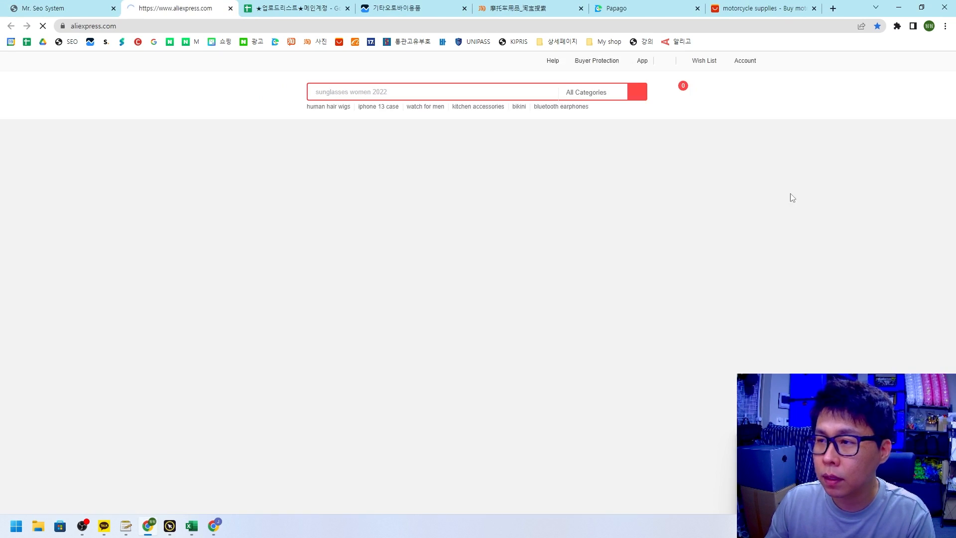
pyautogui.click(45, 8)
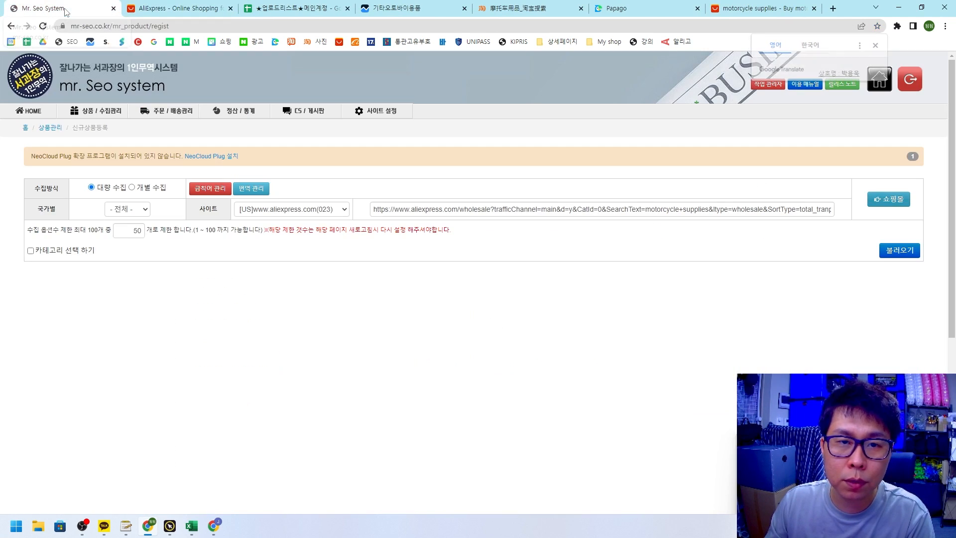
pyautogui.press('F12')
pyautogui.moveTo(106, 232); pyautogui.dragTo(168, 190)
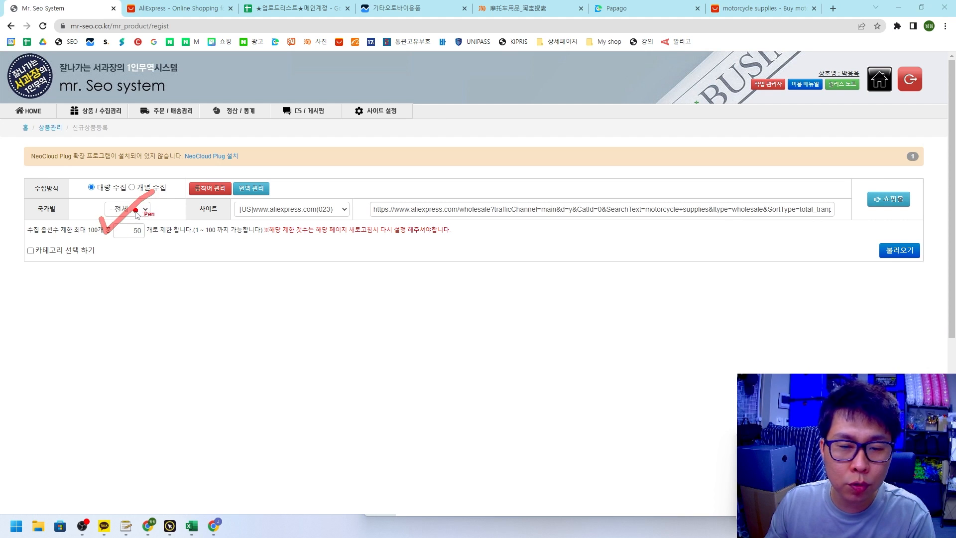
pyautogui.press('Escape')
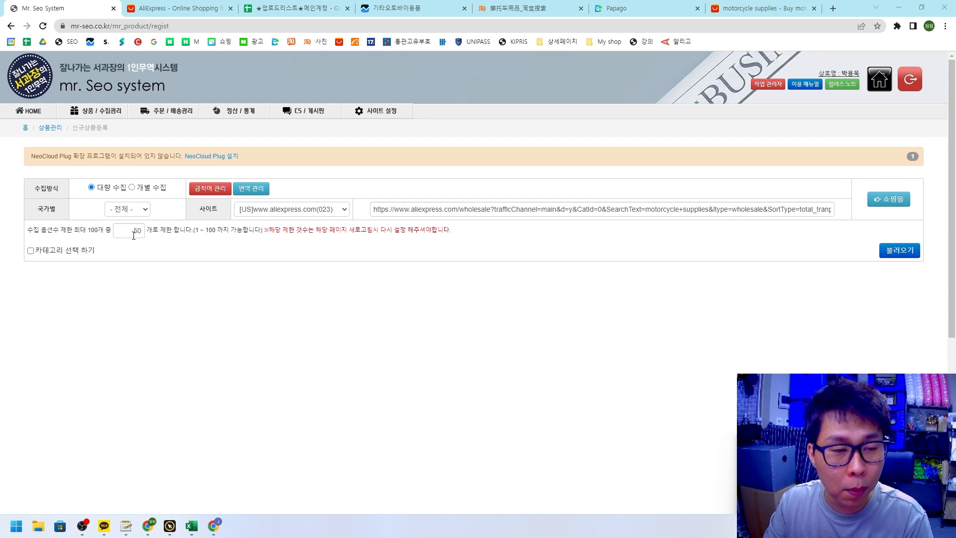
# Step: Set the collection option limit to 10 per product
pyautogui.click(131, 237)
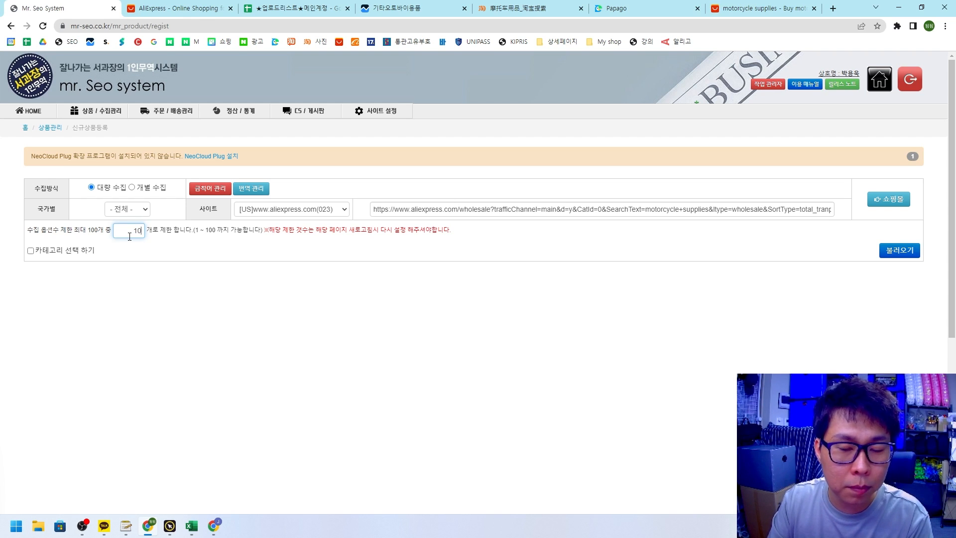
pyautogui.doubleClick(129, 236)
pyautogui.click(159, 243)
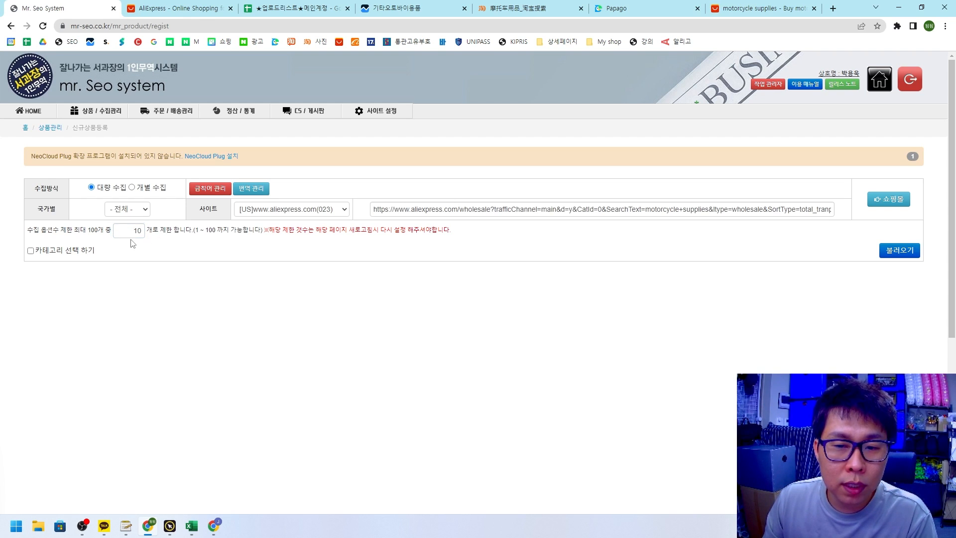
pyautogui.doubleClick(127, 234)
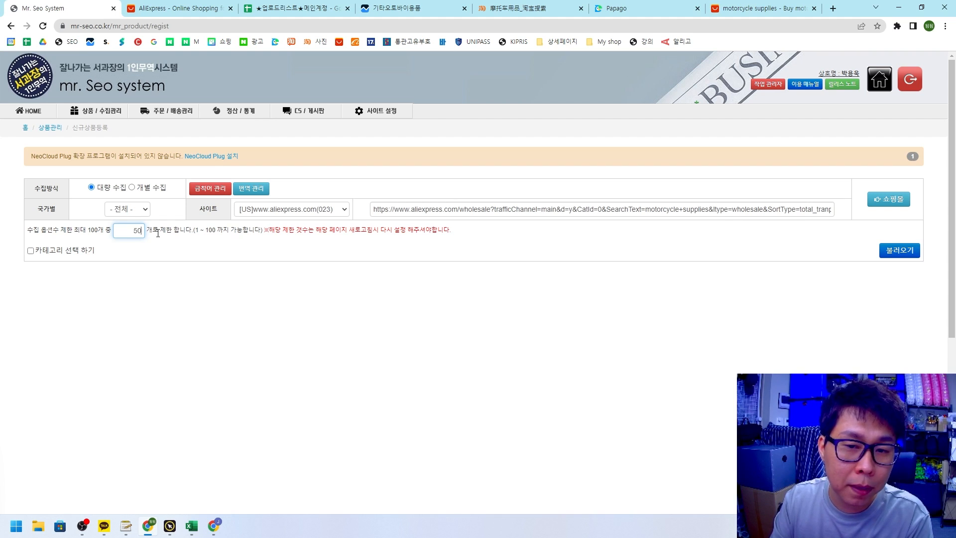
pyautogui.click(158, 234)
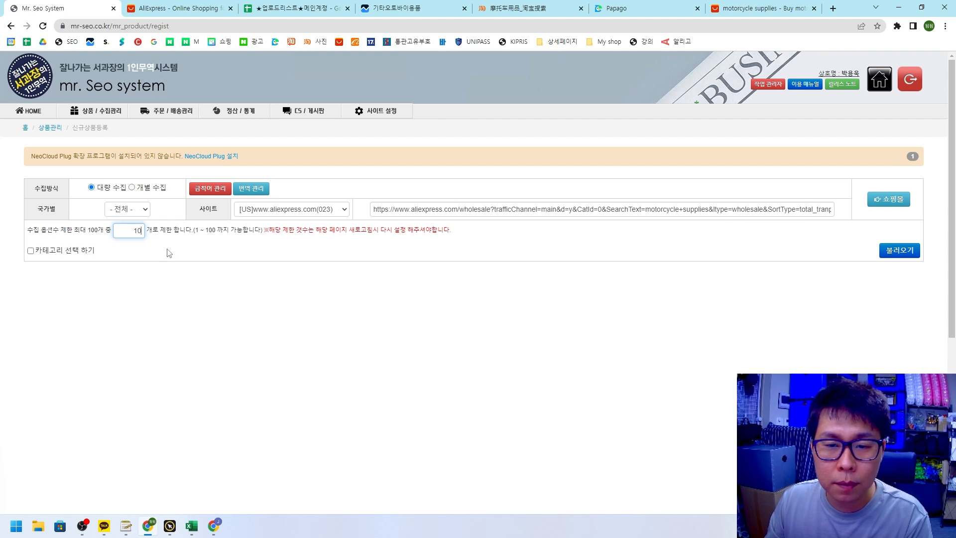
pyautogui.click(167, 252)
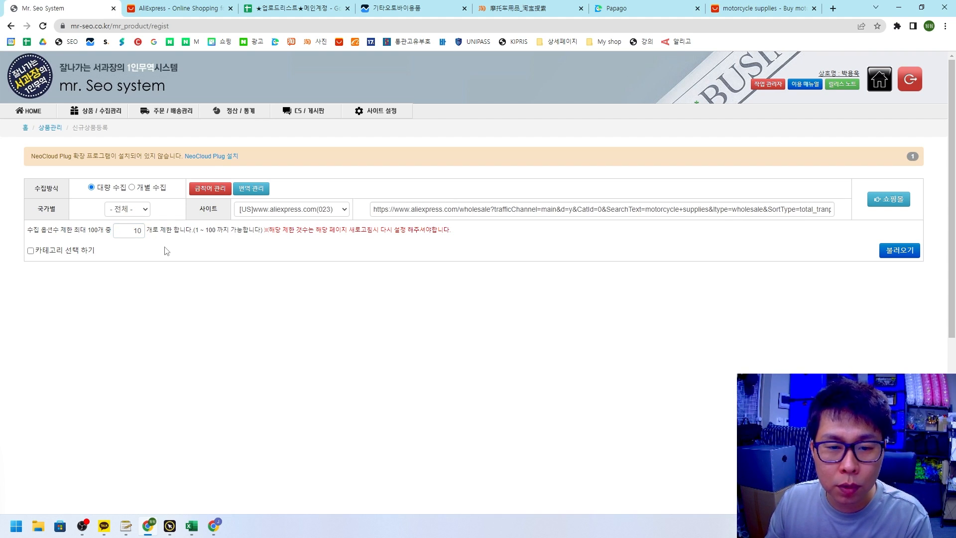
# Step: Enable 카테고리 선택 하기 for the collection and check row 23's 쿠팡 category in the upload list
pyautogui.moveTo(26, 235); pyautogui.dragTo(54, 227)
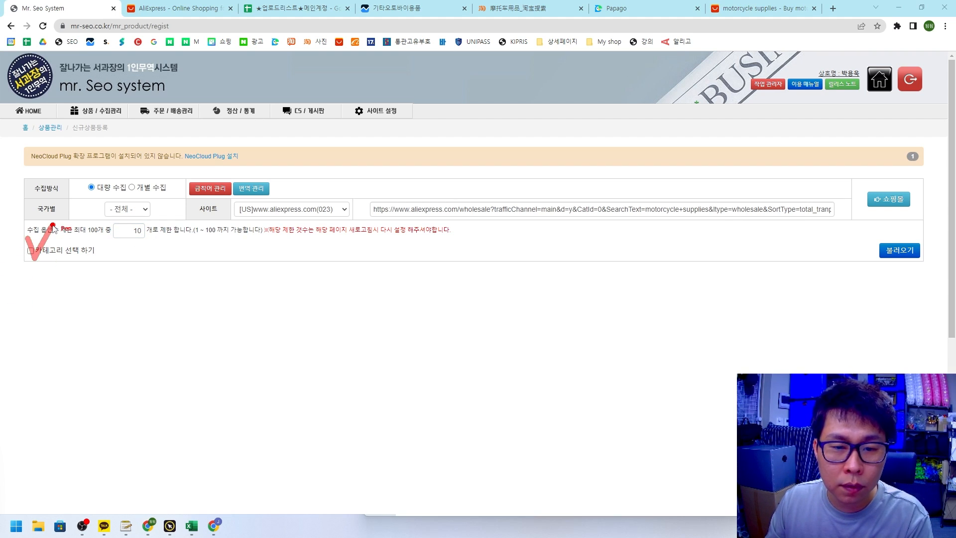
pyautogui.click(31, 250)
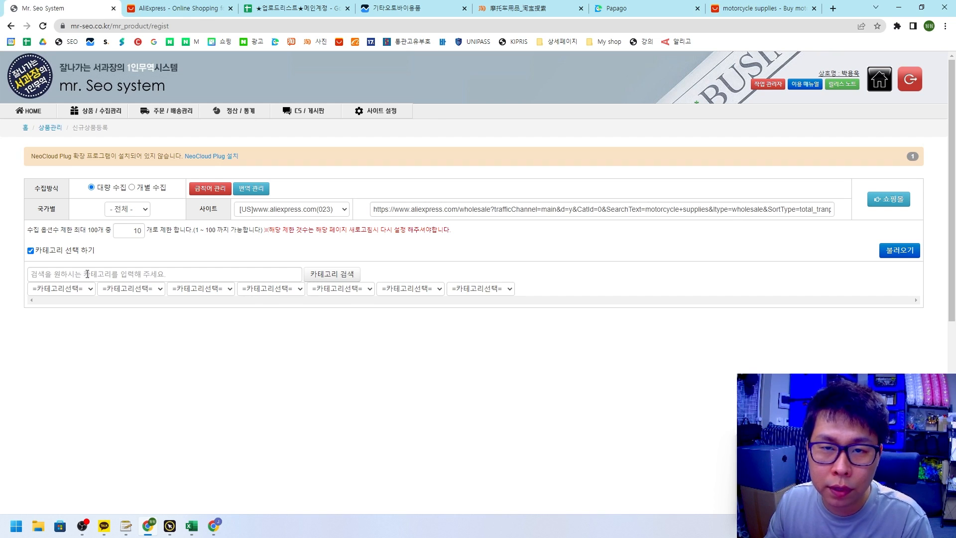
pyautogui.moveTo(279, 8); pyautogui.dragTo(150, 12)
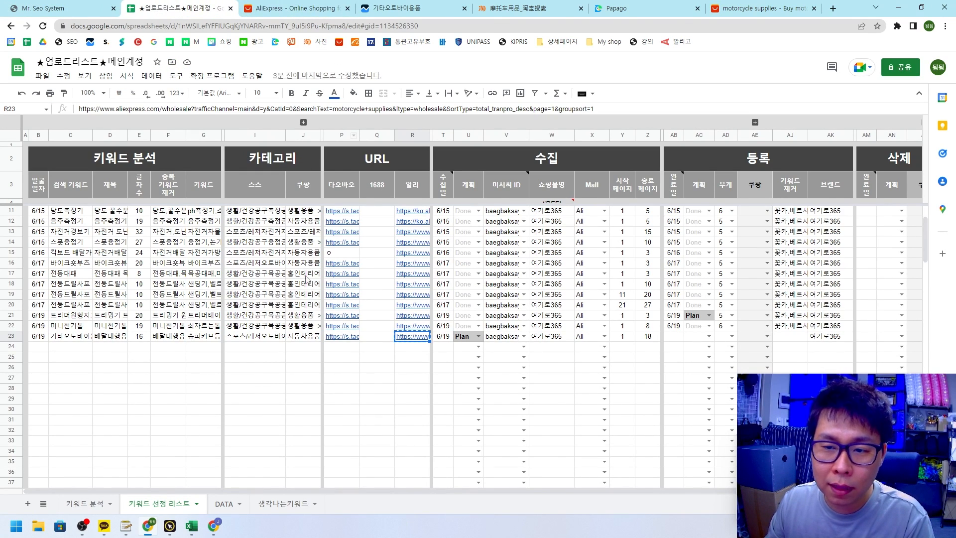
pyautogui.click(303, 337)
pyautogui.moveTo(77, 115); pyautogui.dragTo(305, 114)
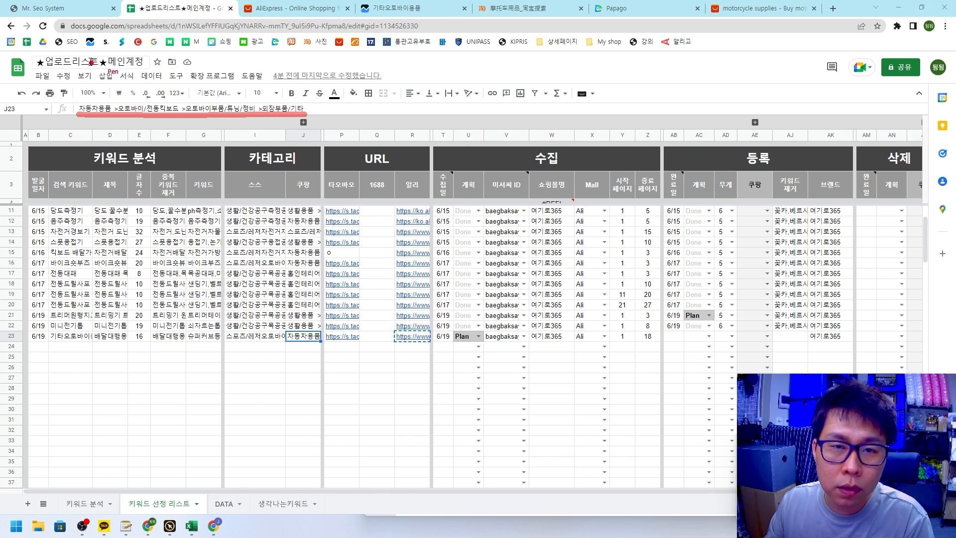
pyautogui.press('Escape')
# Step: Search the collection form's categories for 외장부품 and select 자동차용품 -> 오토바이용품 -> 튜닝/부품/정비 -> 외장부품
pyautogui.click(56, 9)
pyautogui.click(185, 275)
pyautogui.write('외장부품')
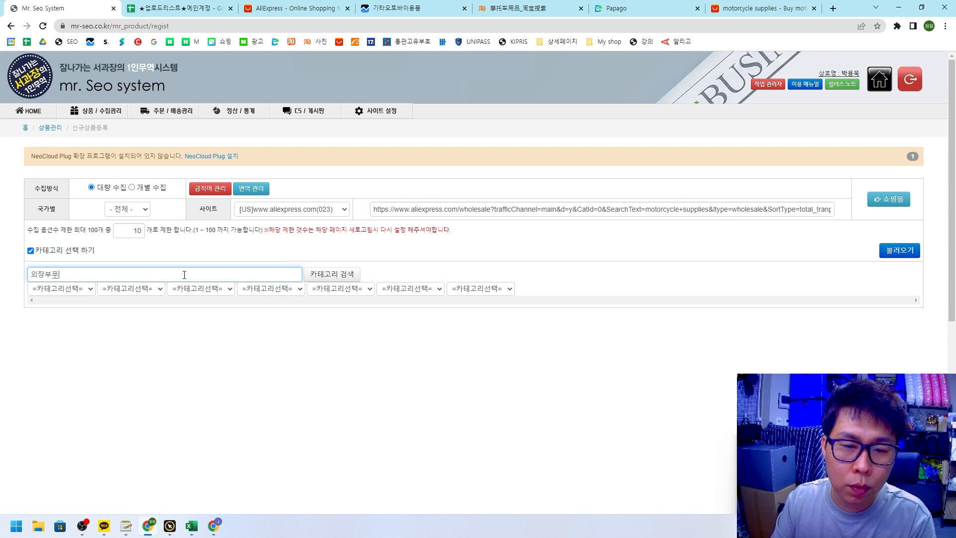
pyautogui.click(331, 275)
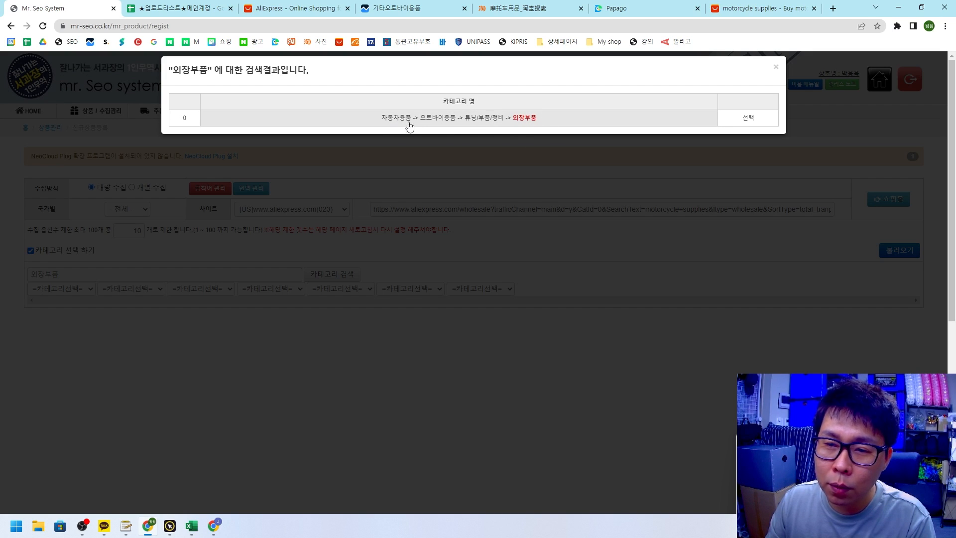
pyautogui.click(747, 118)
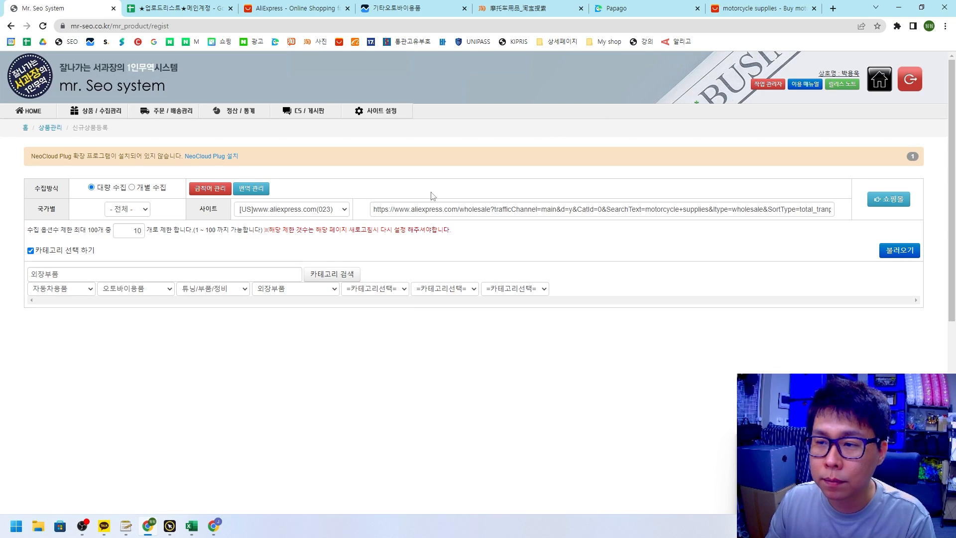
# Step: Load the AliExpress products for the entered URL and look through the product listing
pyautogui.click(909, 254)
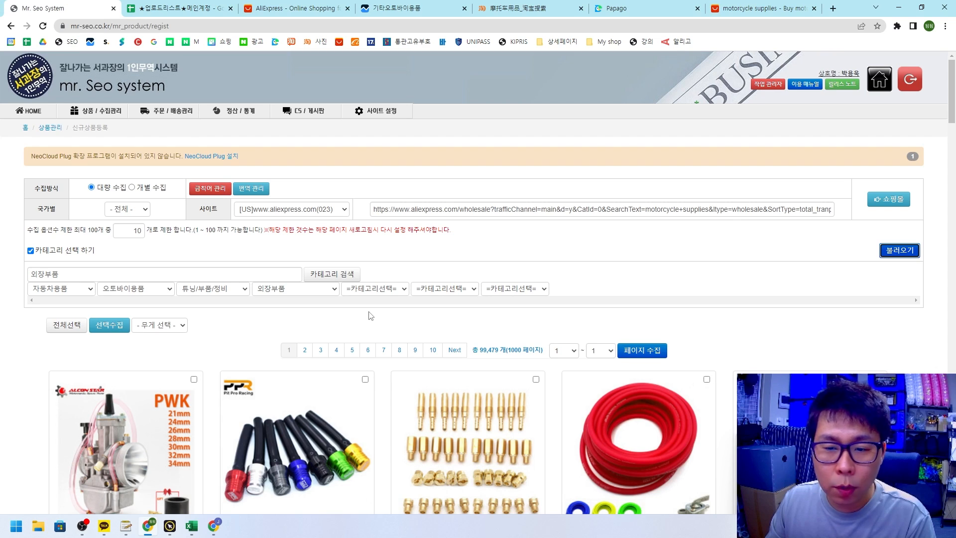
pyautogui.scroll(-1, 365, 317)
pyautogui.scroll(-7, 363, 316)
pyautogui.scroll(10, 297, 244)
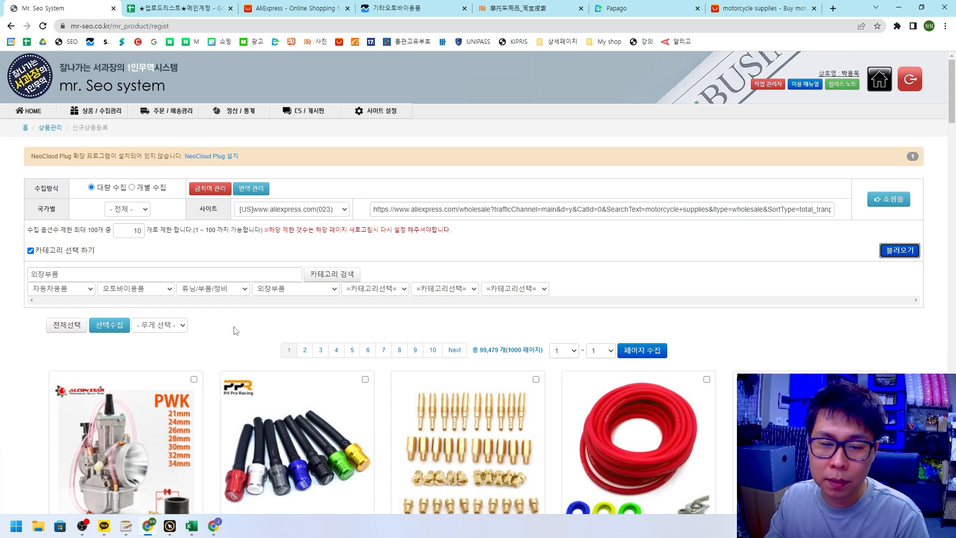
# Step: Set the weight for the collected products to 5 kg
pyautogui.scroll(-1, 235, 330)
pyautogui.moveTo(199, 297)
pyautogui.mouseDown()
pyautogui.moveTo(162, 302)
pyautogui.moveTo(204, 262)
pyautogui.moveTo(179, 302)
pyautogui.mouseUp()
pyautogui.moveTo(212, 264); pyautogui.dragTo(329, 277)
pyautogui.moveTo(308, 262); pyautogui.dragTo(298, 294)
pyautogui.moveTo(393, 292)
pyautogui.mouseDown()
pyautogui.moveTo(356, 291)
pyautogui.moveTo(391, 269)
pyautogui.moveTo(404, 283)
pyautogui.moveTo(349, 285)
pyautogui.mouseUp()
pyautogui.moveTo(376, 263)
pyautogui.mouseDown()
pyautogui.moveTo(357, 290)
pyautogui.moveTo(368, 293)
pyautogui.mouseUp()
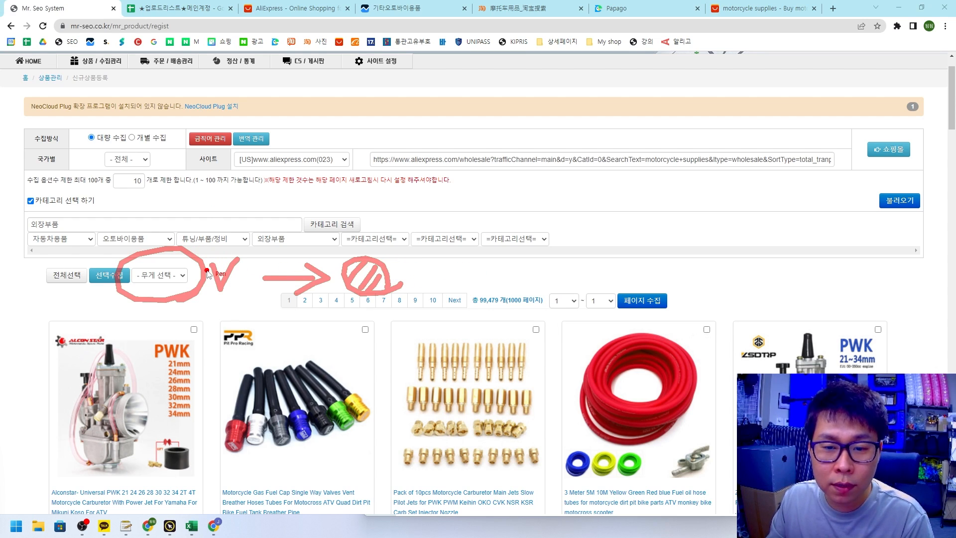
pyautogui.press('Escape')
pyautogui.click(172, 277)
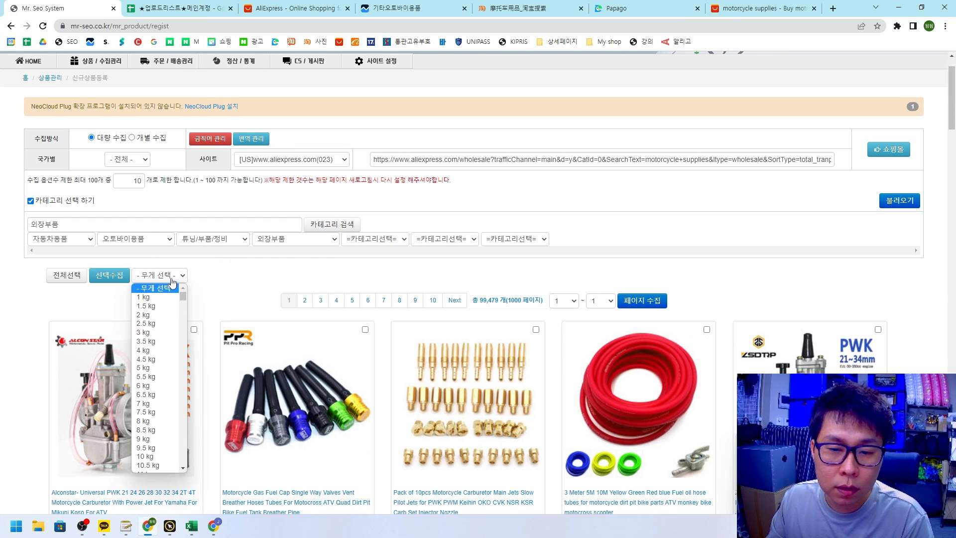
pyautogui.click(156, 370)
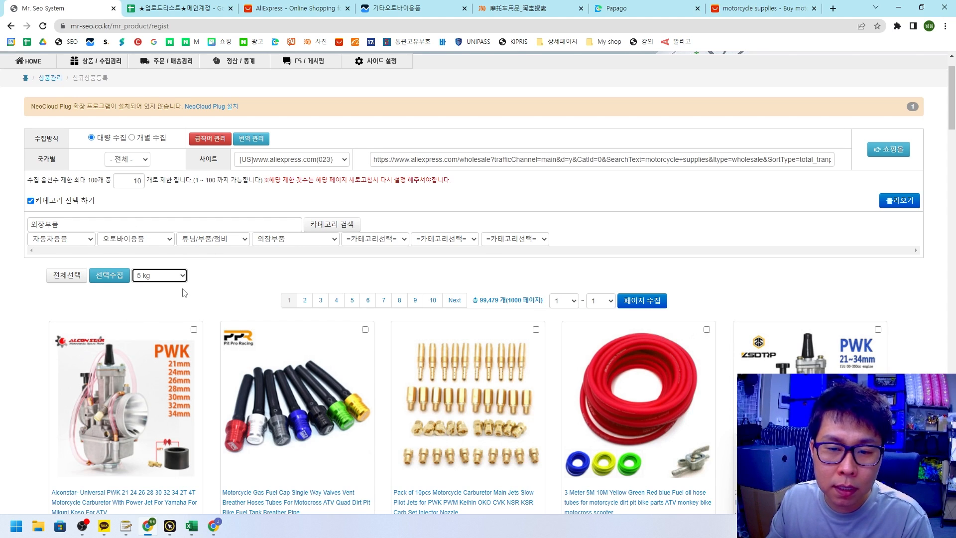
# Step: Mark the first product, the Alconstar Universal PWK motorcycle carburetor, for collection
pyautogui.scroll(-1, 234, 285)
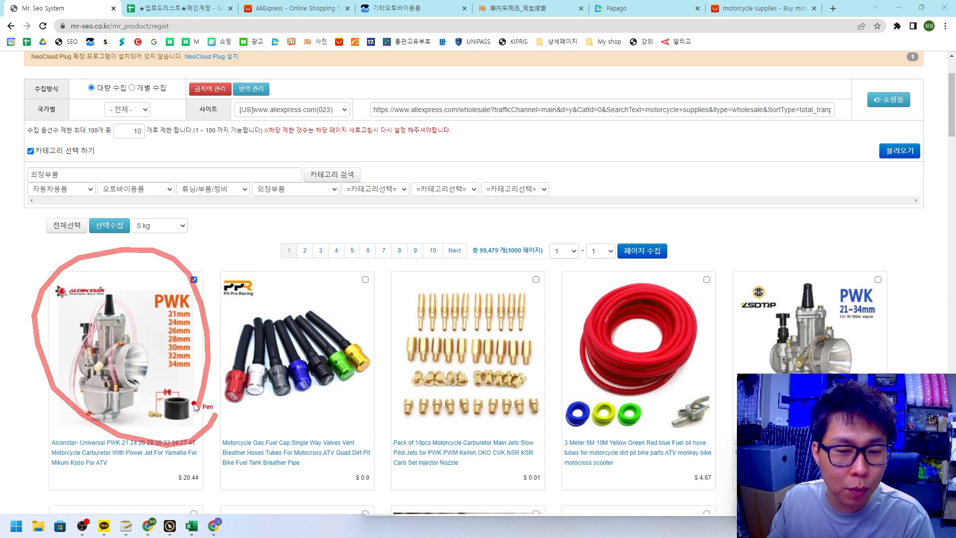
pyautogui.moveTo(164, 241)
pyautogui.mouseDown()
pyautogui.moveTo(175, 227)
pyautogui.moveTo(162, 246)
pyautogui.moveTo(244, 243)
pyautogui.mouseUp()
pyautogui.moveTo(241, 229)
pyautogui.mouseDown()
pyautogui.moveTo(248, 235)
pyautogui.moveTo(238, 229)
pyautogui.mouseUp()
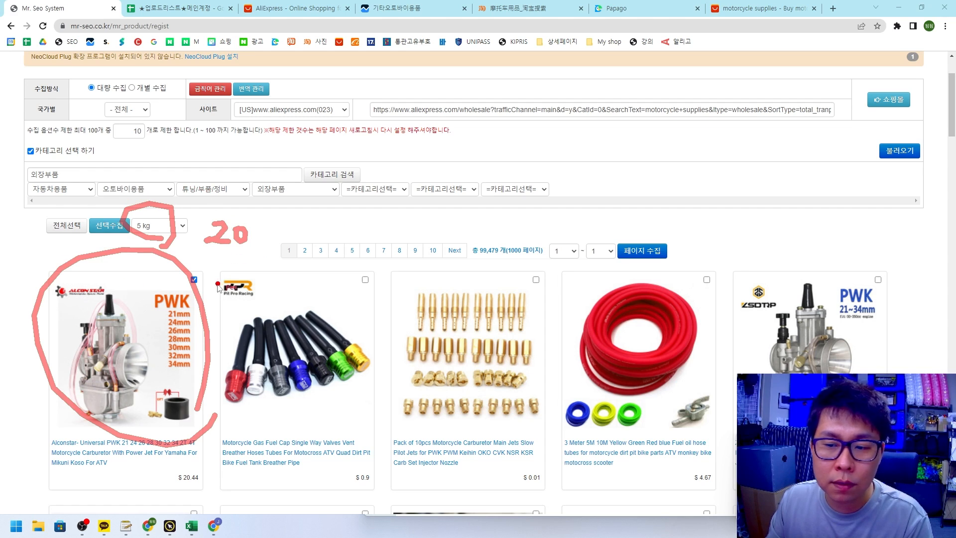
pyautogui.press('Escape')
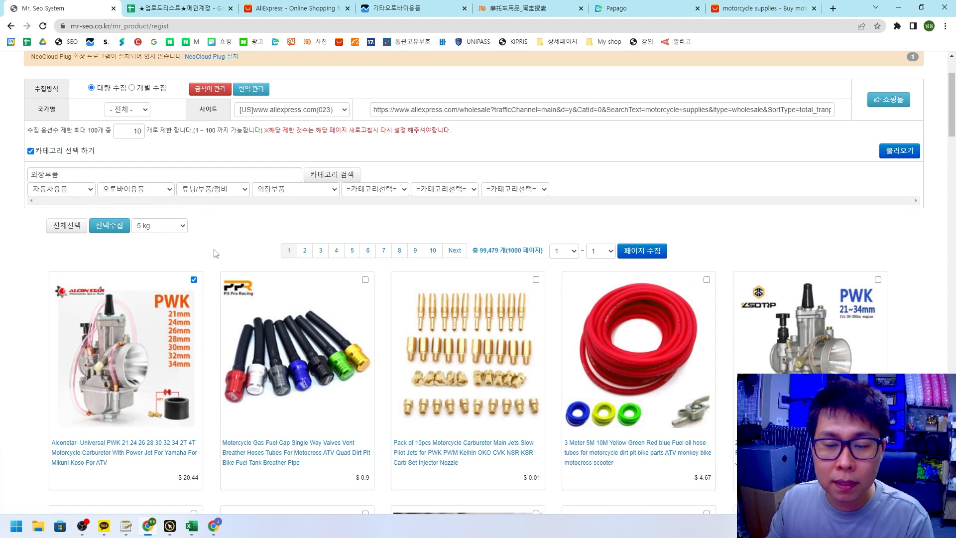
# Step: Review the loaded products and set the end page of the page collection range to 18
pyautogui.scroll(-1, 254, 243)
pyautogui.scroll(-5, 254, 243)
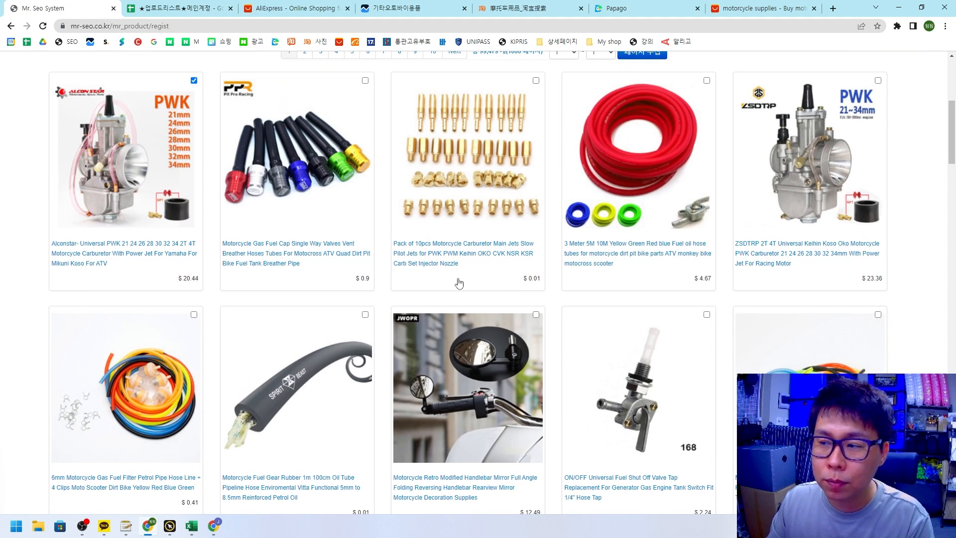
pyautogui.scroll(-5, 441, 284)
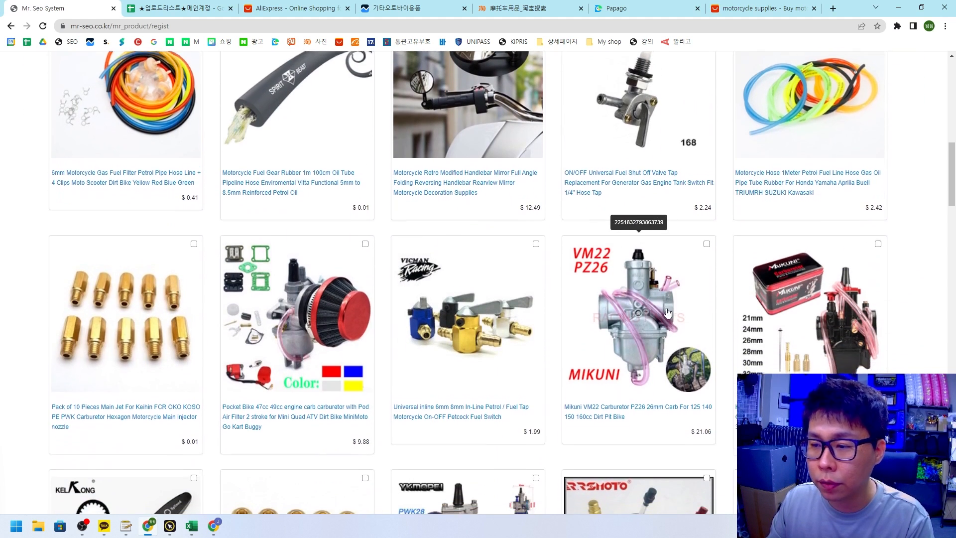
pyautogui.scroll(8, 279, 171)
pyautogui.scroll(1, 279, 170)
pyautogui.click(600, 202)
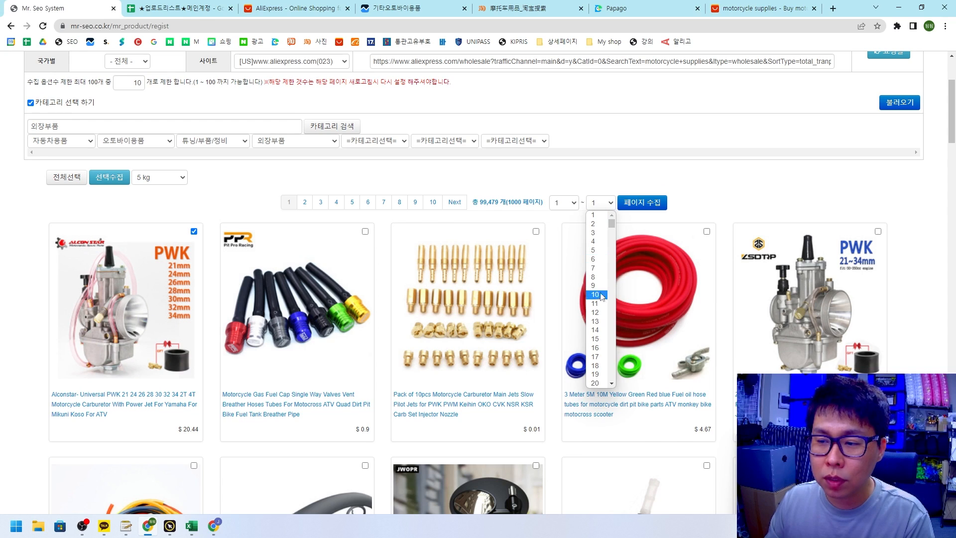
pyautogui.click(597, 379)
pyautogui.moveTo(607, 220)
pyautogui.mouseDown()
pyautogui.moveTo(580, 192)
pyautogui.moveTo(618, 194)
pyautogui.moveTo(611, 217)
pyautogui.mouseUp()
pyautogui.moveTo(638, 174)
pyautogui.mouseDown()
pyautogui.moveTo(648, 212)
pyautogui.moveTo(697, 160)
pyautogui.mouseUp()
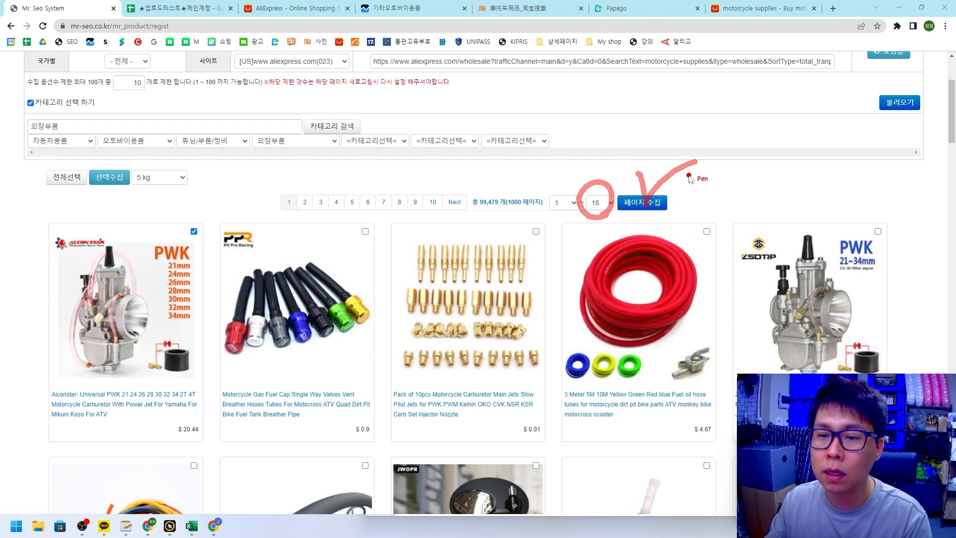
pyautogui.press('Escape')
# Step: Mark the second, third and fourth products as well, collect the selected products, and dismiss the completion message
pyautogui.click(365, 231)
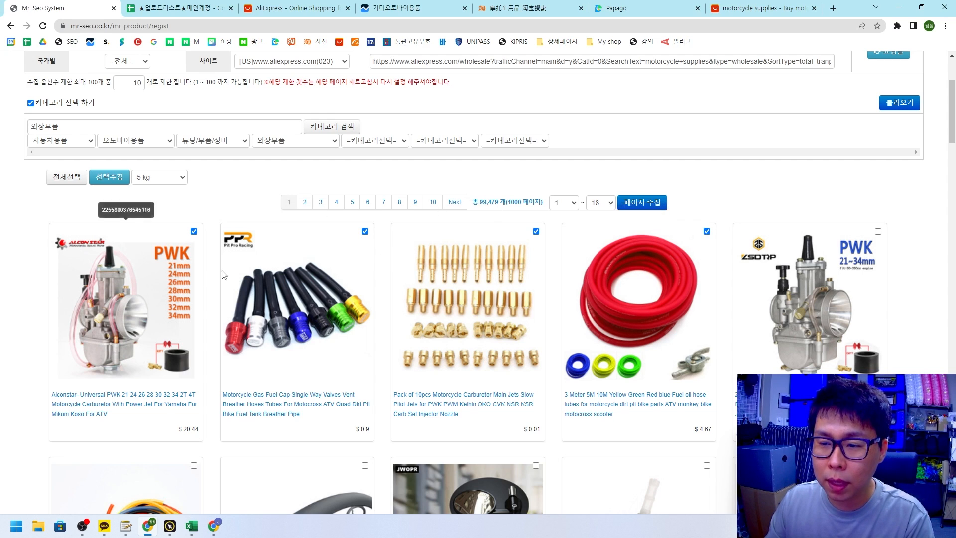
pyautogui.click(108, 178)
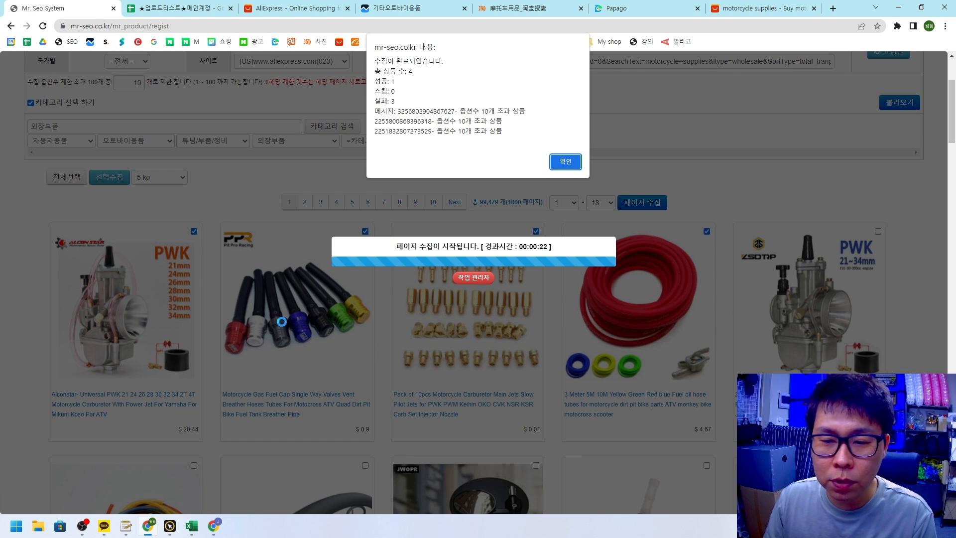
pyautogui.click(564, 161)
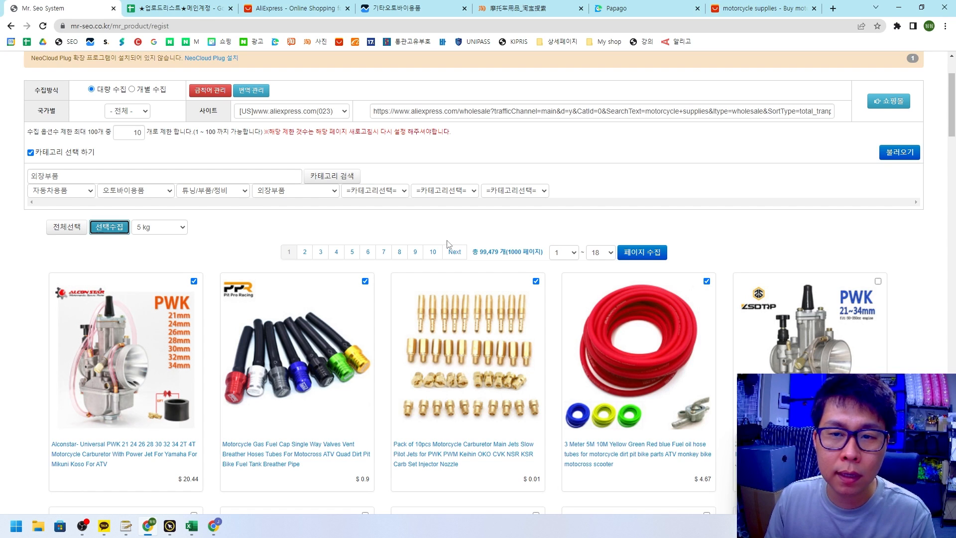
# Step: Open the 나의상품리스트 page under product management and check its 등록여부 filter for 미등록 products
pyautogui.scroll(1, 357, 241)
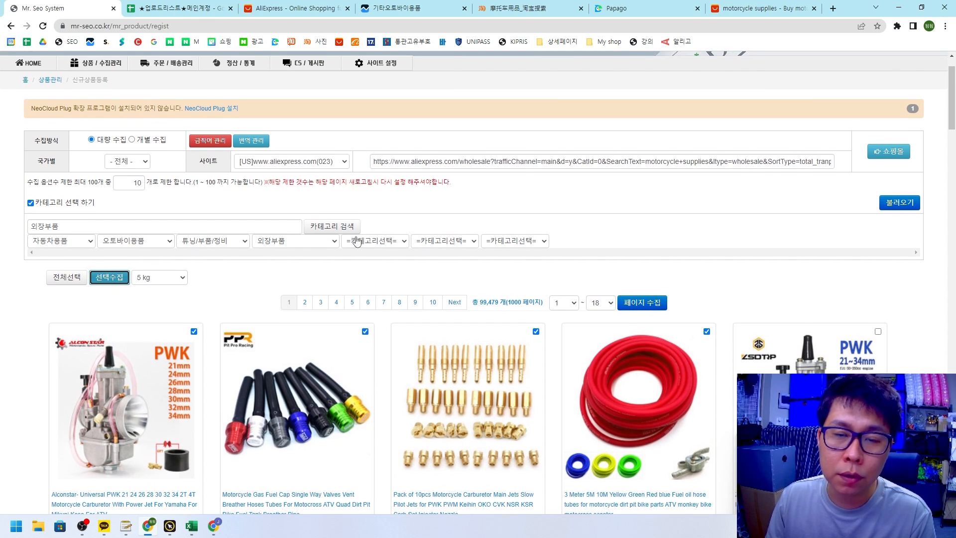
pyautogui.scroll(1, 357, 241)
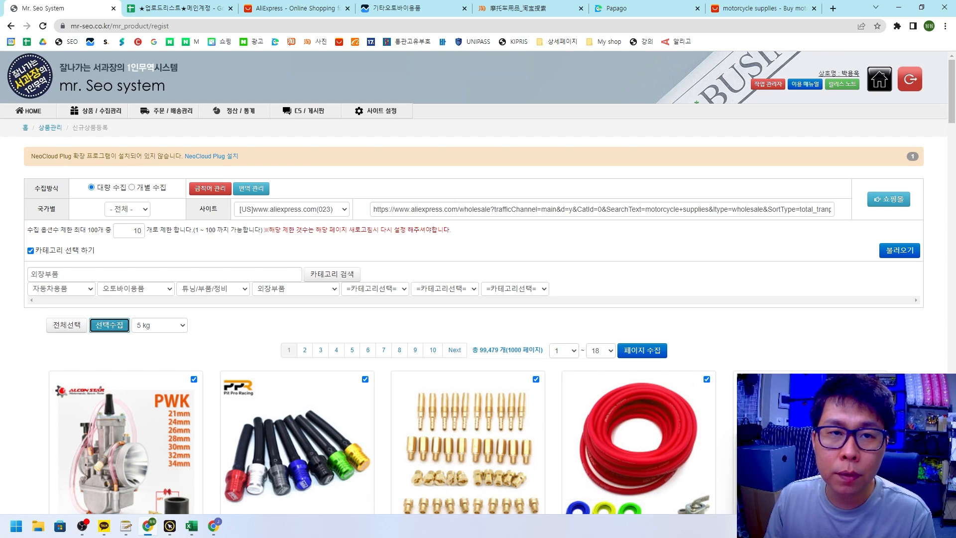
pyautogui.hotkey('ctrl', 'shift', '1')
pyautogui.moveTo(117, 125)
pyautogui.mouseDown()
pyautogui.moveTo(74, 84)
pyautogui.moveTo(109, 125)
pyautogui.mouseUp()
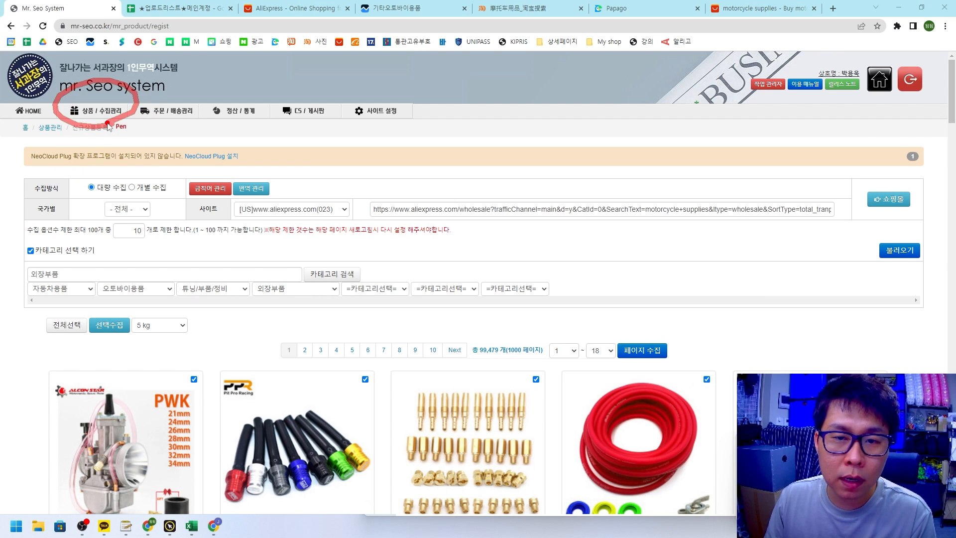
pyautogui.press('Escape')
pyautogui.click(95, 116)
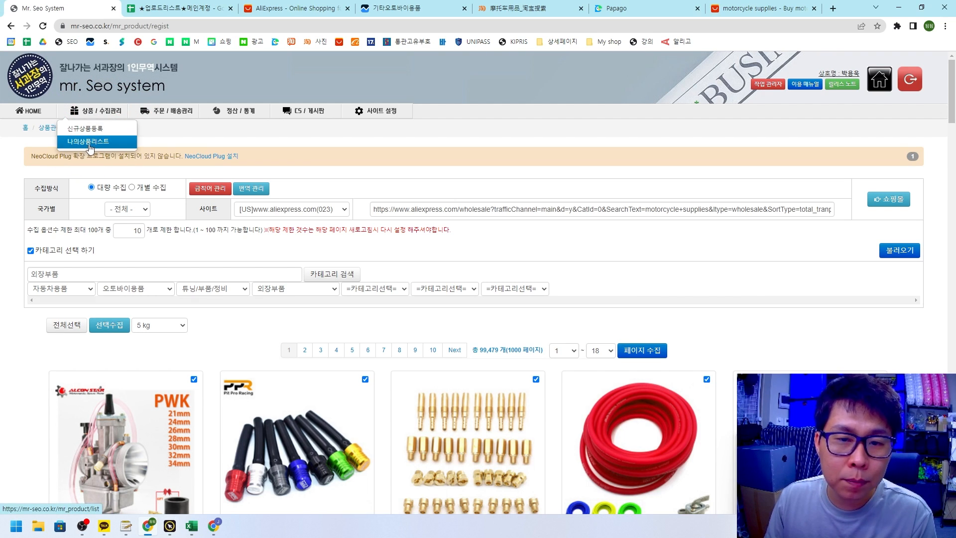
pyautogui.click(90, 142)
pyautogui.hotkey('ctrl', 'shift', '1')
pyautogui.moveTo(109, 258)
pyautogui.mouseDown()
pyautogui.moveTo(40, 234)
pyautogui.moveTo(102, 227)
pyautogui.moveTo(107, 261)
pyautogui.mouseUp()
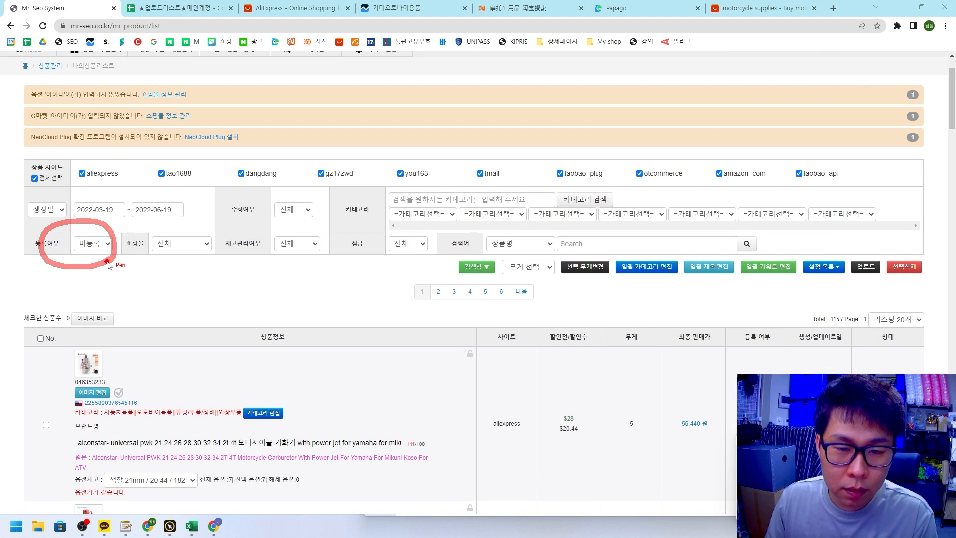
pyautogui.press('Escape')
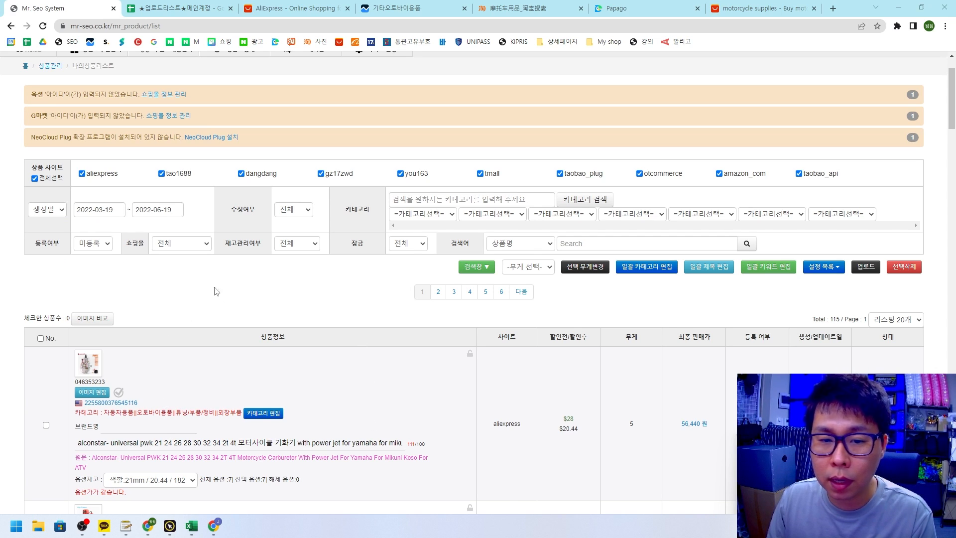
# Step: Look through the unregistered products, select all products on the page, and check the total count
pyautogui.scroll(-5, 224, 308)
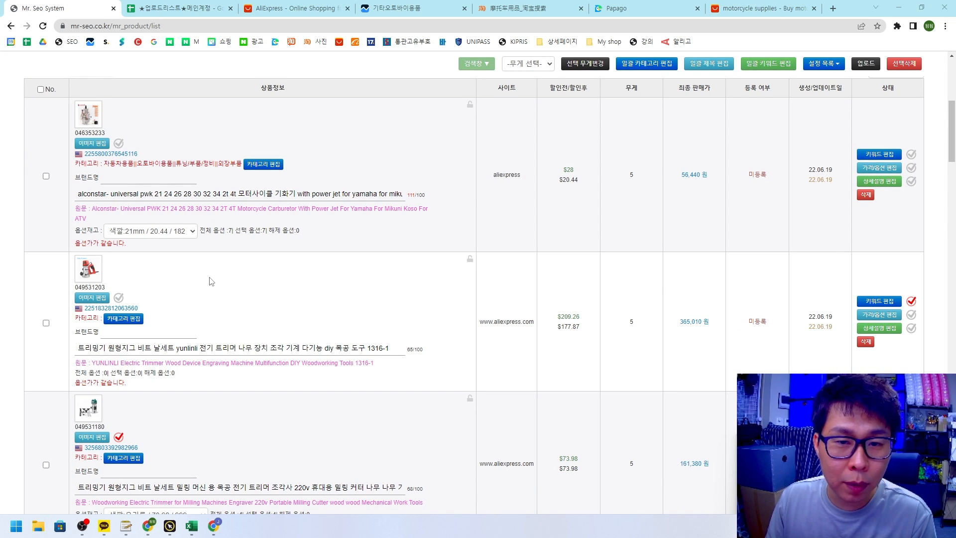
pyautogui.scroll(3, 216, 280)
pyautogui.click(41, 239)
pyautogui.moveTo(848, 229)
pyautogui.mouseDown()
pyautogui.moveTo(805, 225)
pyautogui.moveTo(825, 202)
pyautogui.moveTo(853, 219)
pyautogui.moveTo(844, 232)
pyautogui.mouseUp()
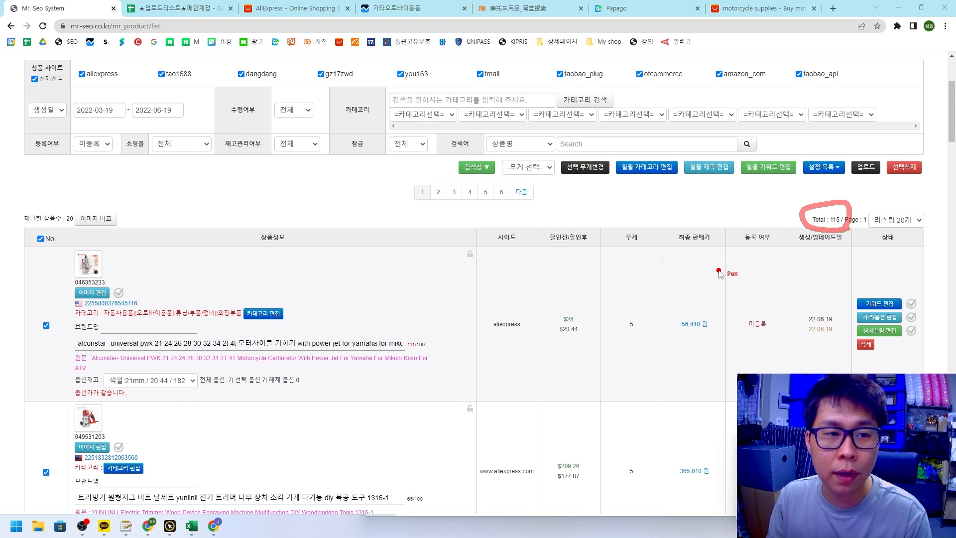
pyautogui.press('Escape')
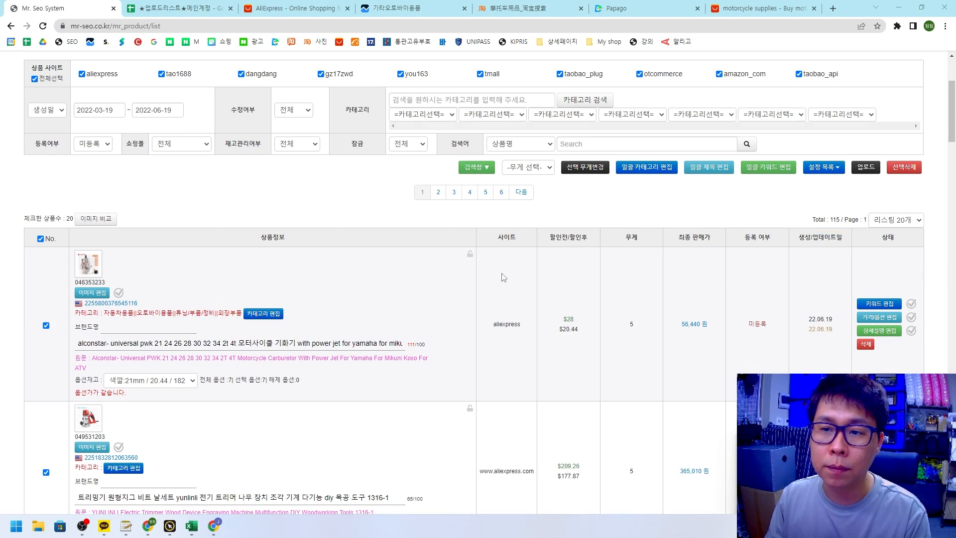
pyautogui.scroll(2, 389, 277)
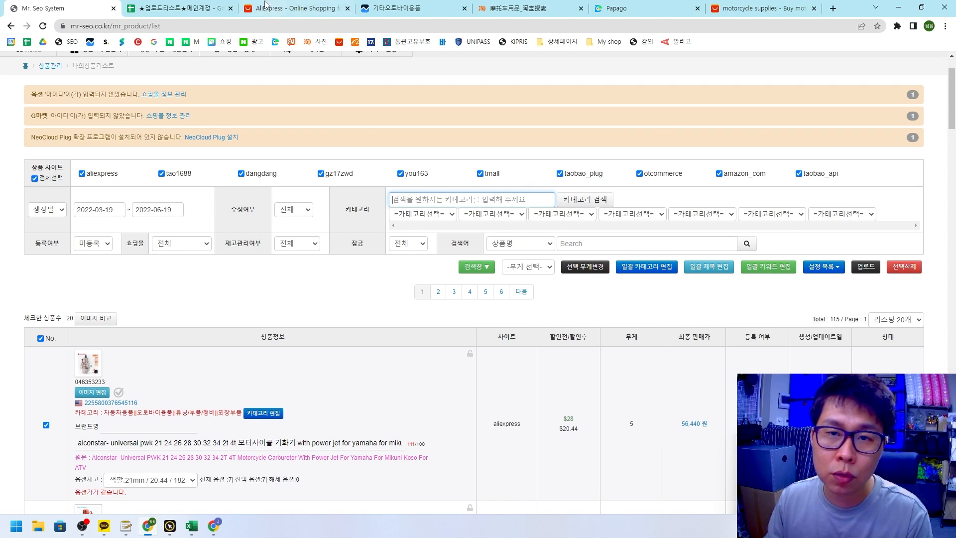
# Step: Look up the Coupang category in row 23 of the upload list and filter the product list by the 외장부품 category
pyautogui.click(179, 8)
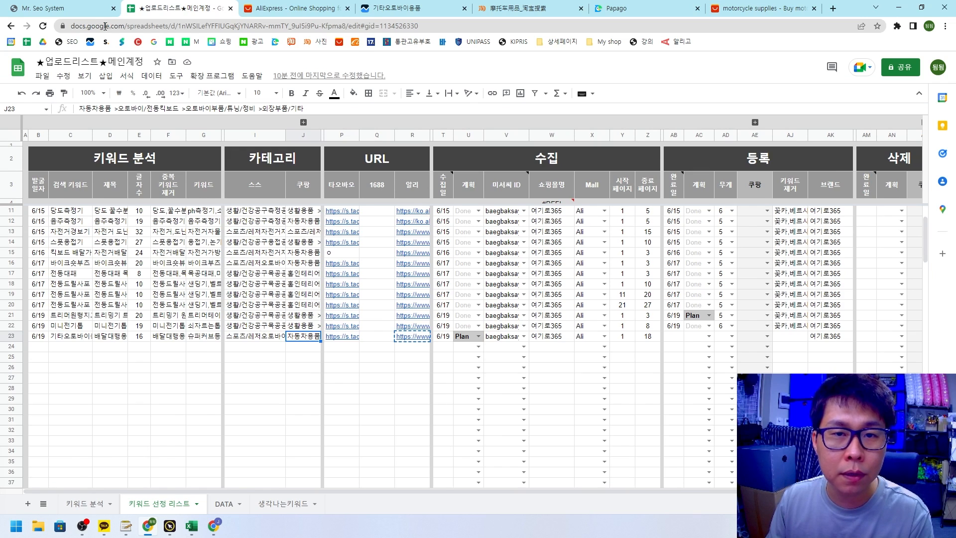
pyautogui.click(86, 8)
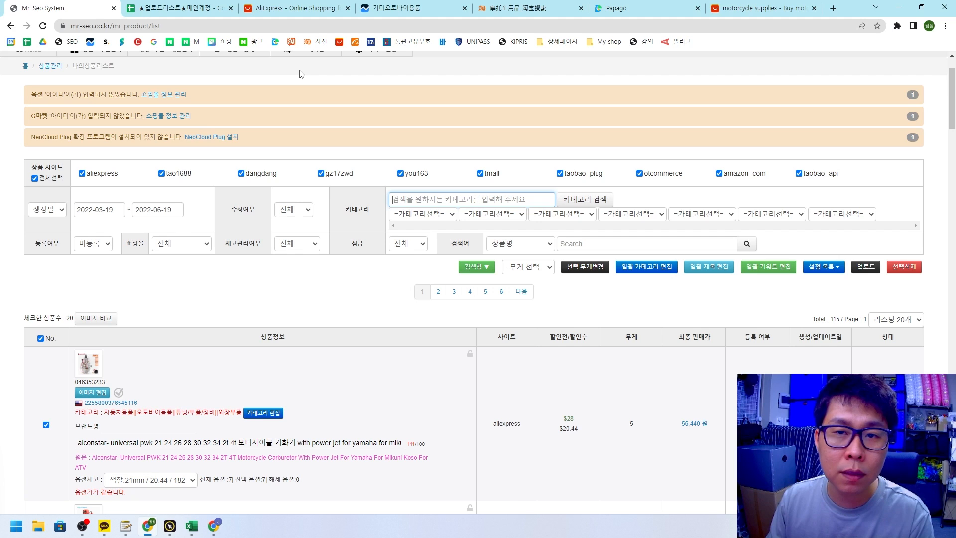
pyautogui.click(179, 8)
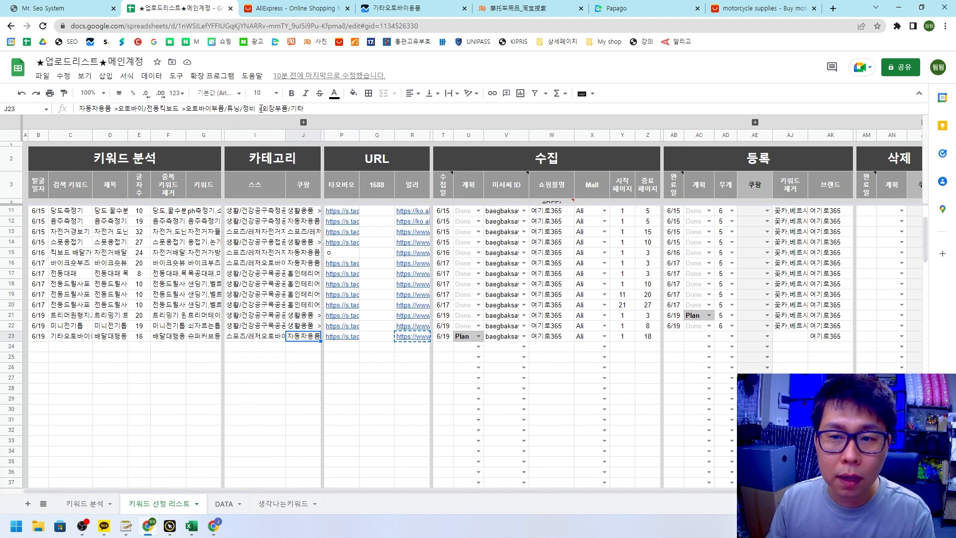
pyautogui.moveTo(263, 108); pyautogui.dragTo(288, 109)
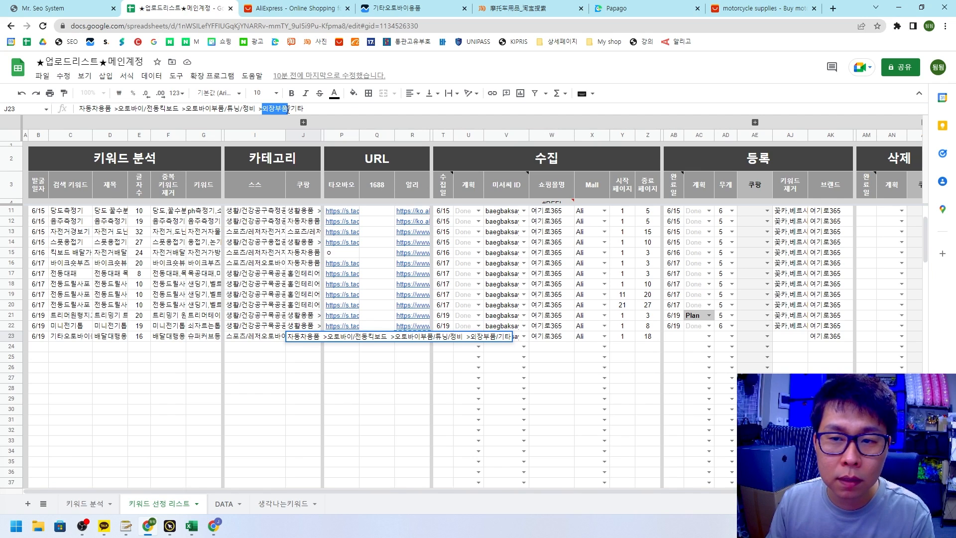
pyautogui.click(67, 9)
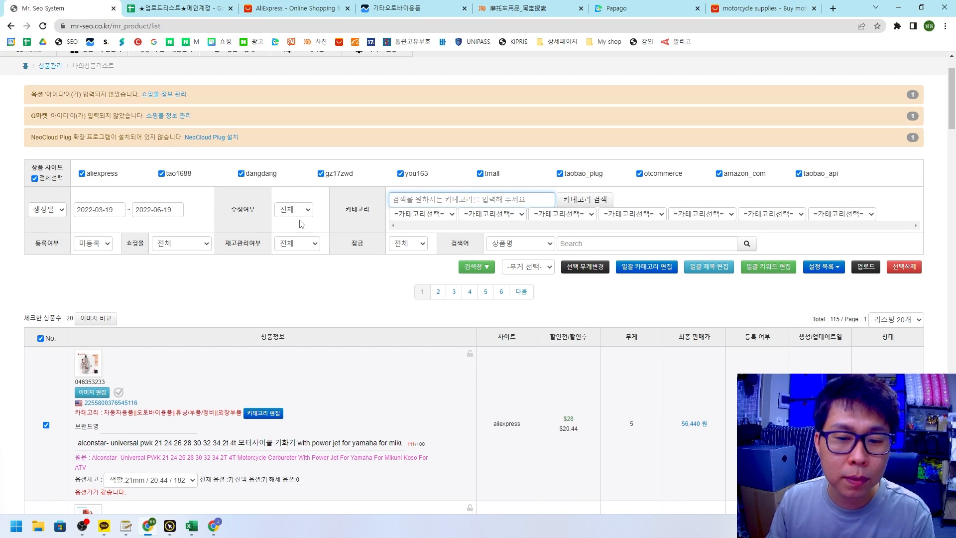
pyautogui.scroll(1, 367, 317)
pyautogui.write('이')
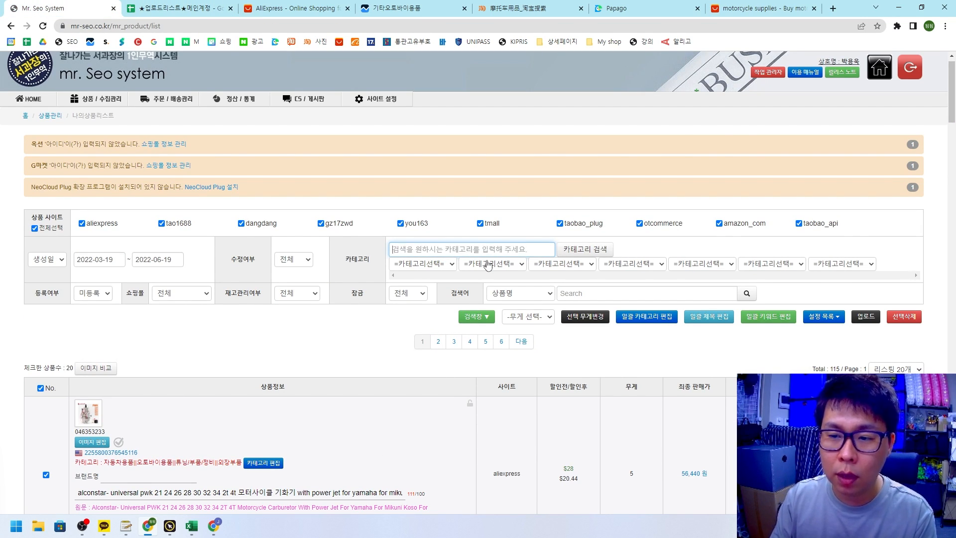
pyautogui.write('장부품')
pyautogui.press('Return')
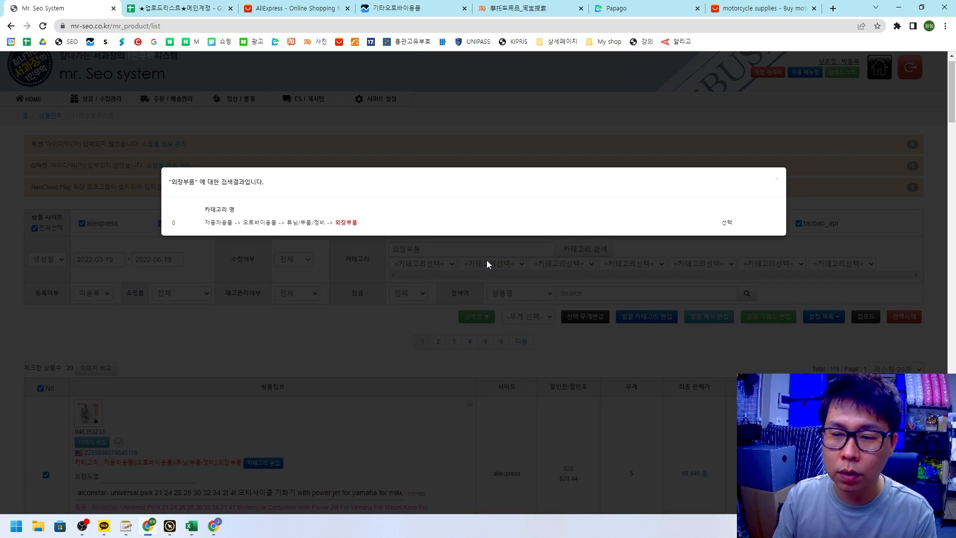
pyautogui.click(339, 224)
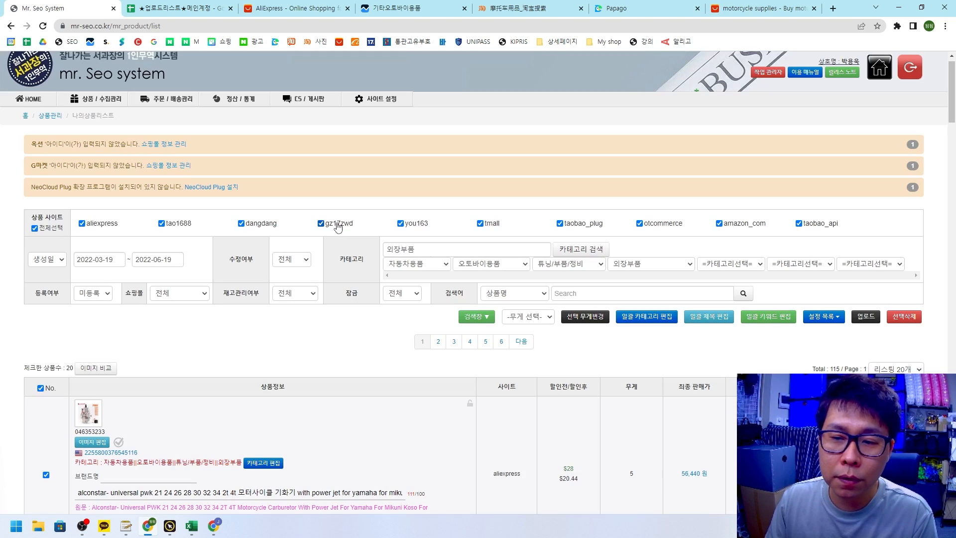
pyautogui.moveTo(765, 302)
pyautogui.mouseDown()
pyautogui.moveTo(770, 279)
pyautogui.moveTo(743, 312)
pyautogui.mouseUp()
pyautogui.click(743, 294)
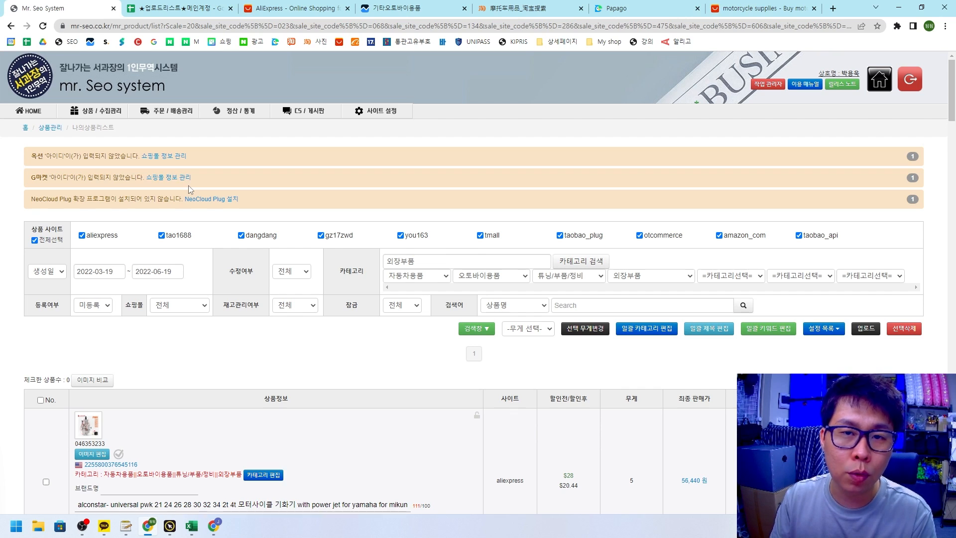
# Step: Trim the text following 외장부품 in the Coupang category of row 23 in the upload list
pyautogui.click(175, 8)
pyautogui.moveTo(308, 109); pyautogui.dragTo(263, 108)
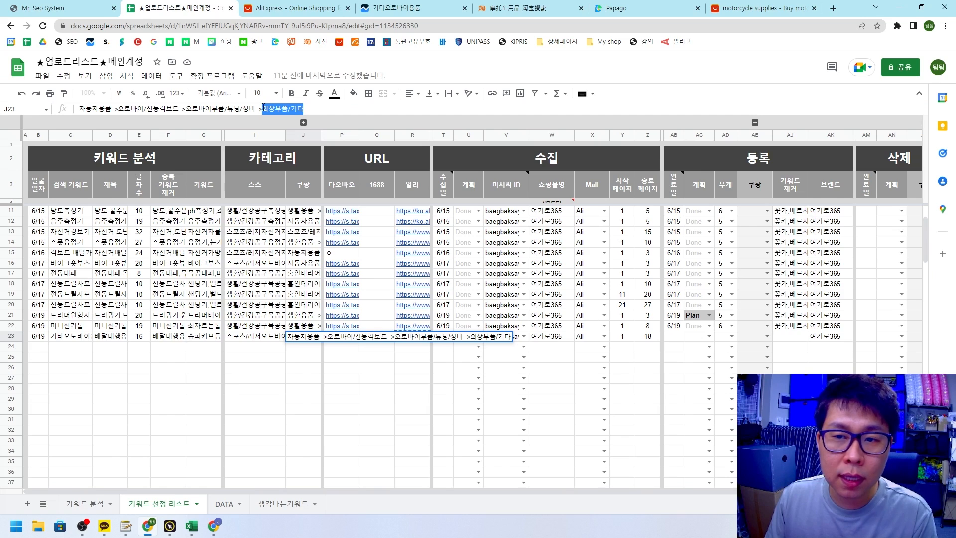
pyautogui.click(310, 110)
pyautogui.press('BackSpace')
pyautogui.press('BackSpace')
pyautogui.press('BackSpace')
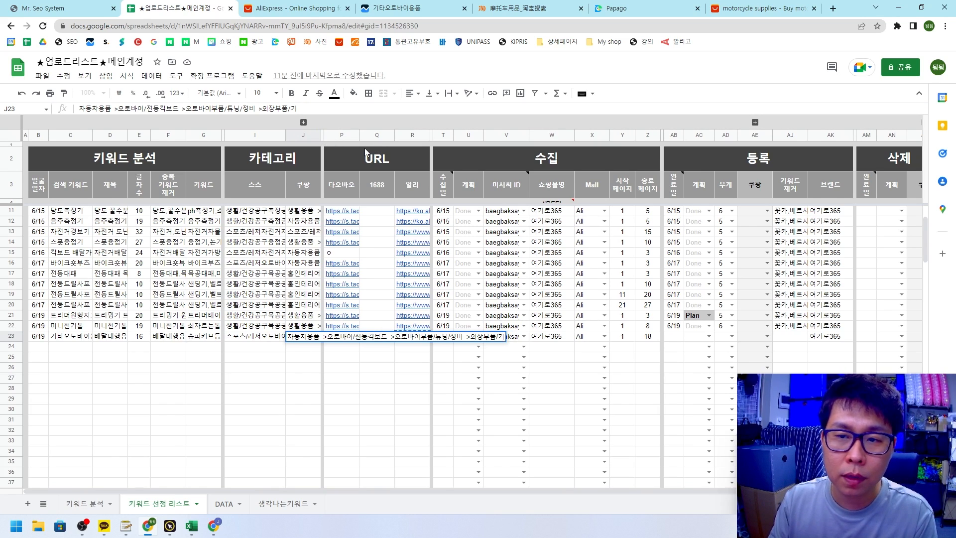
pyautogui.press('Return')
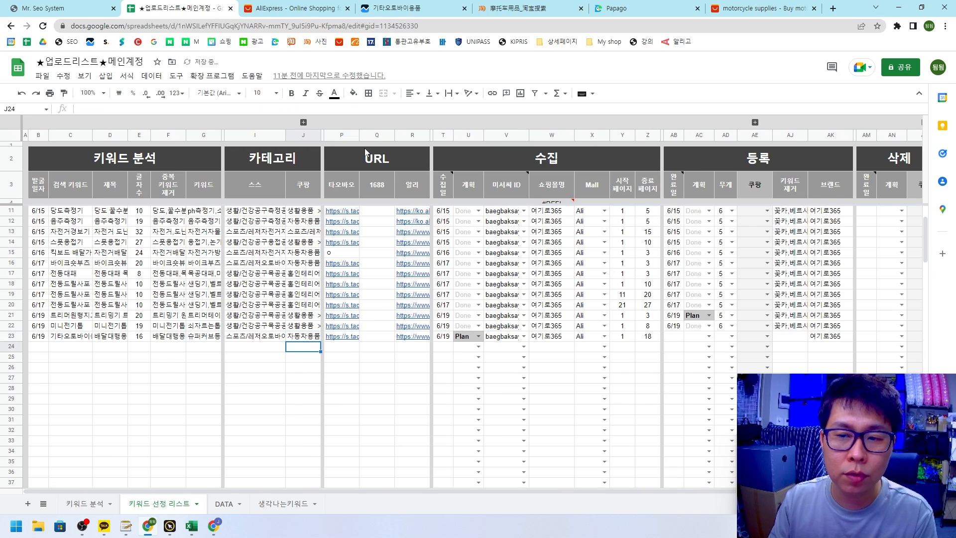
# Step: Check the filtered product list, and set the 수집 plan status of row 23 in the upload list to Done
pyautogui.hotkey('ctrl', '1')
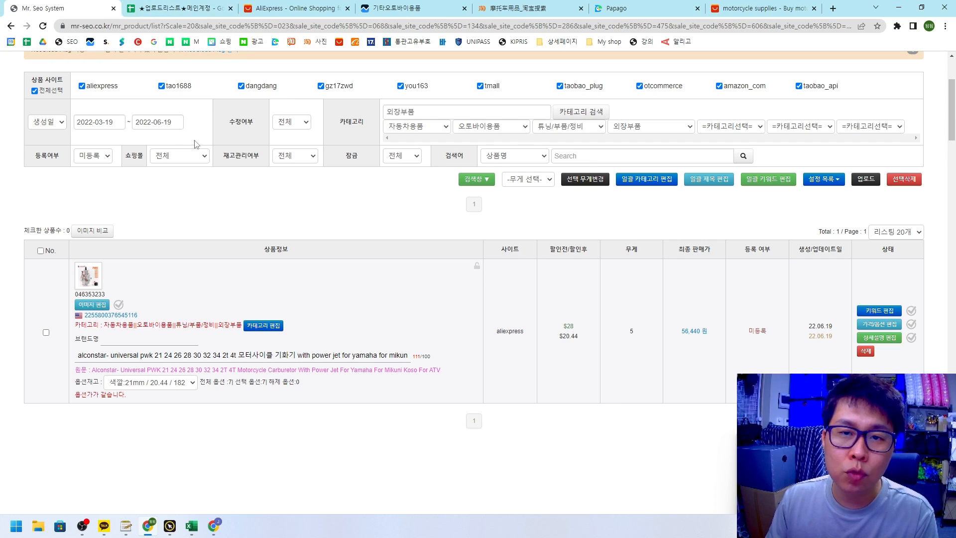
pyautogui.click(164, 8)
pyautogui.hotkey('ctrl', '2')
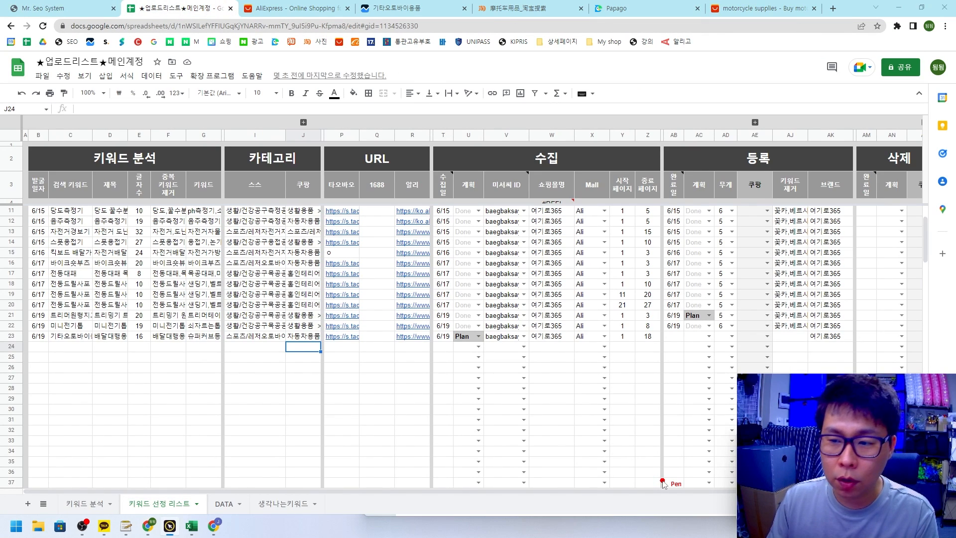
pyautogui.moveTo(491, 351)
pyautogui.mouseDown()
pyautogui.moveTo(487, 324)
pyautogui.moveTo(451, 323)
pyautogui.moveTo(446, 349)
pyautogui.moveTo(444, 329)
pyautogui.mouseUp()
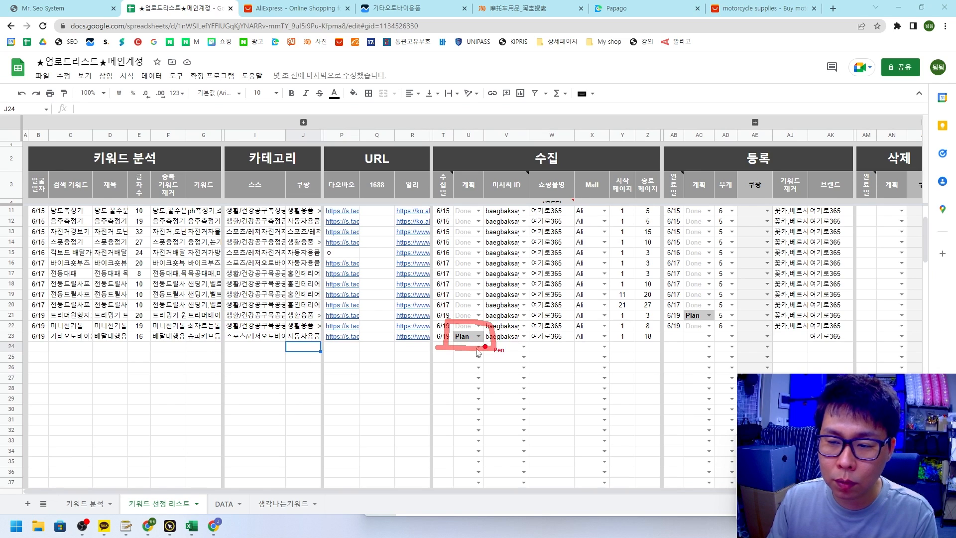
pyautogui.click(469, 374)
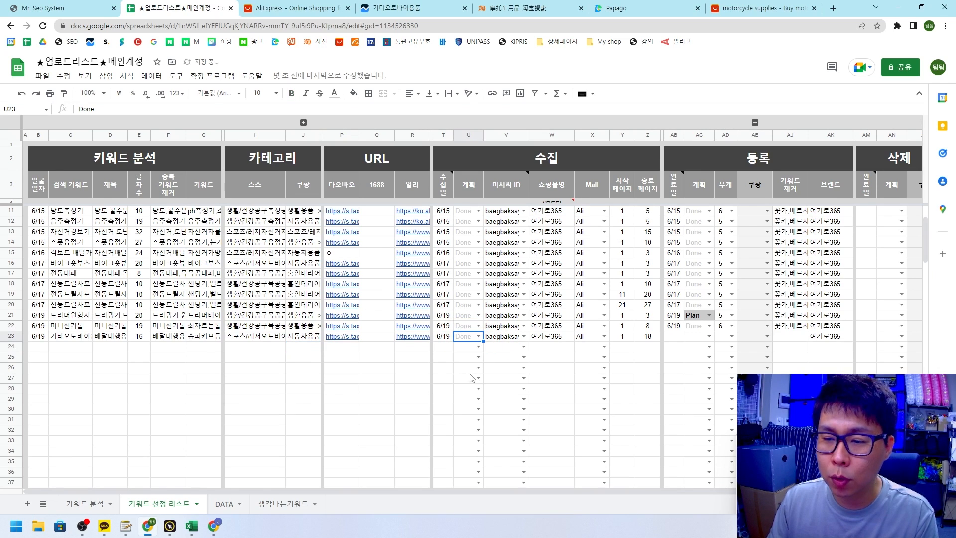
# Step: Fill in the 등록 section of row 23 with the date 6/19, the status Plan and the weight 5
pyautogui.hotkey('ctrl', '2')
pyautogui.moveTo(748, 127)
pyautogui.mouseDown()
pyautogui.moveTo(718, 152)
pyautogui.moveTo(770, 129)
pyautogui.mouseUp()
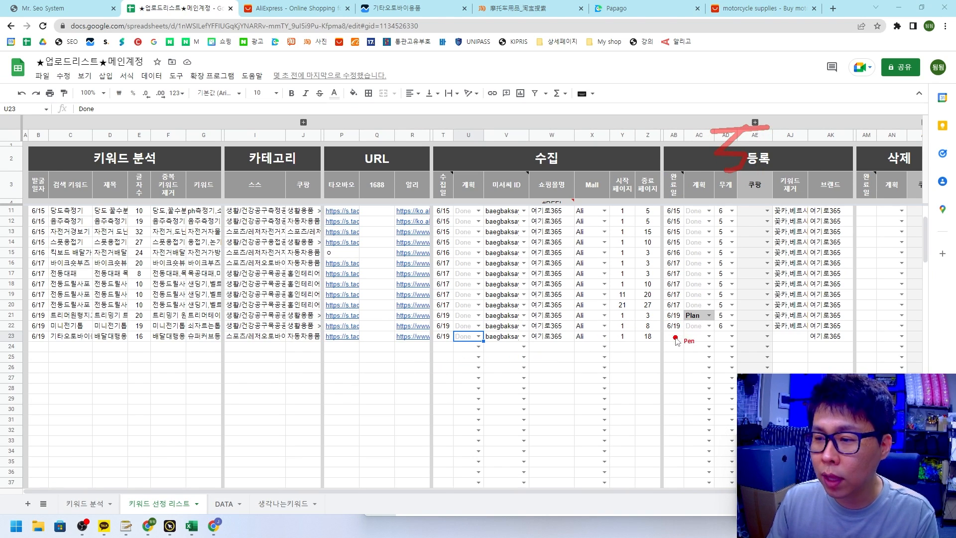
pyautogui.moveTo(664, 345); pyautogui.dragTo(800, 343)
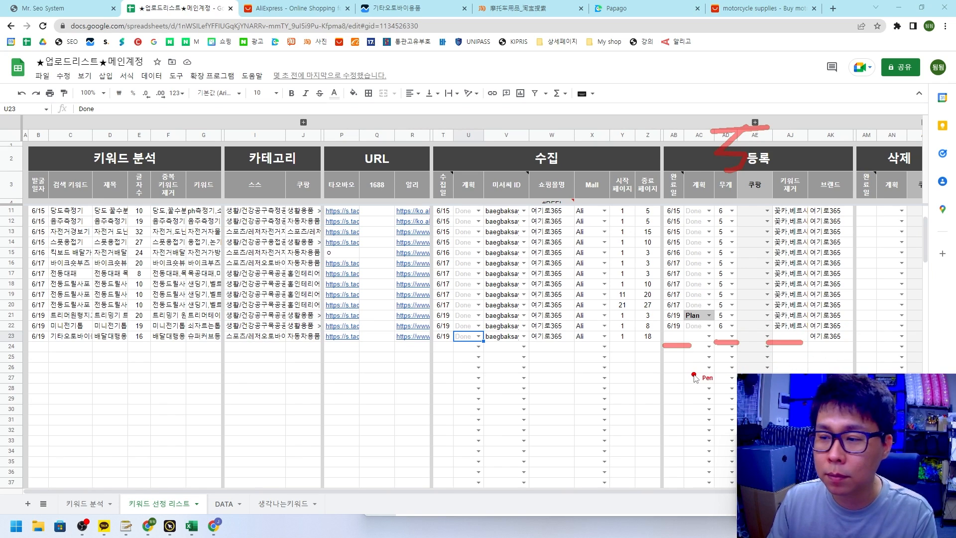
pyautogui.press('Escape')
pyautogui.click(671, 338)
pyautogui.write('6/19')
pyautogui.click(709, 337)
pyautogui.click(698, 348)
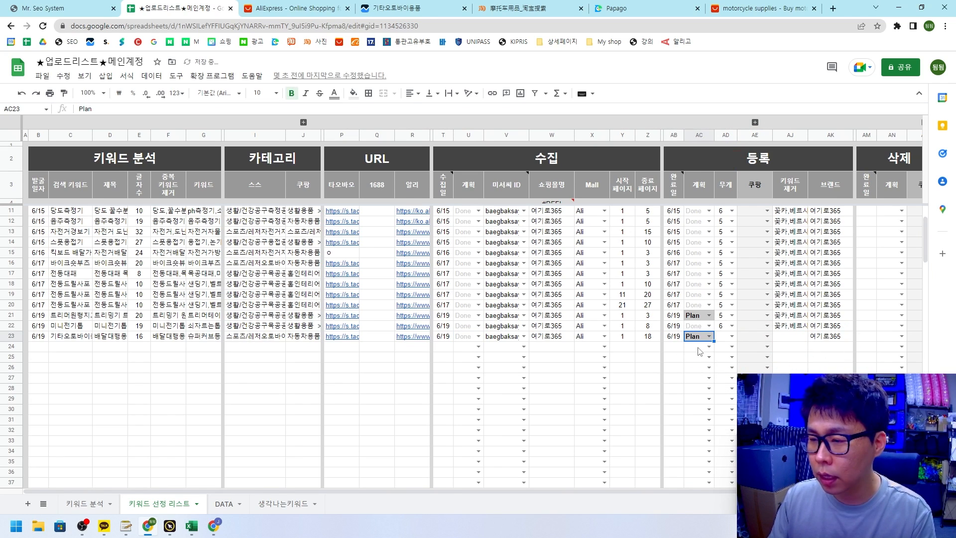
pyautogui.click(731, 336)
pyautogui.click(725, 352)
# Step: Copy the 키워드 제거 list from row 22 into row 23
pyautogui.click(789, 329)
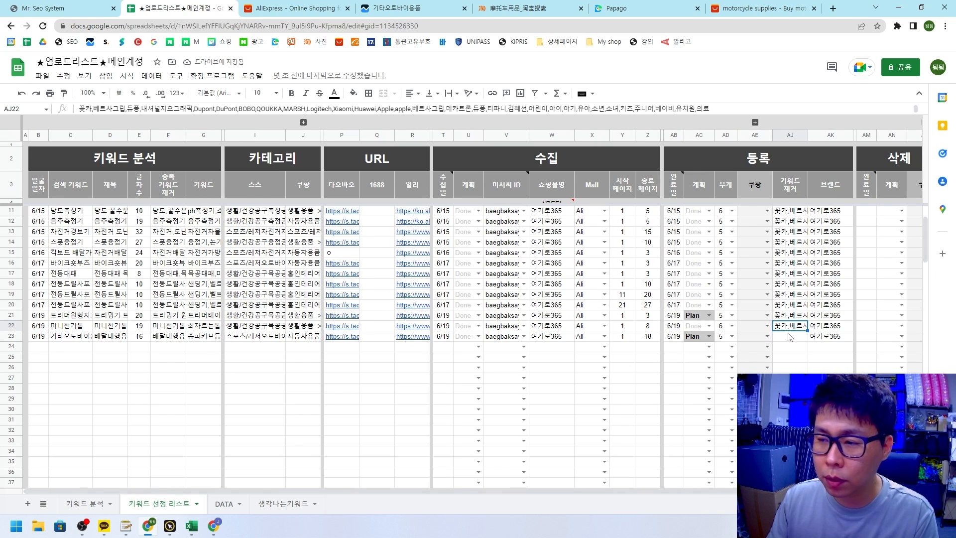
pyautogui.hotkey('ctrl', 'c')
pyautogui.click(791, 337)
pyautogui.hotkey('ctrl', 'v')
pyautogui.moveTo(830, 337); pyautogui.dragTo(706, 337)
pyautogui.click(668, 360)
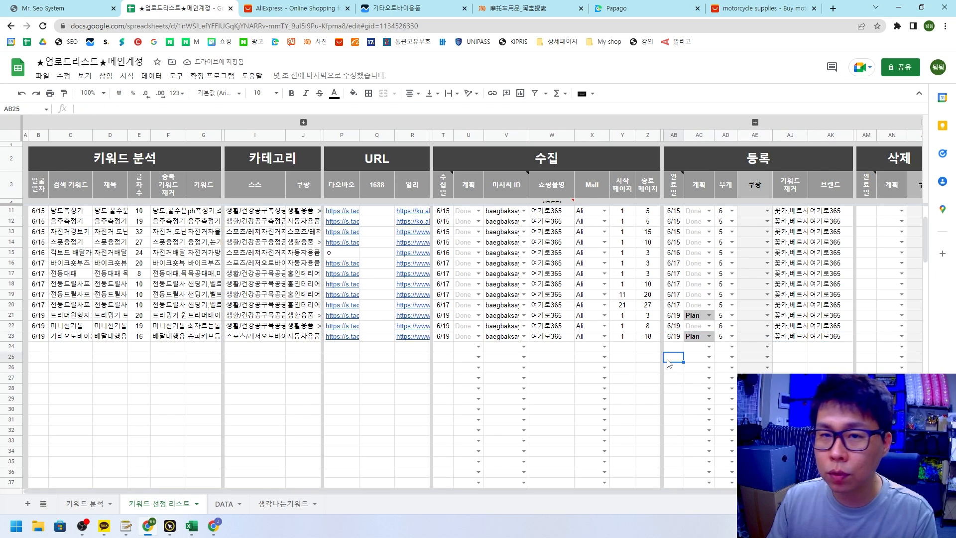
# Step: Switch back to the Mr. Seo System product list and check the 리스팅 setting for products per page
pyautogui.click(64, 10)
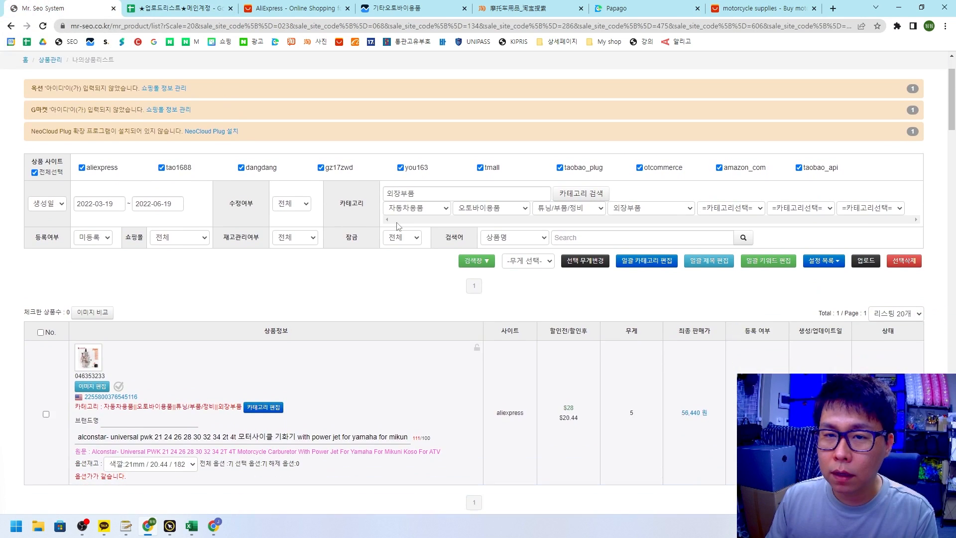
pyautogui.scroll(-2, 399, 229)
pyautogui.scroll(1, 377, 239)
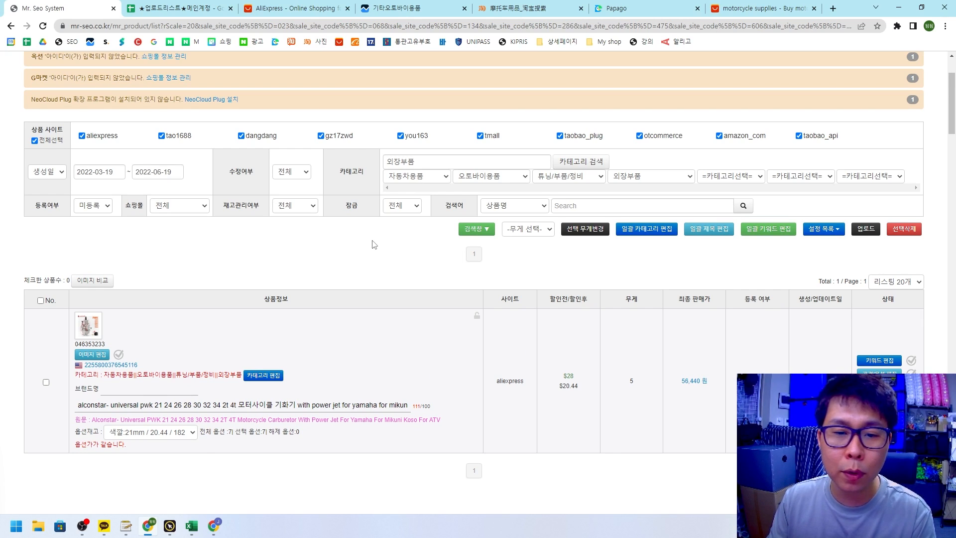
pyautogui.hotkey('ctrl', '2')
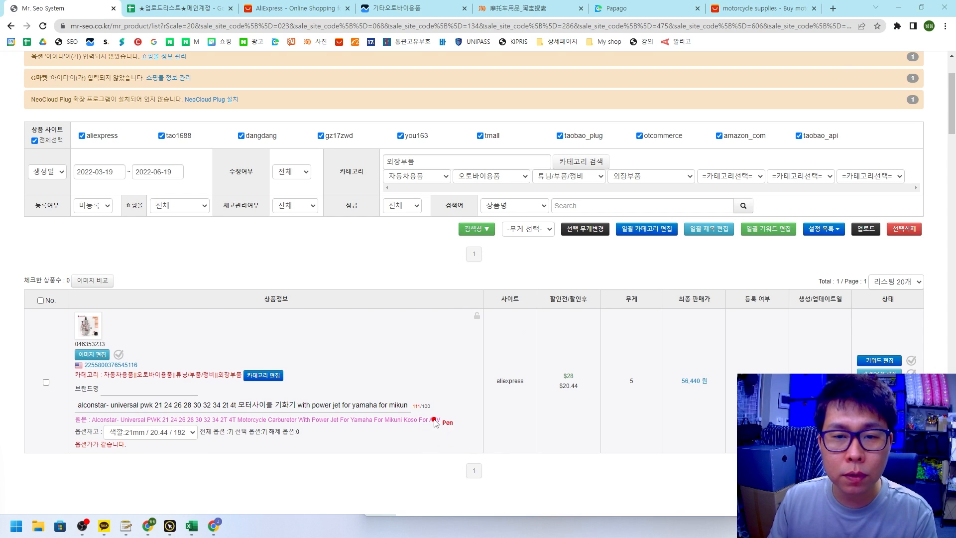
pyautogui.moveTo(925, 295)
pyautogui.mouseDown()
pyautogui.moveTo(855, 288)
pyautogui.moveTo(906, 261)
pyautogui.moveTo(930, 280)
pyautogui.moveTo(924, 298)
pyautogui.mouseUp()
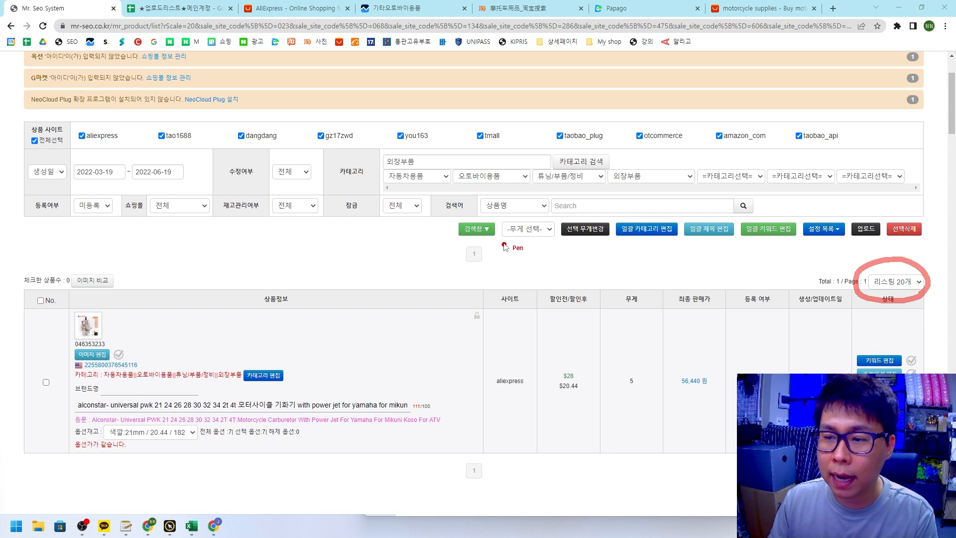
pyautogui.moveTo(501, 221)
pyautogui.mouseDown()
pyautogui.moveTo(505, 238)
pyautogui.moveTo(523, 208)
pyautogui.mouseUp()
pyautogui.moveTo(617, 213)
pyautogui.mouseDown()
pyautogui.moveTo(625, 227)
pyautogui.moveTo(640, 208)
pyautogui.moveTo(699, 239)
pyautogui.moveTo(711, 211)
pyautogui.moveTo(752, 232)
pyautogui.moveTo(763, 210)
pyautogui.mouseUp()
pyautogui.moveTo(870, 210)
pyautogui.mouseDown()
pyautogui.moveTo(858, 217)
pyautogui.moveTo(875, 222)
pyautogui.moveTo(880, 207)
pyautogui.mouseUp()
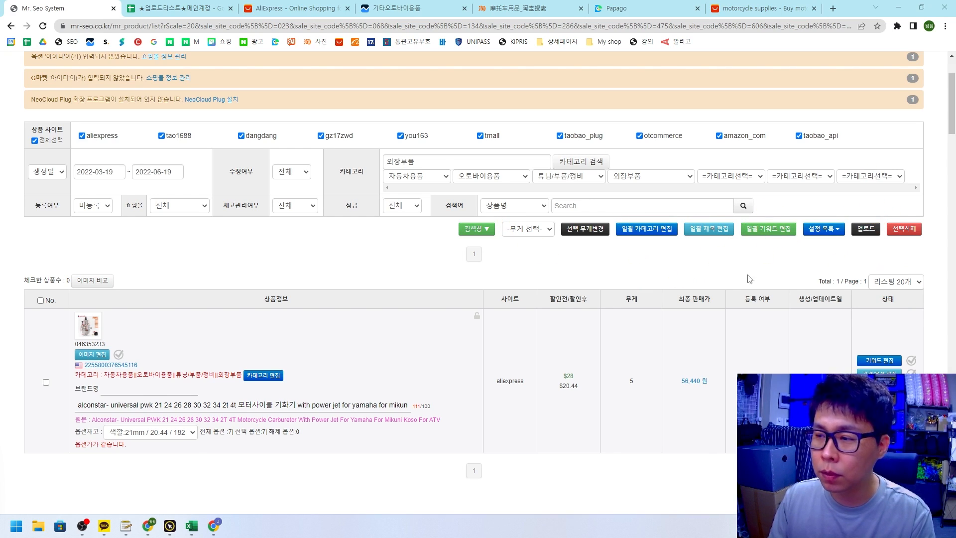
# Step: Set the product list to show 500 products per page and look through the listed product
pyautogui.click(890, 284)
pyautogui.click(891, 348)
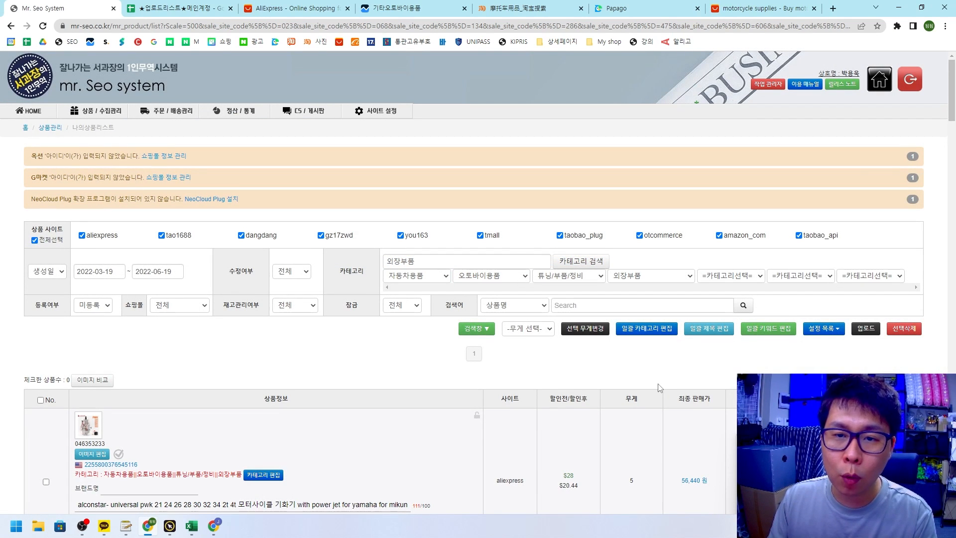
pyautogui.scroll(-1, 589, 390)
pyautogui.scroll(-1, 583, 391)
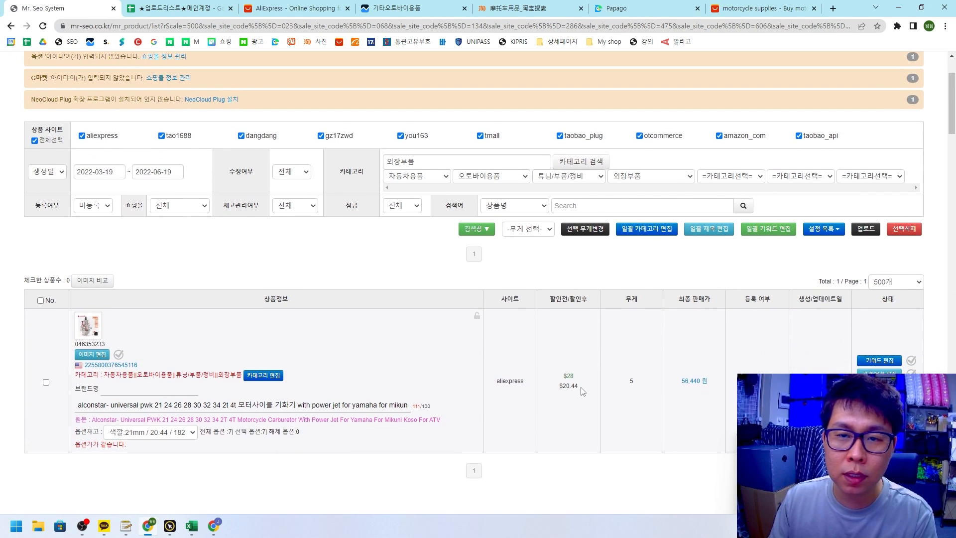
pyautogui.scroll(-1, 576, 384)
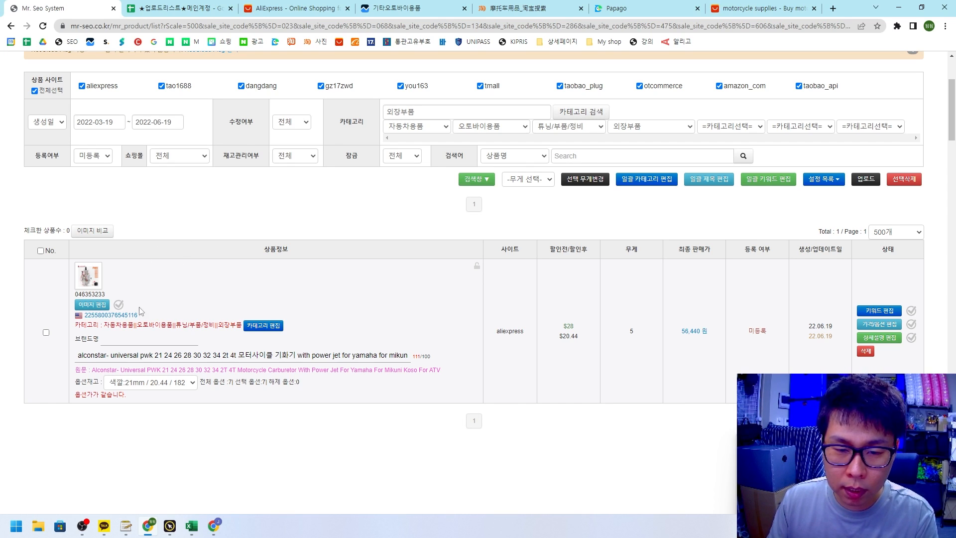
pyautogui.scroll(-5, 259, 432)
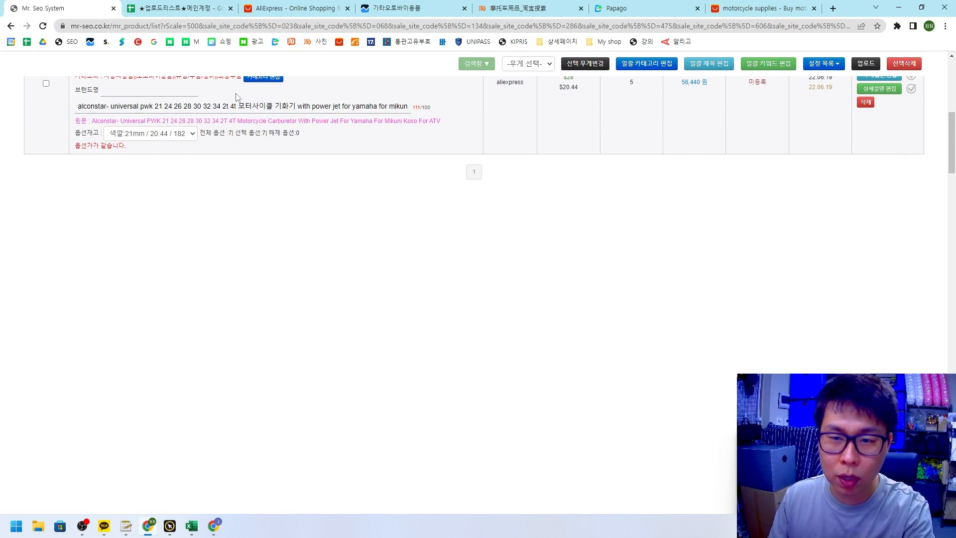
# Step: Set the product list to 20 products per page and select all listed products
pyautogui.scroll(4, 292, 194)
pyautogui.click(894, 182)
pyautogui.click(892, 195)
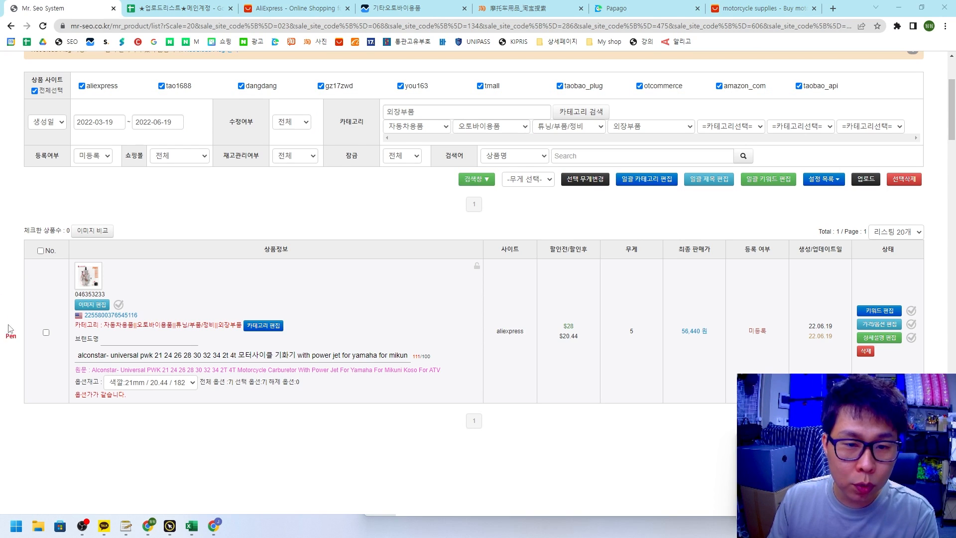
pyautogui.moveTo(56, 259)
pyautogui.mouseDown()
pyautogui.moveTo(54, 231)
pyautogui.moveTo(41, 263)
pyautogui.moveTo(43, 222)
pyautogui.moveTo(89, 243)
pyautogui.mouseUp()
pyautogui.press('Escape')
pyautogui.click(40, 251)
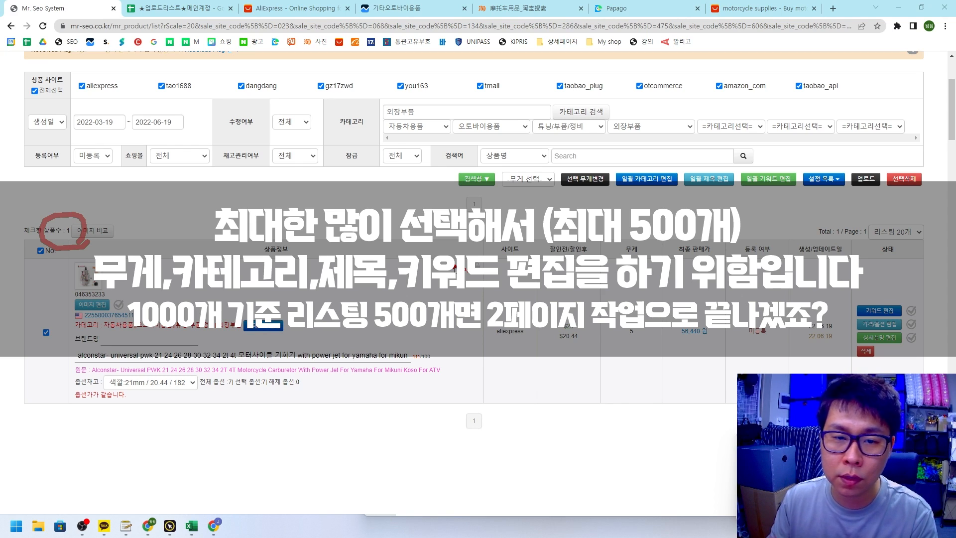
pyautogui.moveTo(28, 231)
pyautogui.mouseDown()
pyautogui.moveTo(43, 254)
pyautogui.moveTo(74, 193)
pyautogui.mouseUp()
pyautogui.moveTo(524, 191); pyautogui.dragTo(717, 186)
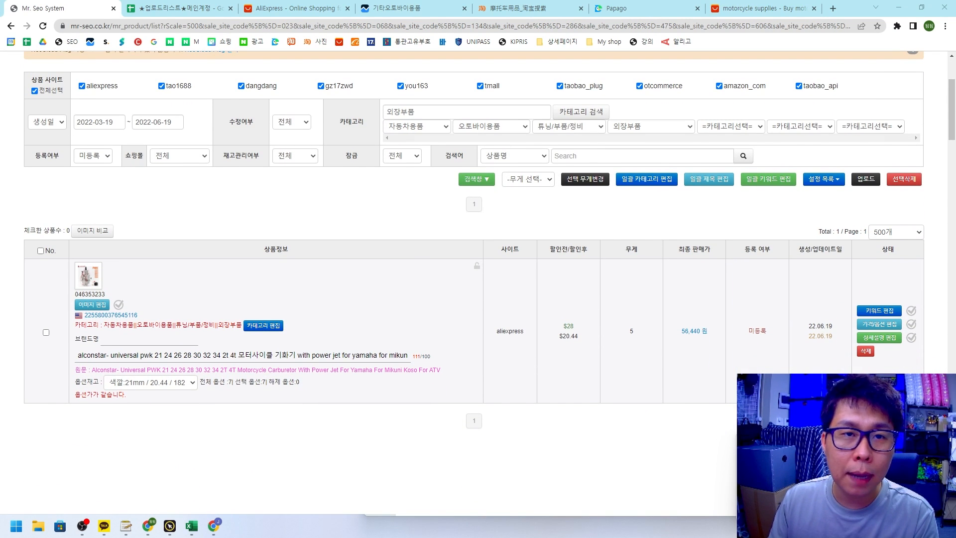
# Step: Select all products in the filtered product list
pyautogui.moveTo(37, 305)
pyautogui.mouseDown()
pyautogui.moveTo(75, 233)
pyautogui.moveTo(70, 269)
pyautogui.mouseUp()
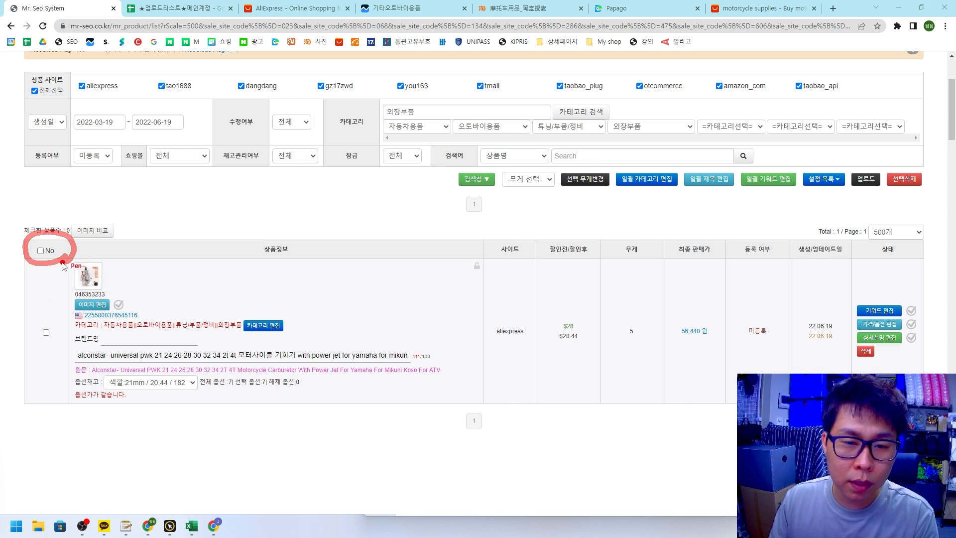
pyautogui.press('Escape')
pyautogui.click(41, 251)
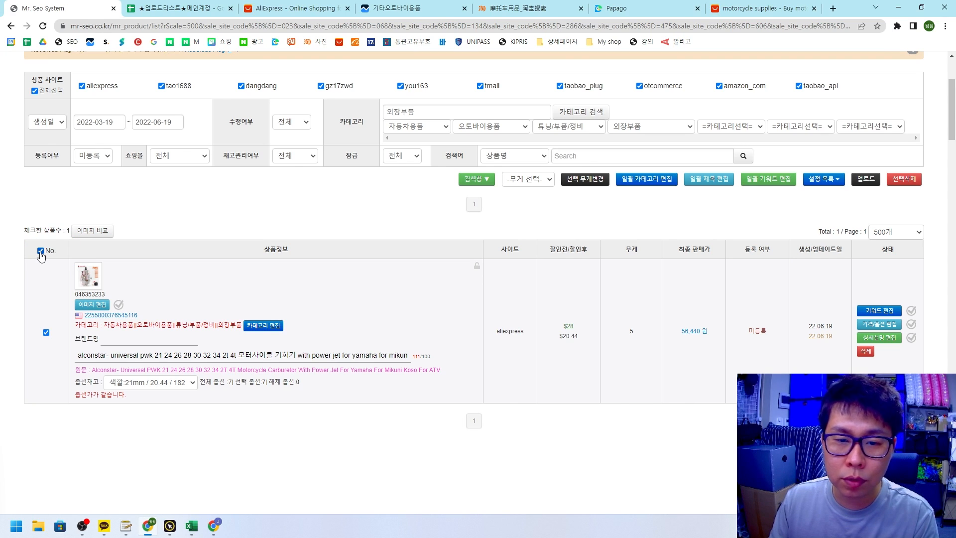
pyautogui.moveTo(551, 195)
pyautogui.mouseDown()
pyautogui.moveTo(514, 153)
pyautogui.moveTo(558, 177)
pyautogui.moveTo(538, 199)
pyautogui.mouseUp()
pyautogui.moveTo(576, 159)
pyautogui.mouseDown()
pyautogui.moveTo(591, 170)
pyautogui.moveTo(607, 155)
pyautogui.mouseUp()
pyautogui.press('Escape')
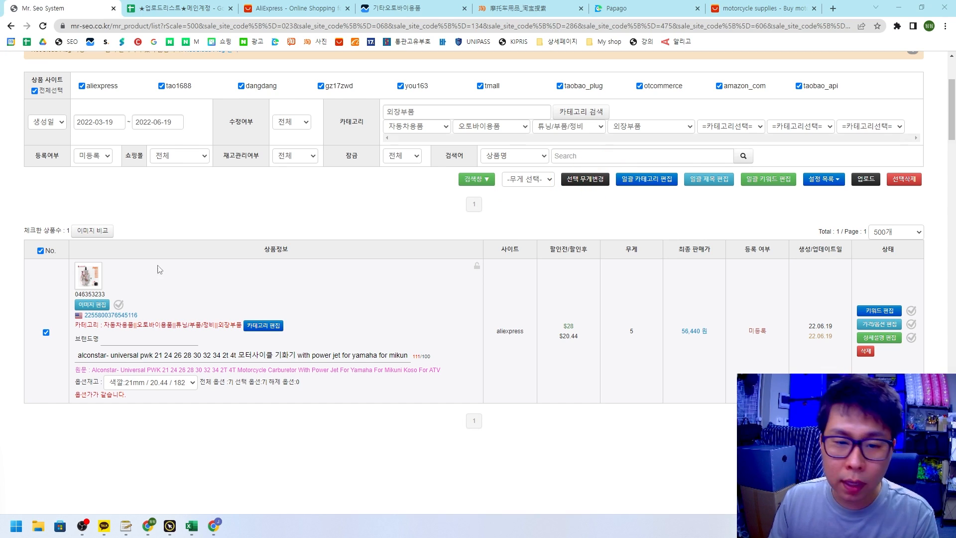
# Step: Change the weight of the selected product to 15 kg and confirm the change
pyautogui.moveTo(93, 272)
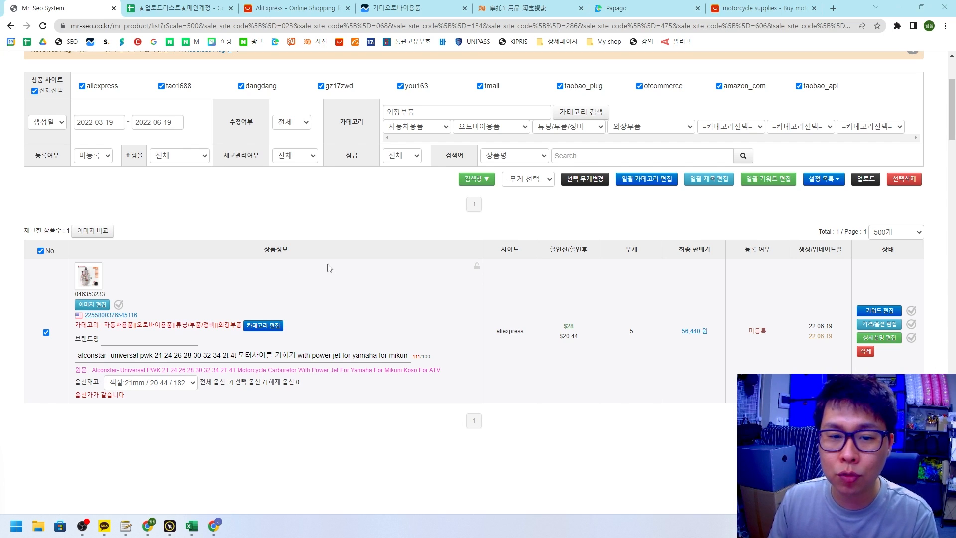
pyautogui.click(528, 178)
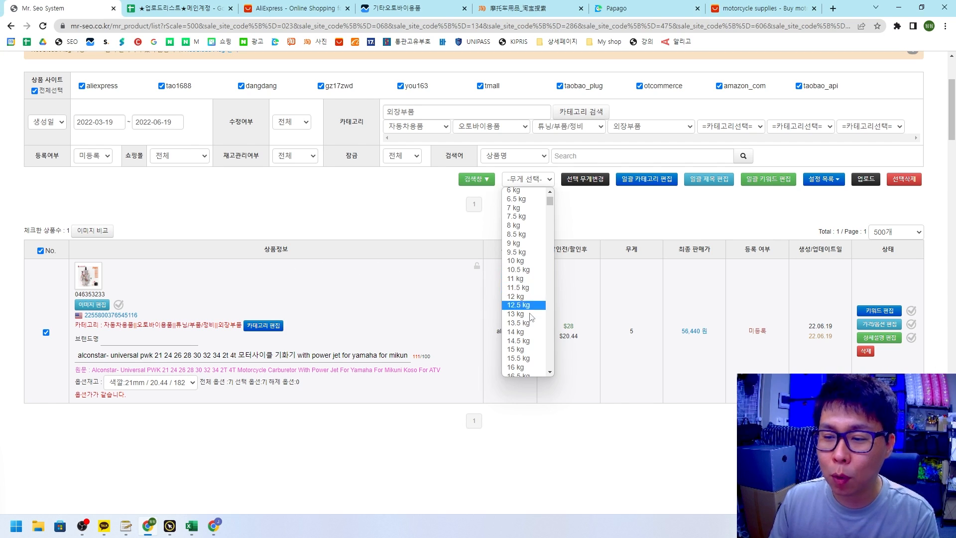
pyautogui.click(524, 349)
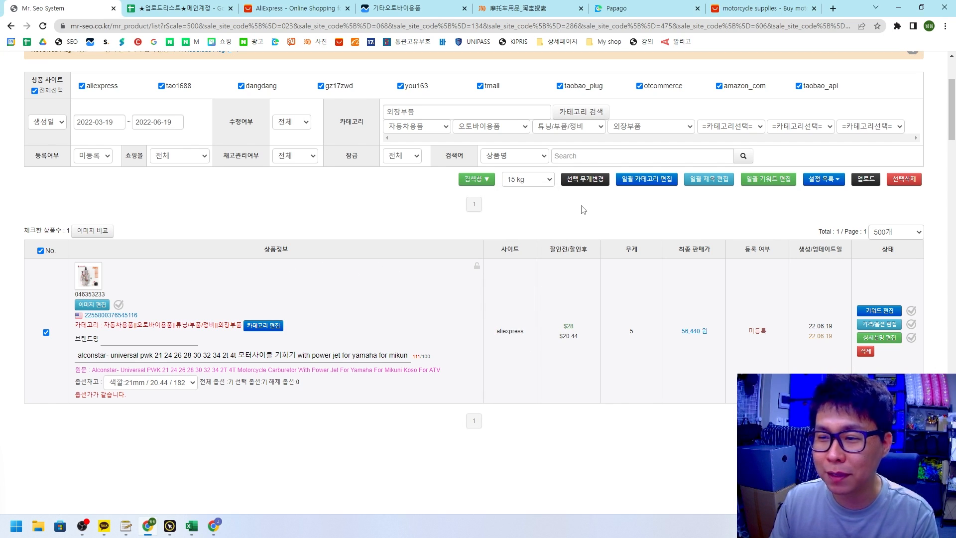
pyautogui.click(583, 179)
pyautogui.click(572, 84)
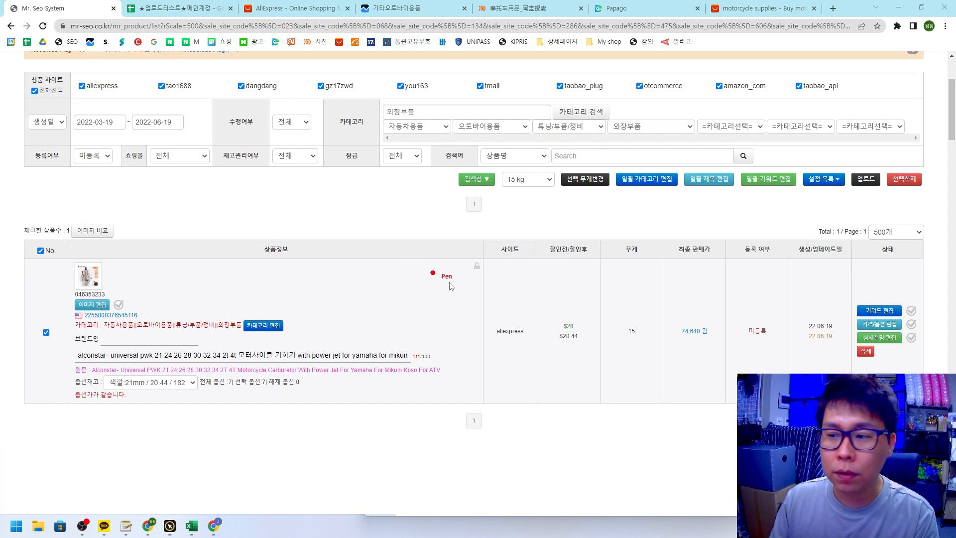
pyautogui.moveTo(649, 352)
pyautogui.mouseDown()
pyautogui.moveTo(606, 307)
pyautogui.moveTo(668, 336)
pyautogui.moveTo(645, 359)
pyautogui.mouseUp()
pyautogui.moveTo(641, 154)
pyautogui.mouseDown()
pyautogui.moveTo(651, 190)
pyautogui.moveTo(681, 139)
pyautogui.mouseUp()
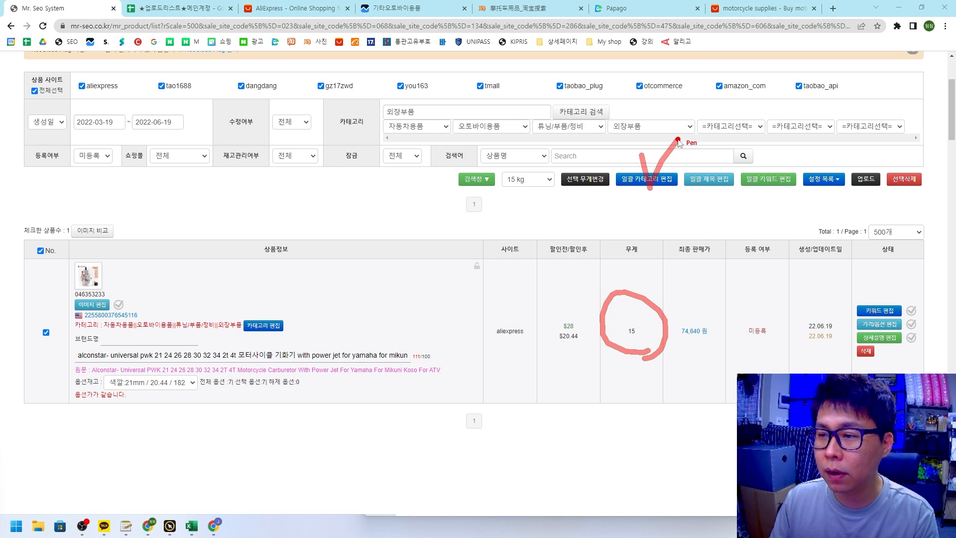
pyautogui.moveTo(618, 192); pyautogui.dragTo(802, 190)
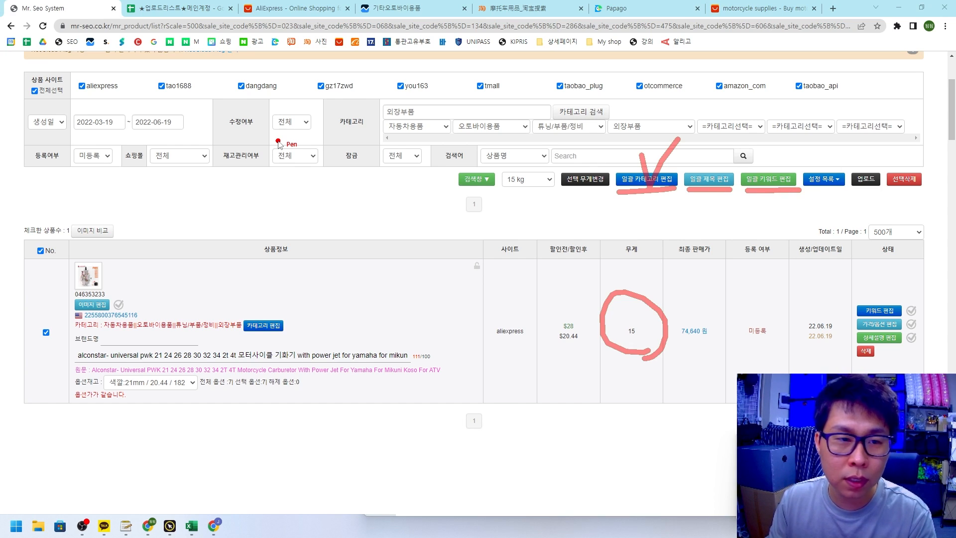
pyautogui.press('Escape')
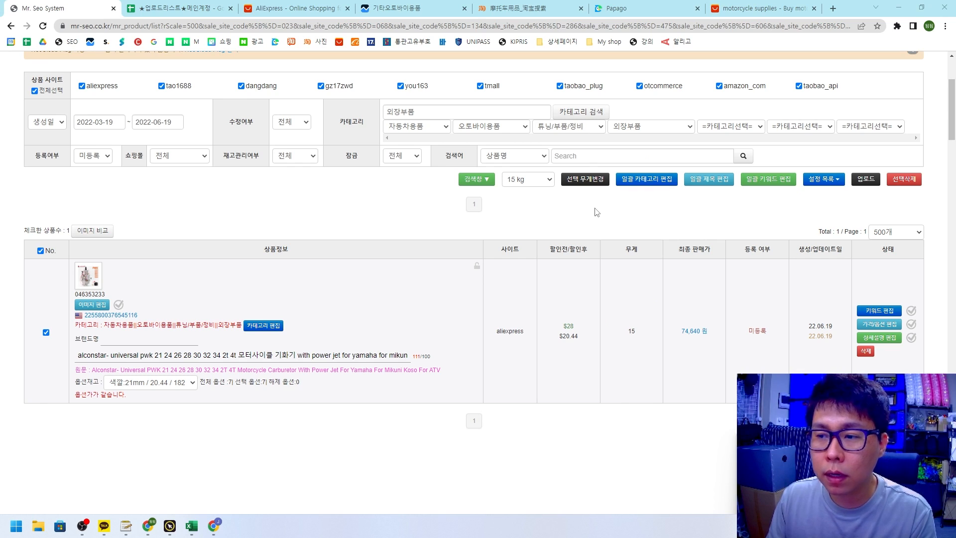
# Step: Open the bulk category editor for the selected product and check its 11번가 and 스마트스토어 category entries
pyautogui.click(646, 179)
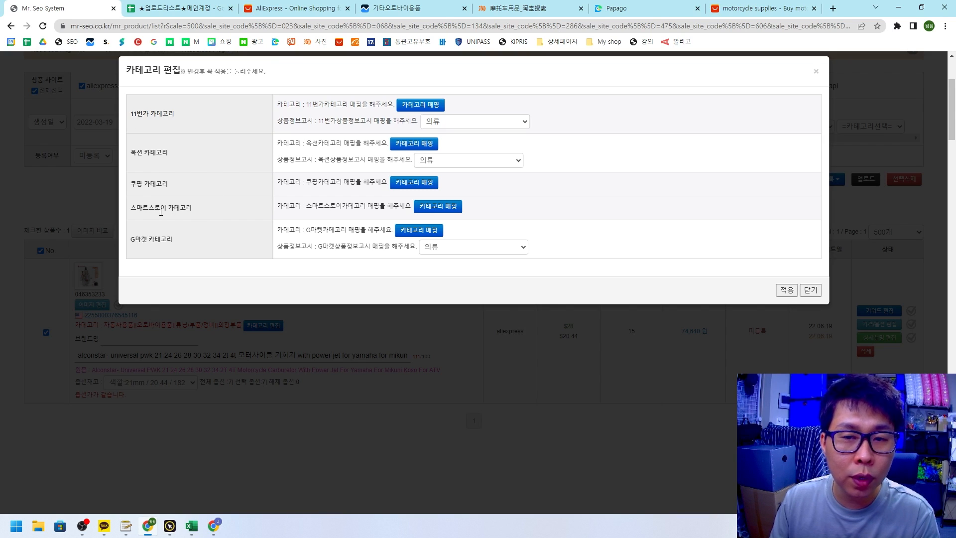
pyautogui.moveTo(129, 114); pyautogui.dragTo(176, 116)
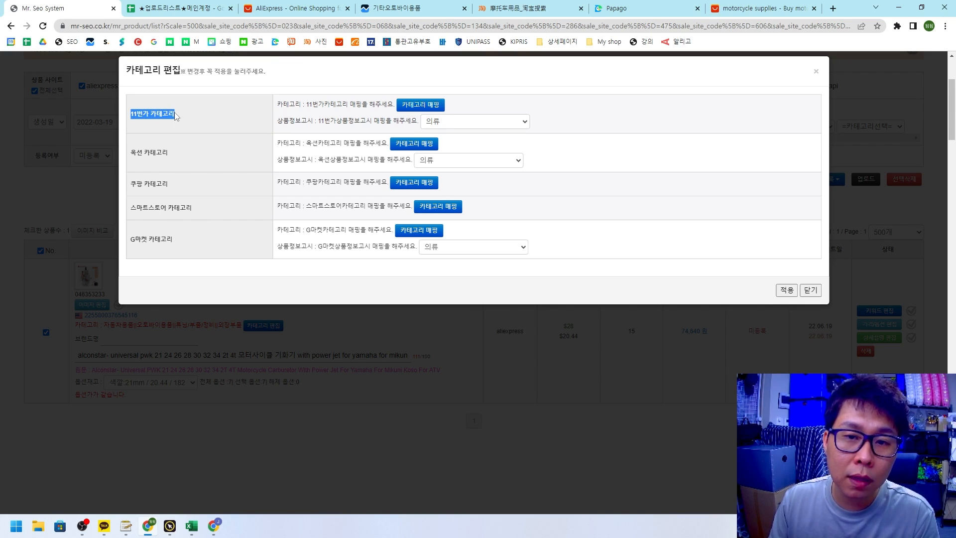
pyautogui.moveTo(130, 208); pyautogui.dragTo(157, 209)
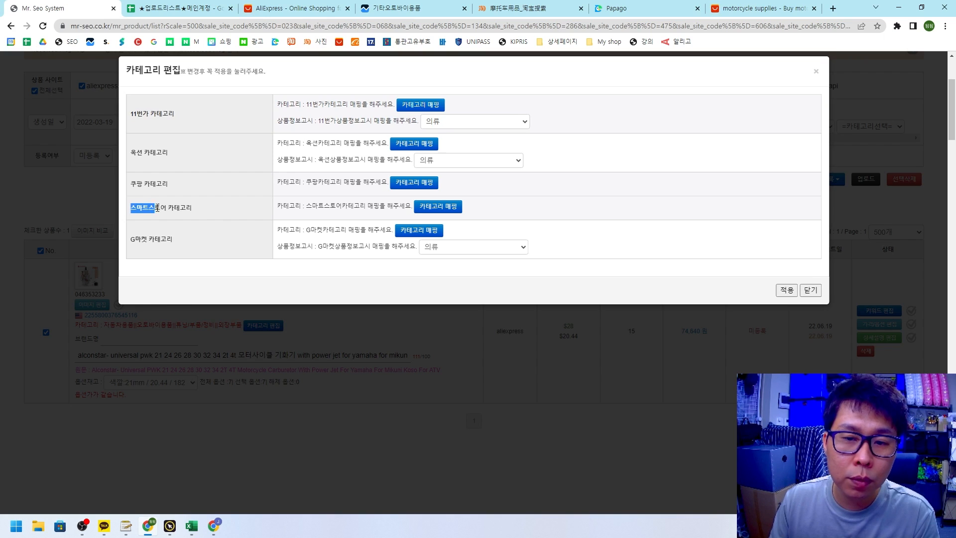
pyautogui.click(210, 208)
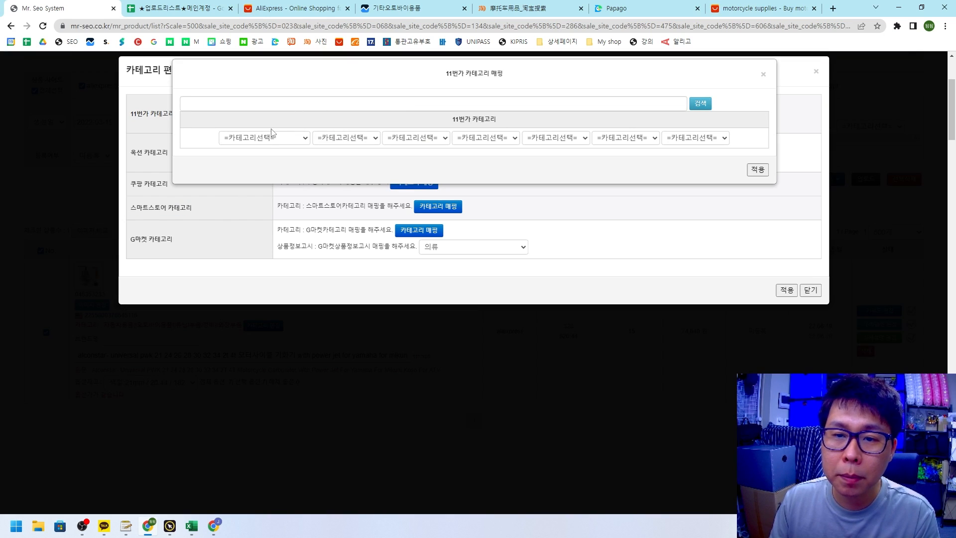
# Step: Map the 11번가 category to 해외직구 > 스포츠/레저 > 자전거/바이크 > 자전거부품/용품
pyautogui.click(272, 135)
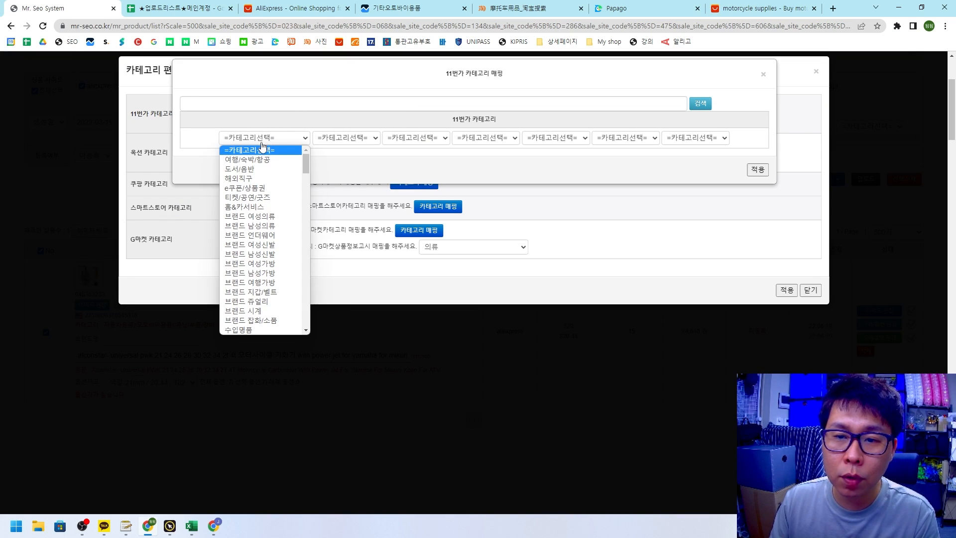
pyautogui.click(252, 181)
pyautogui.click(333, 138)
pyautogui.click(337, 179)
pyautogui.click(416, 138)
pyautogui.click(414, 197)
pyautogui.click(482, 144)
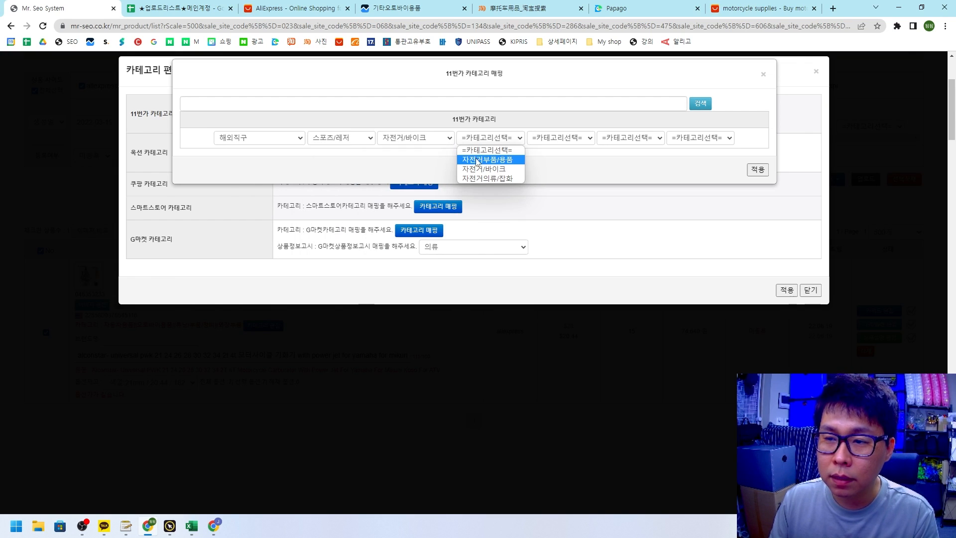
pyautogui.click(490, 159)
pyautogui.click(560, 138)
pyautogui.click(776, 176)
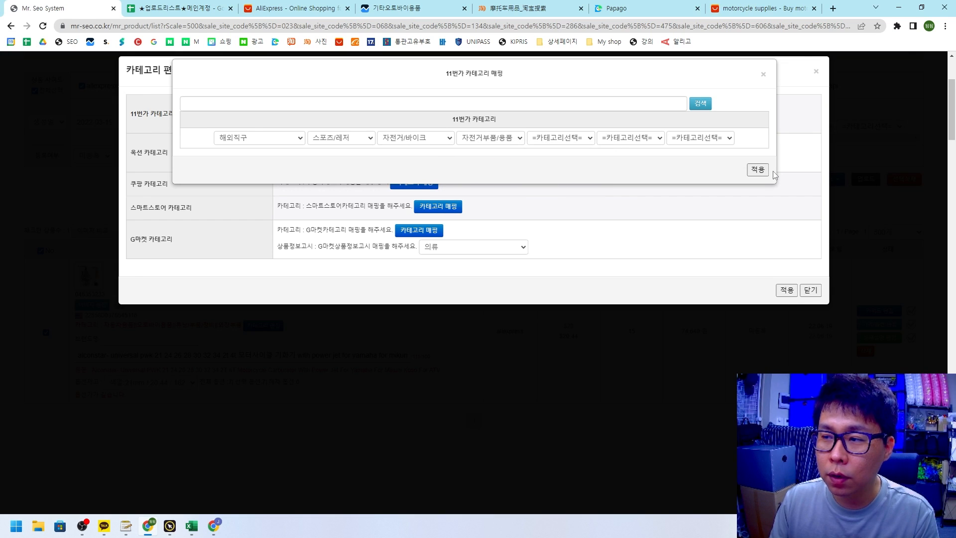
pyautogui.click(754, 172)
# Step: Map the 스마트스토어 category to 스포츠/레저 > 오토바이/스쿠터 > 오토바이용품 > 기타오토바이용품
pyautogui.click(437, 206)
pyautogui.click(259, 138)
pyautogui.click(262, 196)
pyautogui.click(333, 138)
pyautogui.scroll(-3, 331, 199)
pyautogui.click(330, 246)
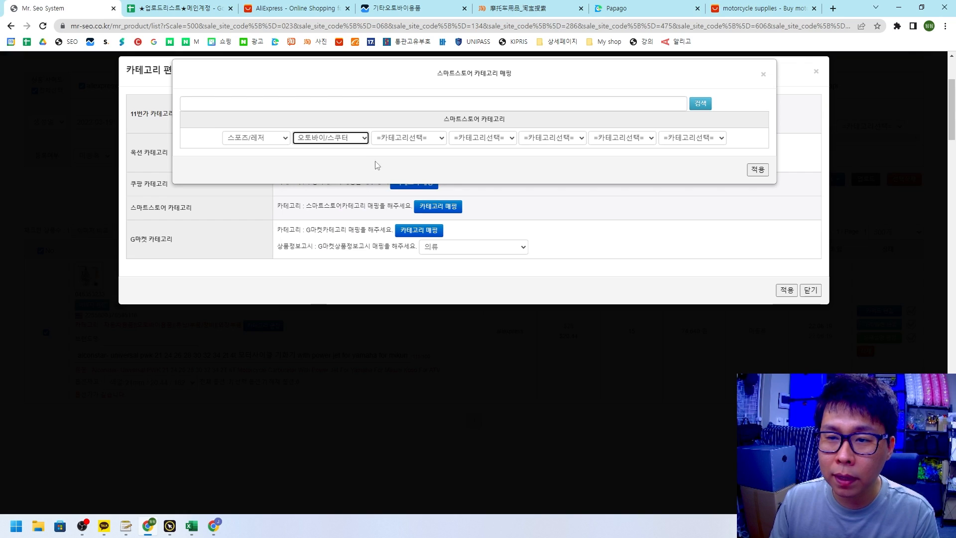
pyautogui.click(401, 139)
pyautogui.click(401, 188)
pyautogui.click(483, 138)
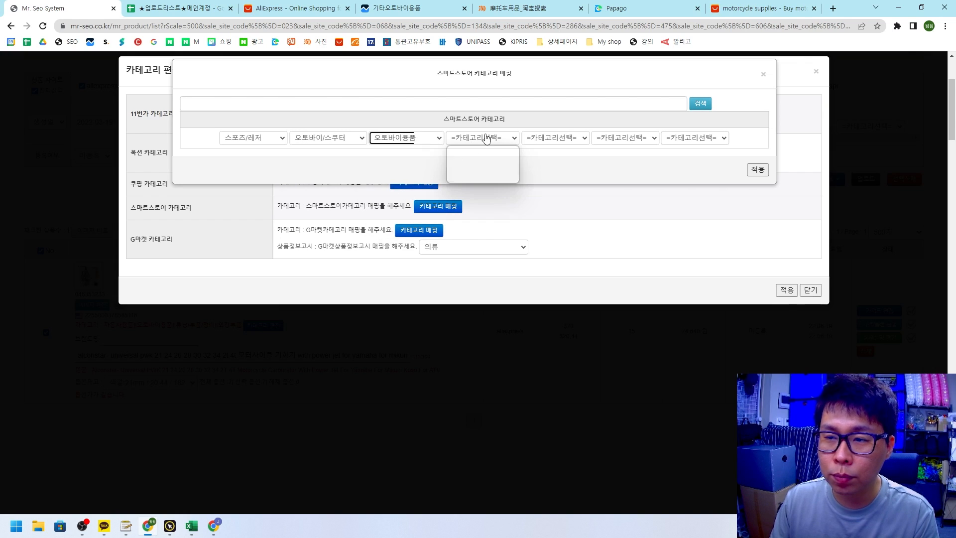
pyautogui.click(479, 160)
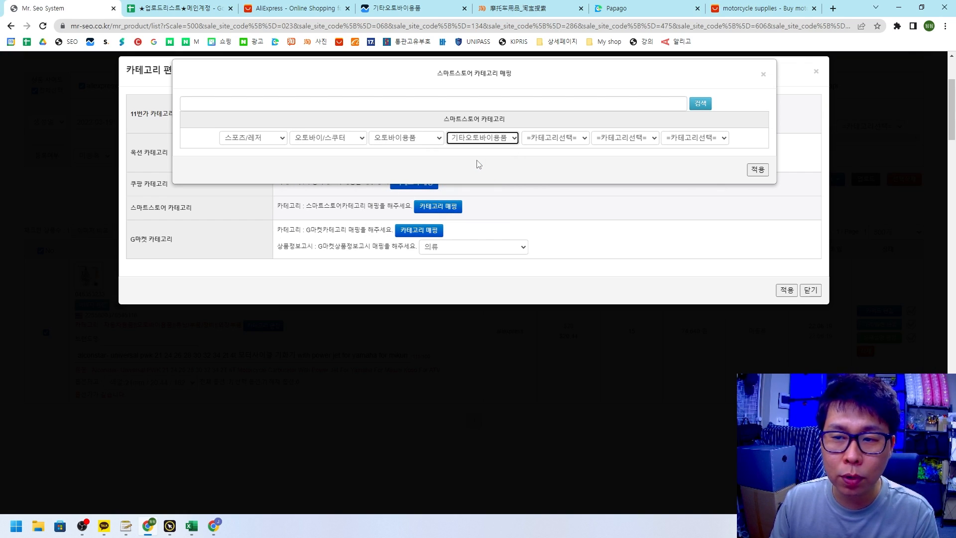
pyautogui.click(758, 170)
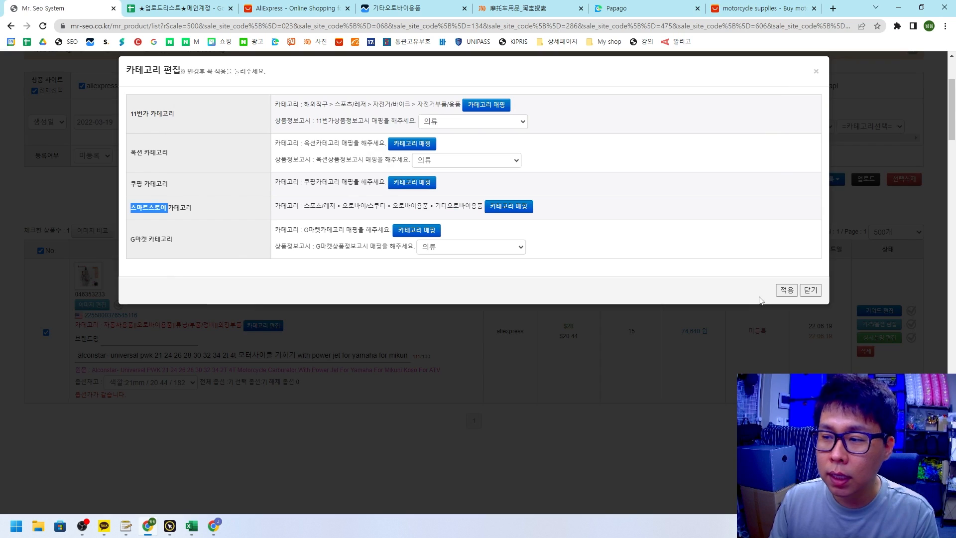
# Step: Apply the new category mappings to the selected product and acknowledge the message
pyautogui.click(786, 291)
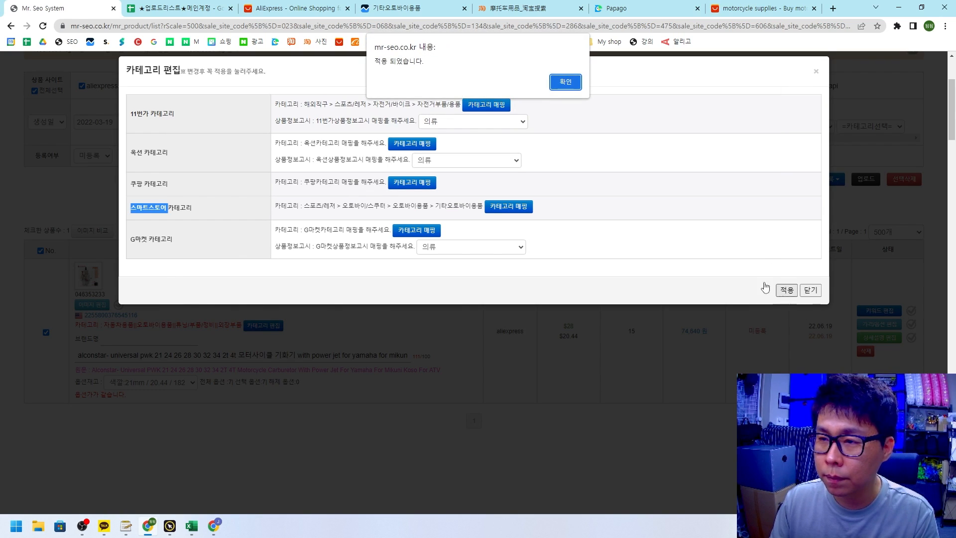
pyautogui.click(568, 82)
pyautogui.click(570, 87)
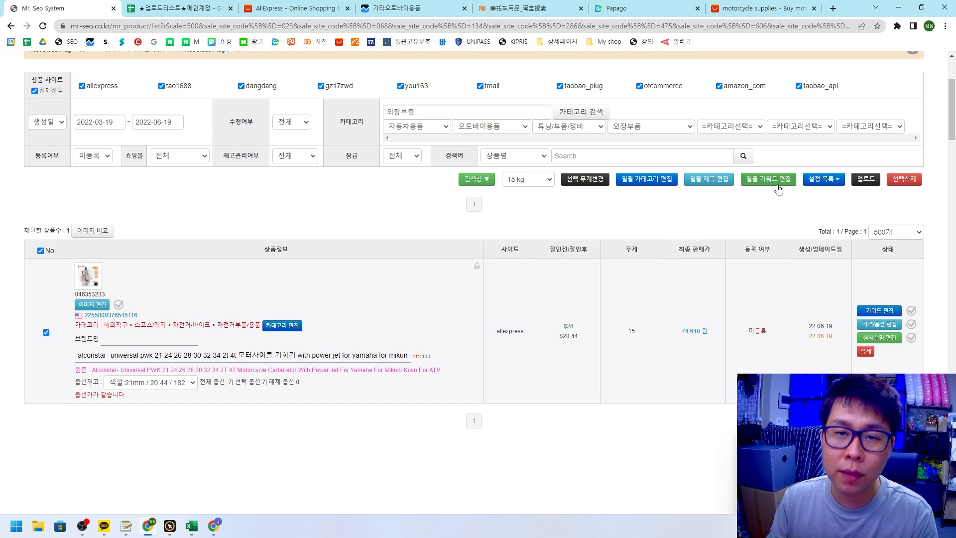
# Step: Set the title length to 100 characters in the bulk title editor, and switch to the upload list spreadsheet for the title keywords
pyautogui.click(706, 183)
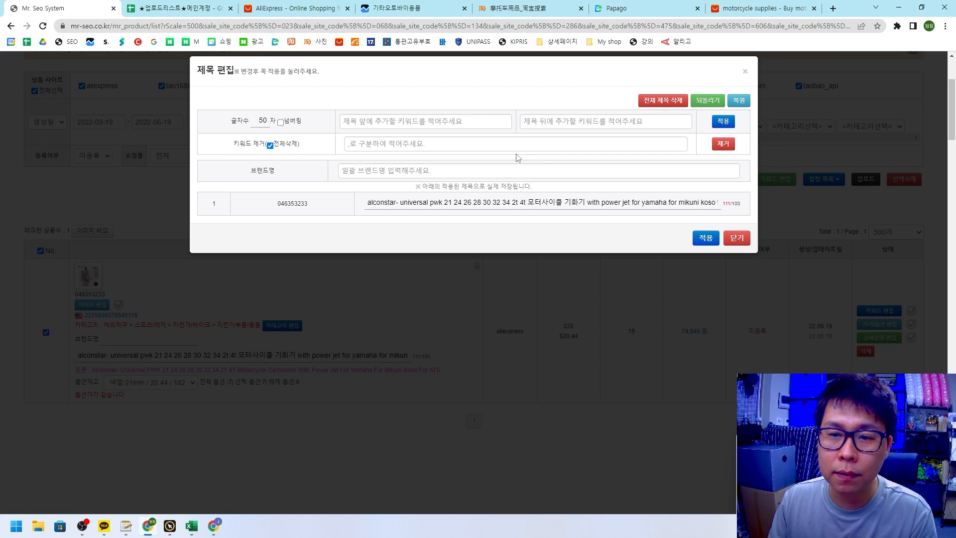
pyautogui.write('100')
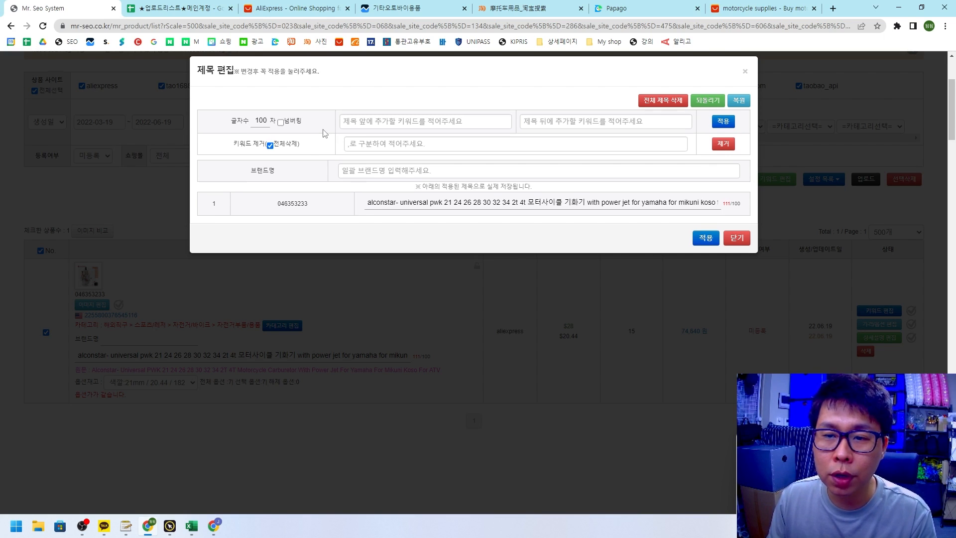
pyautogui.click(348, 124)
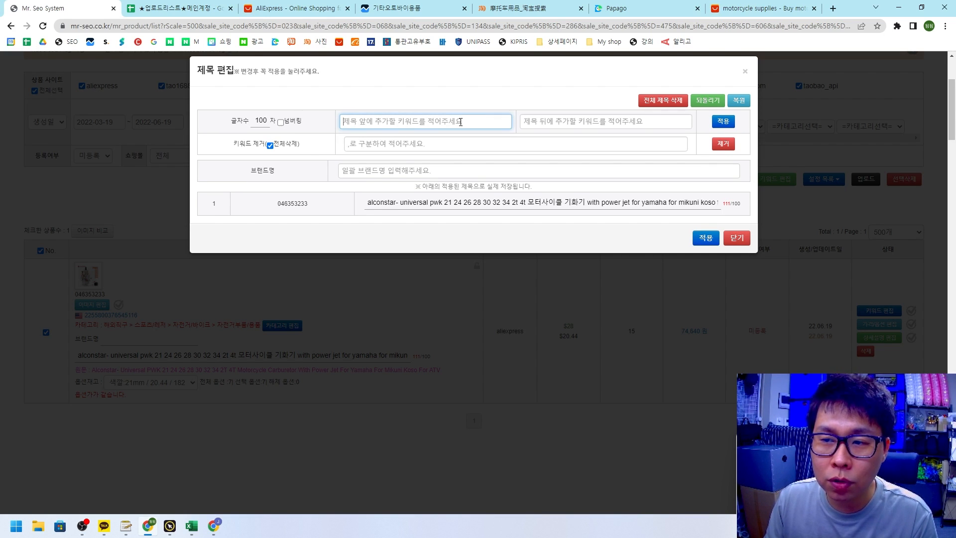
pyautogui.click(176, 9)
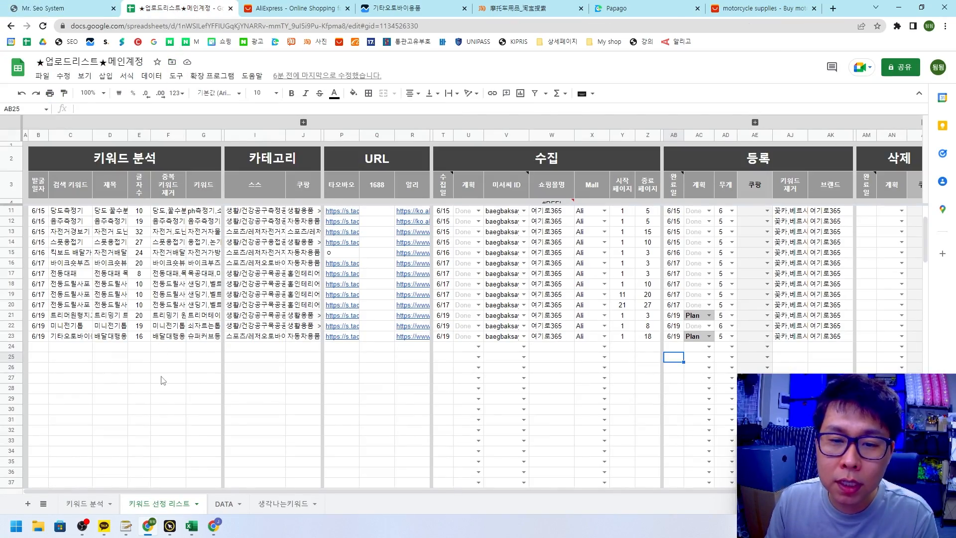
# Step: Copy the 제목 keywords from the upload list's 기타오토바이용품 row and enter 배달대행용품 오토바이탑박스 as the title's leading keywords in Mr. Seo System
pyautogui.click(164, 367)
pyautogui.click(81, 339)
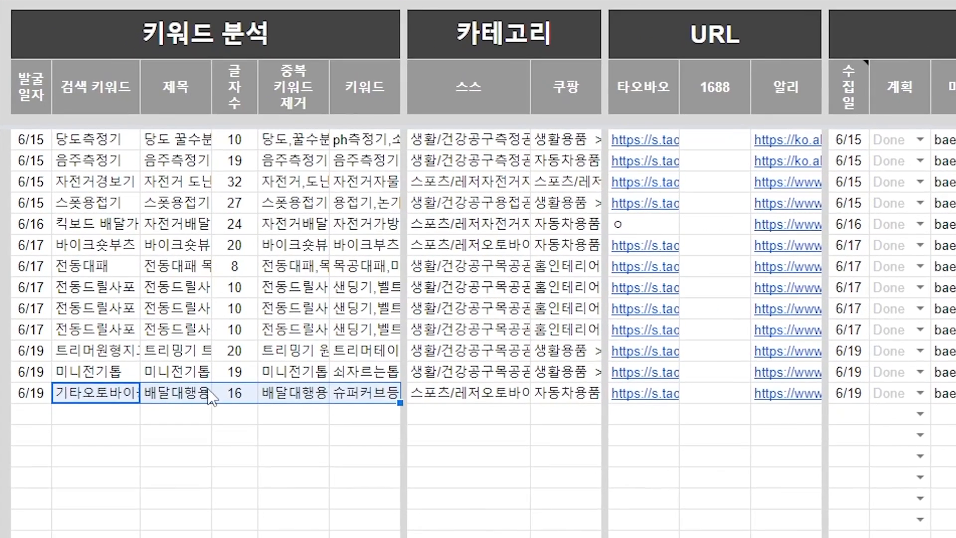
pyautogui.click(146, 360)
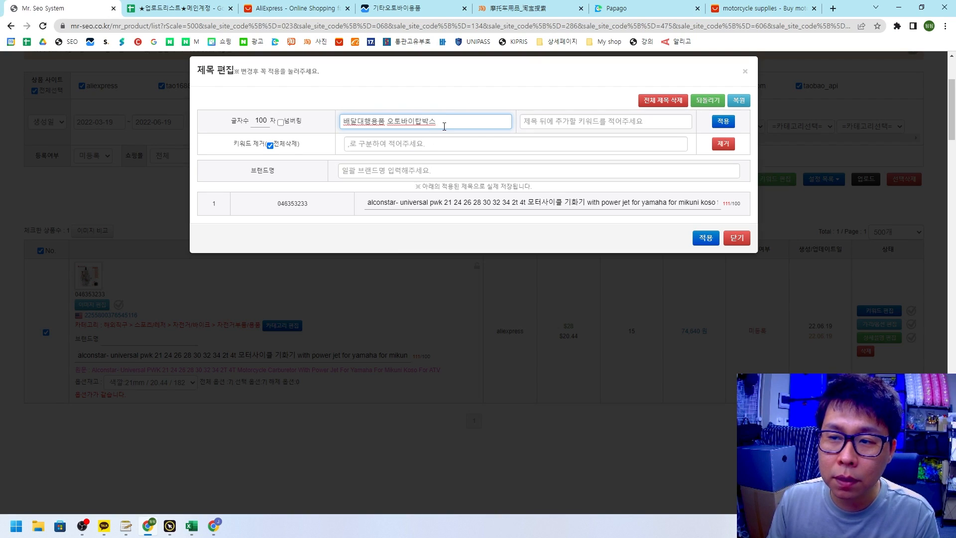
pyautogui.moveTo(443, 126); pyautogui.dragTo(436, 126)
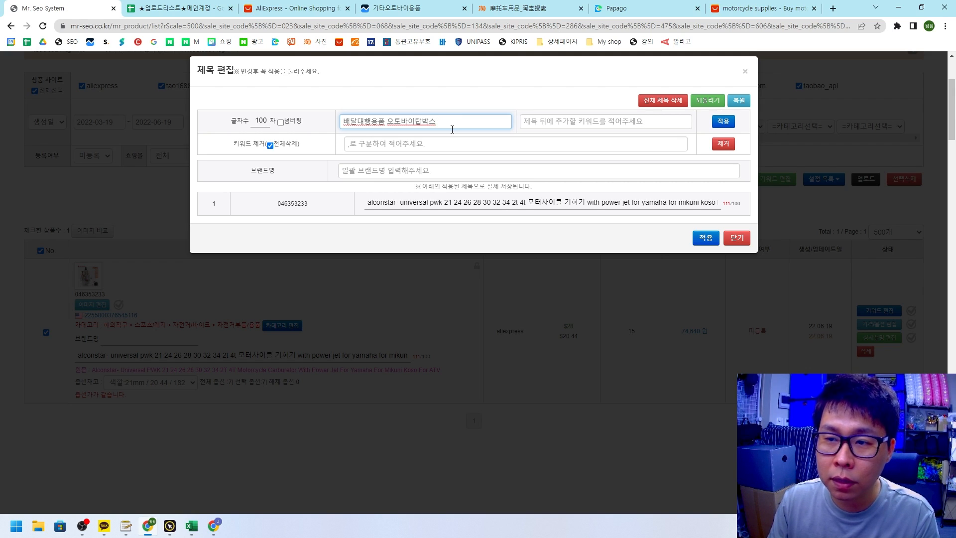
pyautogui.hotkey('ctrl', '1')
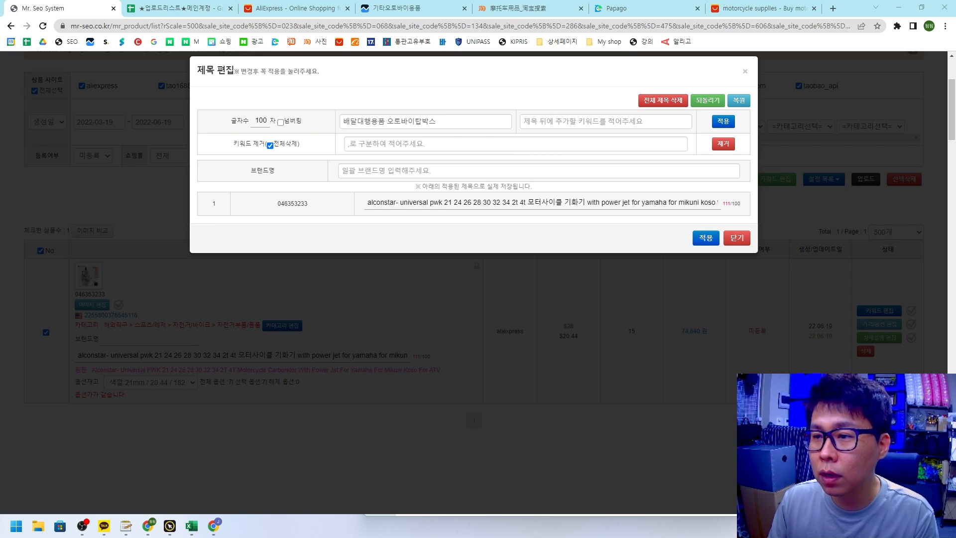
pyautogui.moveTo(576, 99)
pyautogui.mouseDown()
pyautogui.moveTo(550, 128)
pyautogui.moveTo(581, 132)
pyautogui.mouseUp()
pyautogui.moveTo(239, 149); pyautogui.dragTo(423, 151)
pyautogui.moveTo(242, 177); pyautogui.dragTo(437, 183)
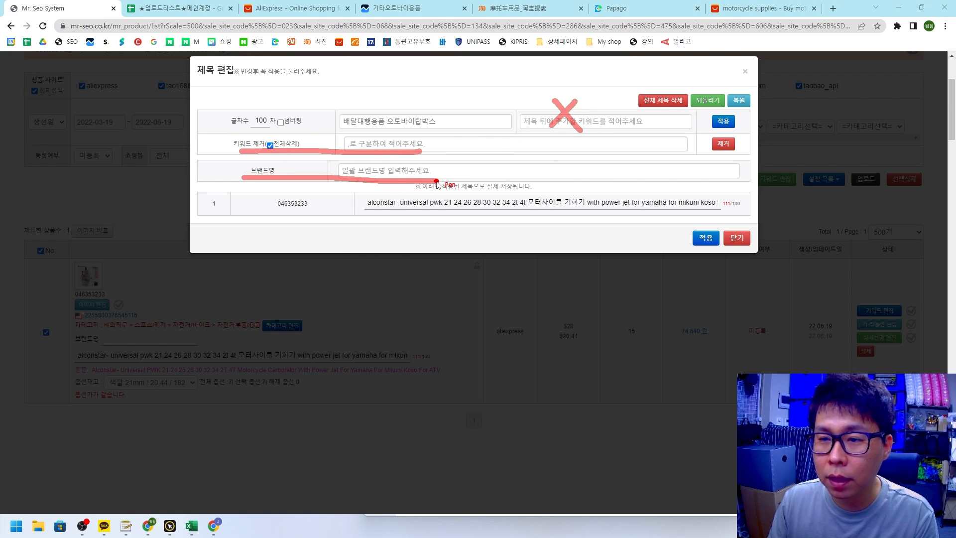
pyautogui.press('Escape')
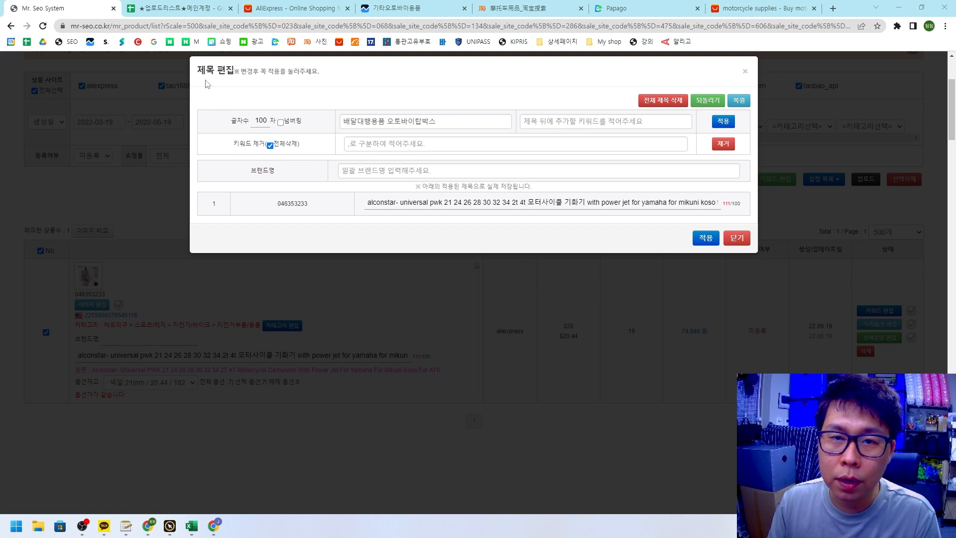
# Step: Copy the 중복 키워드 제거 entry from the 기타오토바이용품 row of the upload list spreadsheet
pyautogui.click(171, 10)
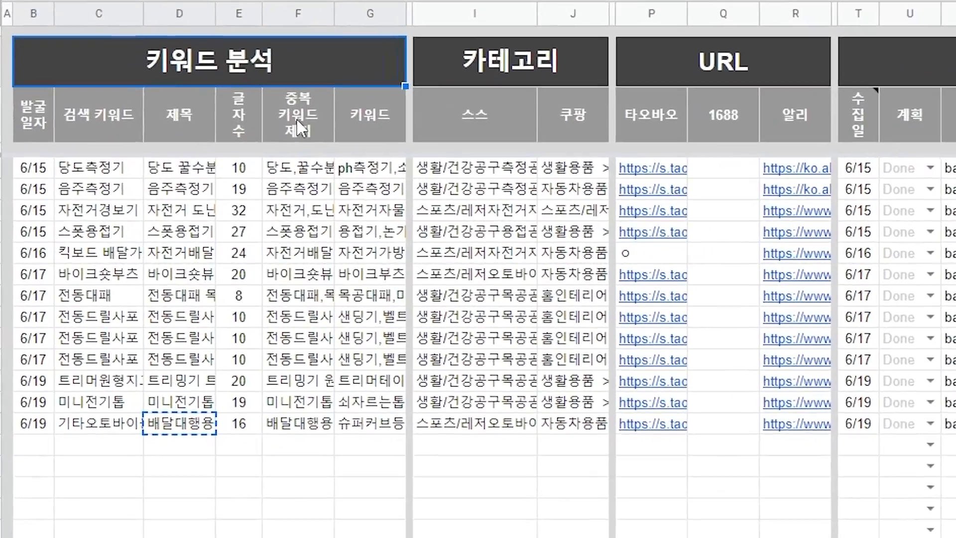
pyautogui.click(243, 149)
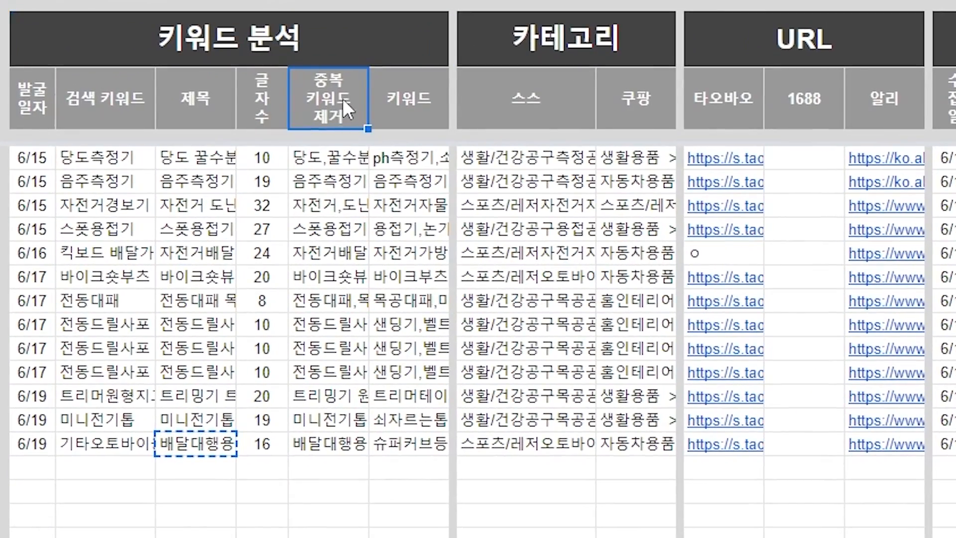
pyautogui.moveTo(329, 106); pyautogui.dragTo(341, 535)
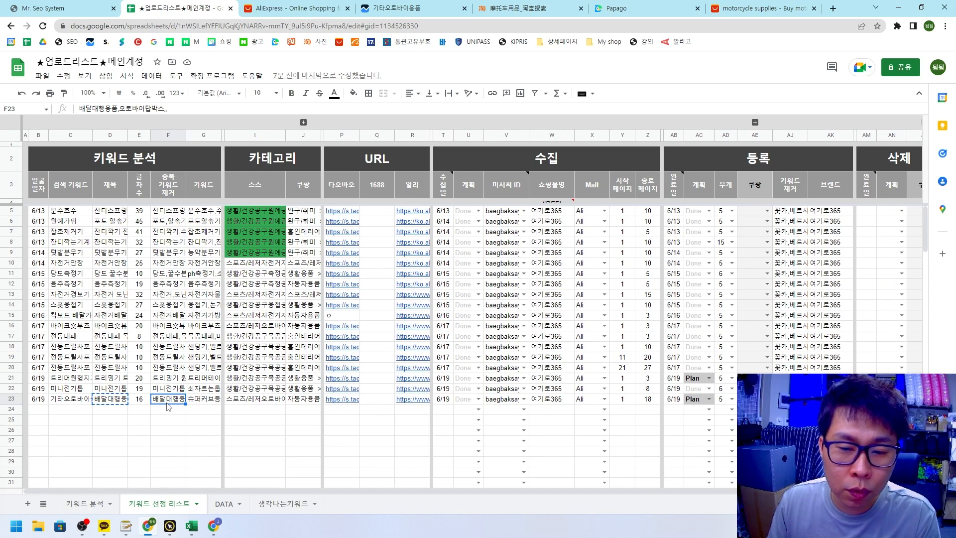
pyautogui.hotkey('ctrl', 'c')
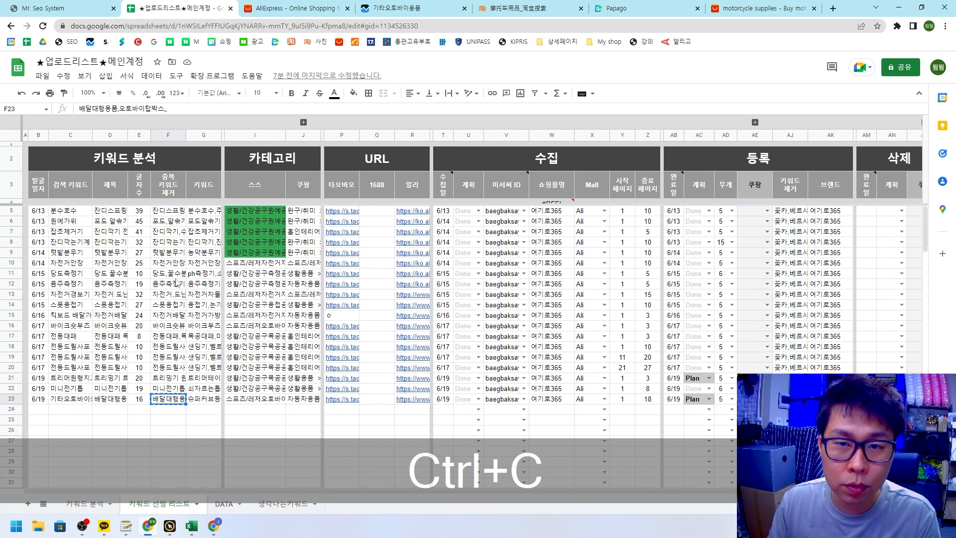
# Step: Run keyword removal on the product title in Mr. Seo System with the duplicate keywords 배달대행용품,오토바이탑박스
pyautogui.click(50, 9)
pyautogui.click(386, 145)
pyautogui.hotkey('ctrl', 'v')
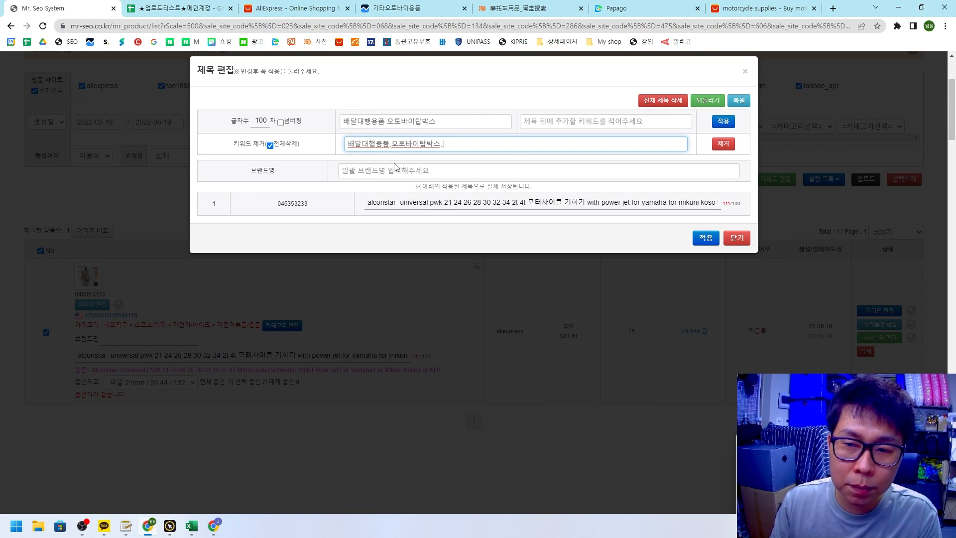
pyautogui.press('BackSpace')
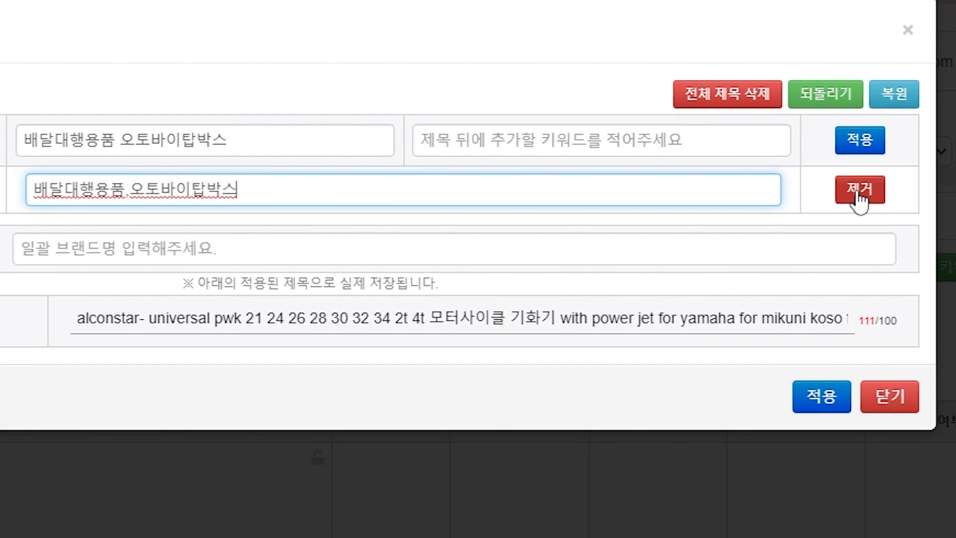
pyautogui.click(722, 145)
# Step: Clear the removal keywords and copy the 키워드 제거 list from the upload list's 기타오토바이용품 row
pyautogui.moveTo(234, 189); pyautogui.dragTo(6, 205)
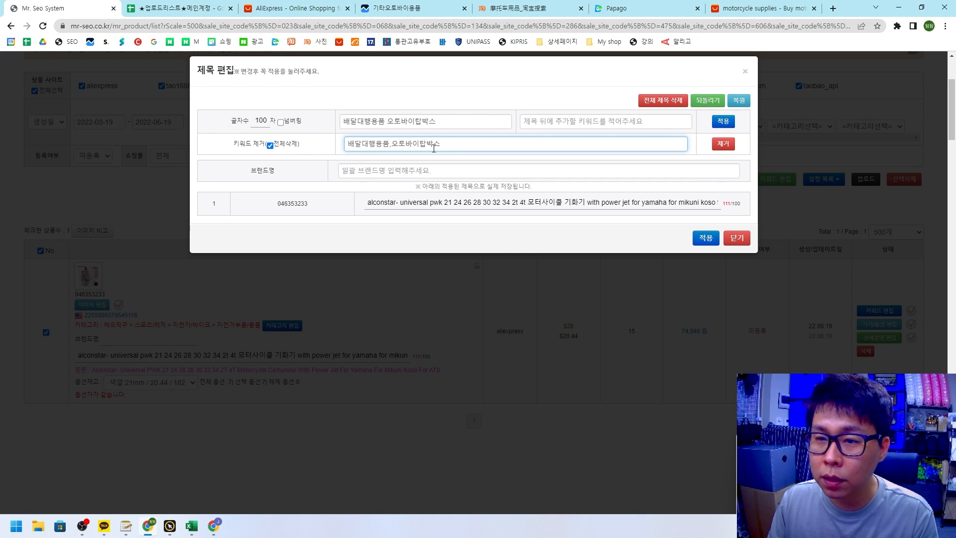
pyautogui.press('BackSpace')
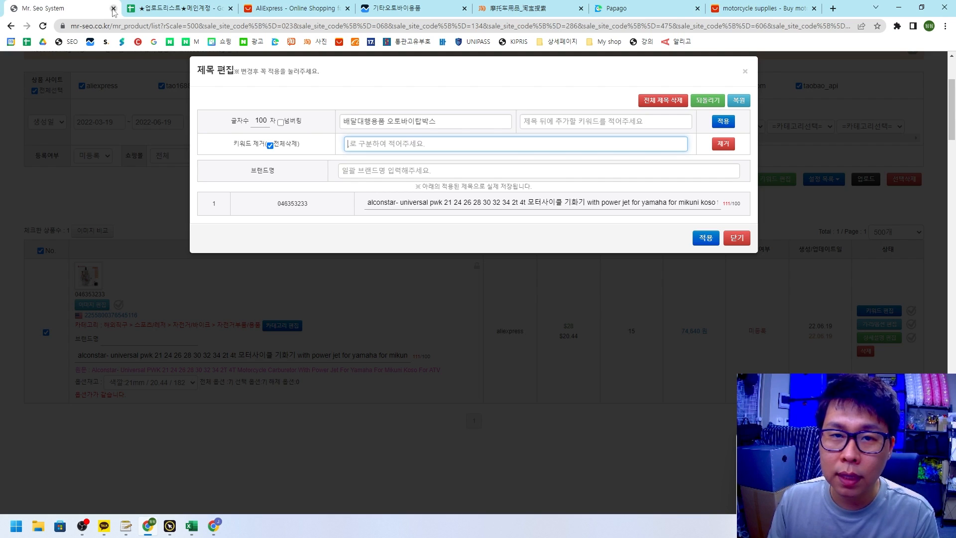
pyautogui.click(158, 9)
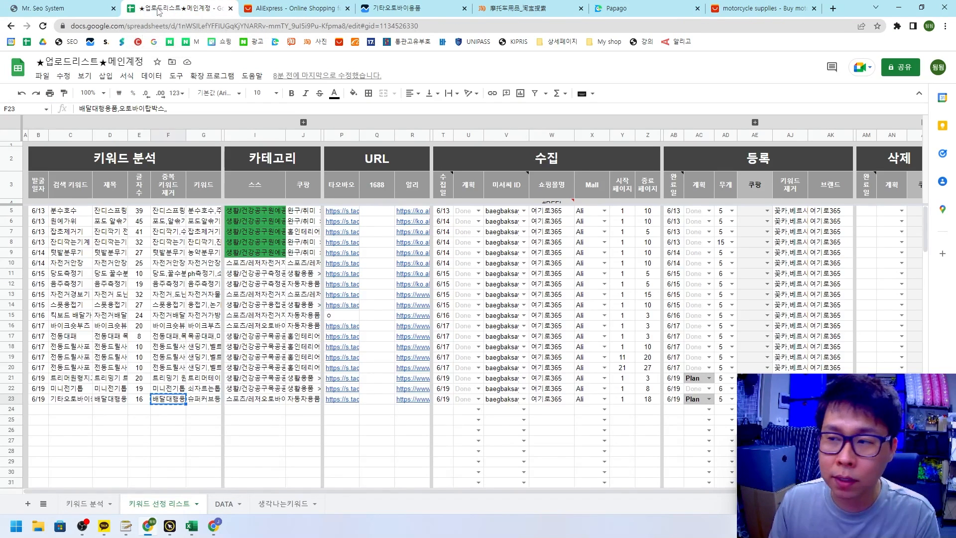
pyautogui.hotkey('ctrl', 'c')
pyautogui.click(792, 347)
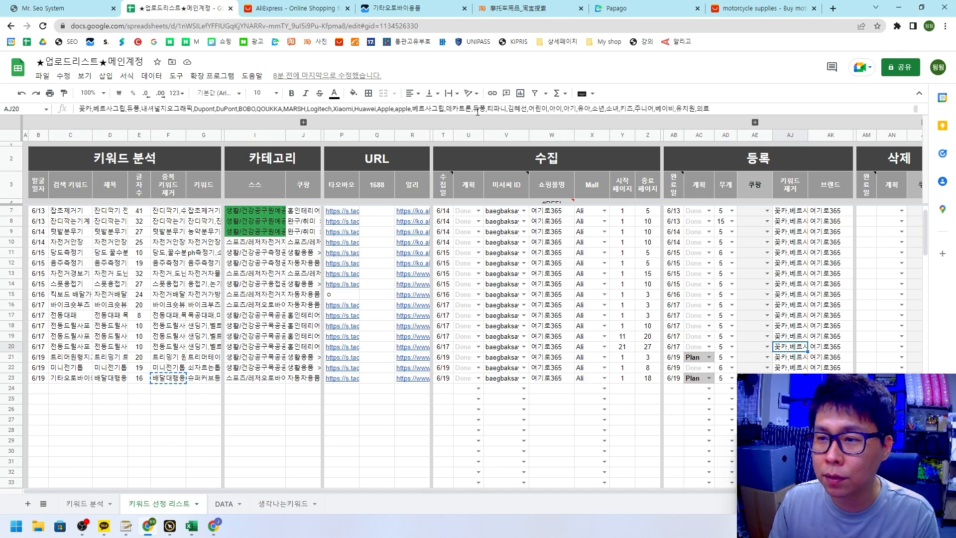
pyautogui.press('Down')
pyautogui.press('Down')
pyautogui.press('Down')
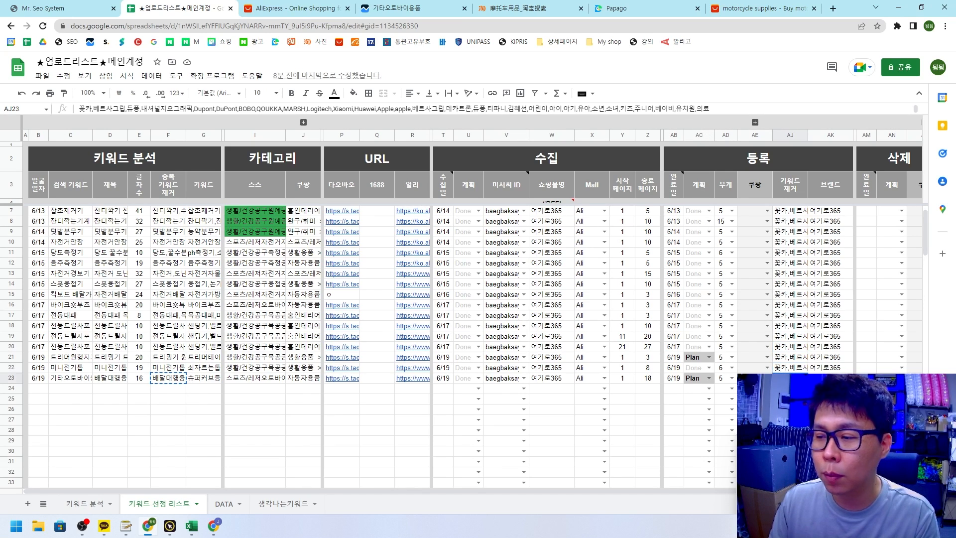
# Step: Run keyword removal on the product title with the copied brand and banned-word list starting with 꽃카,베르사그립
pyautogui.hotkey('ctrl', '1')
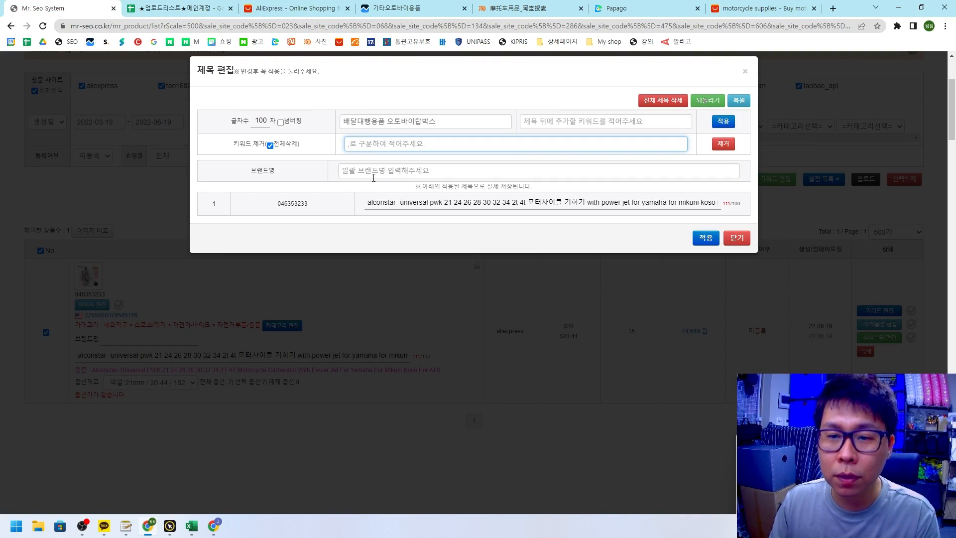
pyautogui.hotkey('ctrl', 'v')
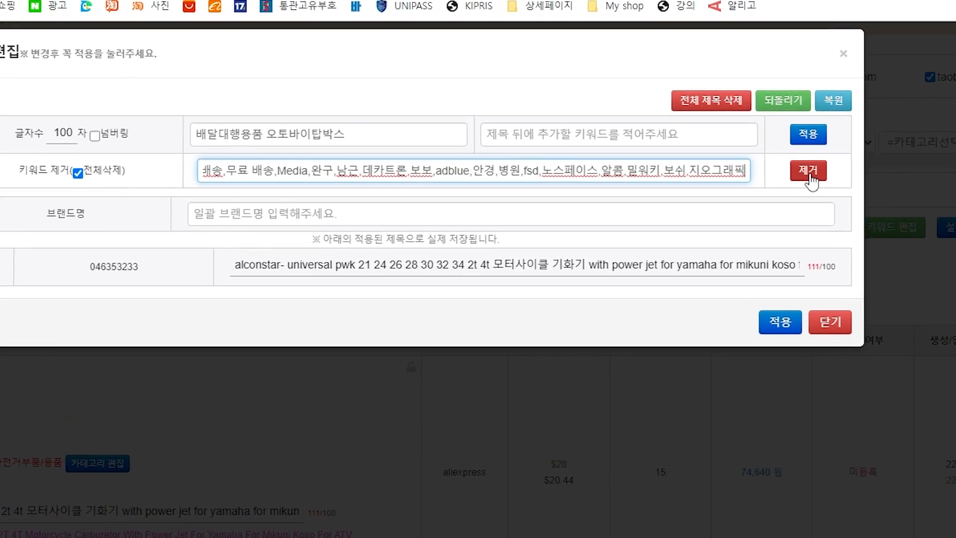
pyautogui.click(723, 145)
pyautogui.click(875, 198)
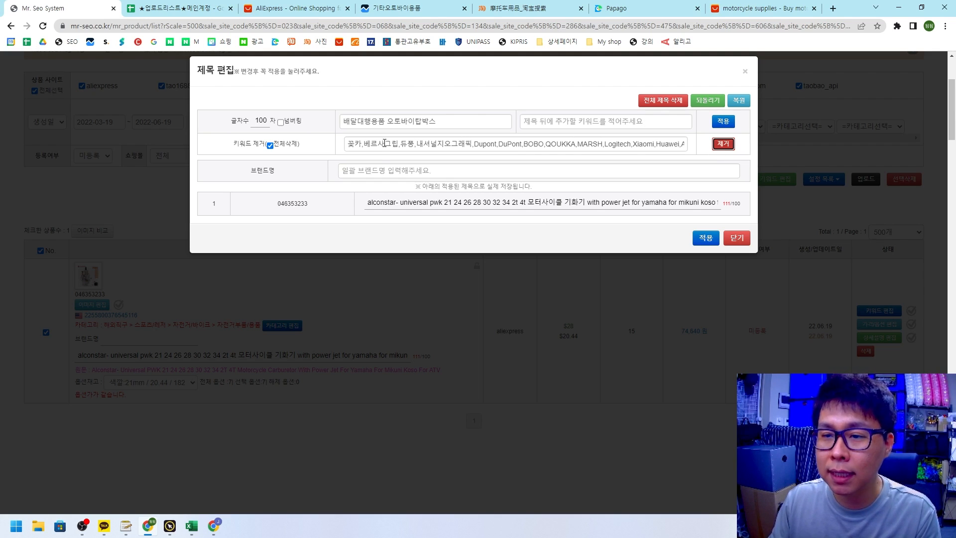
# Step: Apply the leading keywords 배달대행용품 오토바이탑박스 to the product title
pyautogui.hotkey('ctrl', '2')
pyautogui.moveTo(732, 131)
pyautogui.mouseDown()
pyautogui.moveTo(709, 110)
pyautogui.moveTo(737, 126)
pyautogui.moveTo(728, 131)
pyautogui.mouseUp()
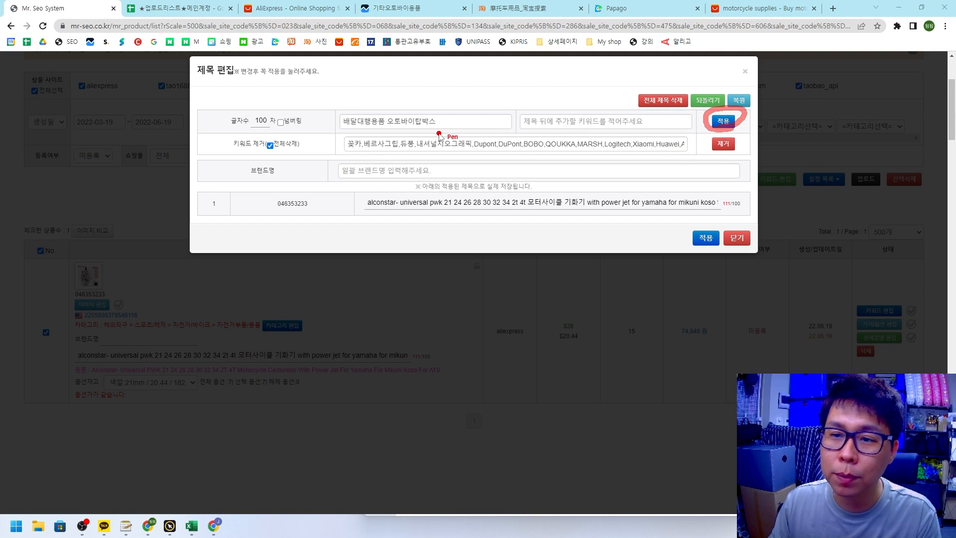
pyautogui.hotkey('ctrl', '2')
pyautogui.press('Return')
pyautogui.hotkey('ctrl', '2')
# Step: Set the brand name to 여기로365 and save the product title as 배달대행용품 오토바이탑박스 alconstar- universal pwk 21 24
pyautogui.moveTo(237, 175); pyautogui.dragTo(302, 182)
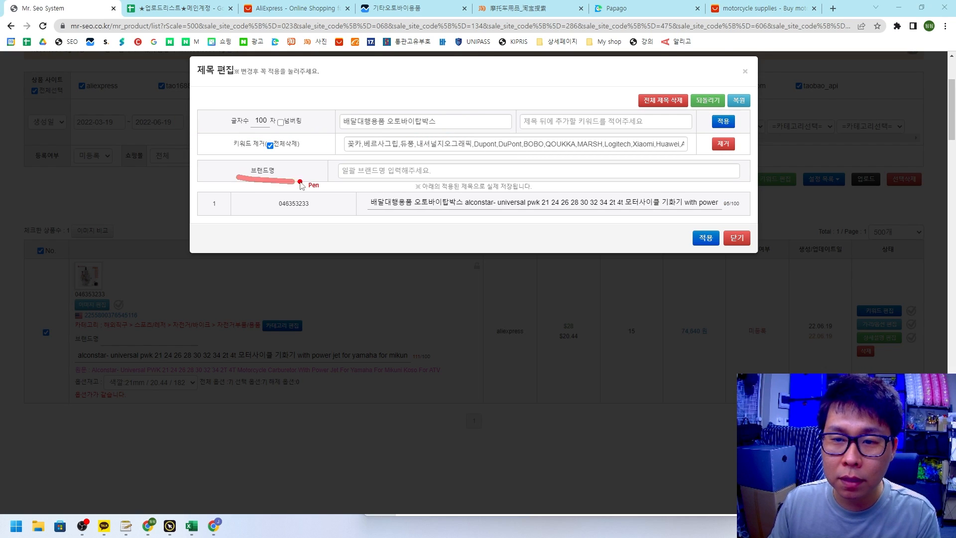
pyautogui.moveTo(455, 167); pyautogui.dragTo(451, 178)
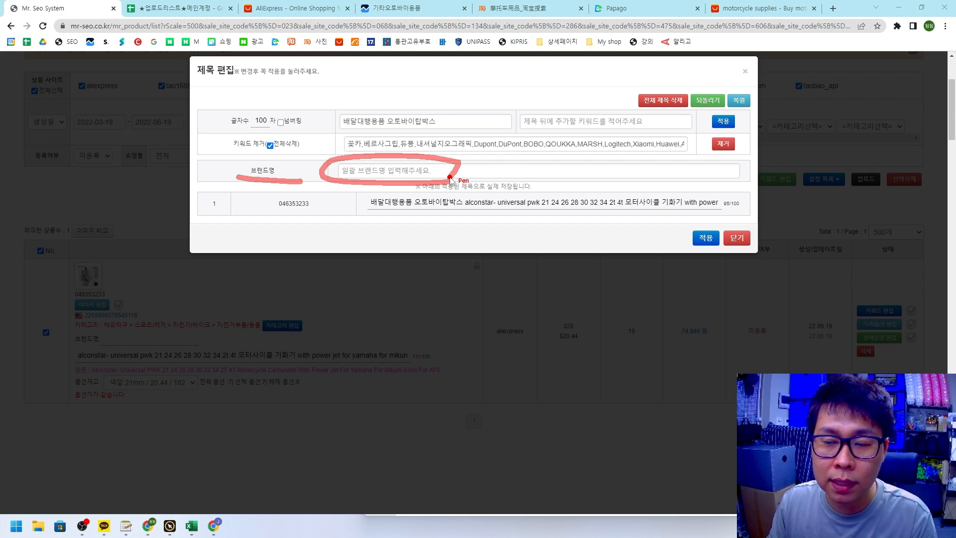
pyautogui.press('Escape')
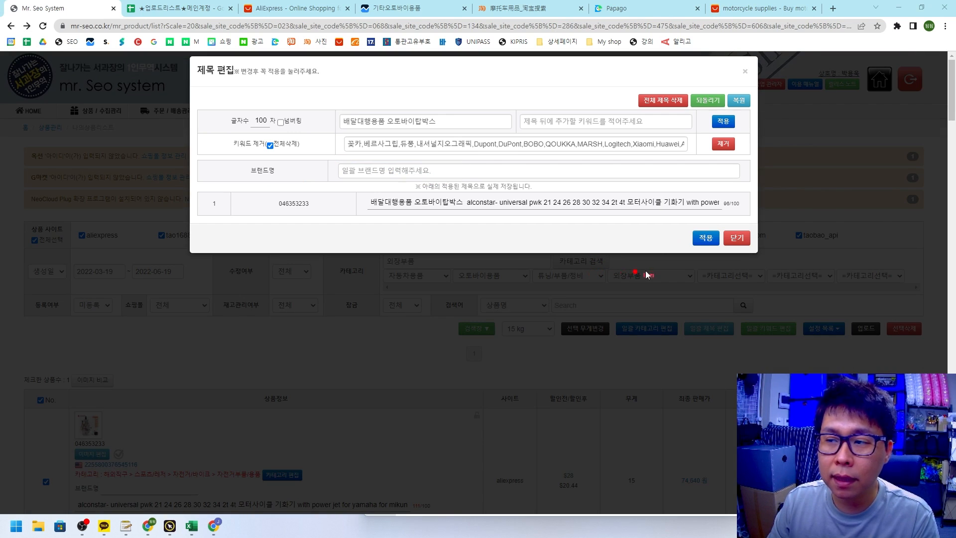
pyautogui.moveTo(678, 219)
pyautogui.mouseDown()
pyautogui.moveTo(685, 253)
pyautogui.moveTo(722, 228)
pyautogui.moveTo(682, 219)
pyautogui.mouseUp()
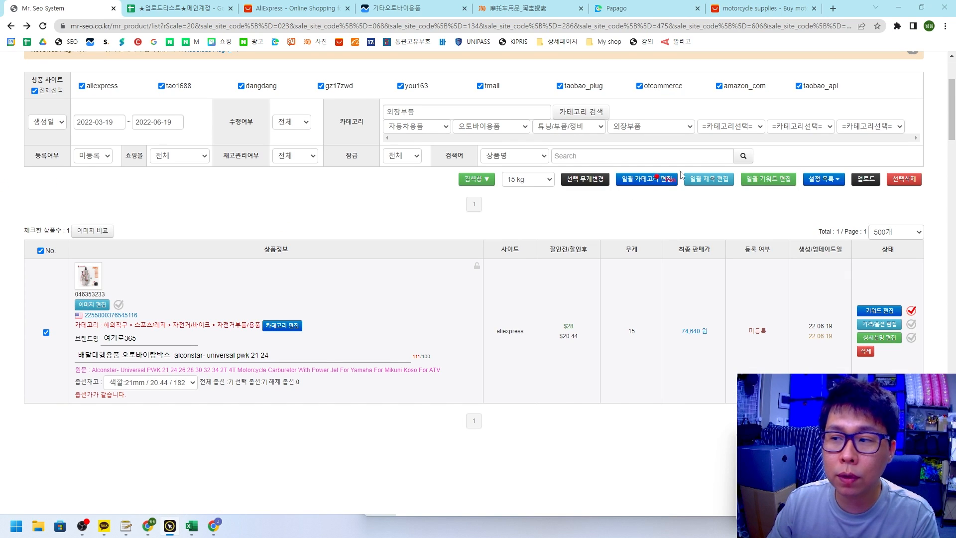
# Step: Upload the selected product to 11번가, 쿠팡 and 스마트스토어, and acknowledge the transfer message
pyautogui.moveTo(882, 194)
pyautogui.mouseDown()
pyautogui.moveTo(858, 164)
pyautogui.moveTo(883, 188)
pyautogui.moveTo(871, 194)
pyautogui.mouseUp()
pyautogui.press('Escape')
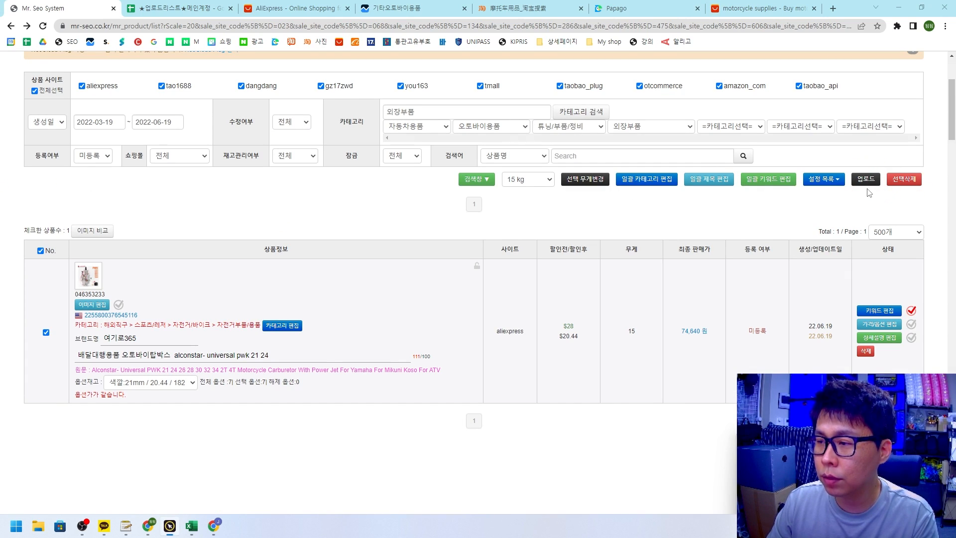
pyautogui.click(866, 179)
pyautogui.click(905, 232)
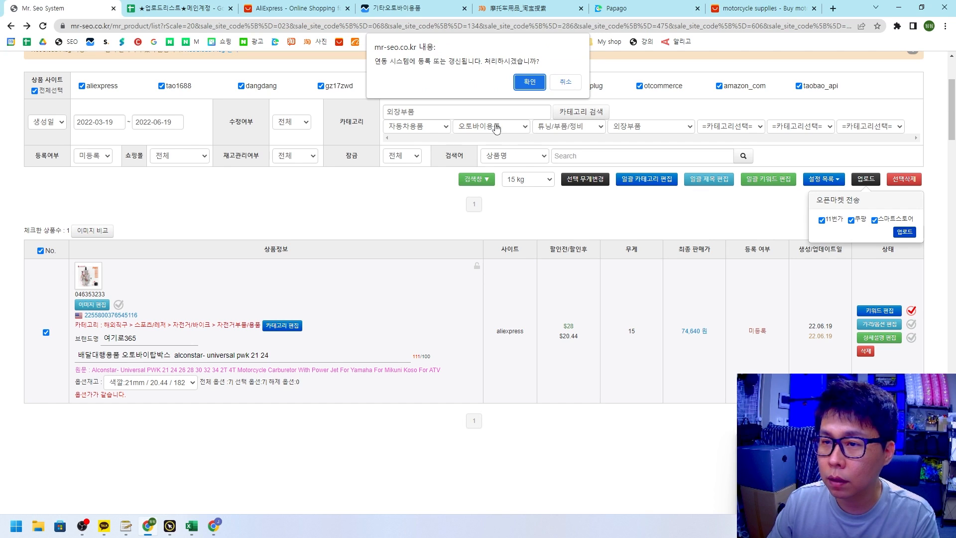
pyautogui.click(530, 82)
pyautogui.moveTo(380, 72); pyautogui.dragTo(469, 70)
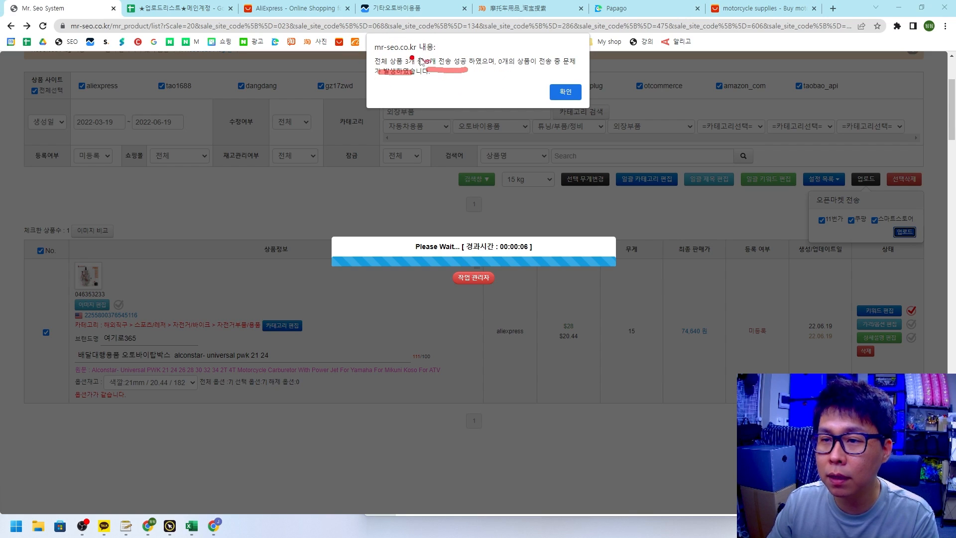
pyautogui.press('Escape')
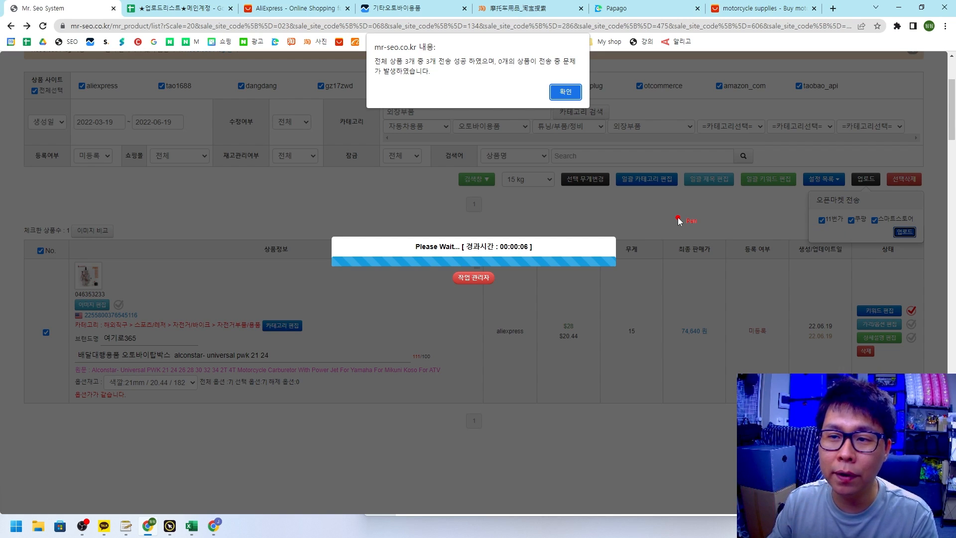
pyautogui.press('Return')
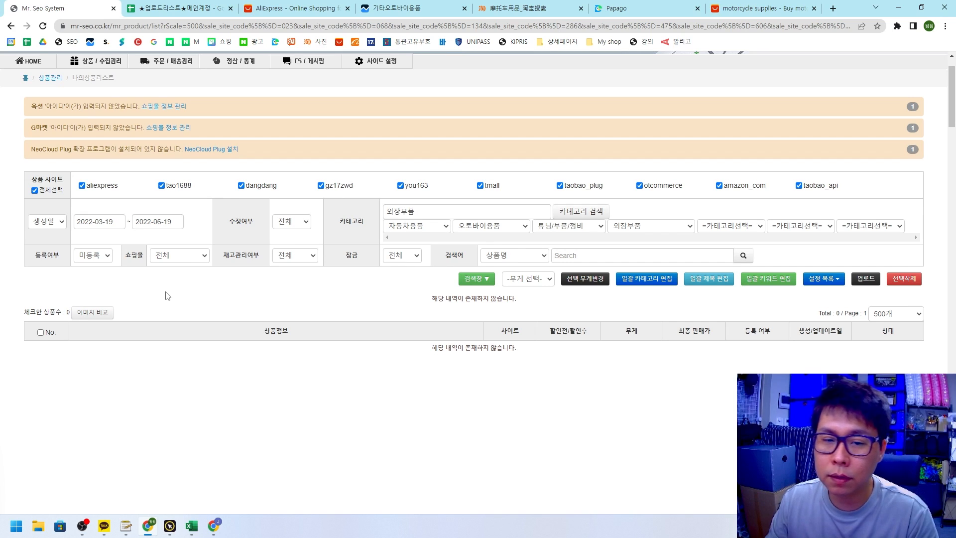
# Step: List the registered (등록) products in the category 자동차용품 > 오토바이용품 > 튜닝/부품/정비 > 외장부품
pyautogui.moveTo(123, 279)
pyautogui.mouseDown()
pyautogui.moveTo(77, 288)
pyautogui.moveTo(113, 229)
pyautogui.mouseUp()
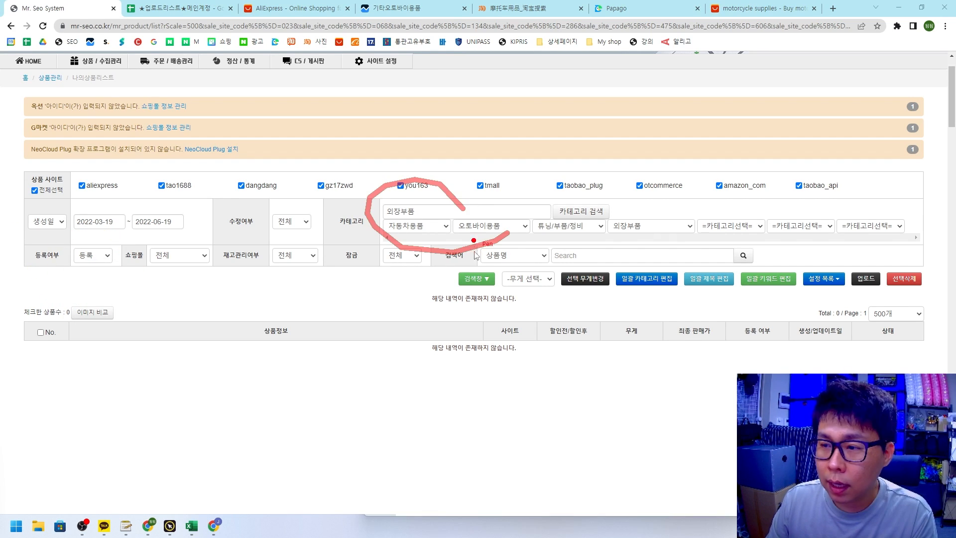
pyautogui.press('Escape')
pyautogui.click(425, 211)
pyautogui.press('Return')
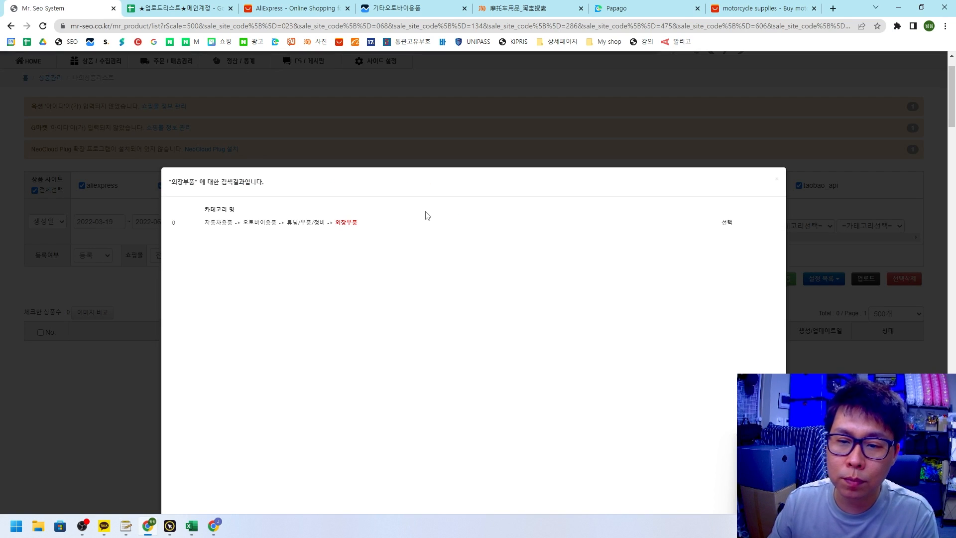
pyautogui.click(332, 228)
pyautogui.moveTo(261, 423)
pyautogui.mouseDown()
pyautogui.moveTo(195, 426)
pyautogui.moveTo(126, 215)
pyautogui.moveTo(421, 397)
pyautogui.moveTo(264, 437)
pyautogui.mouseUp()
pyautogui.moveTo(787, 369)
pyautogui.mouseDown()
pyautogui.moveTo(716, 351)
pyautogui.moveTo(770, 276)
pyautogui.moveTo(786, 369)
pyautogui.mouseUp()
pyautogui.moveTo(772, 310)
pyautogui.mouseDown()
pyautogui.moveTo(778, 321)
pyautogui.moveTo(796, 305)
pyautogui.moveTo(782, 343)
pyautogui.moveTo(794, 334)
pyautogui.mouseUp()
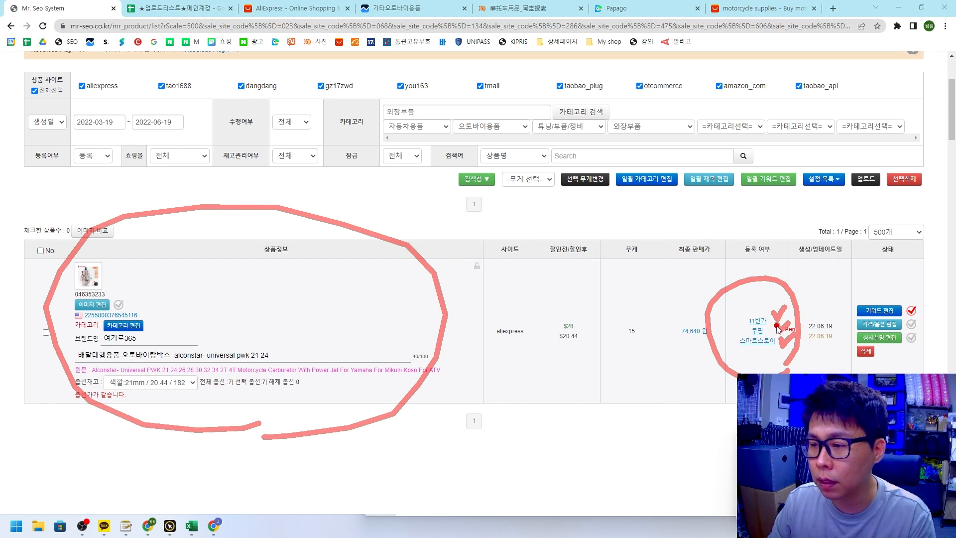
# Step: Check the registered product's listing pages on 11번가, 쿠팡 and 스마트스토어
pyautogui.click(757, 322)
pyautogui.scroll(-1, 410, 301)
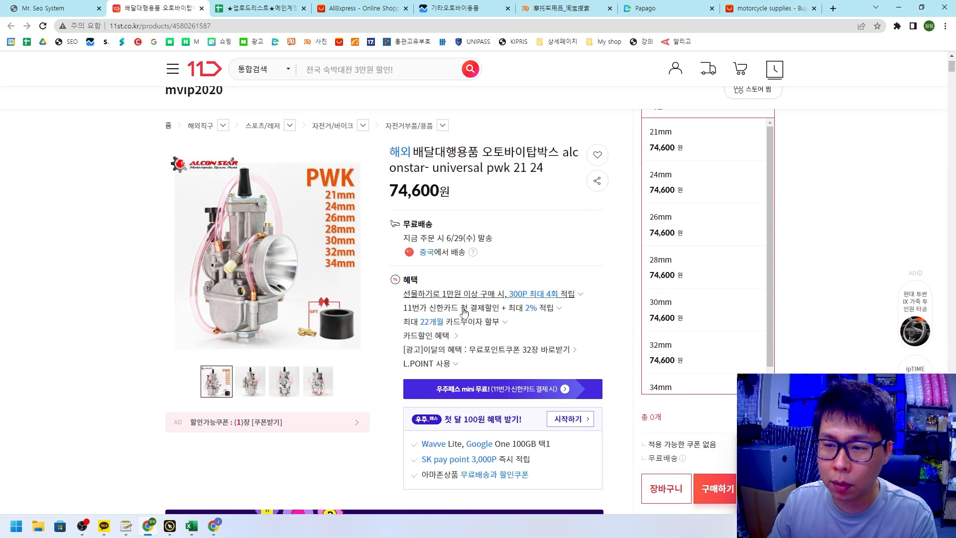
pyautogui.hotkey('ctrl', '1')
pyautogui.click(757, 331)
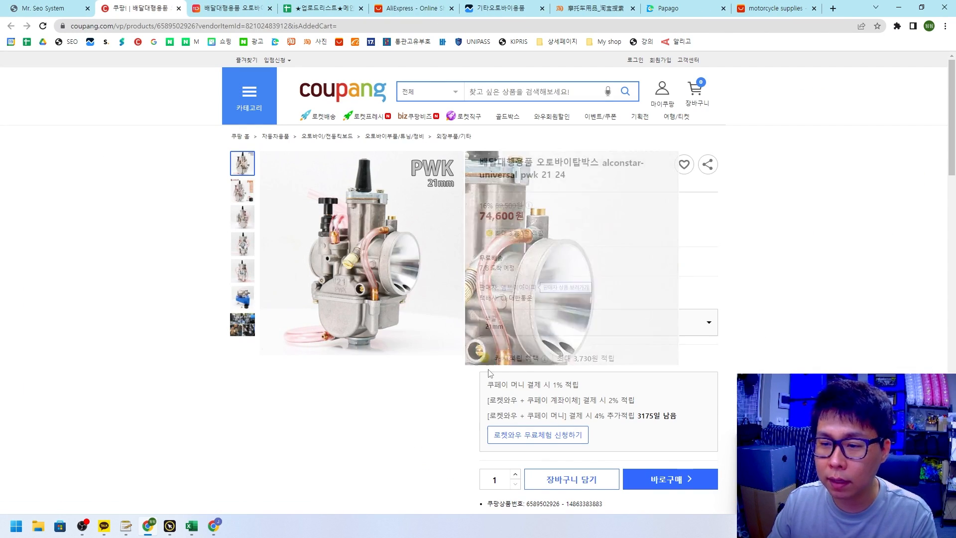
pyautogui.hotkey('ctrl', '1')
pyautogui.click(761, 341)
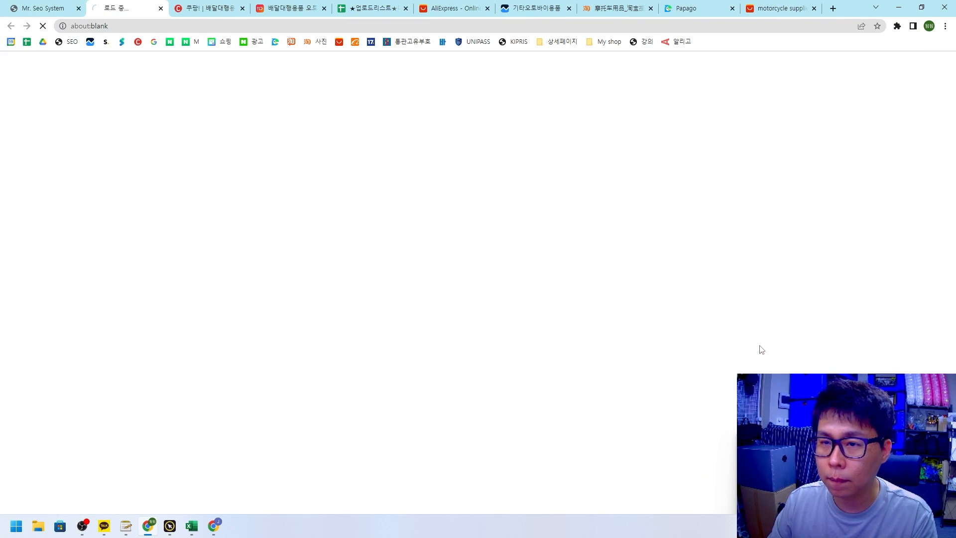
pyautogui.scroll(-1, 392, 286)
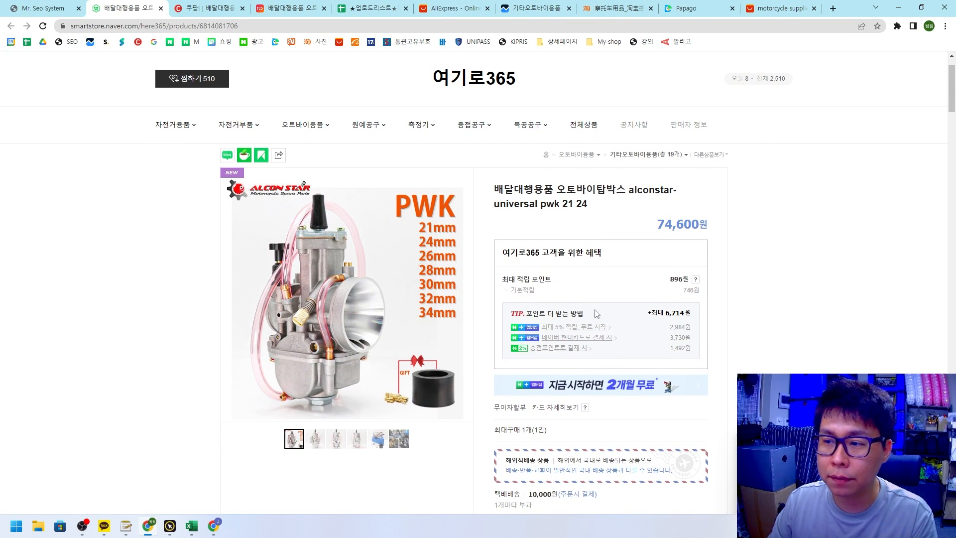
pyautogui.scroll(-1, 479, 287)
pyautogui.scroll(-3, 479, 287)
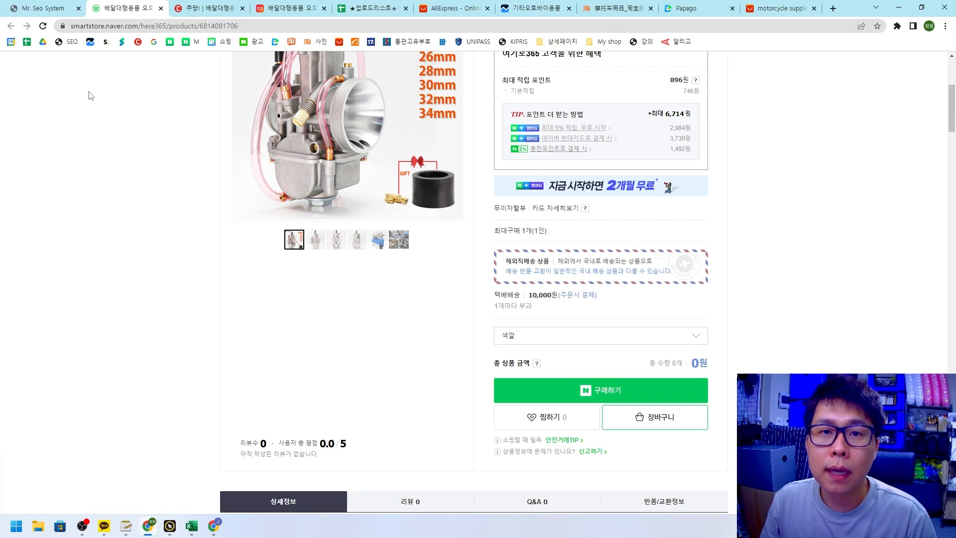